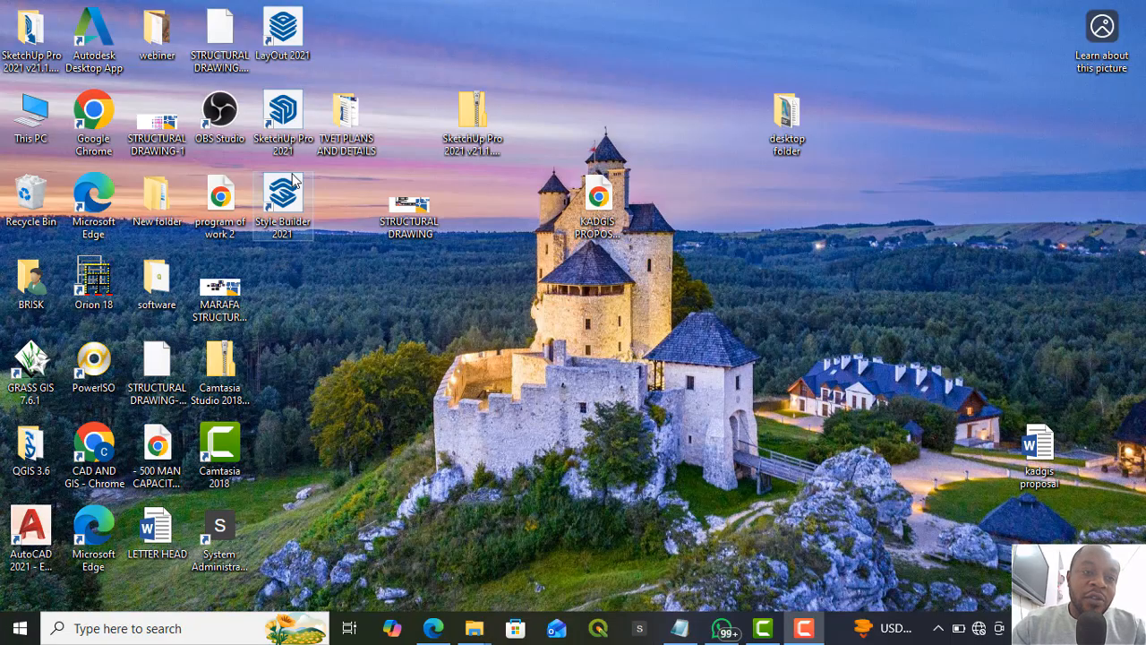
- Open SketchUp Pro 2021 and create a new model from the Architectural Millimeters template
double_click(291, 124)
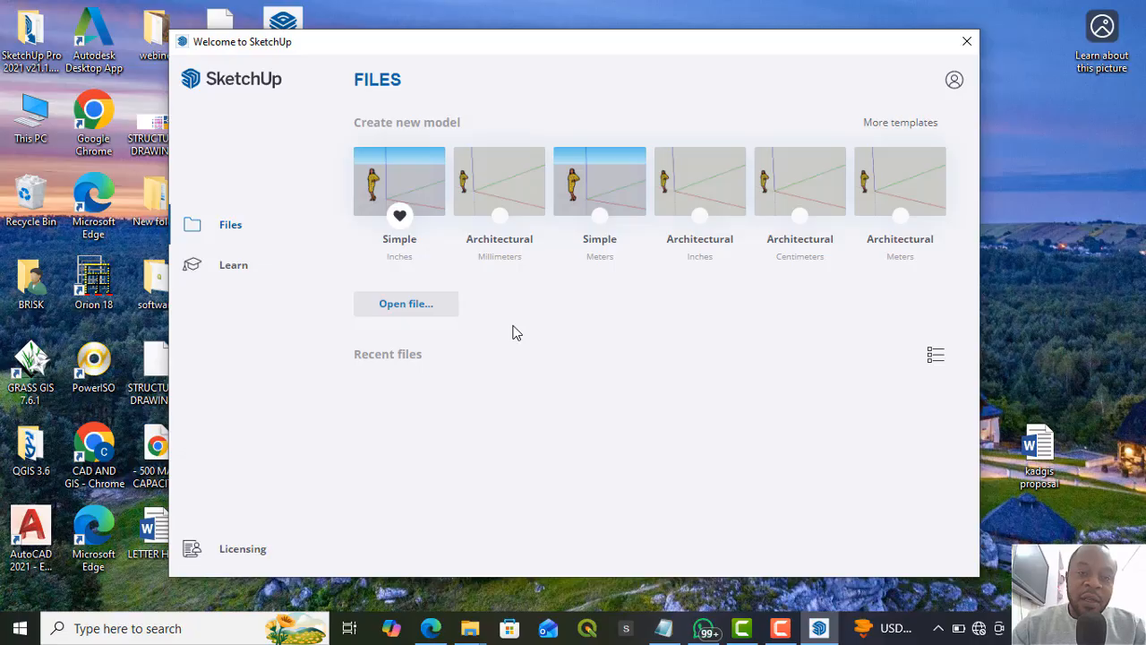
left_click(403, 311)
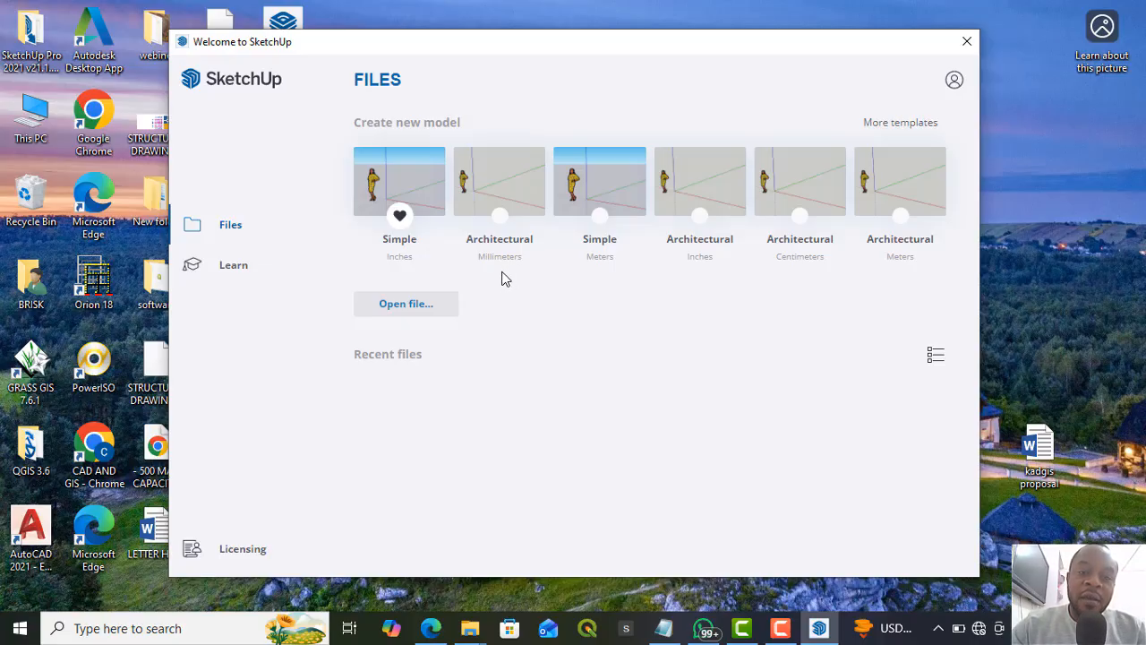
left_click(502, 194)
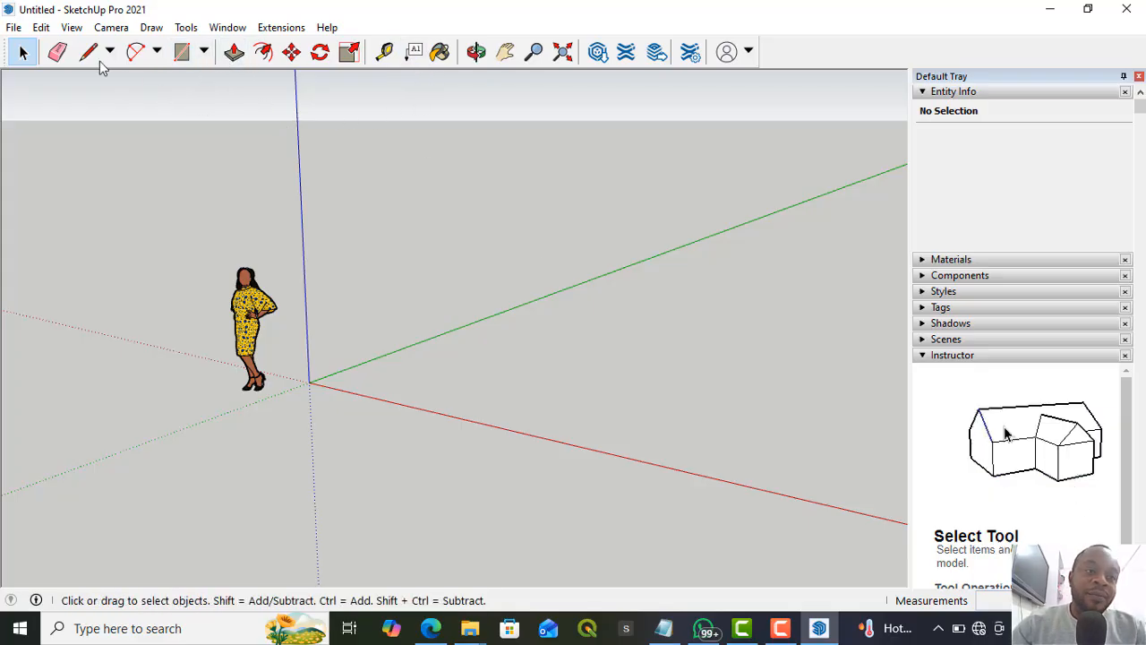
- Turn on the Large Tool Set and Standard toolbars in addition to Getting Started
left_click(69, 28)
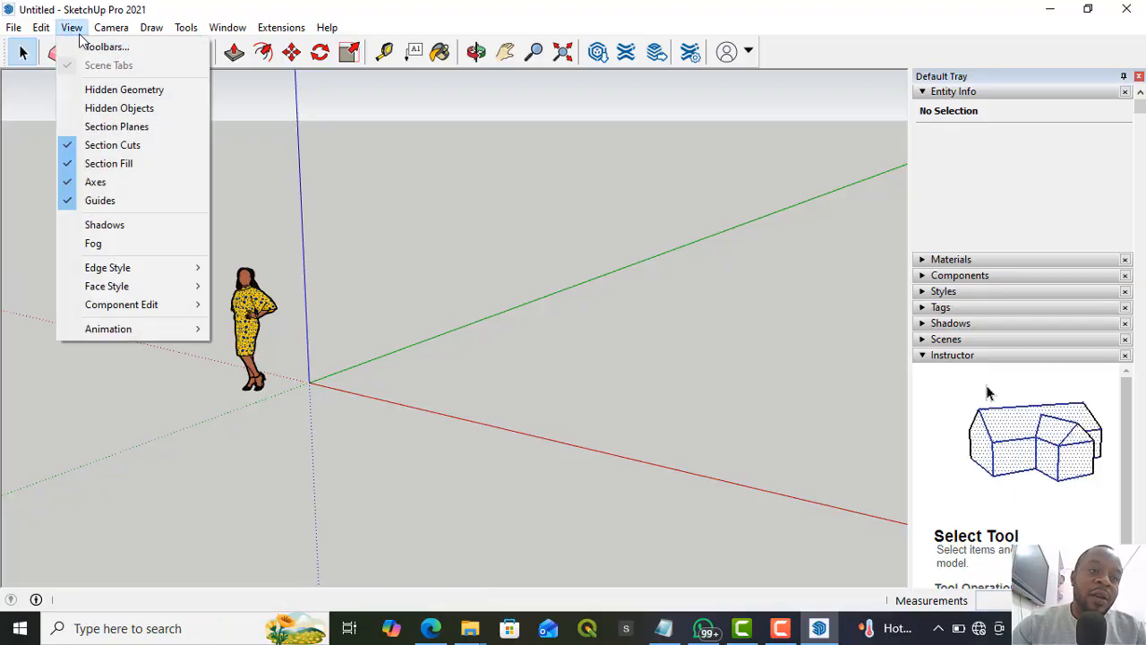
left_click(103, 49)
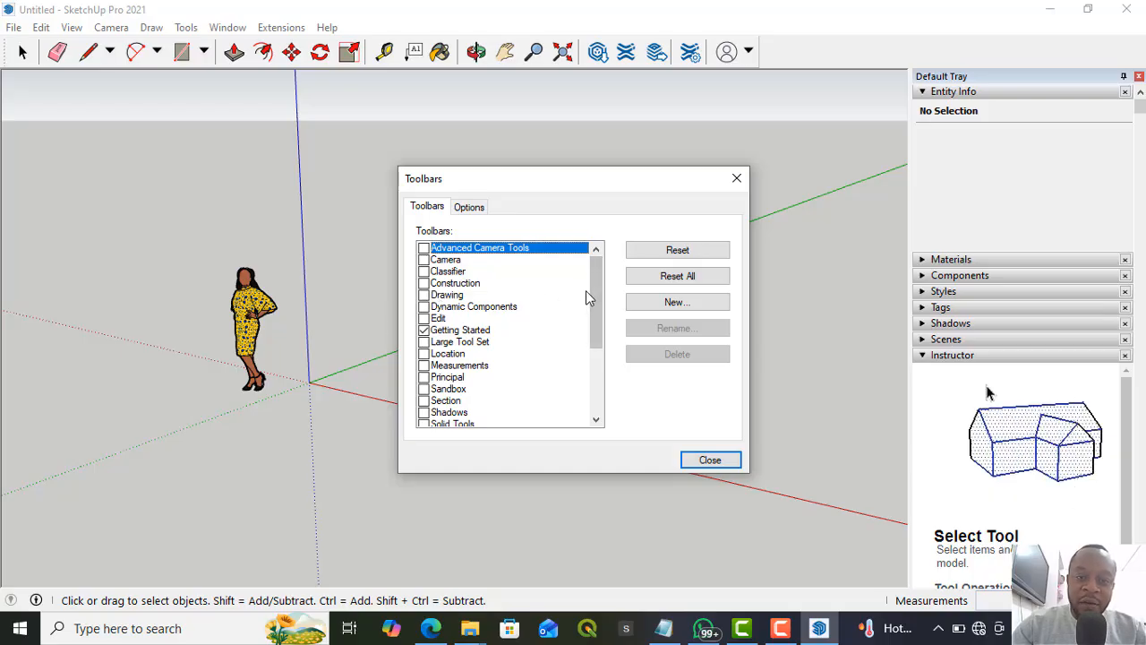
left_click_drag(594, 289, 592, 300)
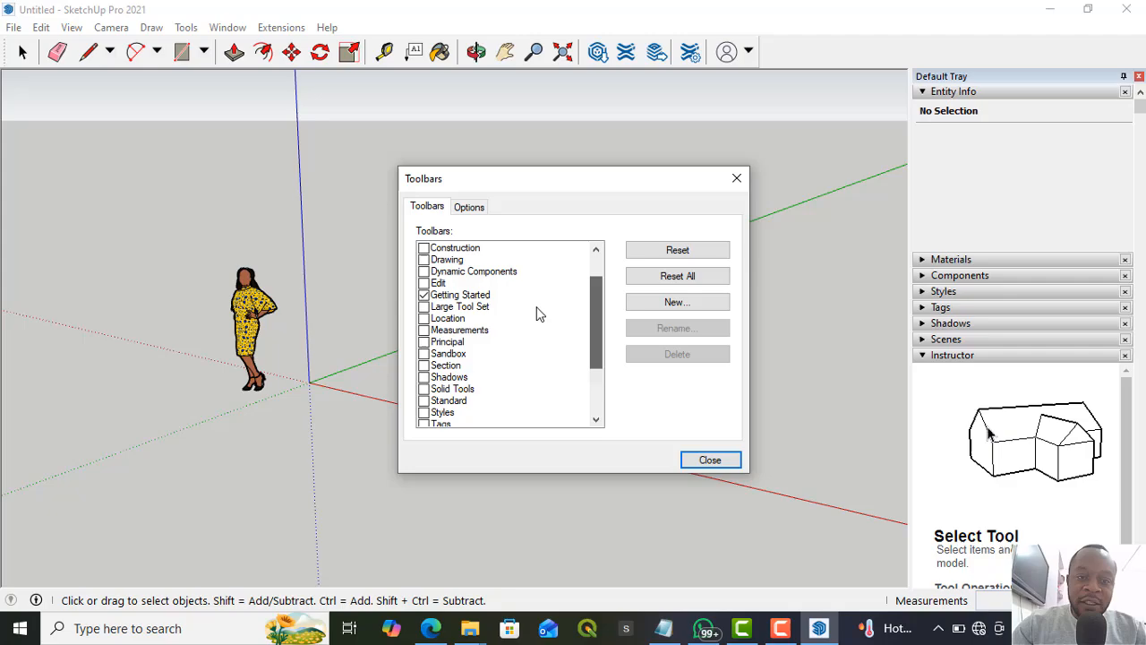
left_click(423, 295)
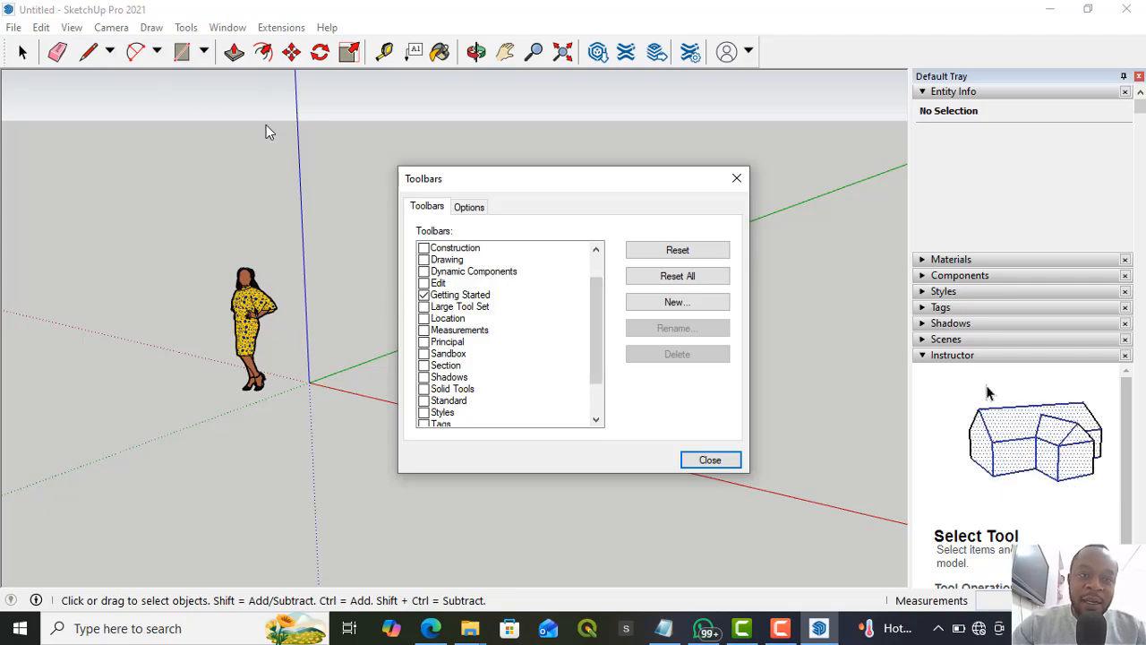
left_click(425, 307)
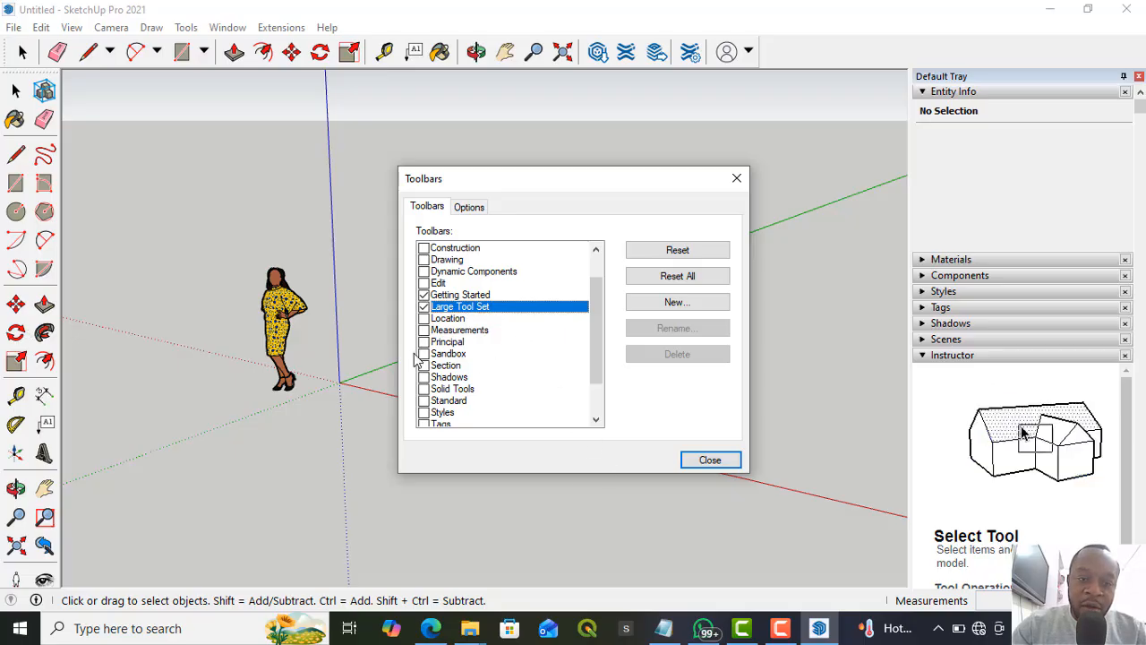
scroll(598, 321, "down", 2)
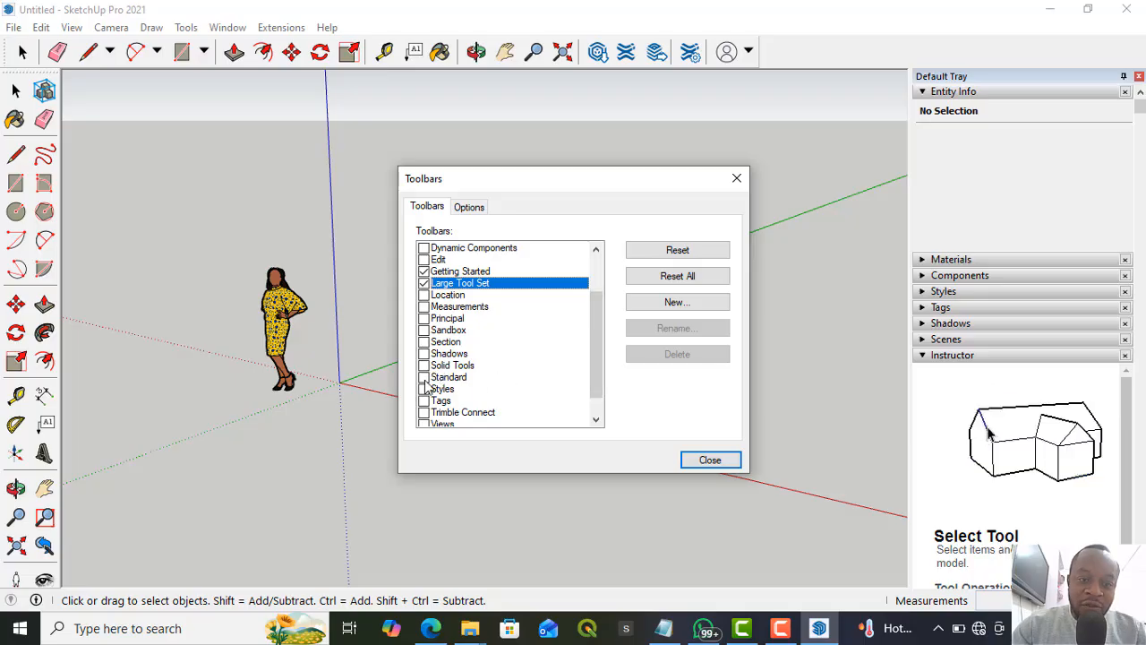
left_click(425, 377)
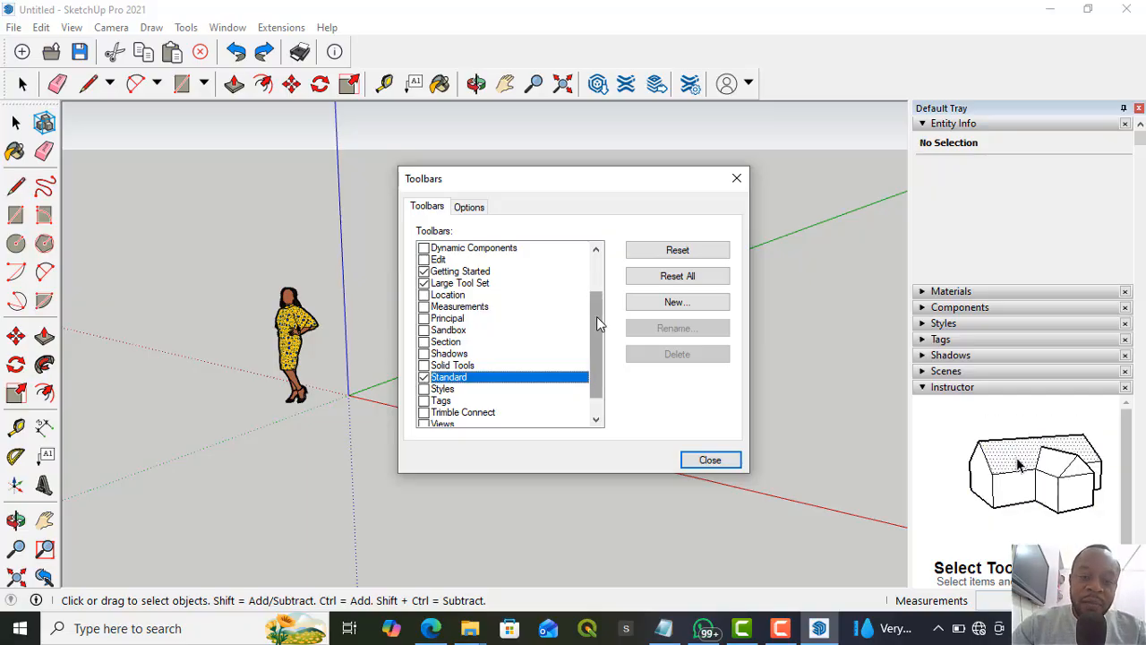
- Turn on the Views toolbar, dock it beside the Standard toolbar, and close the toolbar settings
left_click_drag(599, 324, 600, 342)
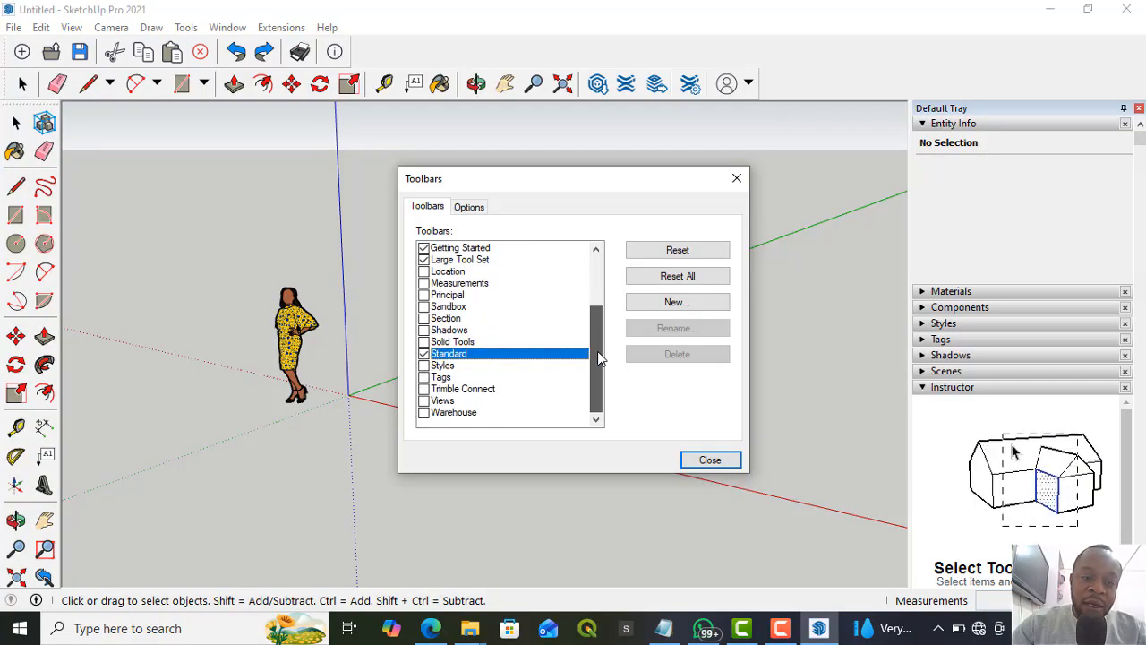
left_click(424, 402)
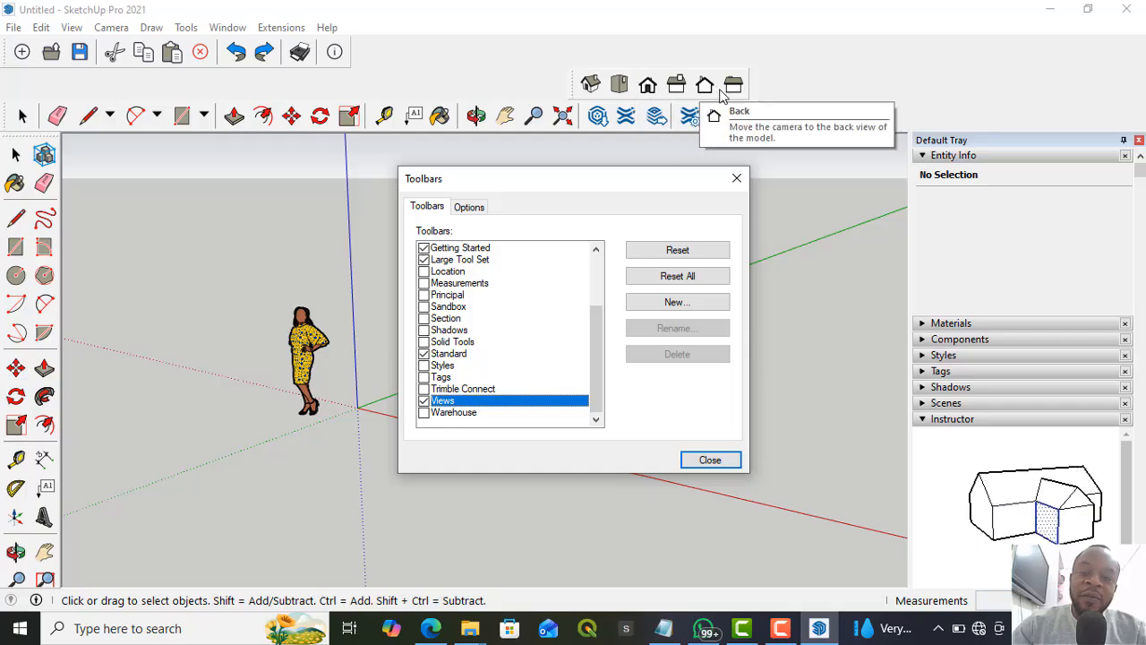
left_click(570, 85)
left_click_drag(571, 81, 356, 68)
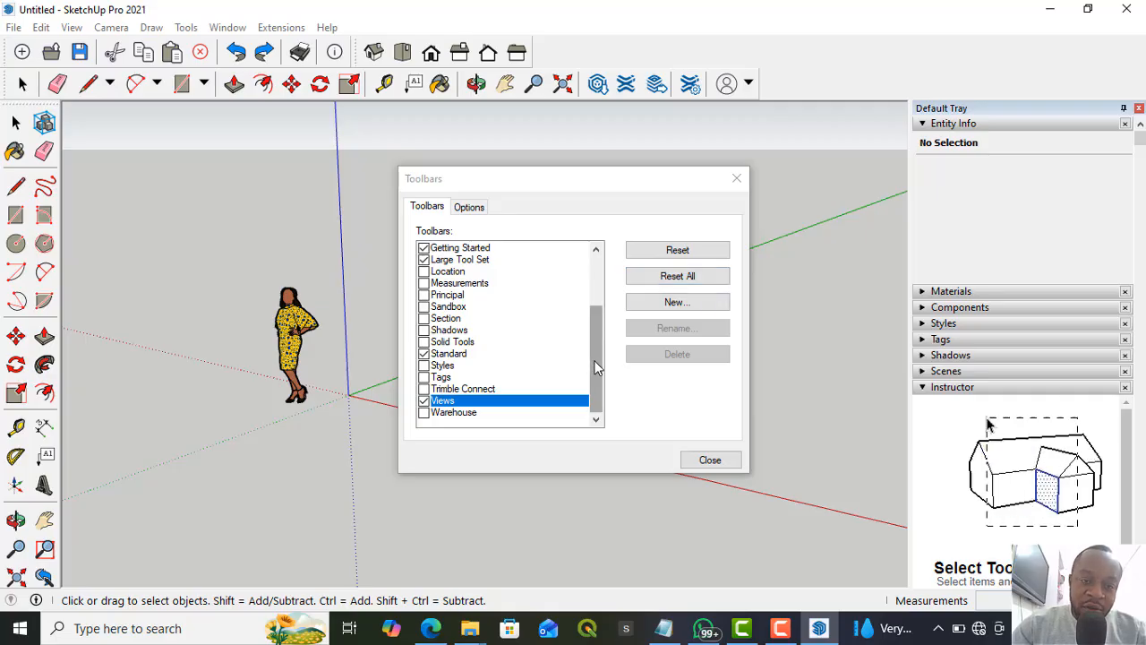
mouse_move(598, 367)
left_mouse_down()
mouse_move(597, 300)
mouse_move(600, 367)
left_mouse_up()
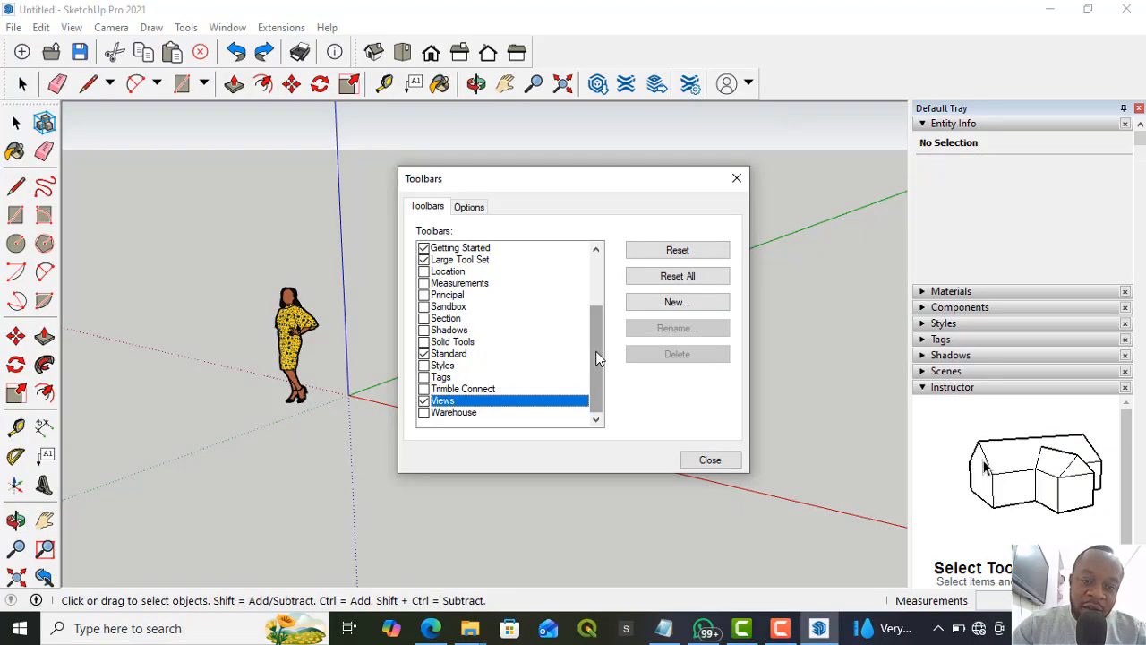
left_click_drag(593, 358, 597, 283)
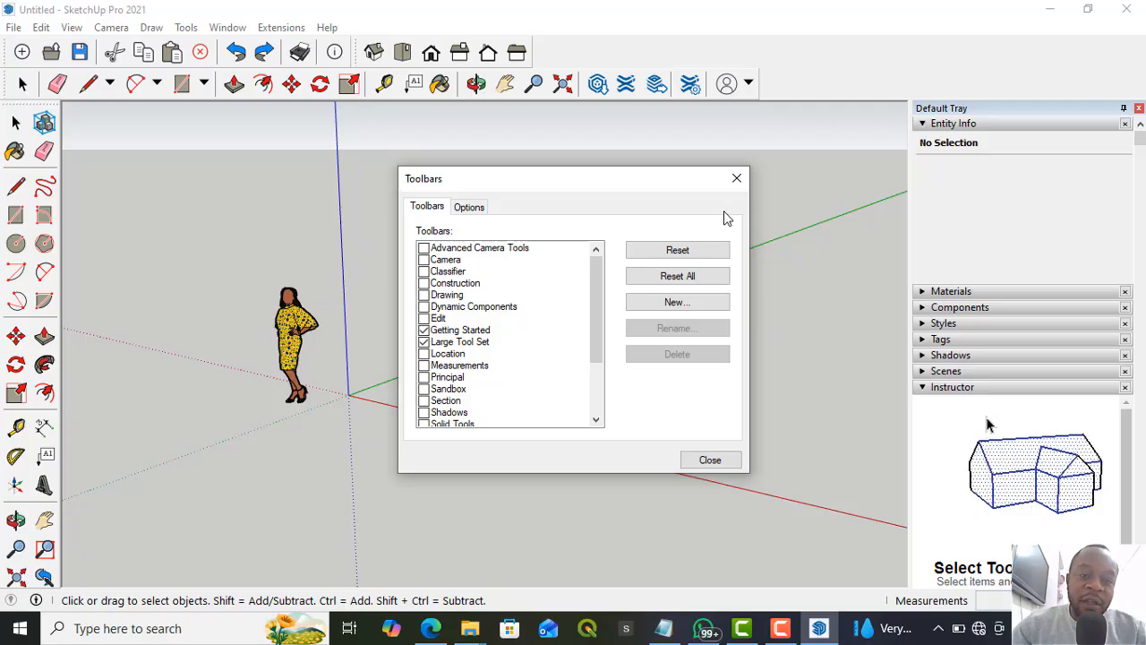
left_click(736, 178)
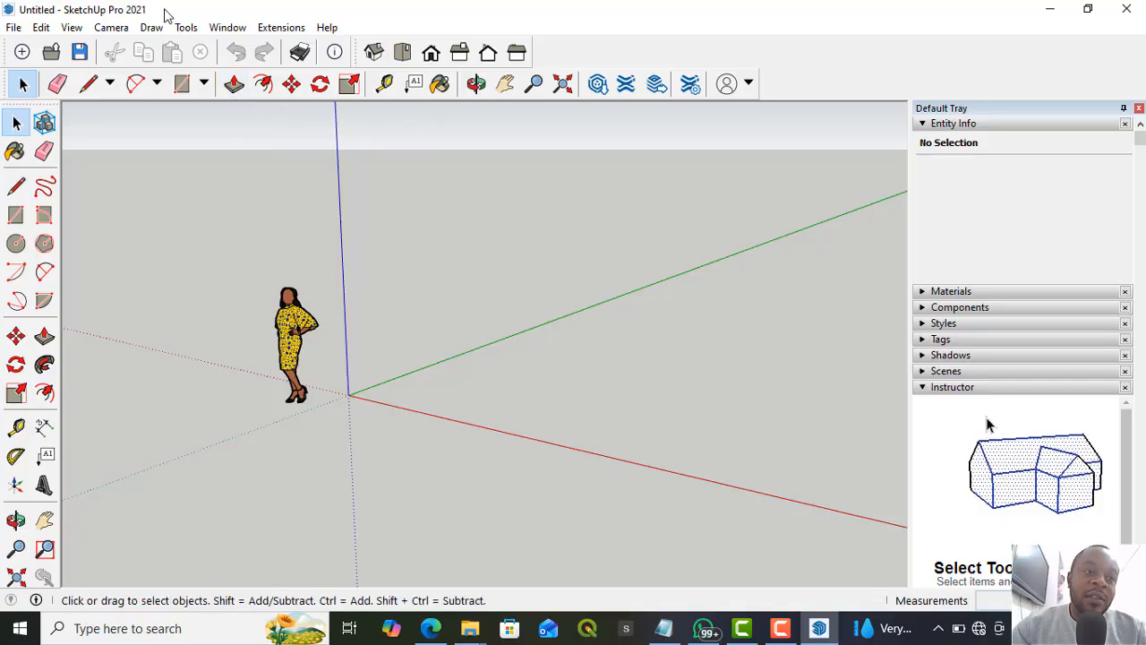
- Try the Eraser on the human scale figure beside the origin and undo the deletion
left_click(25, 88)
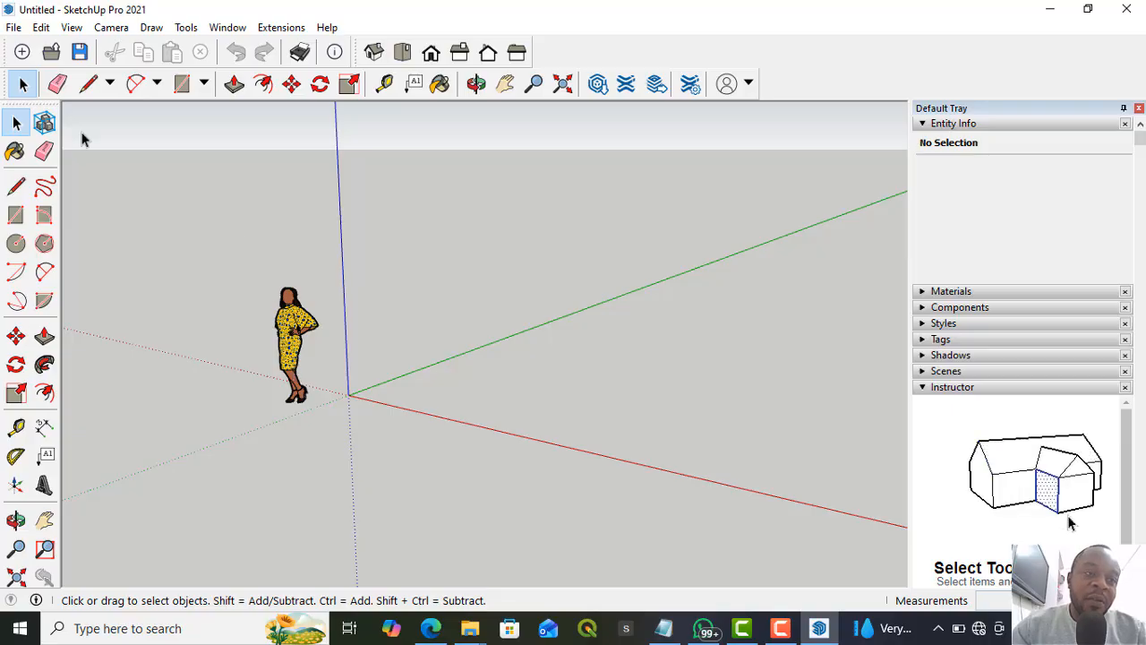
left_click(60, 86)
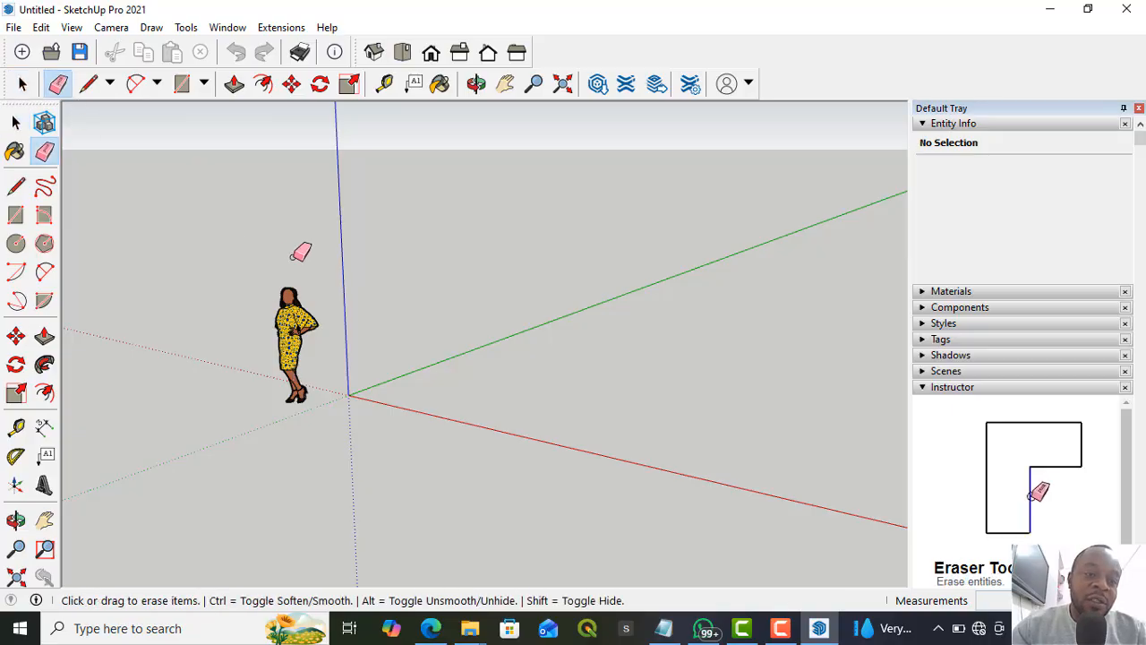
left_click(295, 289)
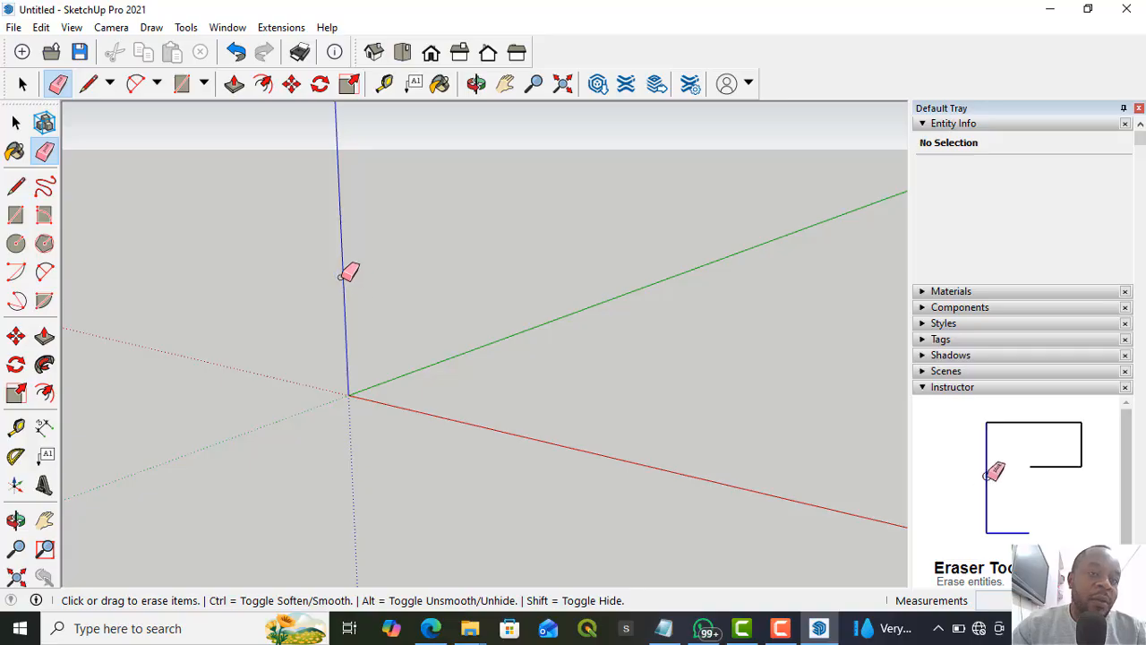
left_click(236, 52)
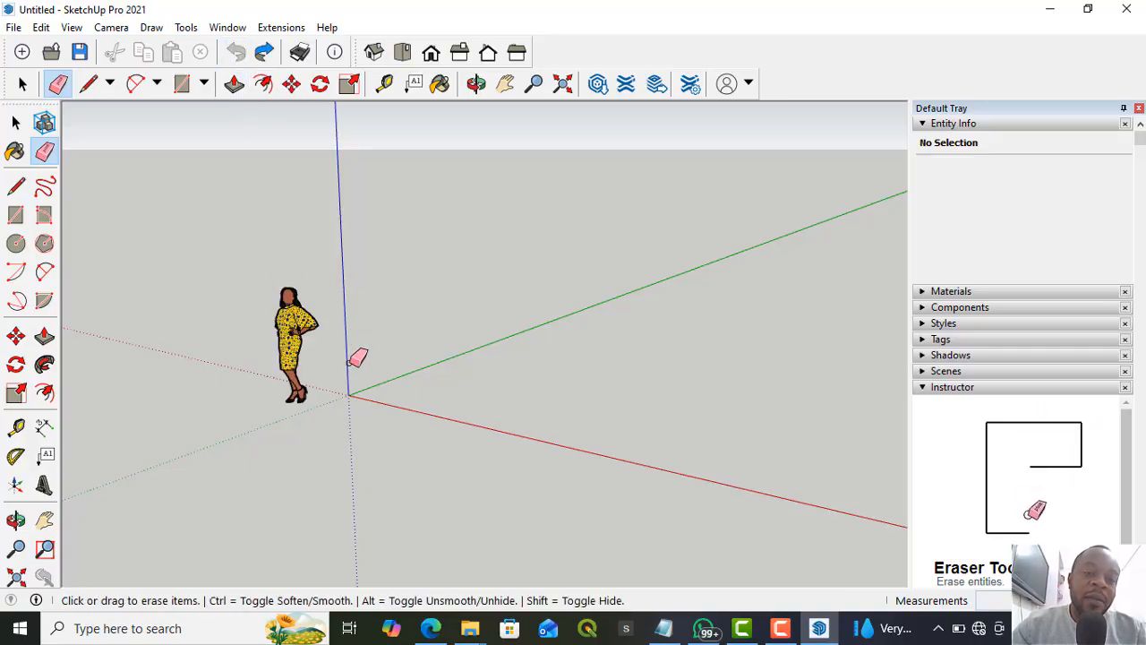
- Examine the scale figure and the axes from different distances and viewing angles
scroll(349, 368, "down", 2)
scroll(318, 349, "up", 1)
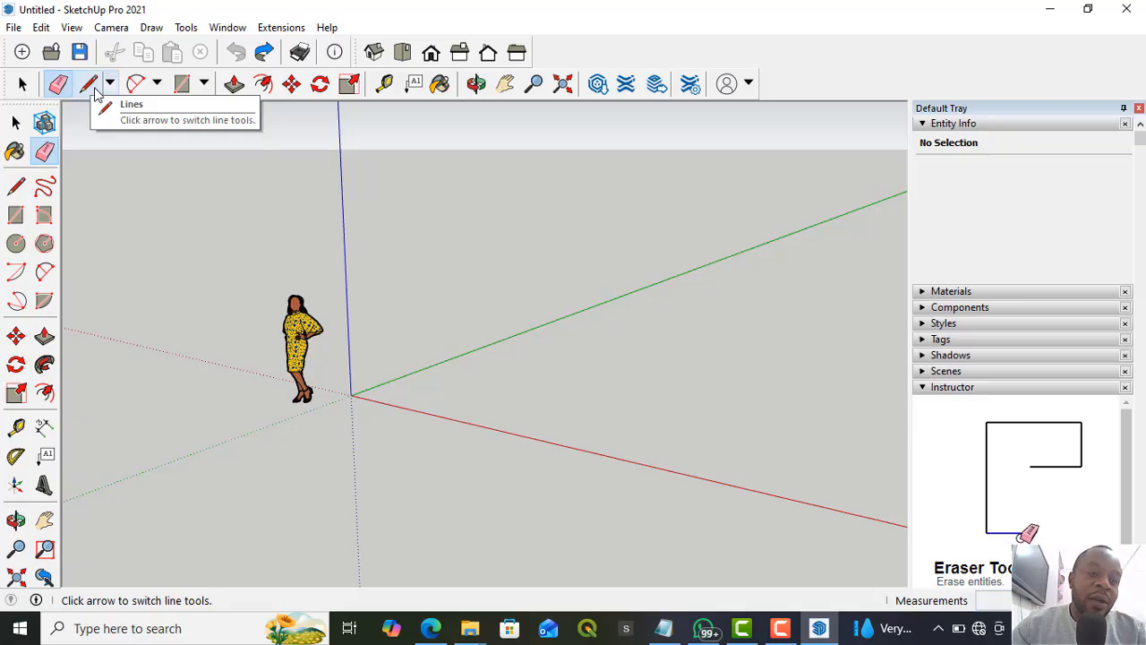
scroll(309, 362, "down", 1)
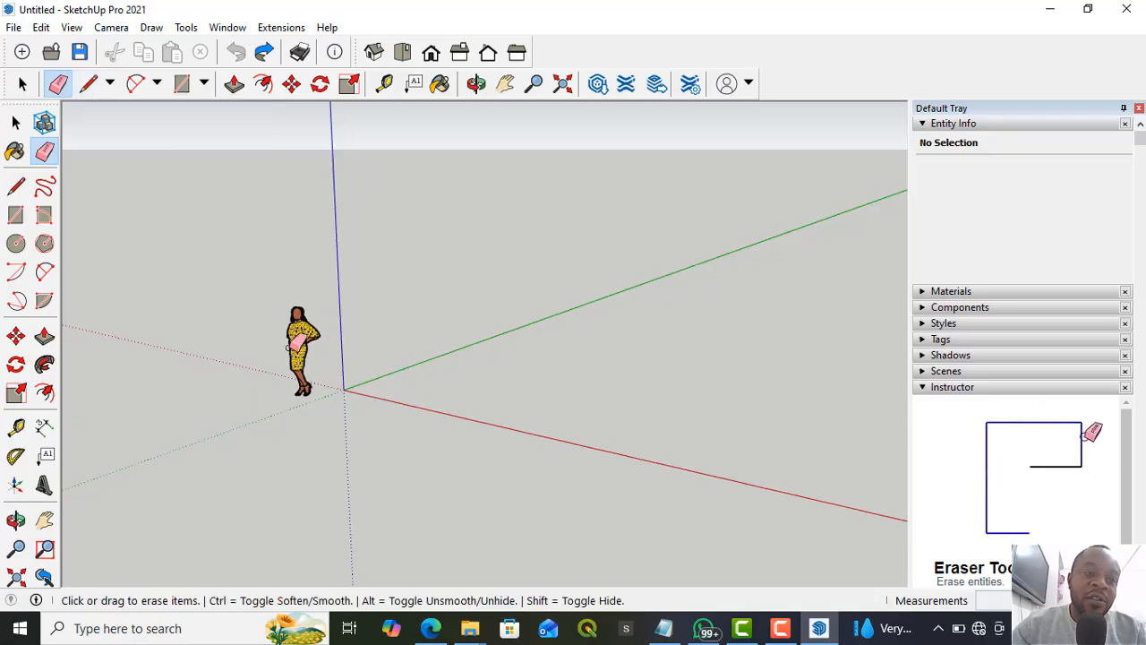
scroll(282, 332, "up", 1)
scroll(309, 338, "up", 1)
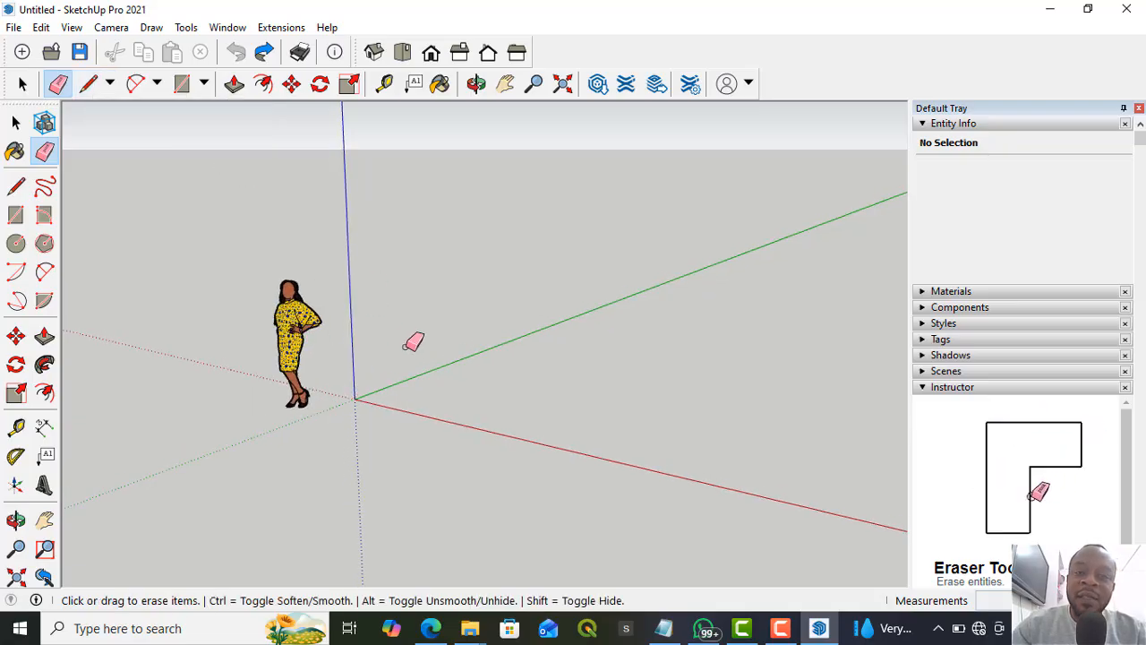
key("o")
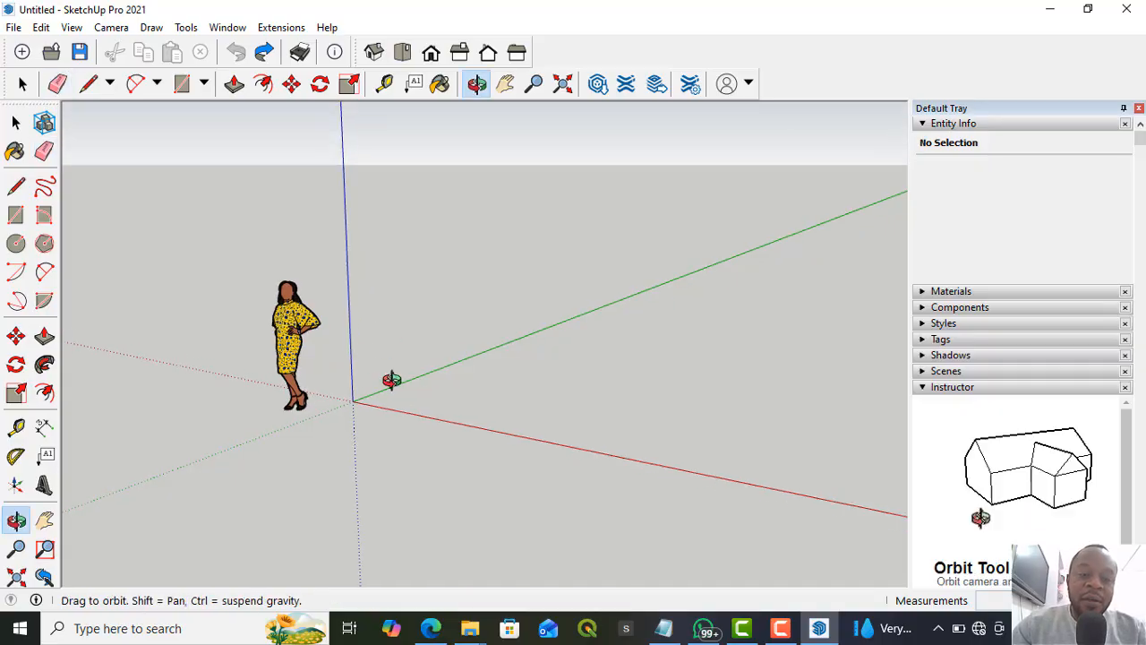
mouse_move(391, 379)
left_mouse_down()
mouse_move(545, 343)
mouse_move(486, 361)
mouse_move(495, 341)
left_mouse_up()
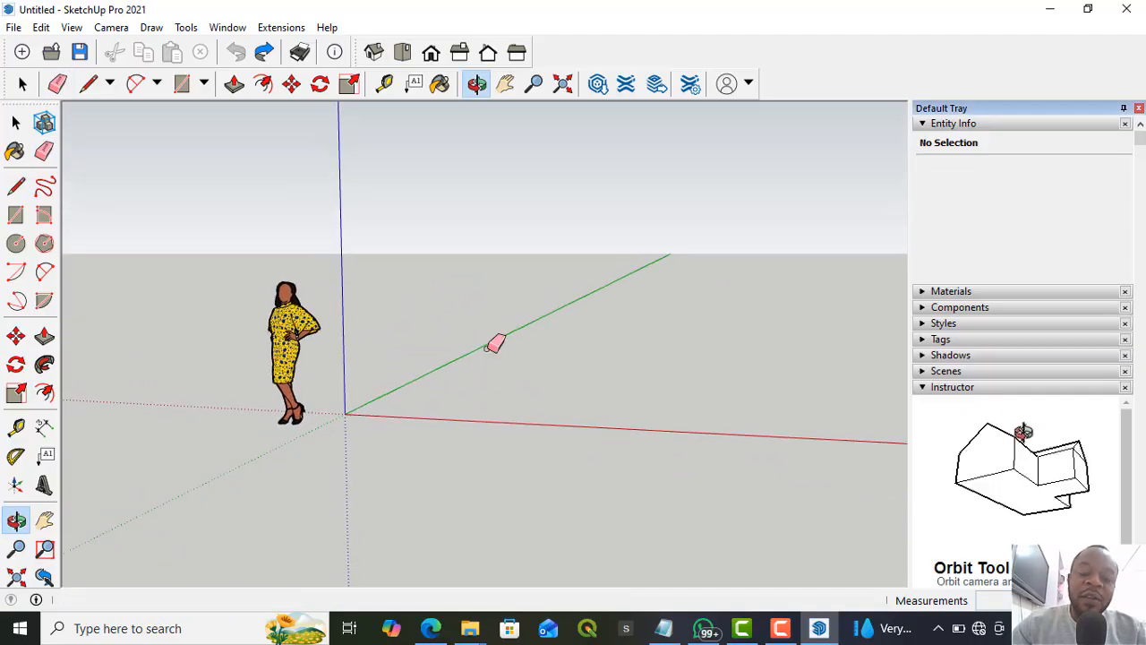
- Erase the human scale figure and switch the model to the Top view
key("e")
mouse_move(499, 367)
middle_mouse_down()
mouse_move(427, 396)
mouse_move(419, 385)
middle_mouse_up()
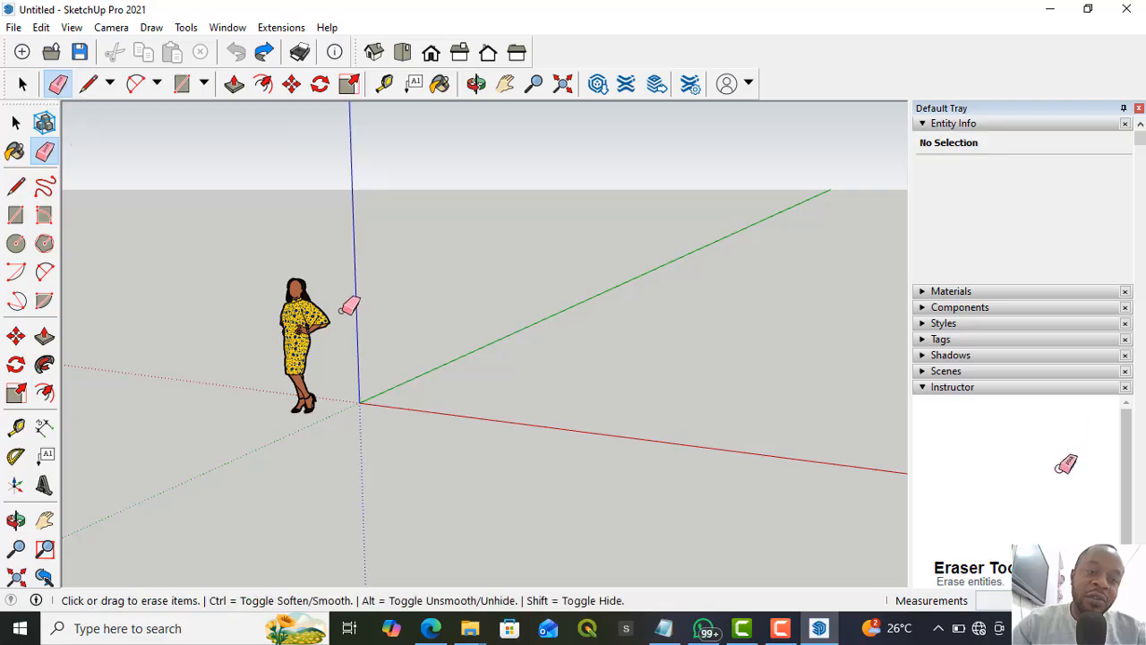
left_click(313, 289)
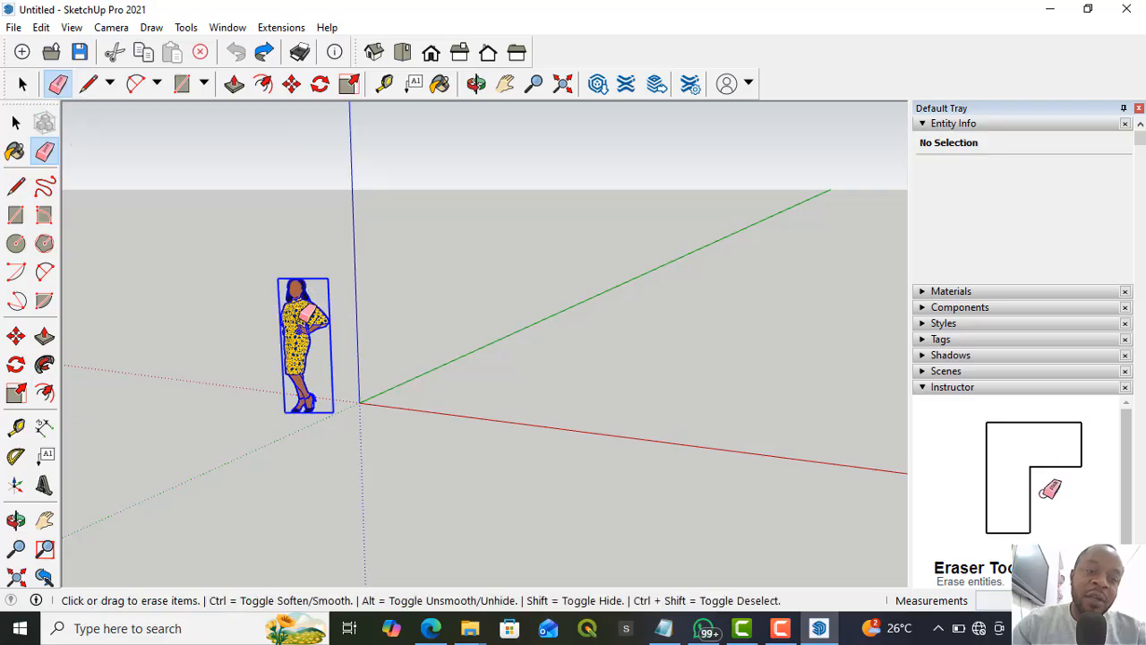
left_click(404, 55)
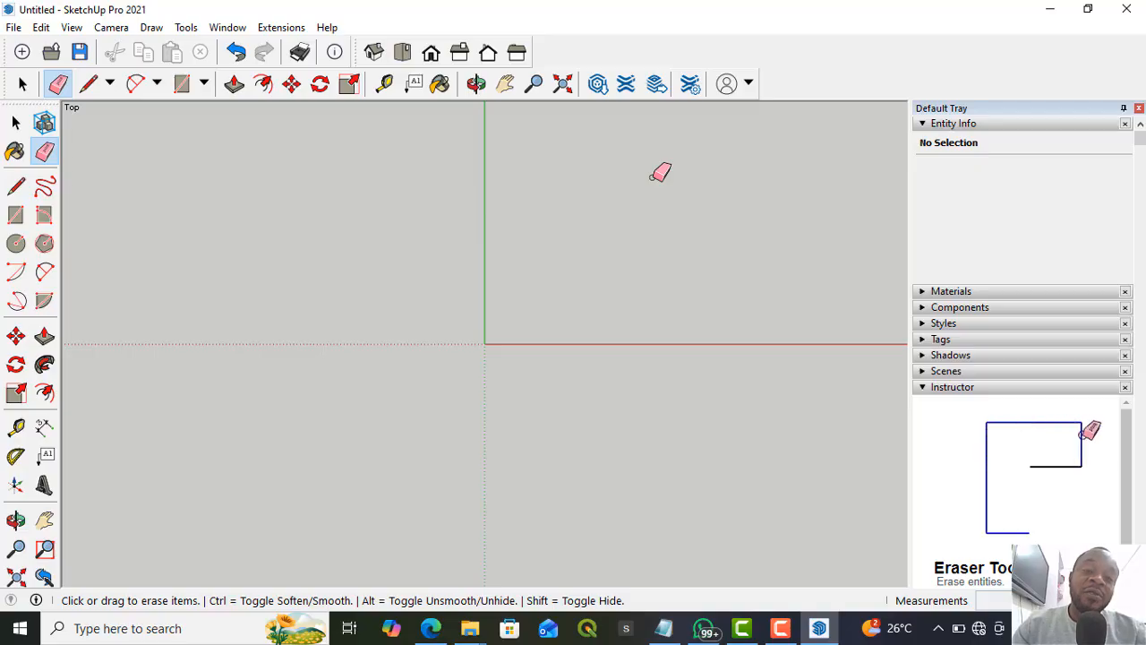
scroll(618, 197, "up", 3)
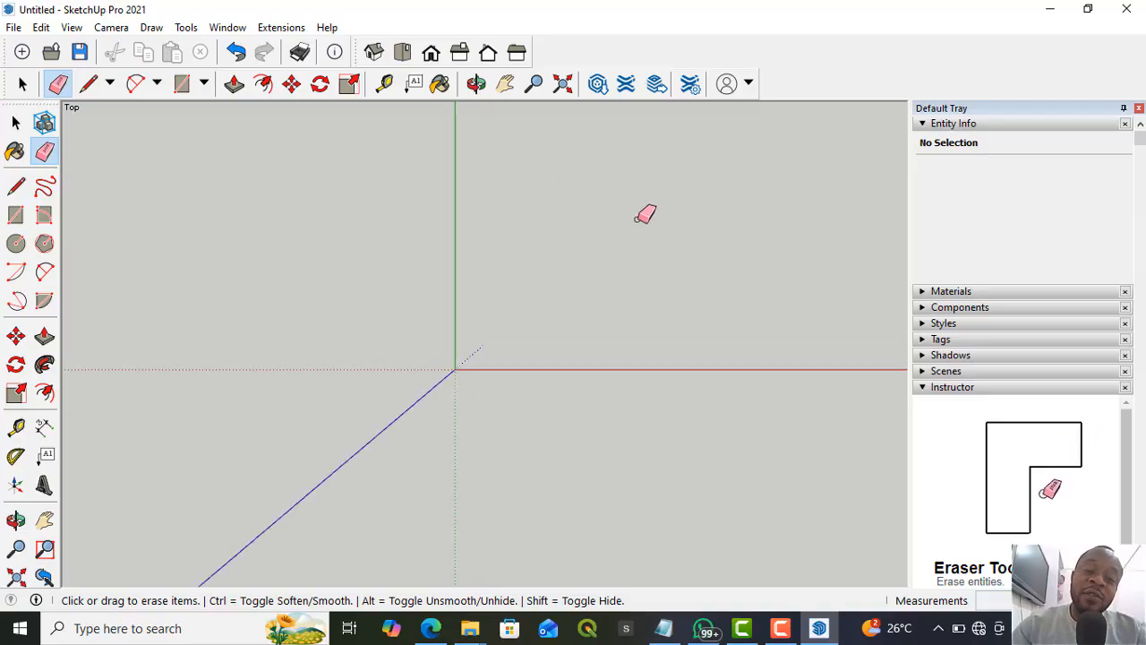
scroll(609, 255, "down", 3)
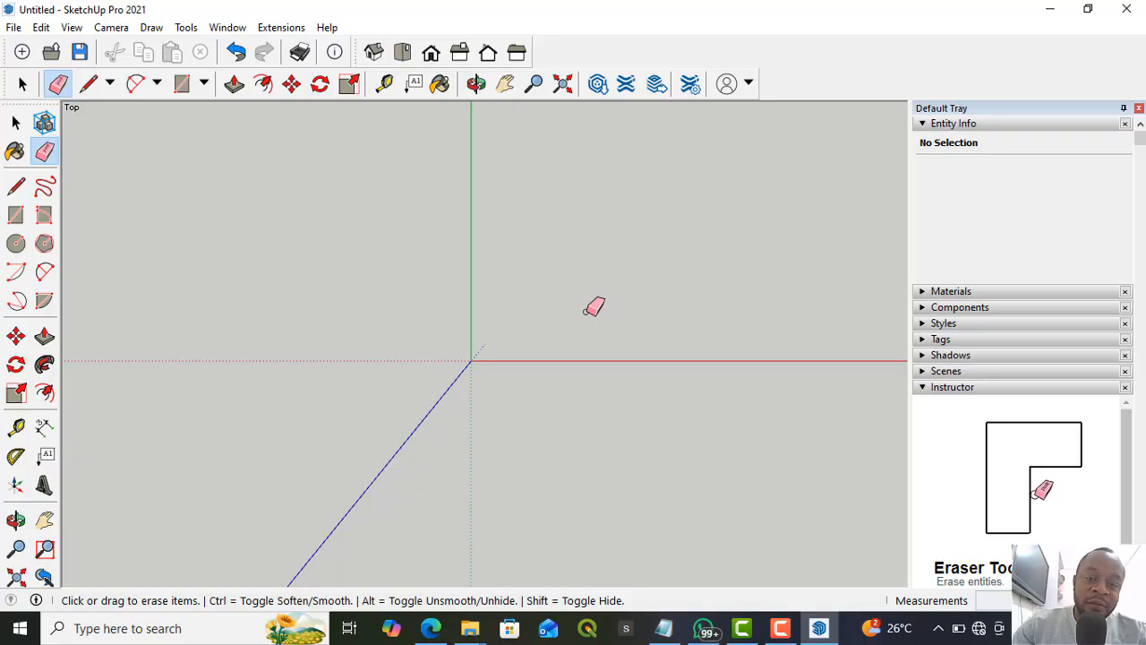
scroll(581, 266, "up", 3)
scroll(588, 283, "up", 5)
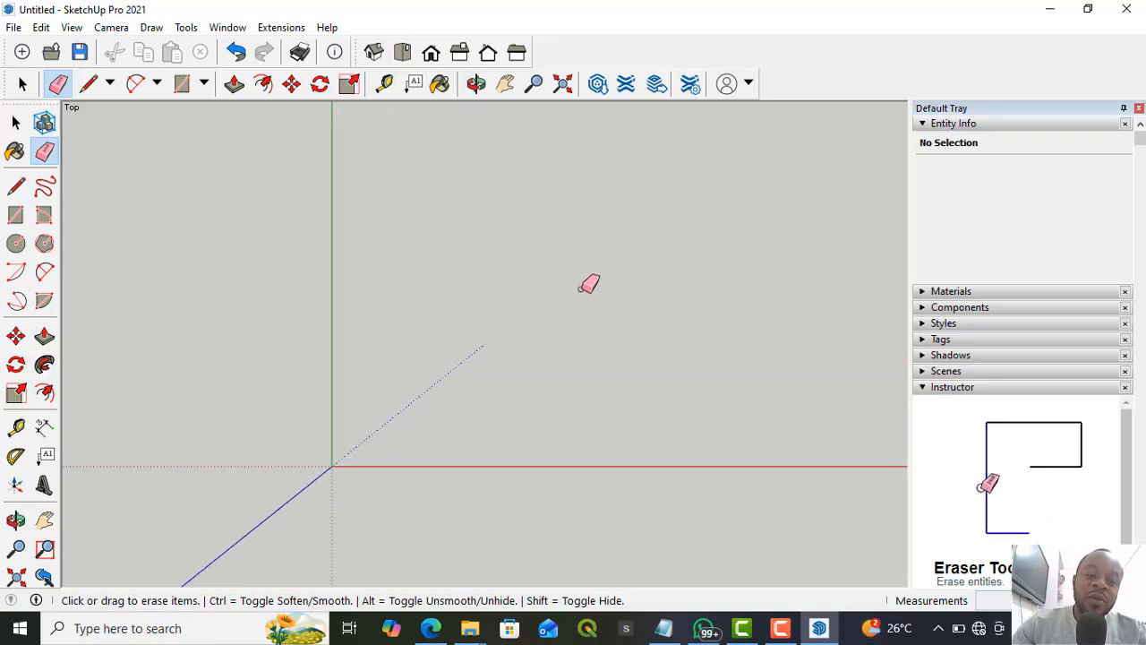
scroll(335, 295, "down", 1)
scroll(568, 382, "down", 1)
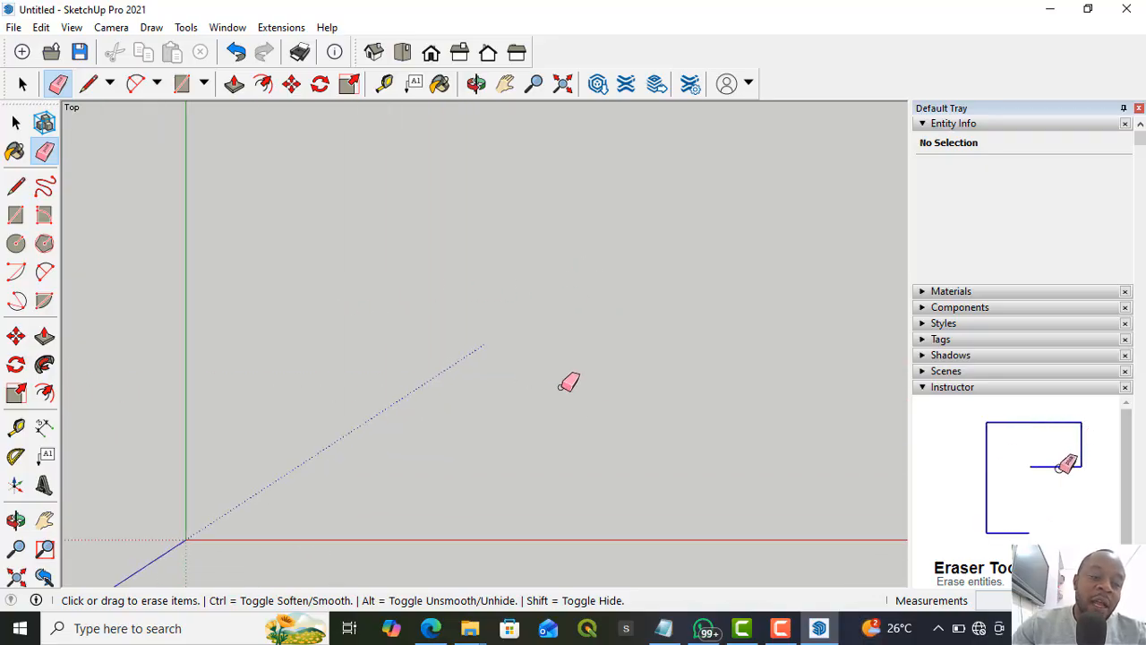
scroll(642, 397, "up", 2)
scroll(535, 348, "down", 1)
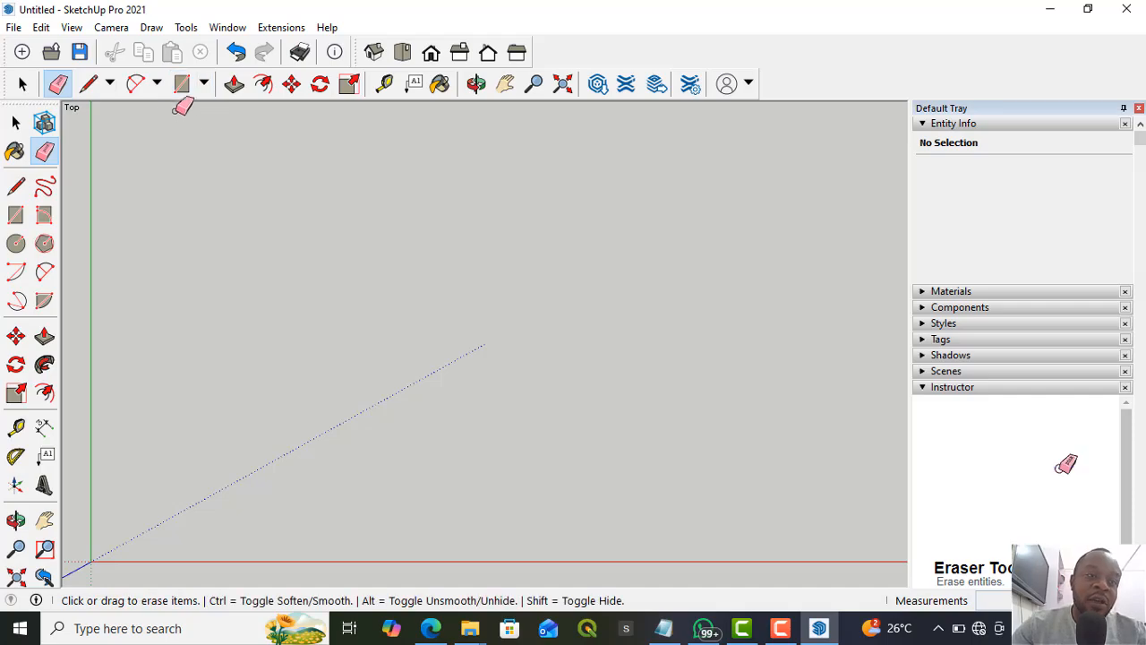
- Draw a 1000 mm line parallel to the red axis, above and to the right of the origin
left_click(111, 85)
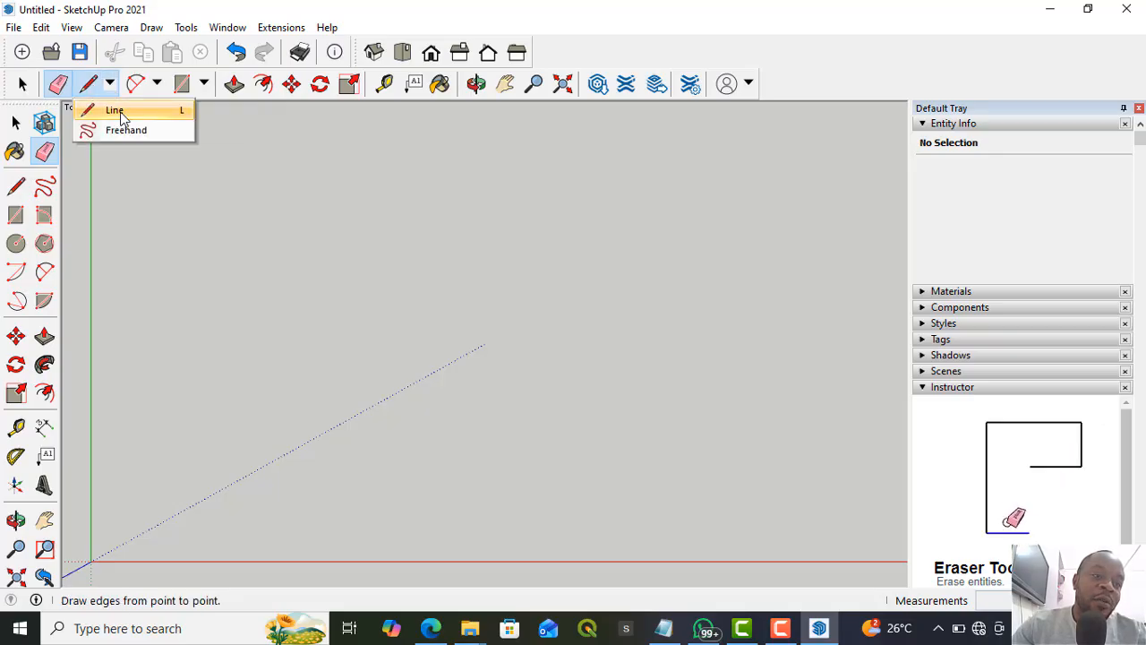
left_click(122, 118)
left_click(254, 183)
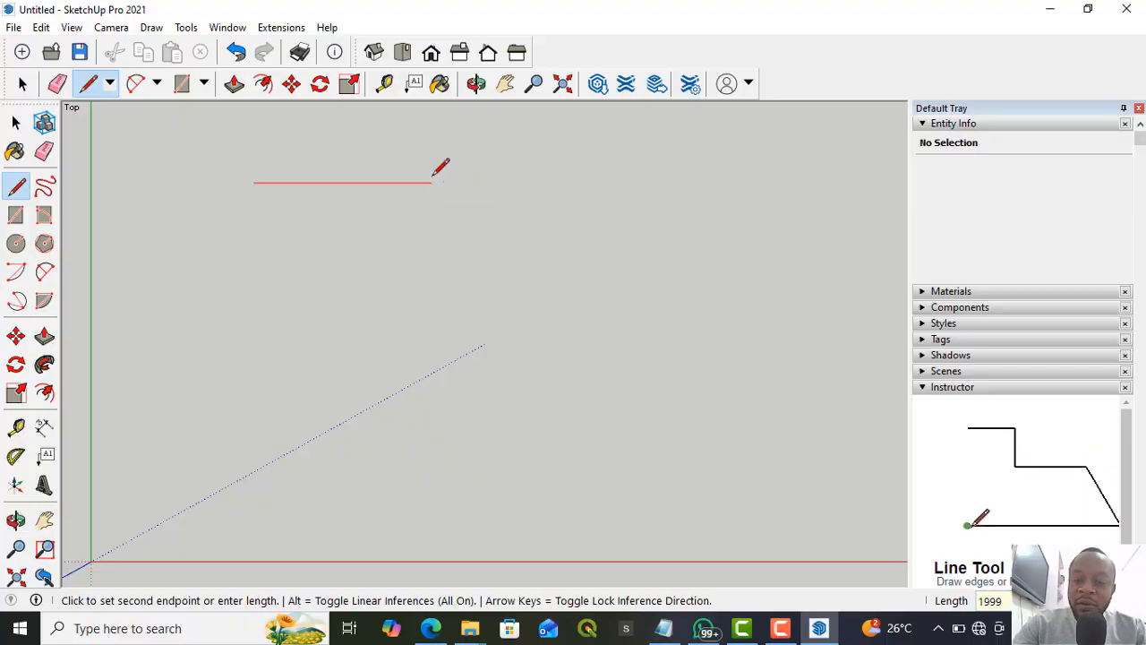
key("BackSpace")
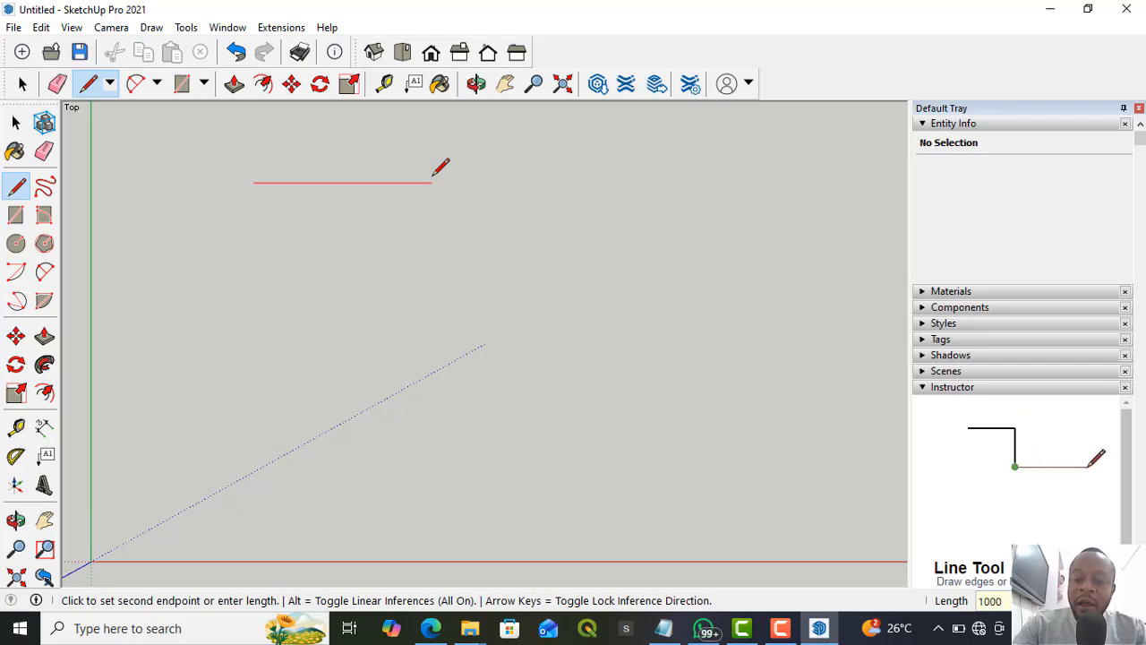
key("Return")
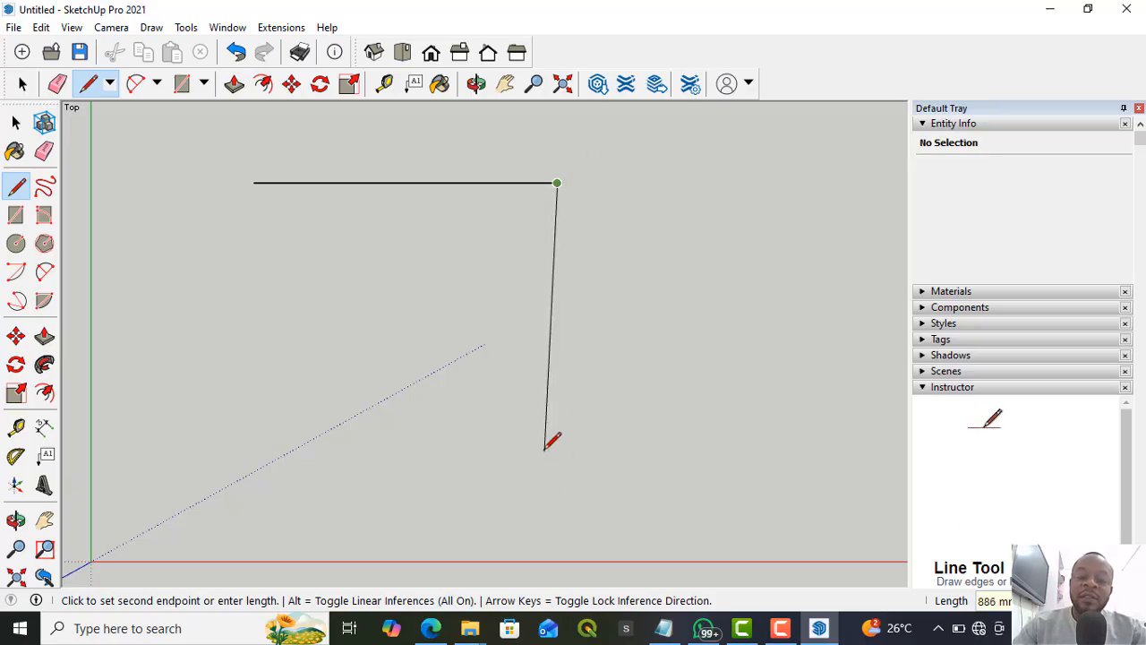
- Complete the rectangle with a 500 mm edge along the green axis, a 1000 mm edge back, and a closing edge to the start point
scroll(498, 474, "down", 2)
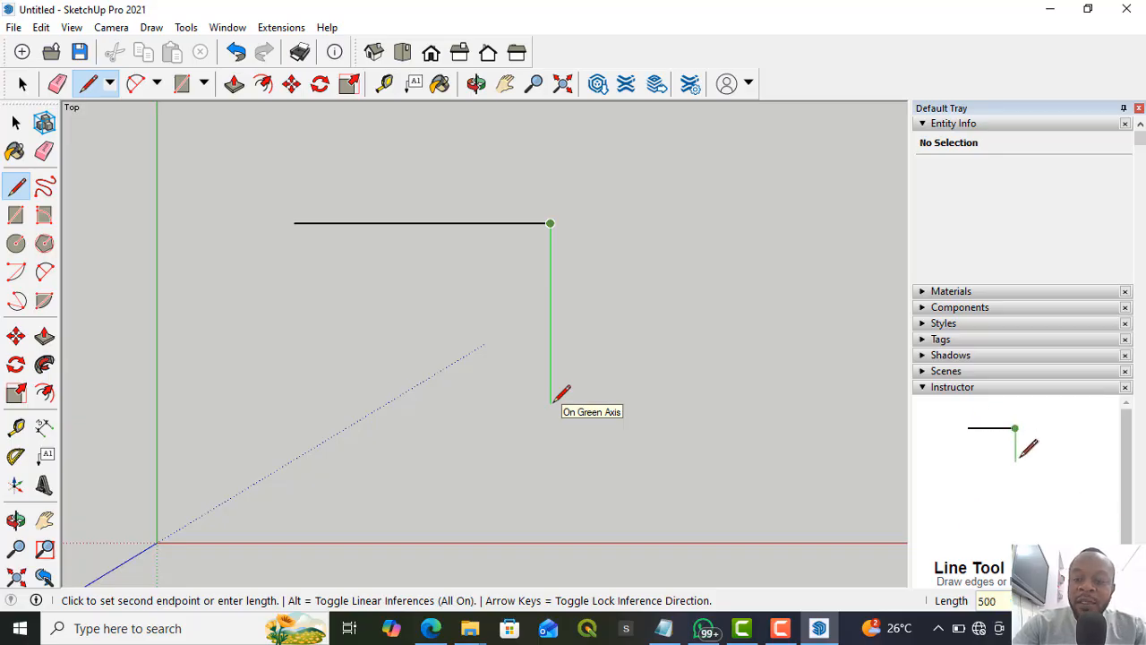
key("Return")
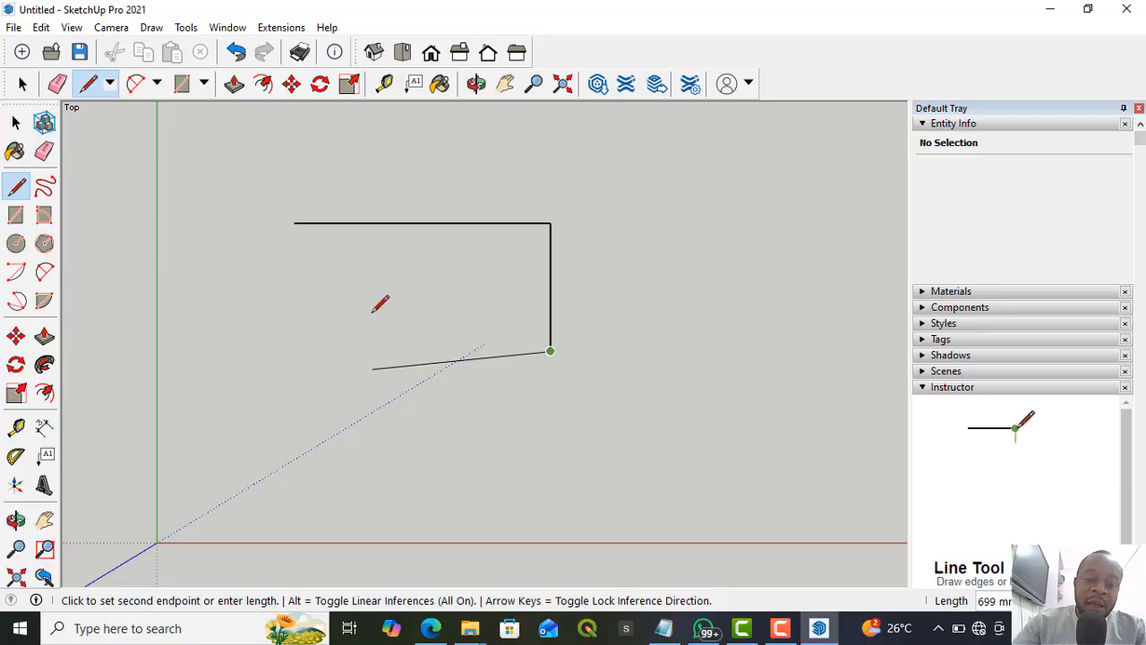
type("1000")
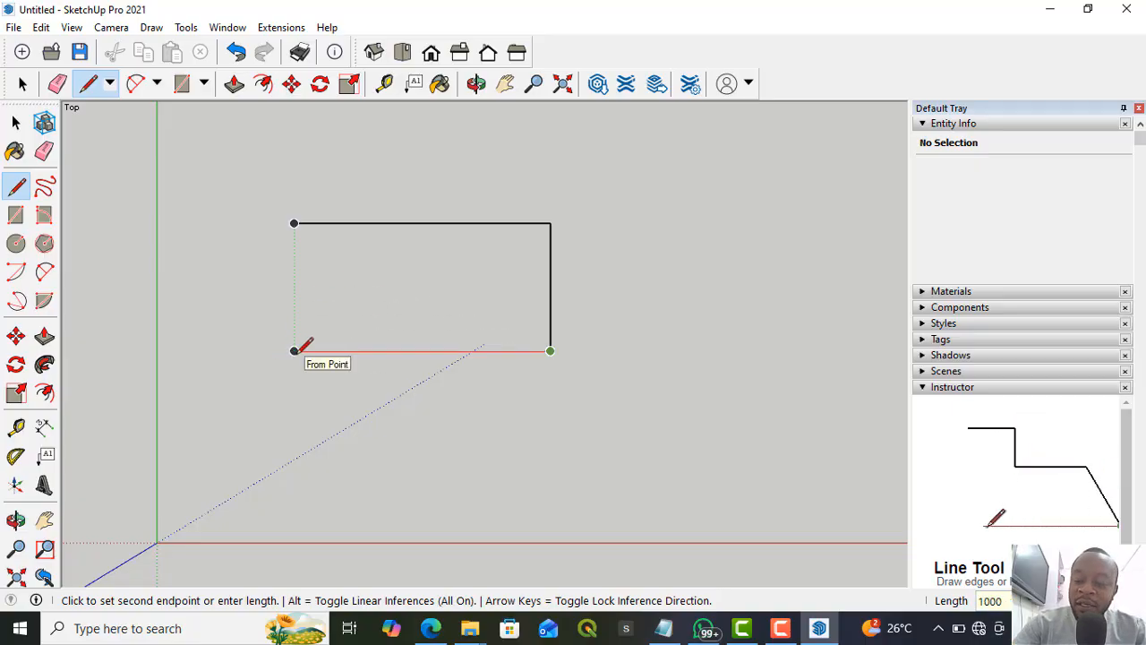
key("Return")
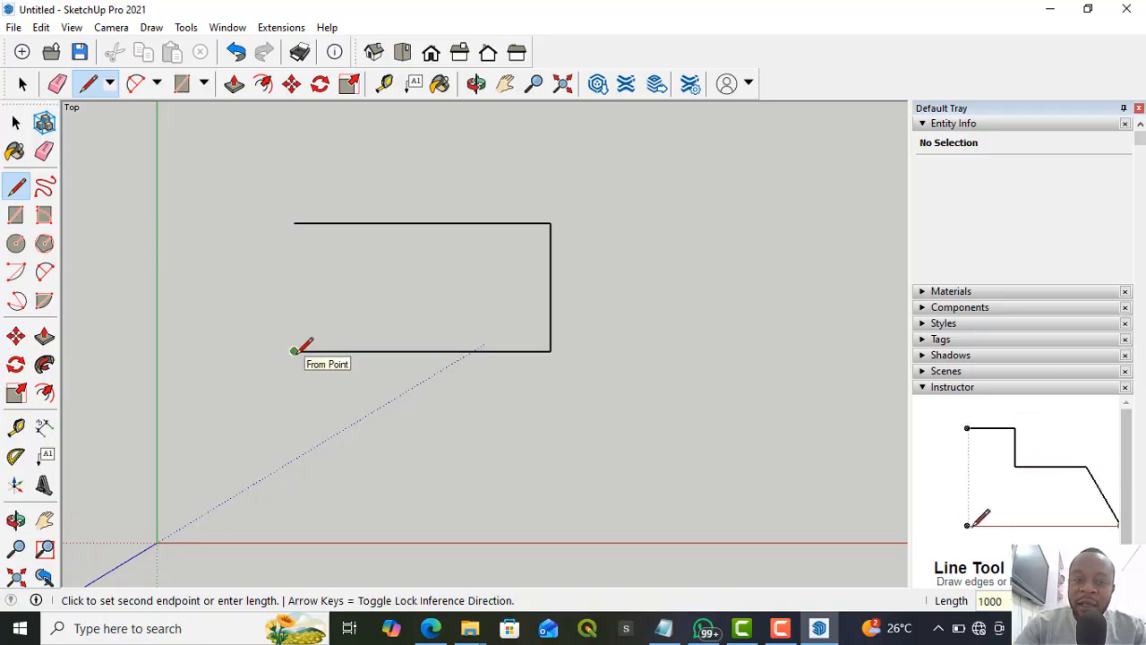
left_click(294, 223)
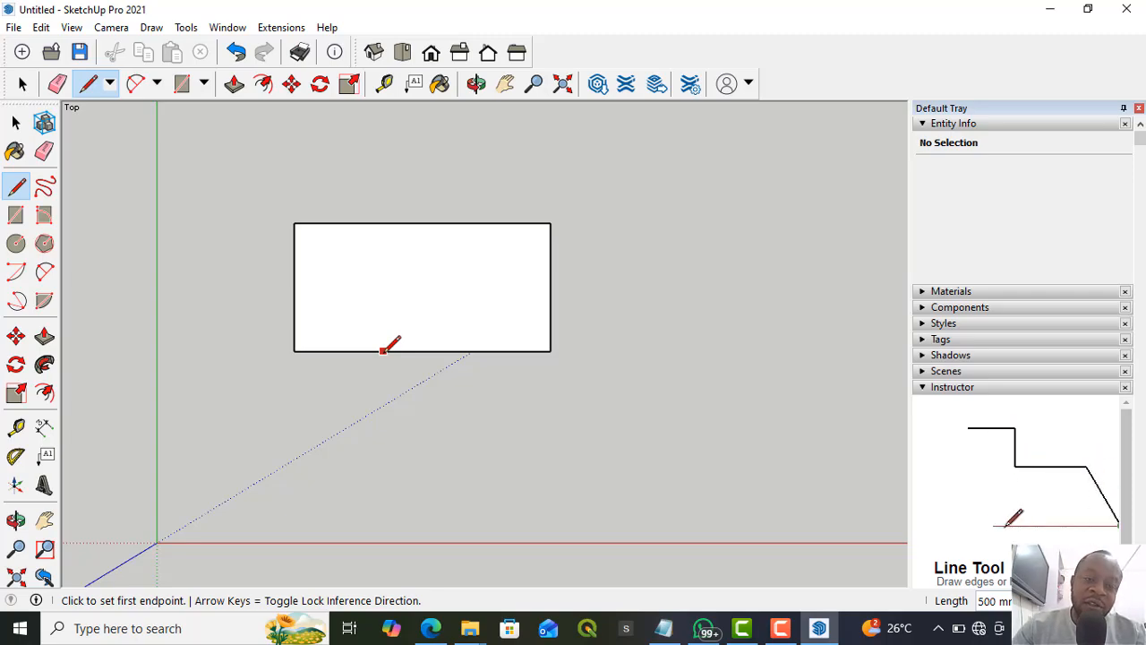
- Draw a closed four-sided shape with lines to the right of the rectangle, ending with a slanted edge about 503 mm long
left_click(627, 223)
left_click(810, 223)
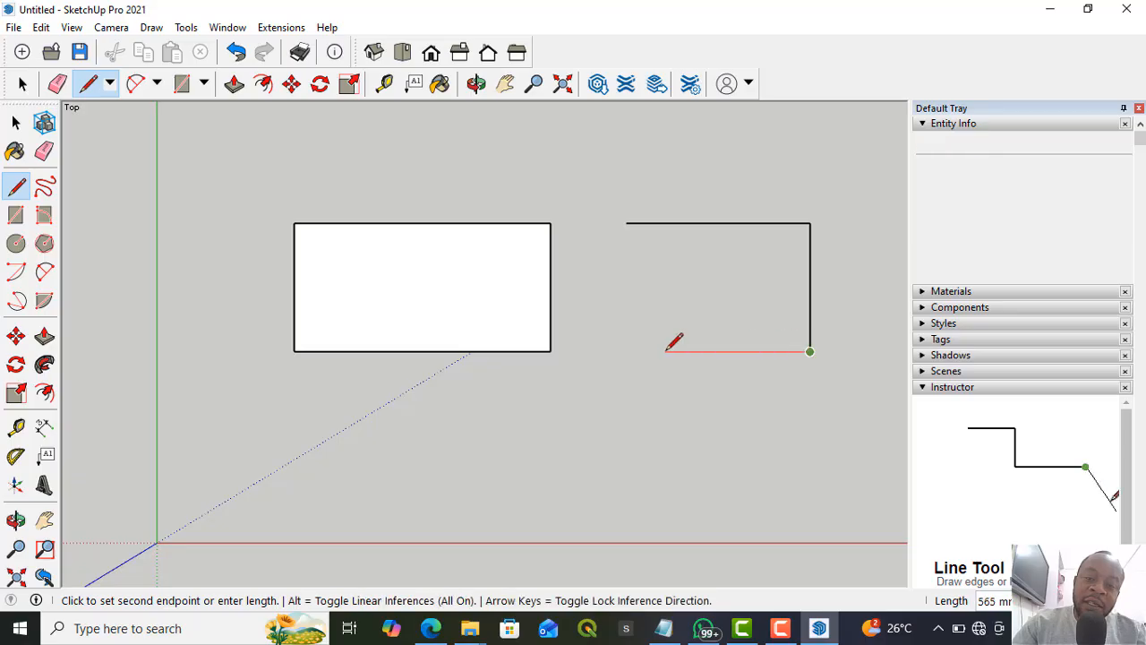
left_click(637, 351)
left_click(627, 223)
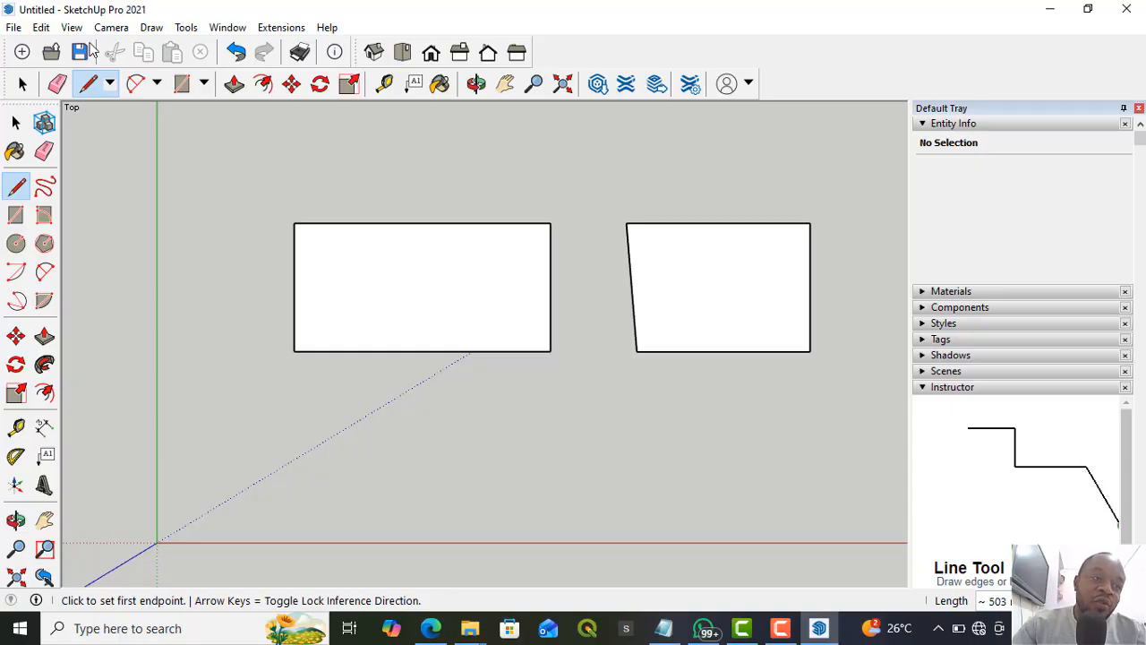
- Select the rectangle's face and the four-sided shape's face in turn to compare their areas
left_click(23, 85)
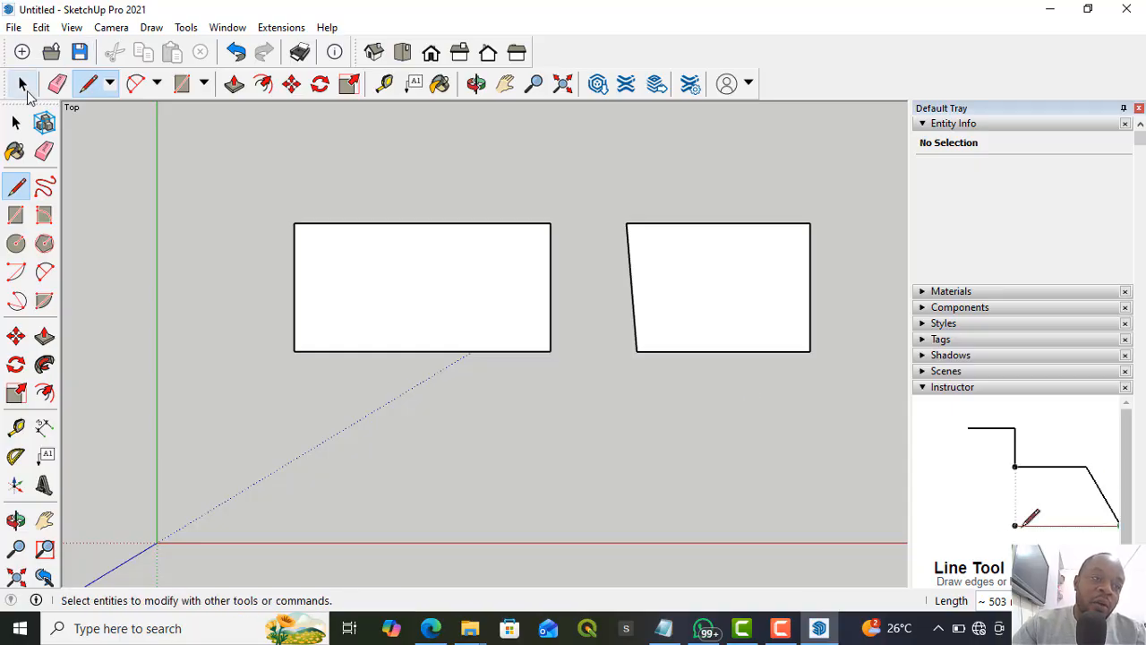
left_click(405, 288)
left_click(770, 312)
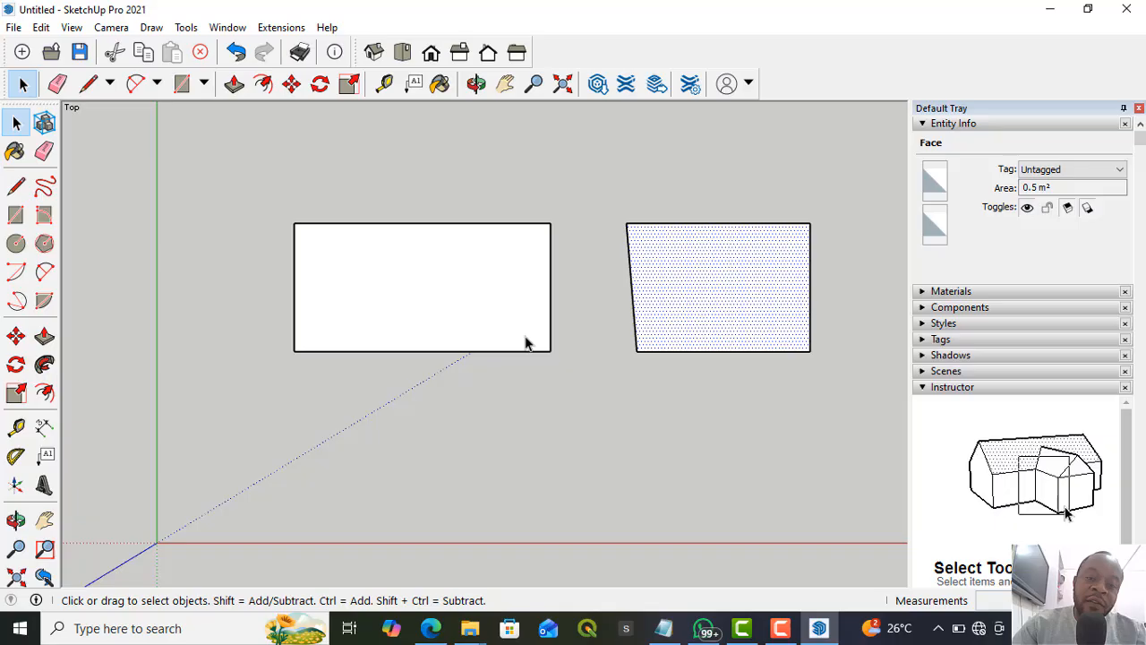
left_click(401, 277)
left_click(686, 275)
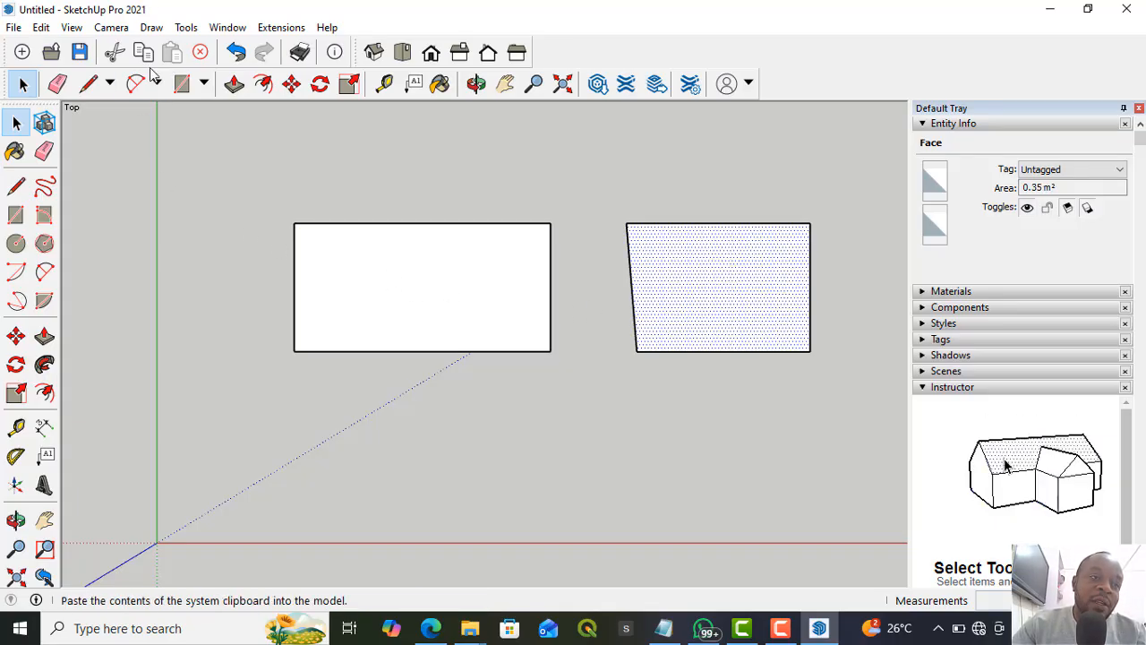
- Draw two closed irregular shapes with the Freehand tool, one above the rectangle and one above the four-sided shape
left_click(111, 85)
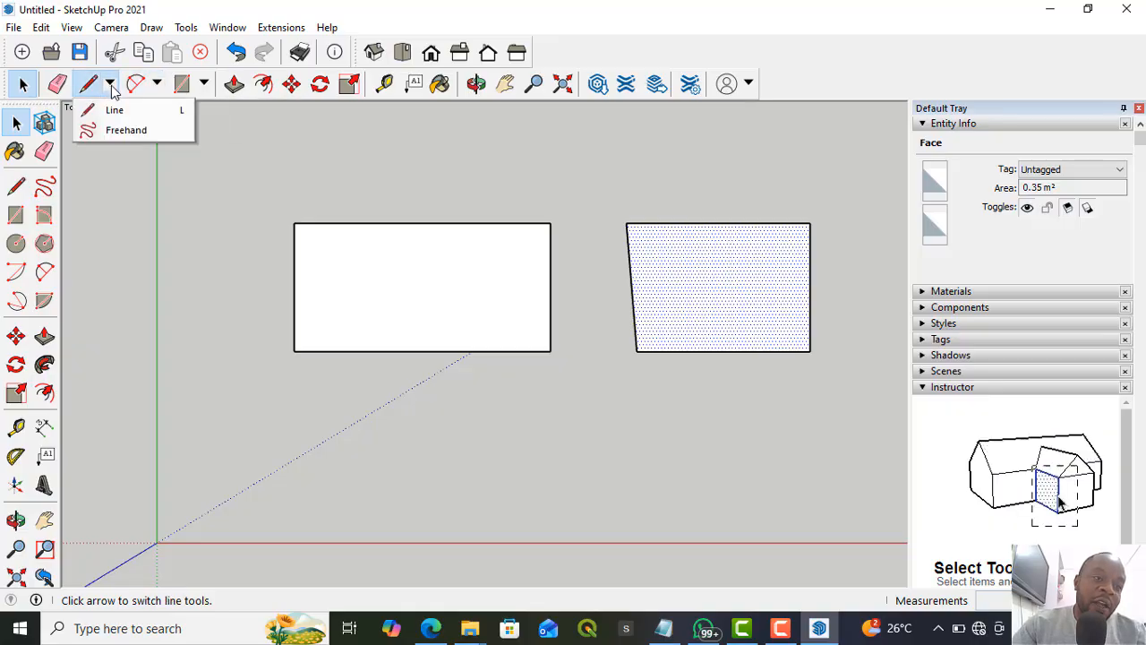
left_click(121, 131)
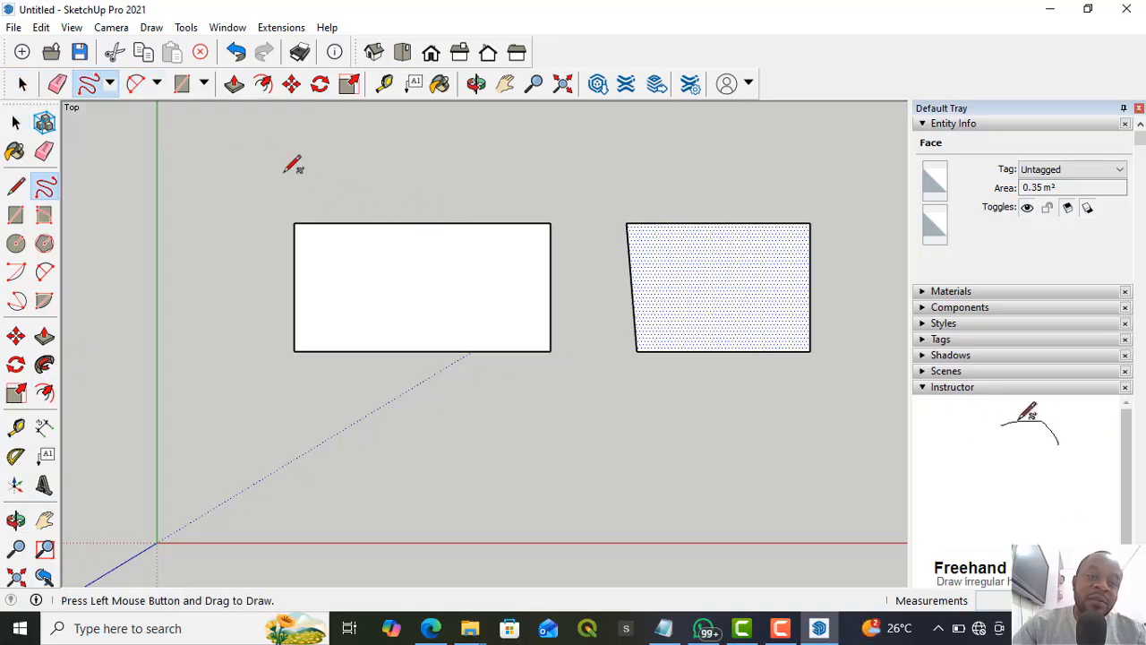
scroll(327, 376, "down", 3)
scroll(324, 371, "down", 1)
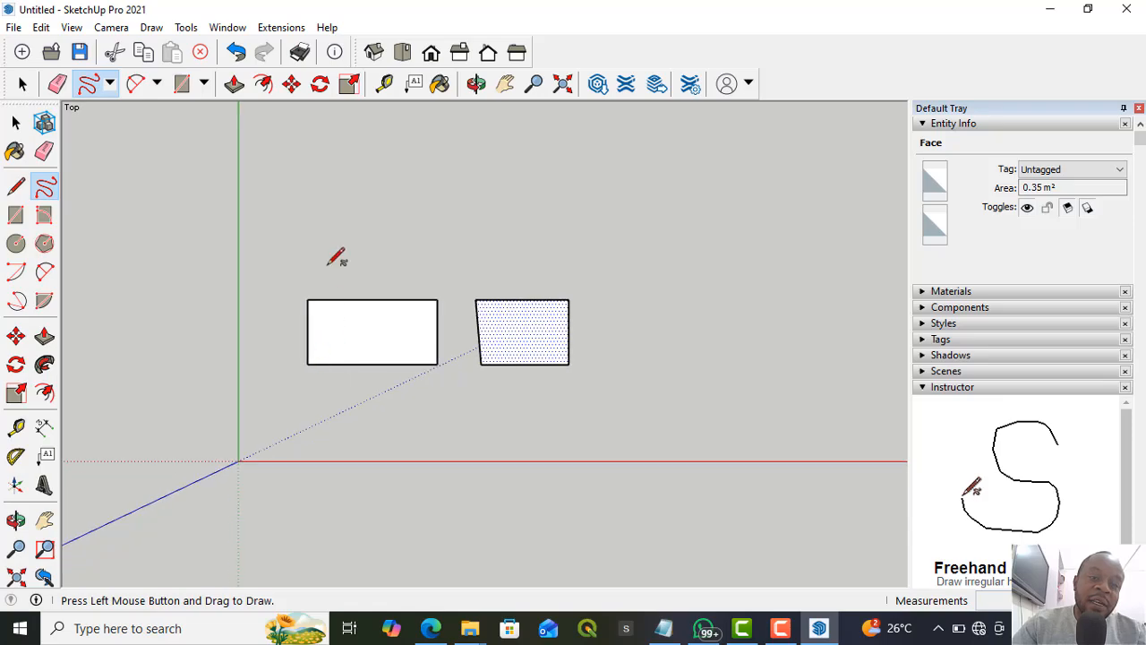
scroll(317, 265, "up", 2)
mouse_move(309, 270)
left_mouse_down()
mouse_move(334, 224)
mouse_move(437, 276)
mouse_move(467, 237)
mouse_move(463, 195)
mouse_move(479, 171)
mouse_move(335, 168)
mouse_move(288, 239)
mouse_move(295, 274)
mouse_move(309, 274)
left_mouse_up()
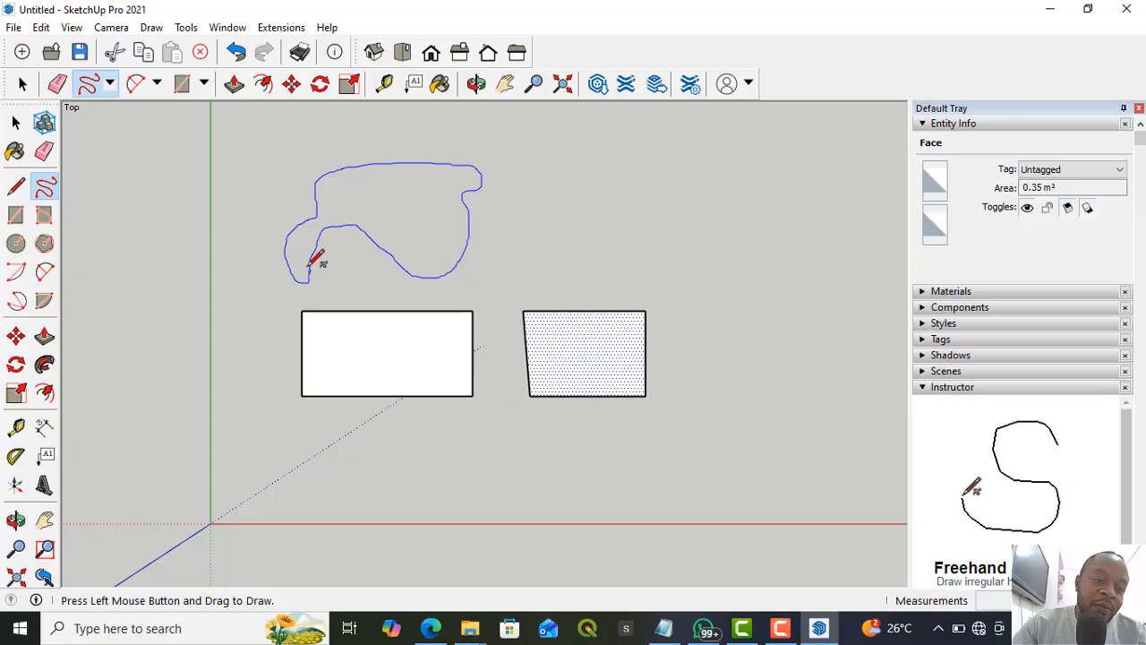
left_click_drag(309, 266, 309, 268)
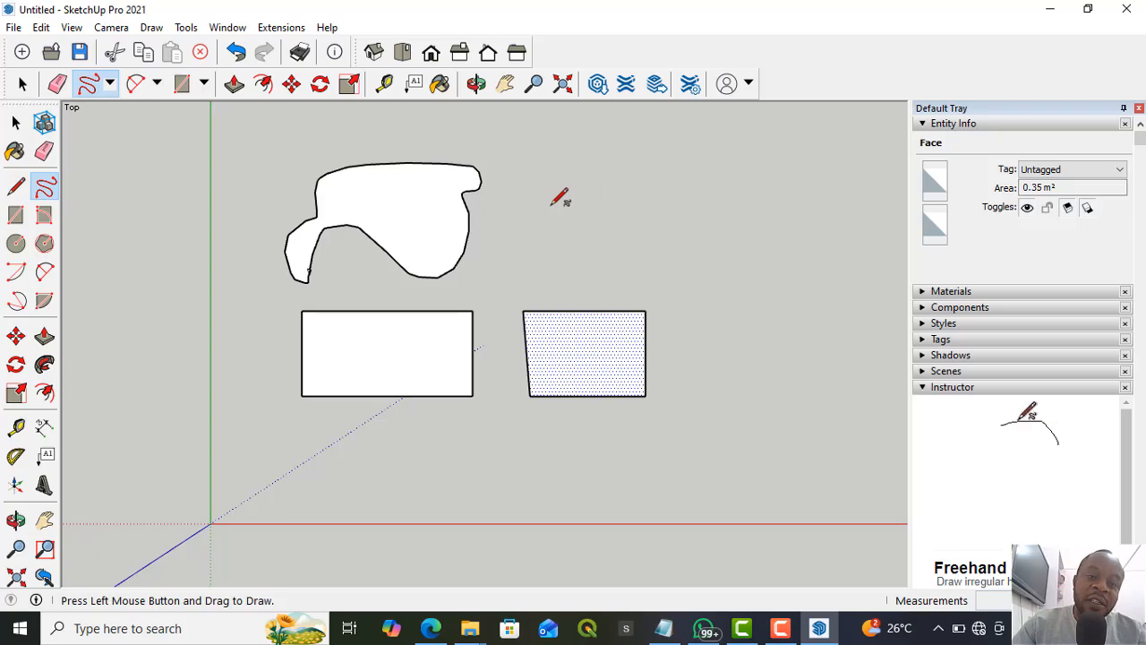
mouse_move(535, 184)
left_mouse_down()
mouse_move(740, 190)
mouse_move(660, 269)
mouse_move(559, 274)
left_mouse_up()
left_click_drag(522, 216, 537, 181)
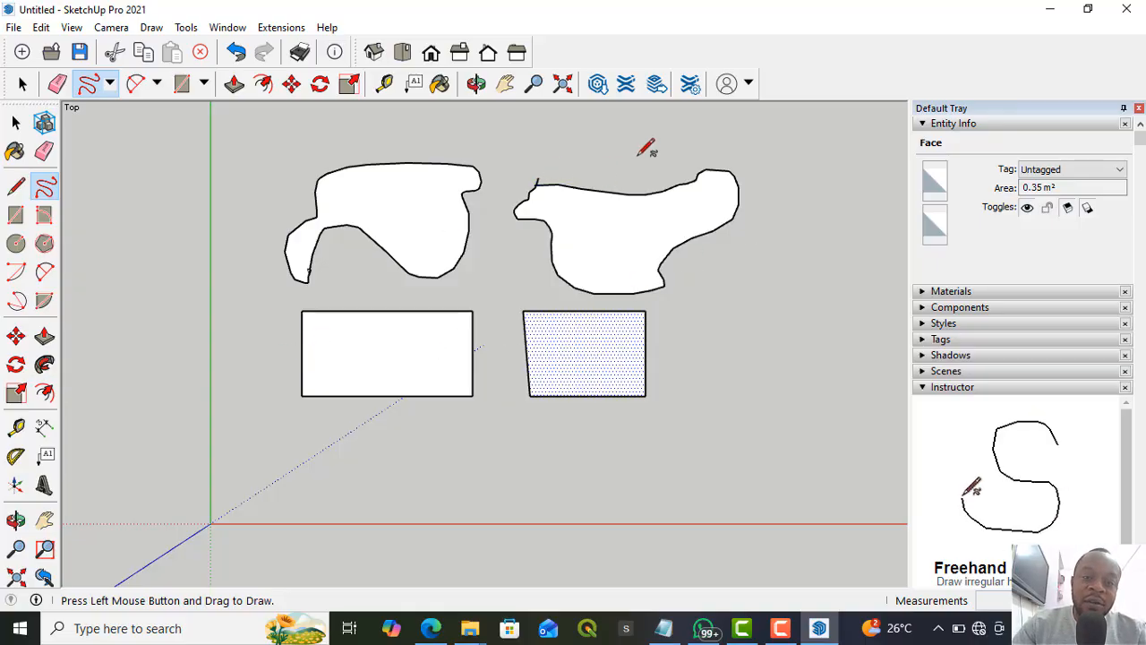
- Draw a 2 Point Arc between the rectangle's lower corners, bulging downward by 500 mm
scroll(332, 257, "down", 3)
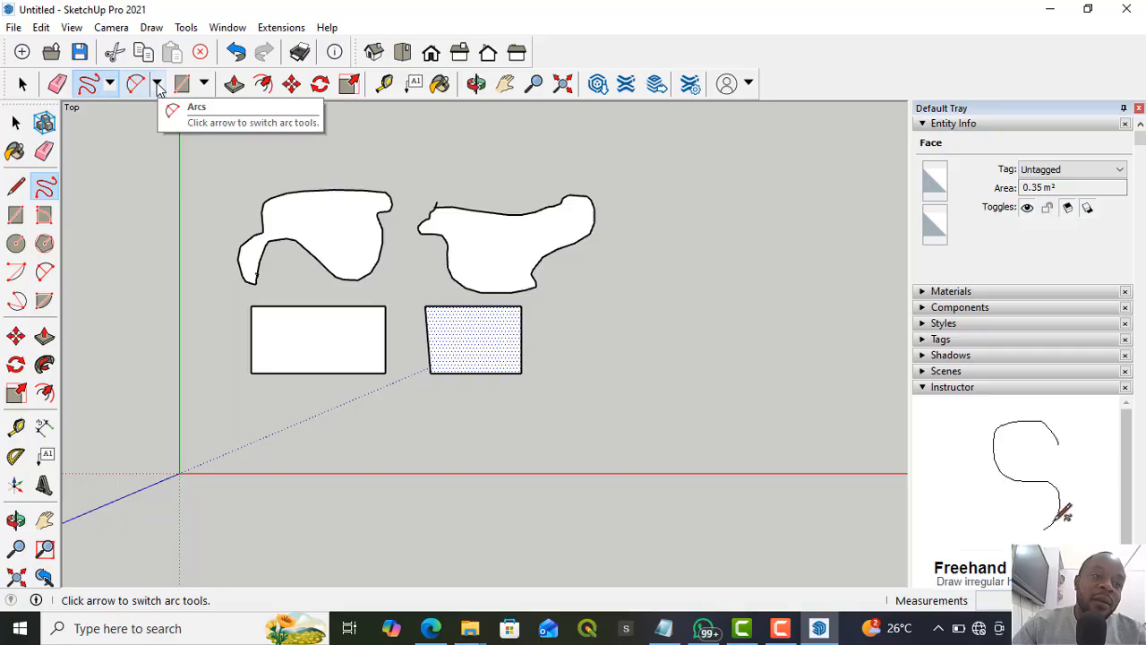
left_click(158, 85)
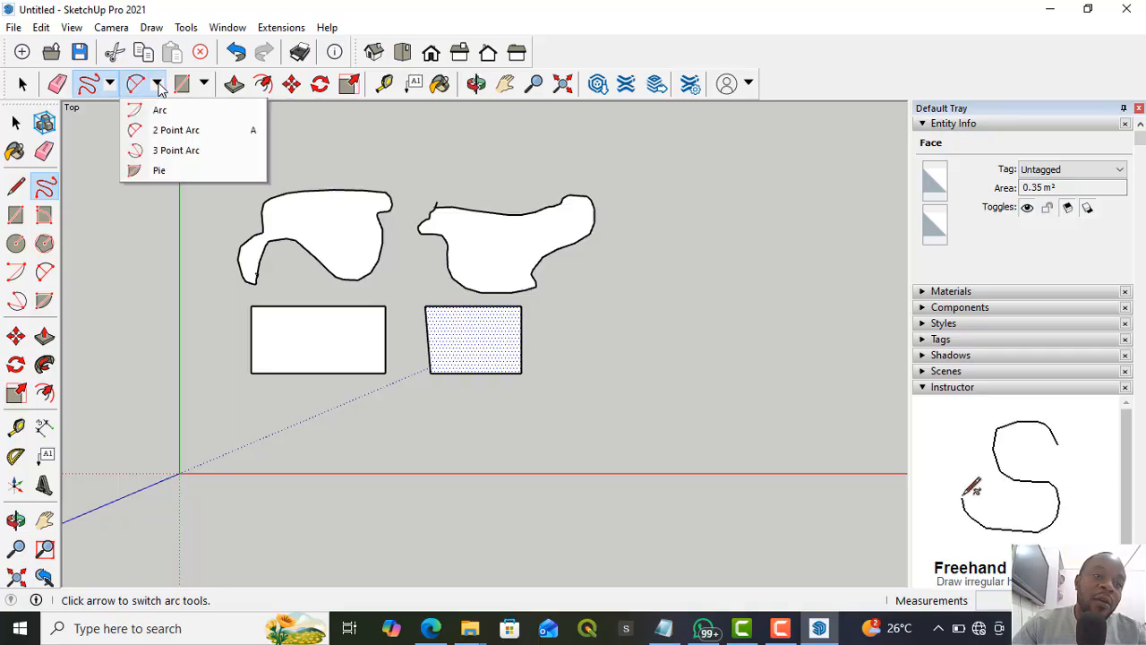
left_click(177, 130)
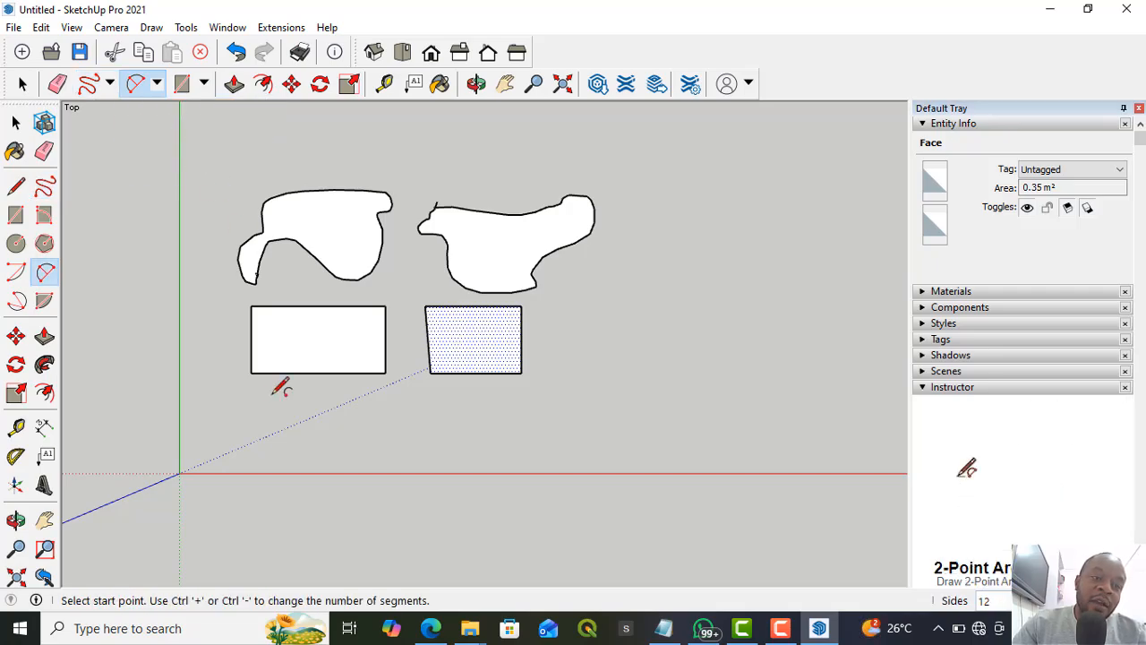
left_click(252, 372)
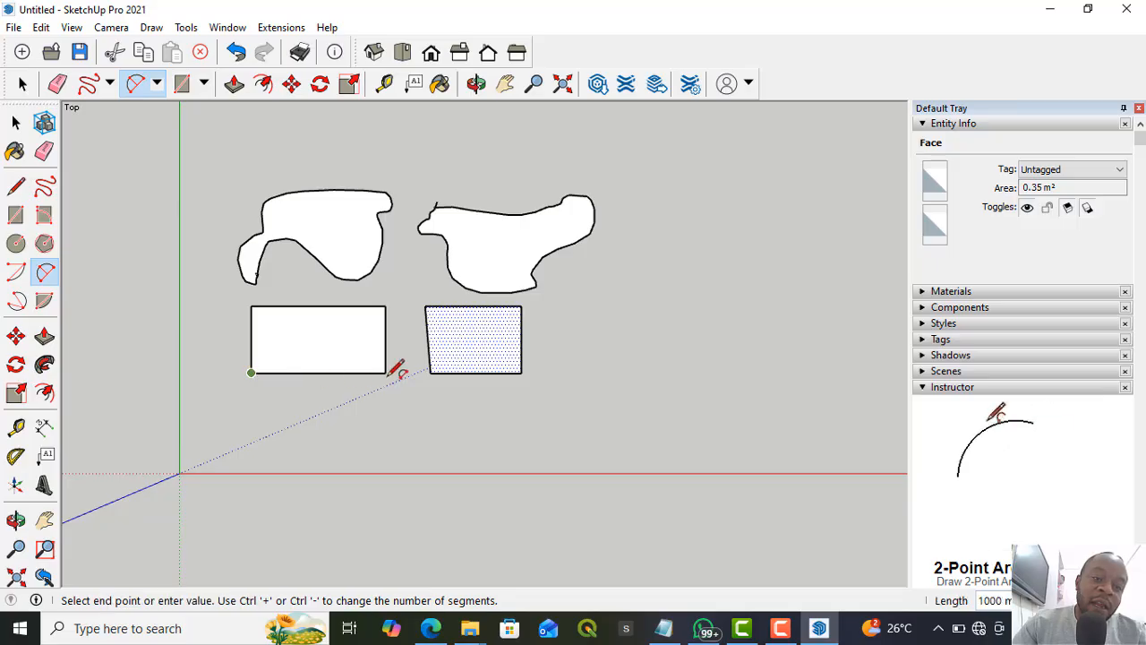
left_click(384, 372)
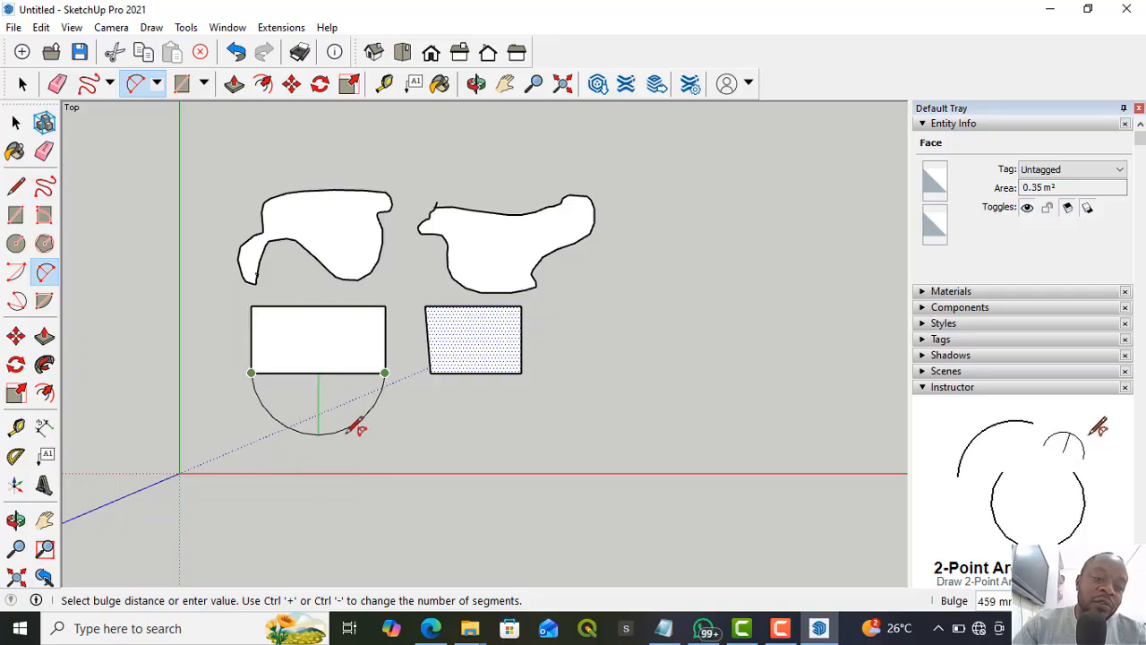
left_click(364, 431)
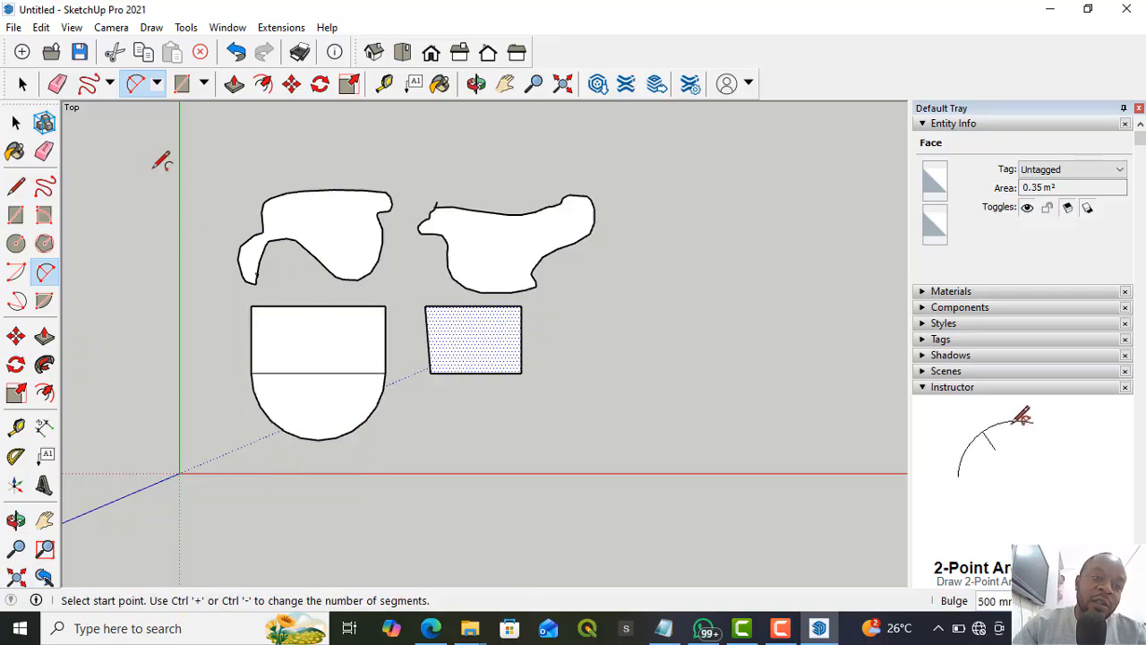
- Draw a centre-point arc of about 101 degrees around the lower right corner of the four-sided shape, starting to its right
left_click(158, 85)
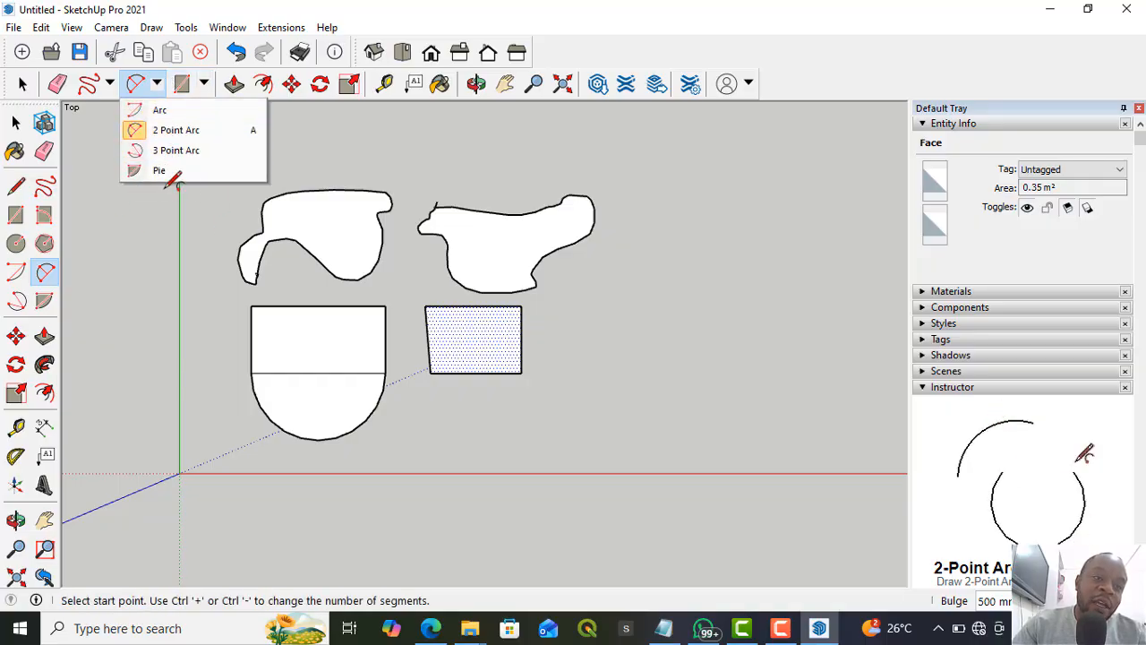
left_click(163, 116)
left_click(521, 373)
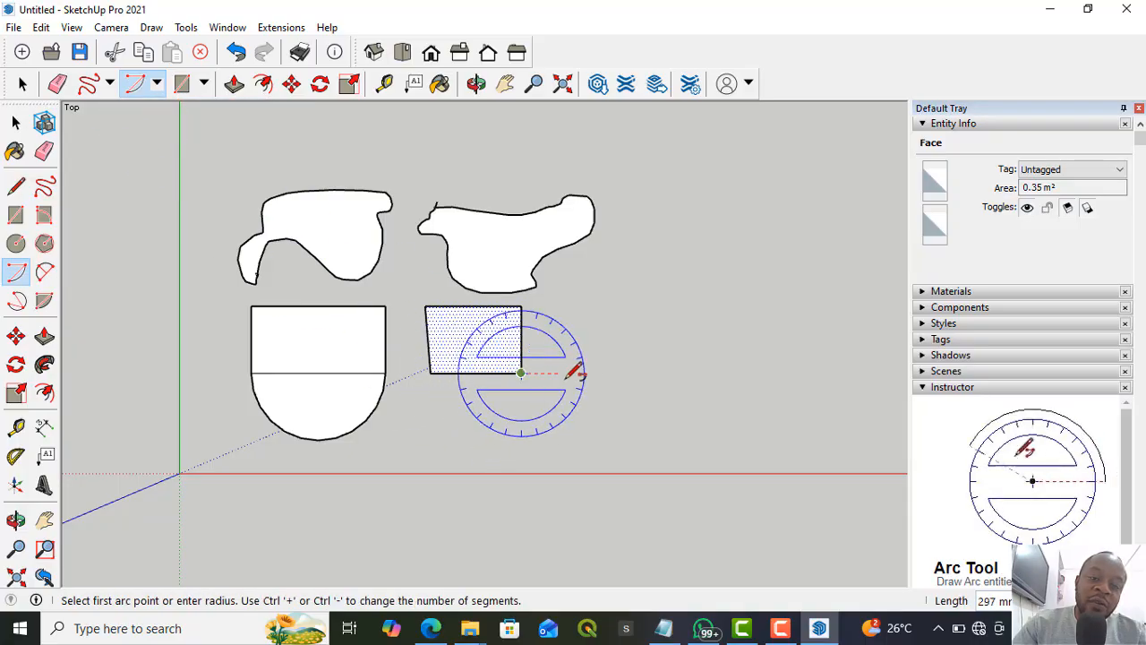
left_click(594, 373)
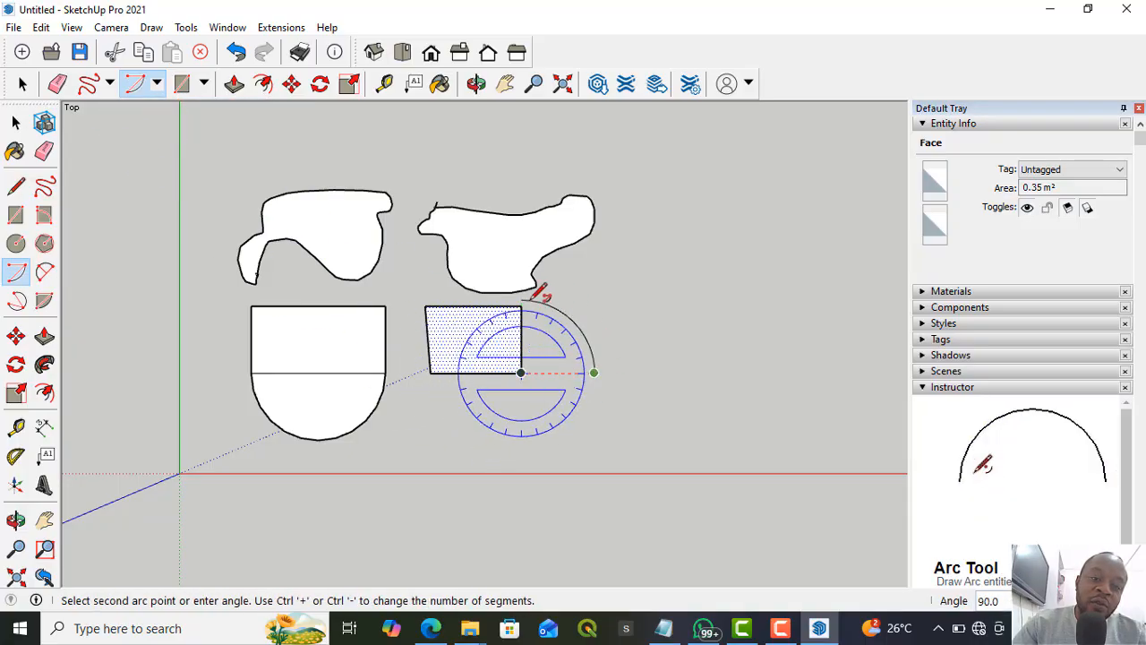
left_click(508, 302)
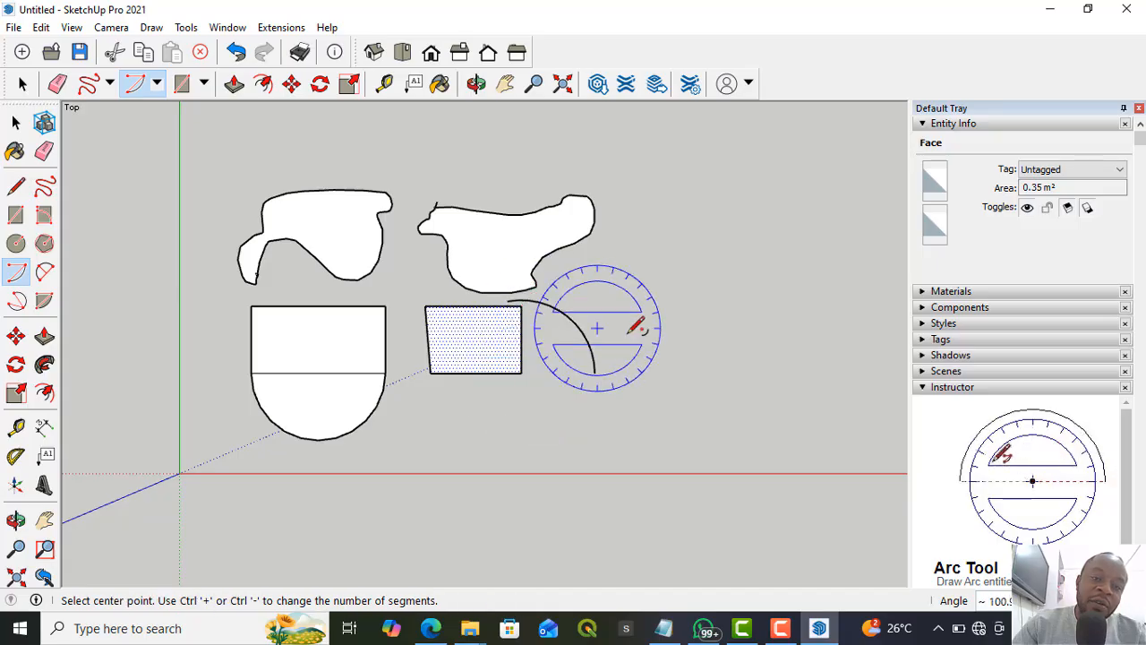
- Draw a 3 Point Arc of about 186 degrees between the upper corners of the leftmost rectangle, bulging upward
left_click(156, 84)
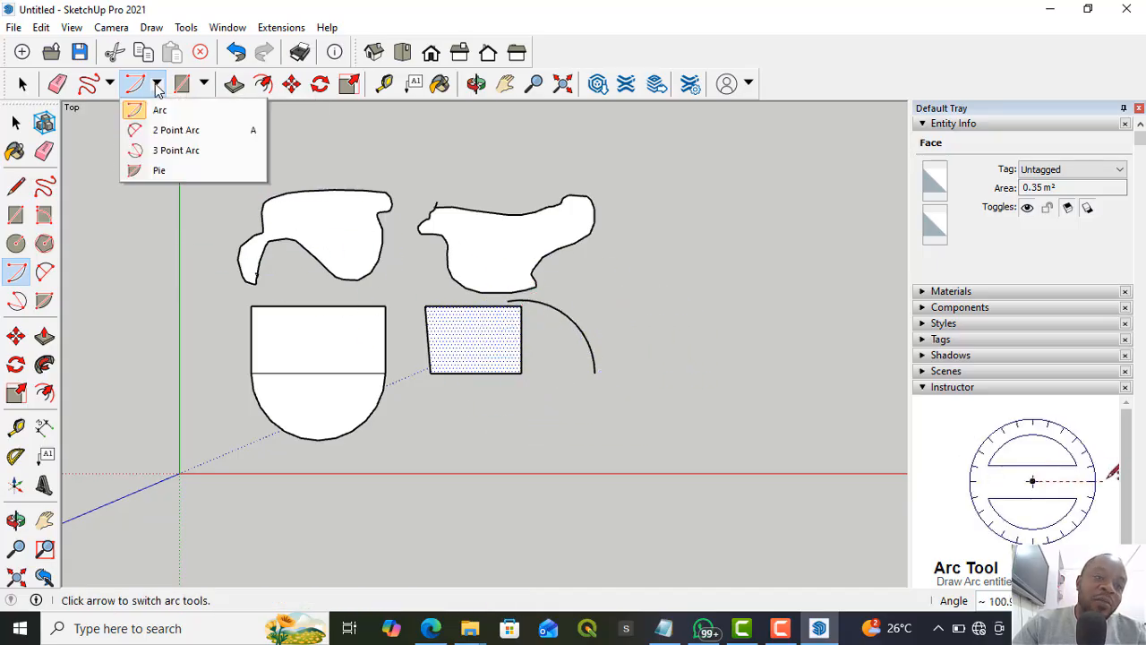
left_click(174, 156)
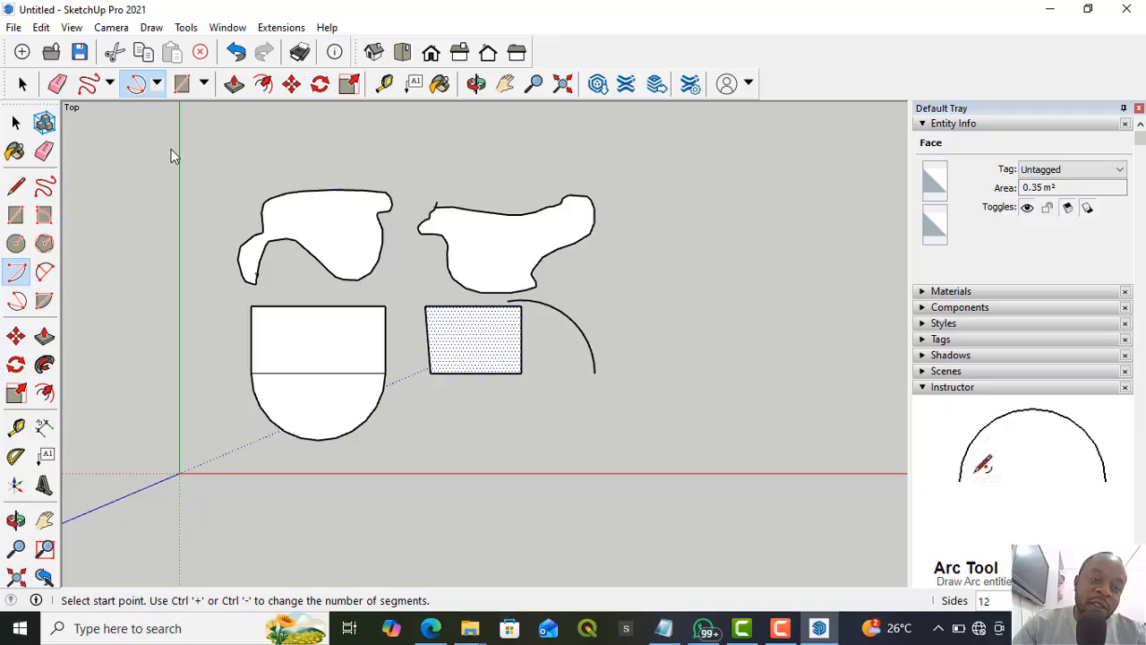
left_click(250, 305)
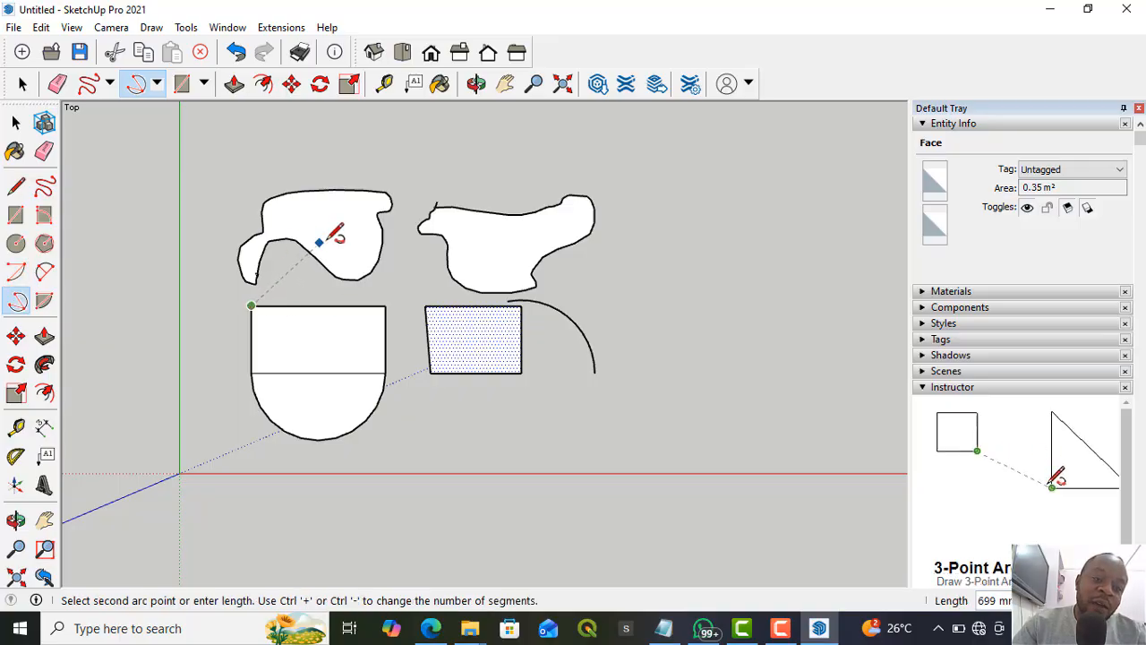
left_click(326, 236)
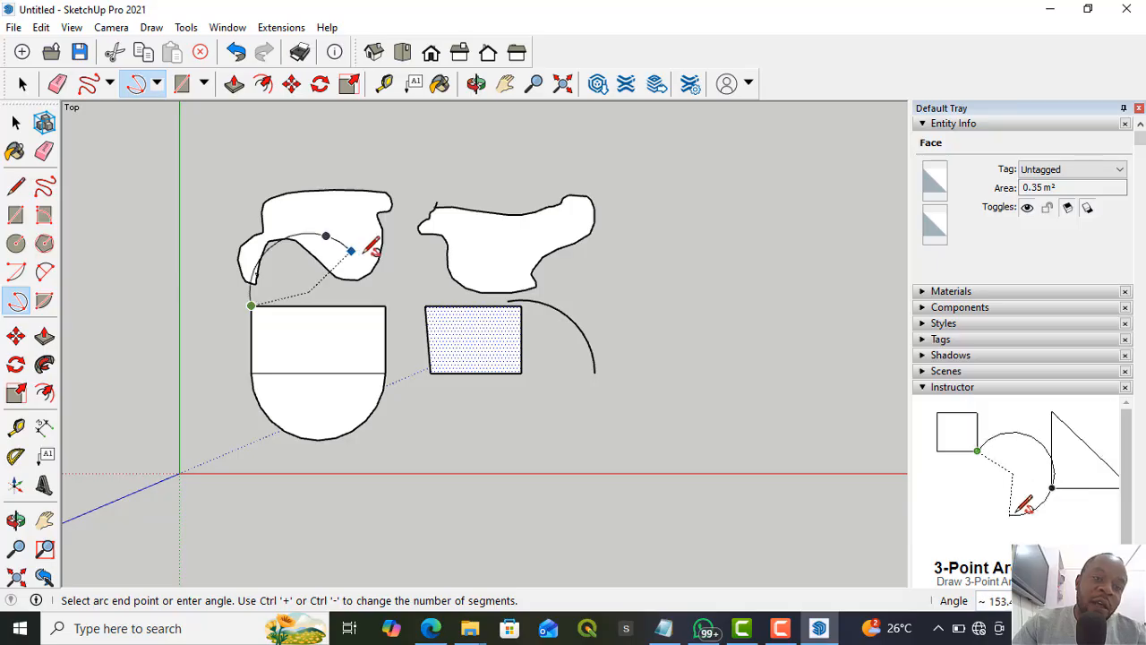
left_click(386, 305)
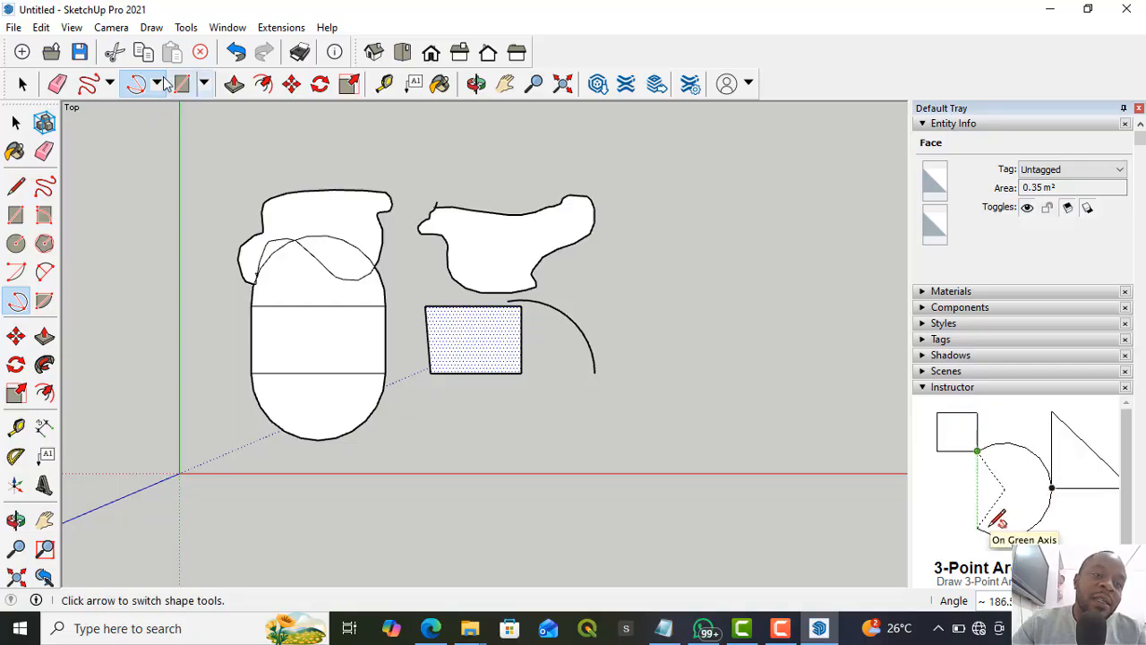
- Draw a rectangle about 1659 mm wide in the empty area to the right of the existing shapes
scroll(195, 229, "down", 1)
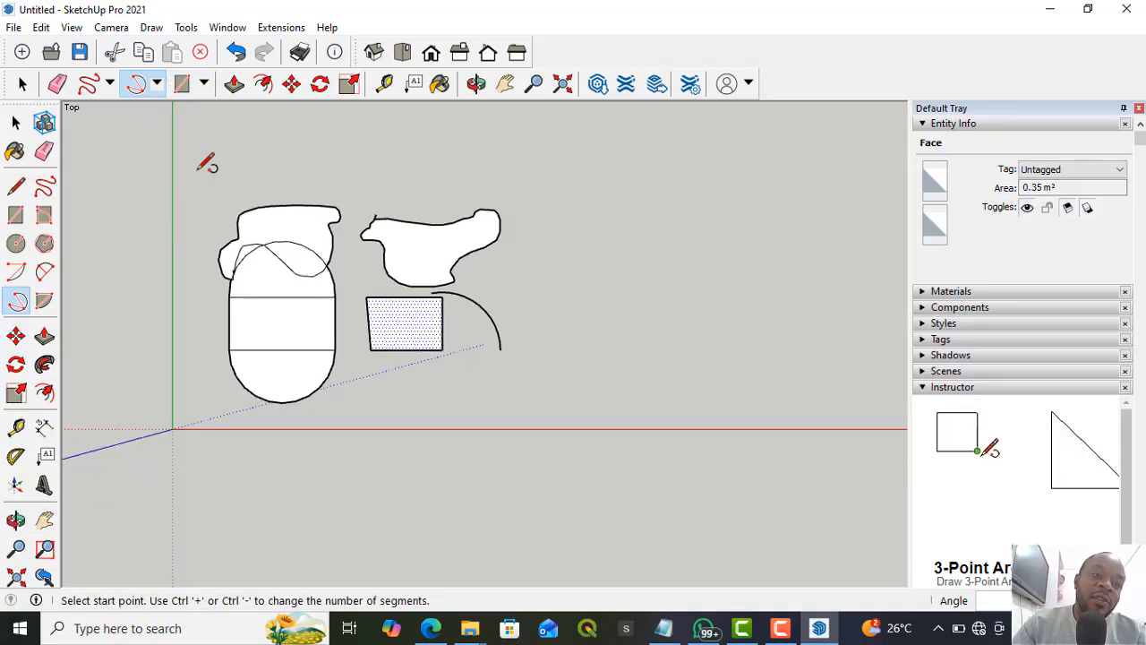
left_click(183, 83)
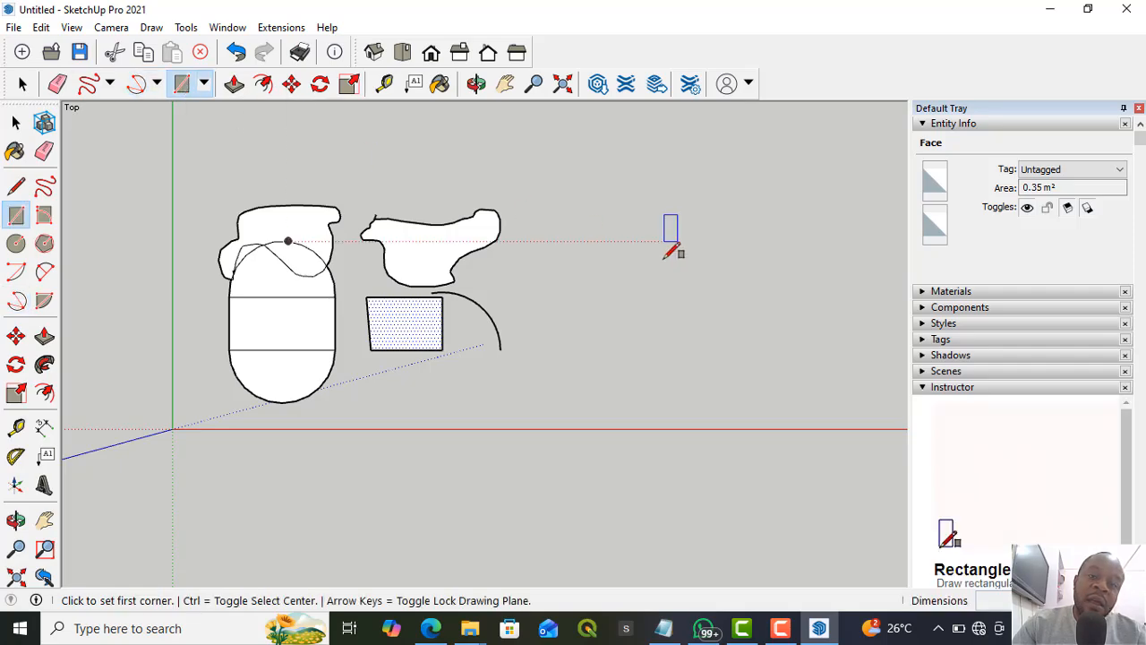
left_click(584, 242)
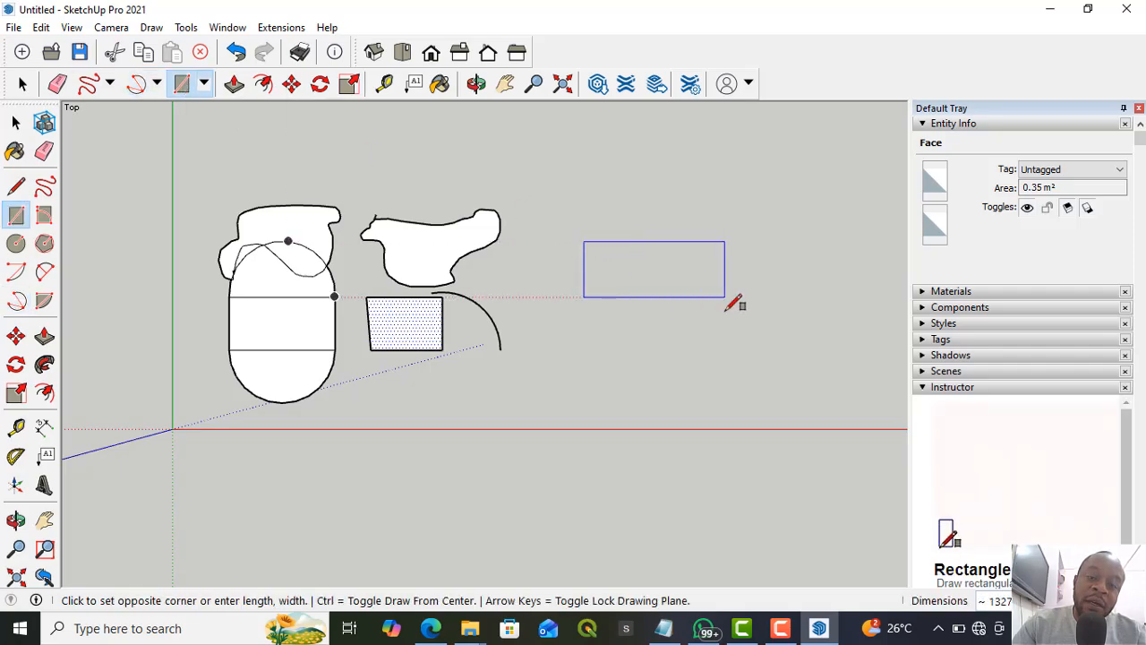
left_click(759, 349)
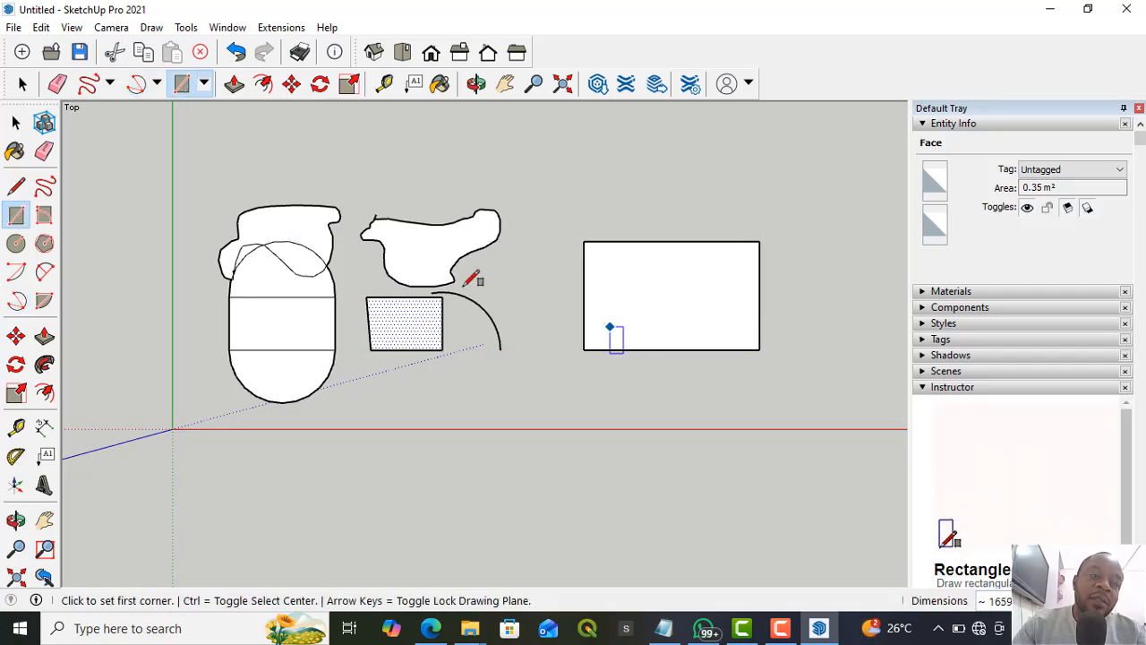
left_click(204, 84)
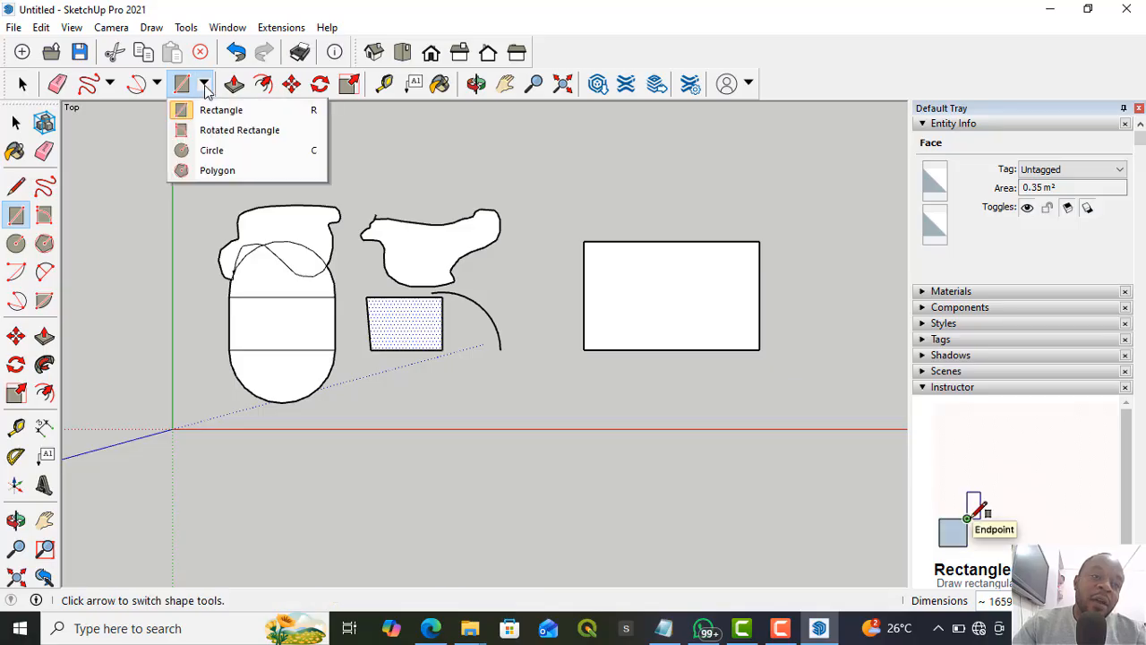
left_click(235, 152)
scroll(282, 195, "down", 1)
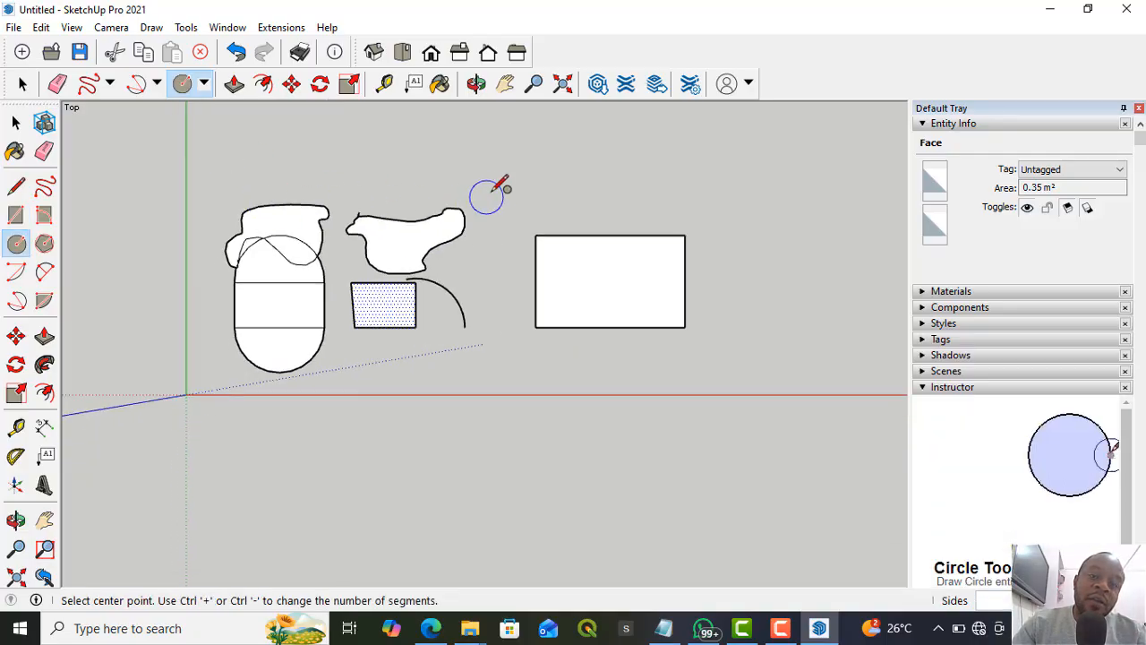
left_click(523, 164)
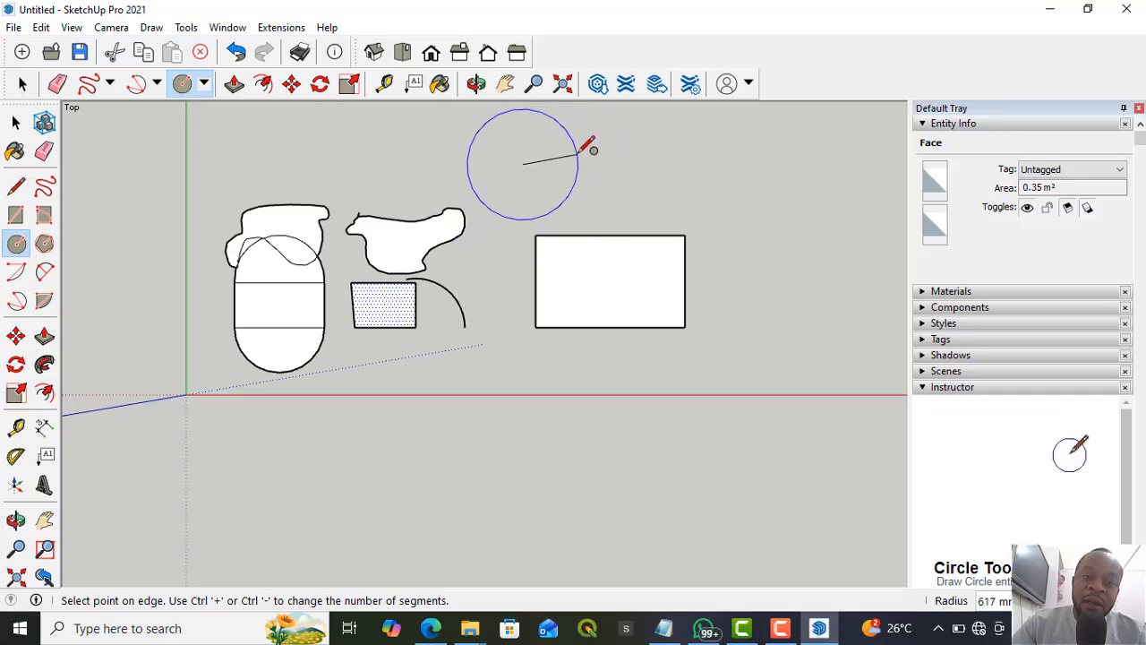
scroll(595, 158, "down", 1)
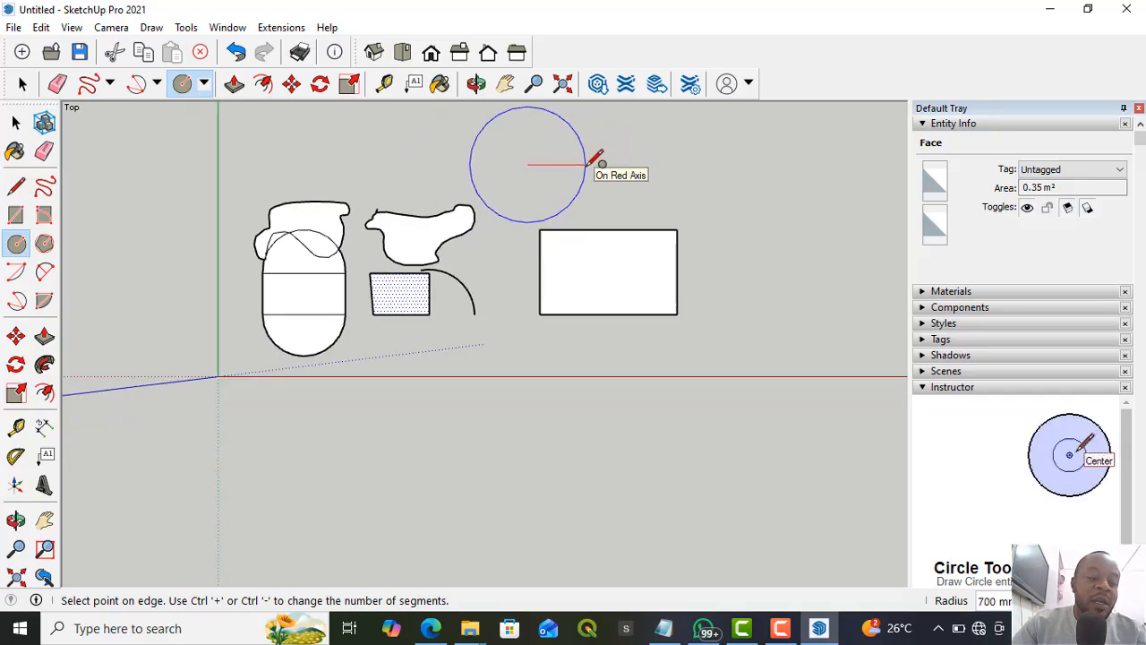
key("Escape")
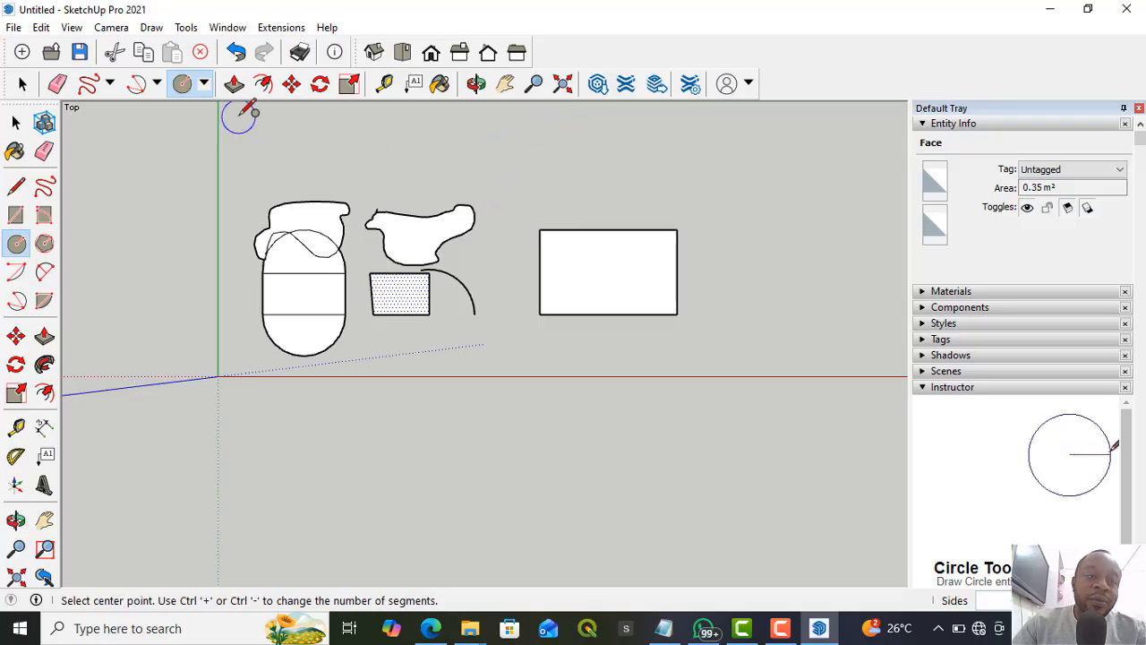
- Draw a 1000 by 500 mm rectangle above the large rectangle
left_click(204, 83)
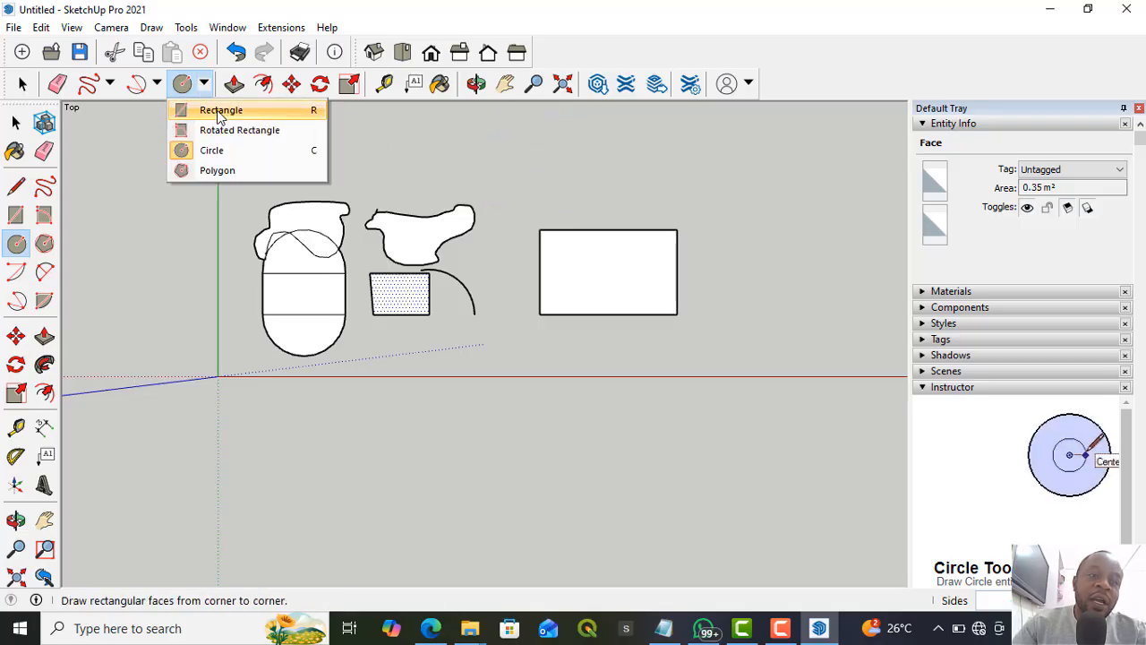
left_click(222, 110)
scroll(241, 228, "down", 1)
left_click(522, 170)
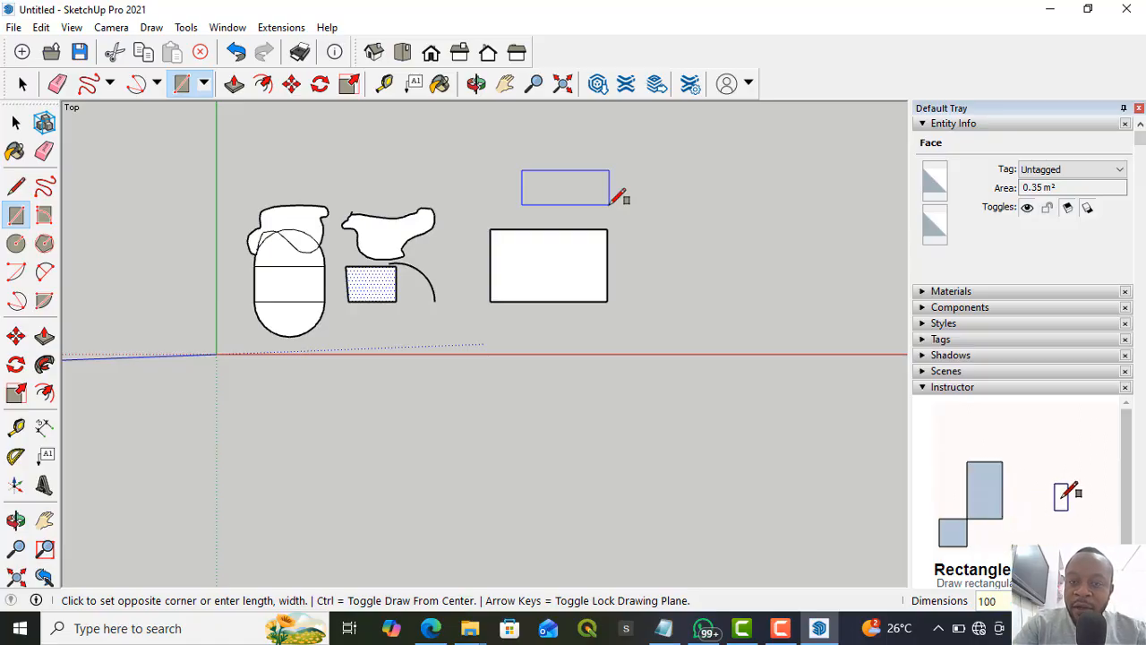
type("0")
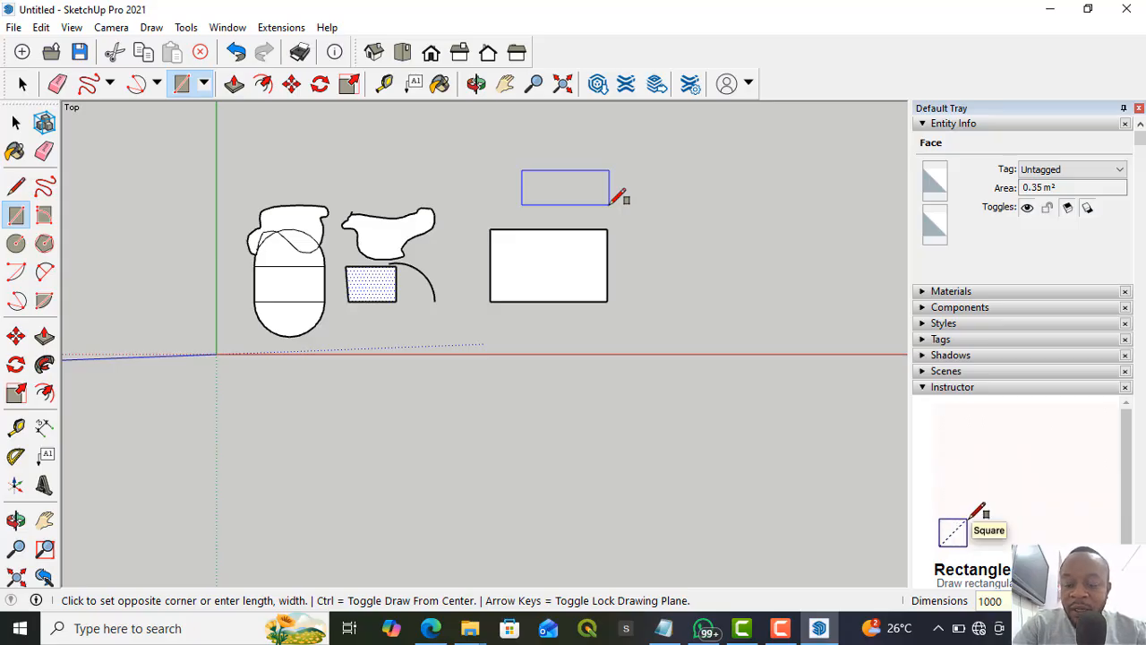
type(",")
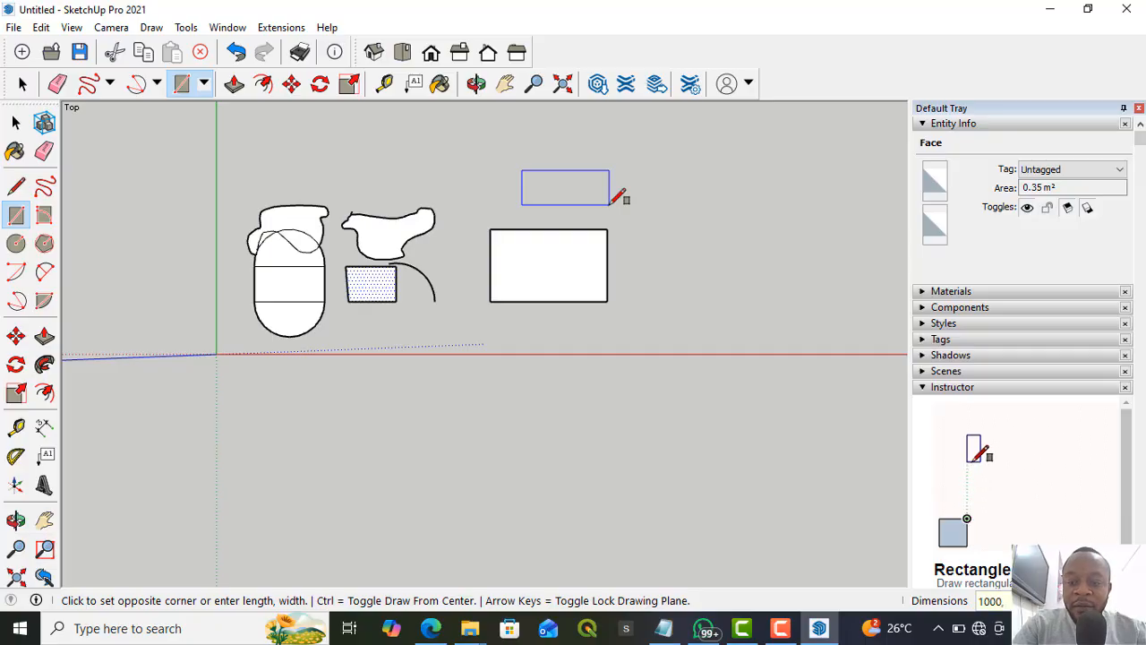
type("5")
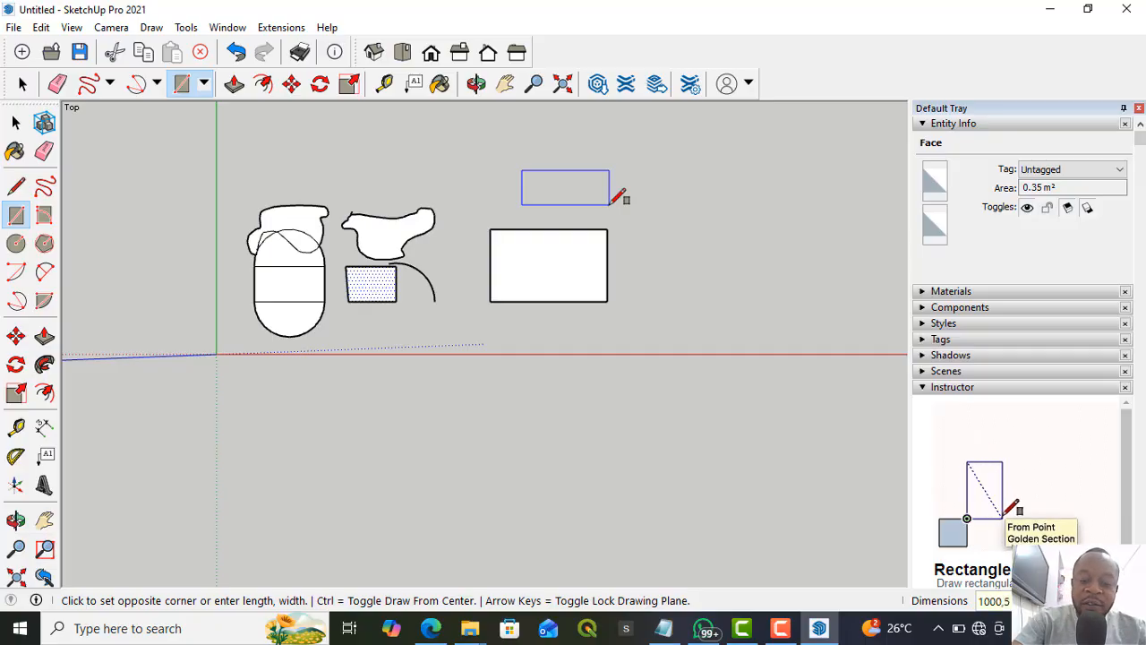
type("0")
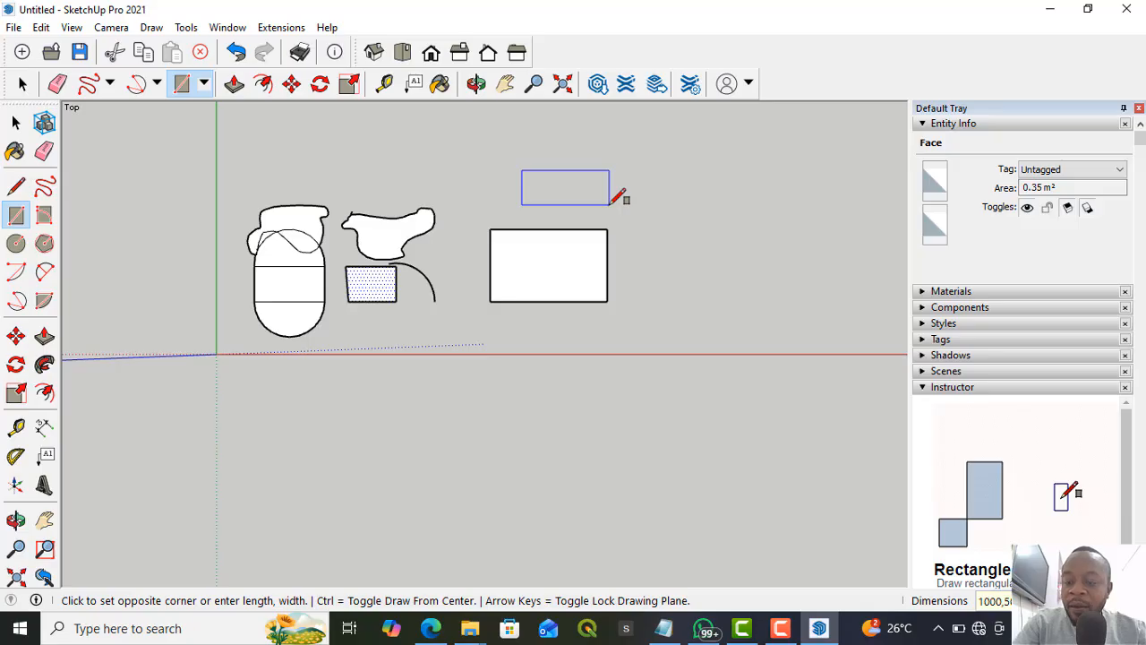
key("Return")
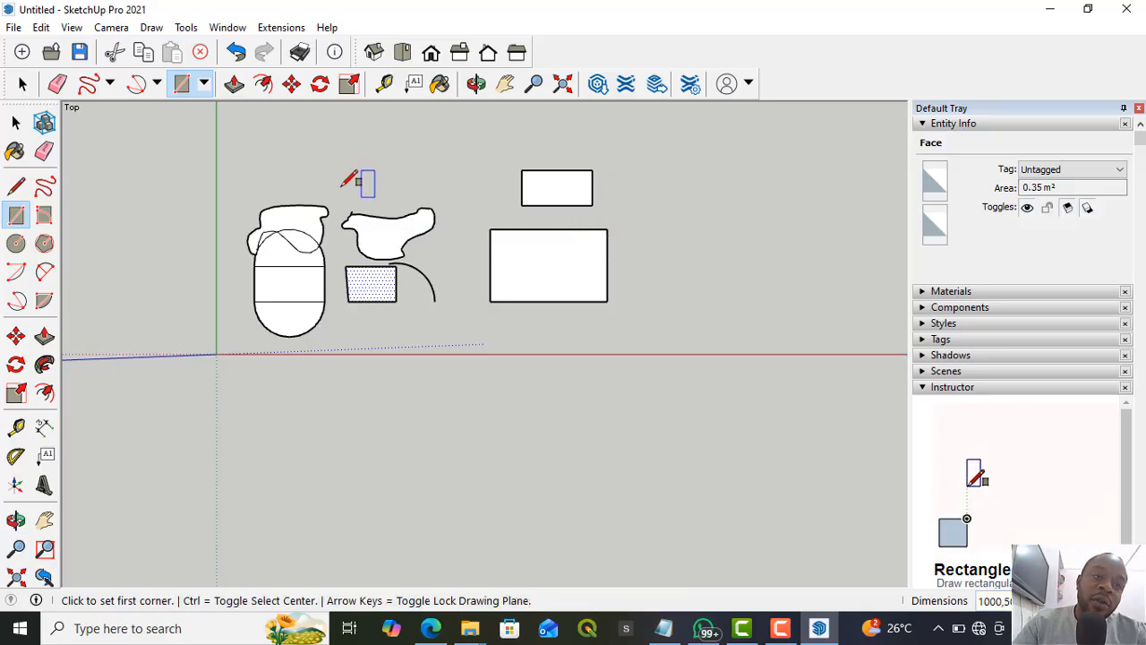
- Draw a six-sided polygon with an inscribed radius of about 739 mm to the right of the large rectangle
left_click(205, 87)
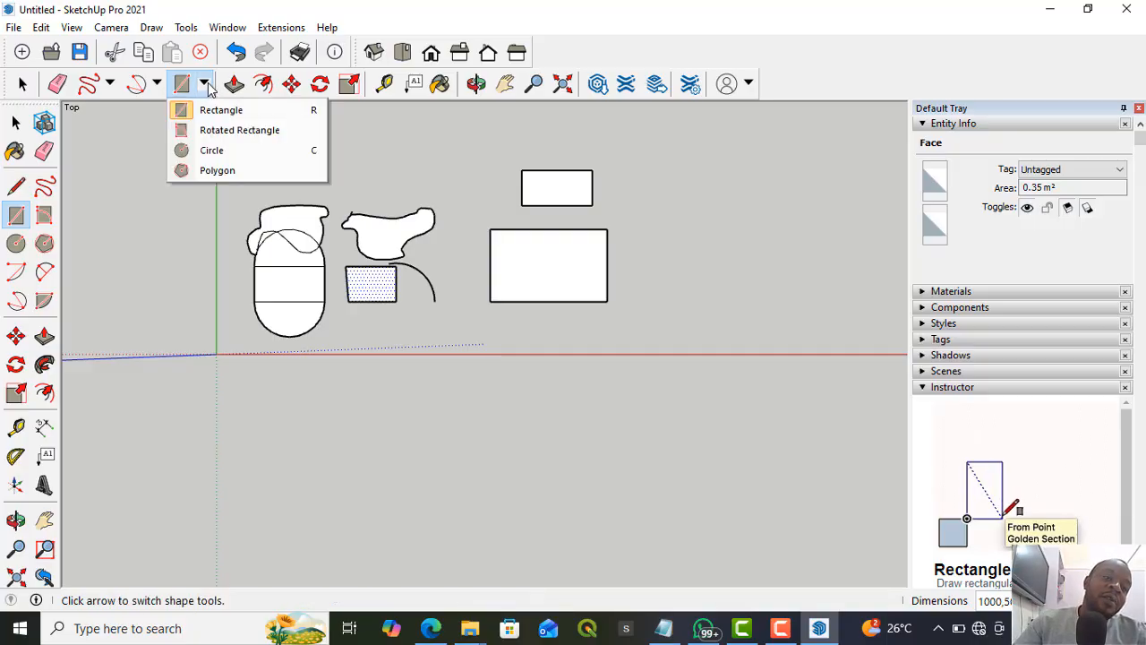
left_click(231, 170)
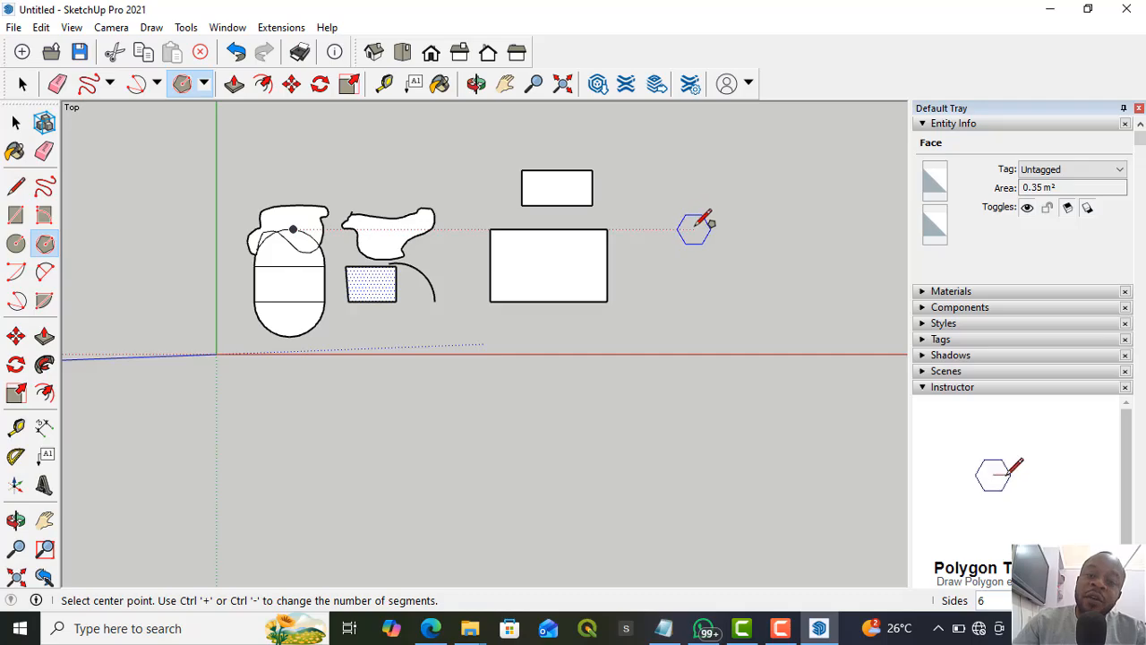
left_click(695, 229)
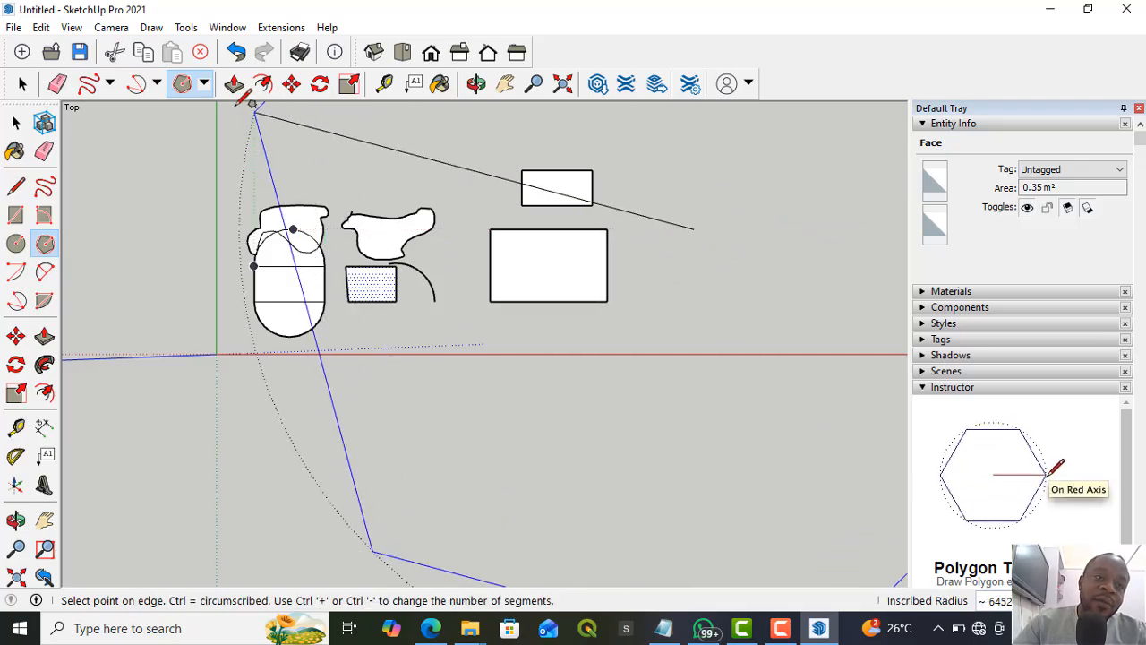
left_click(752, 207)
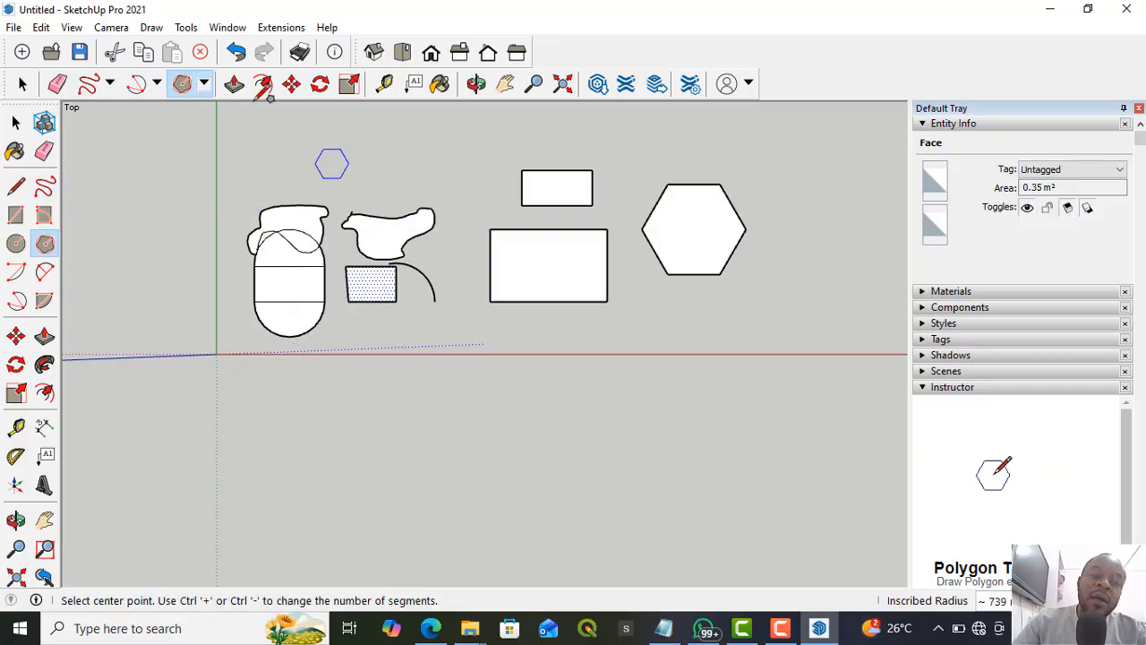
left_click(205, 84)
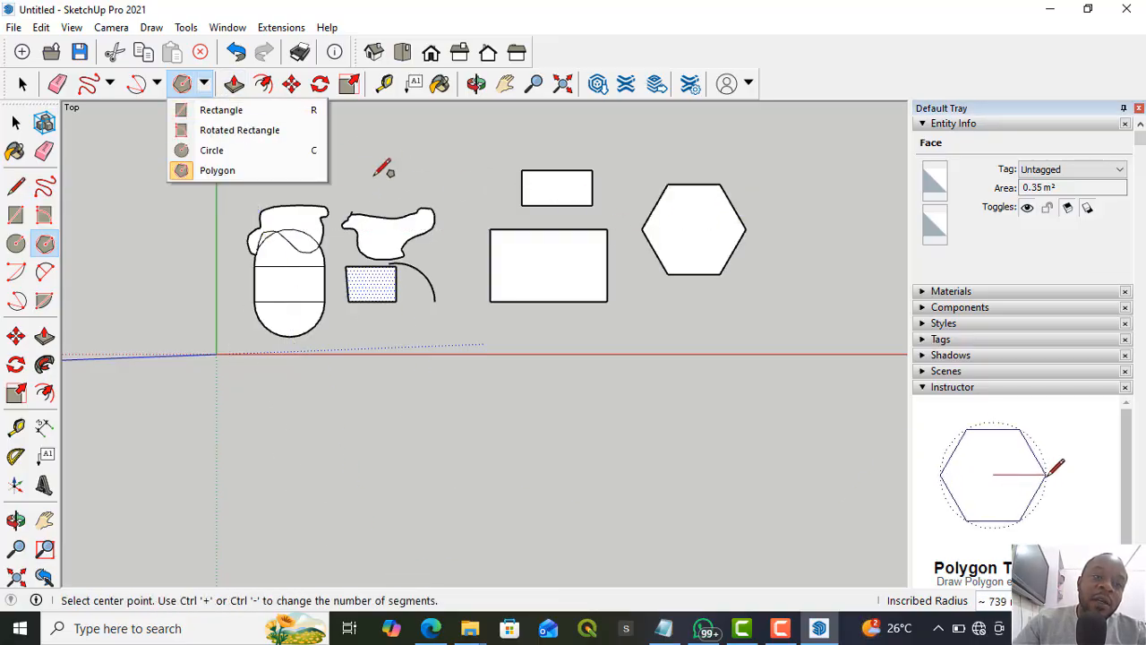
left_click(430, 184)
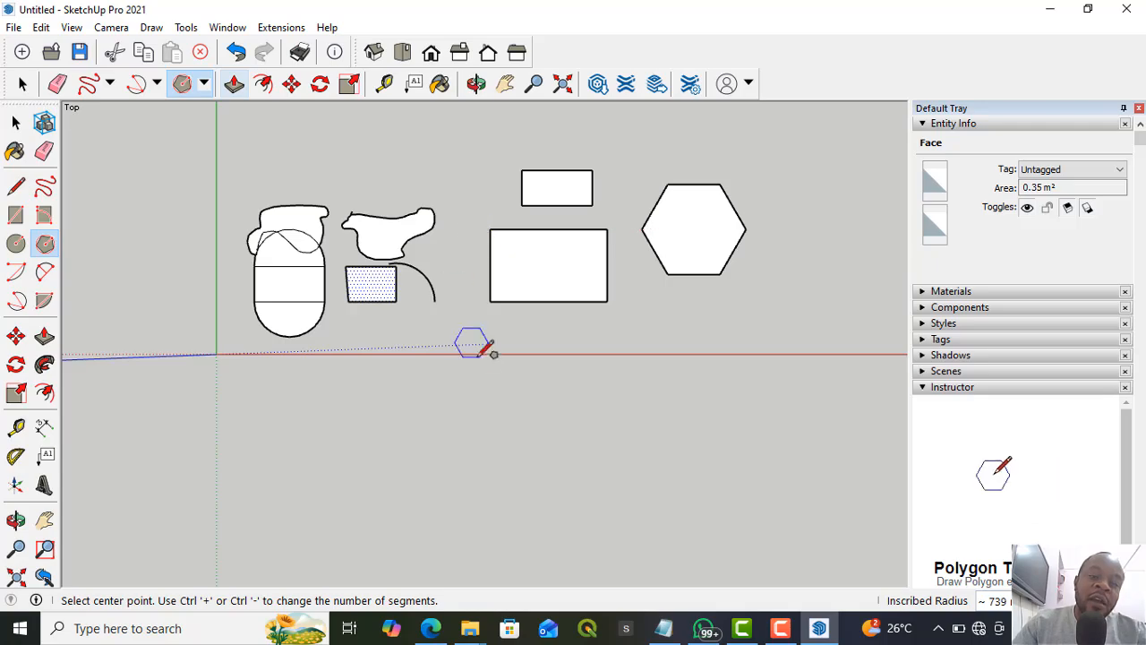
scroll(444, 192, "down", 1)
scroll(448, 197, "up", 3)
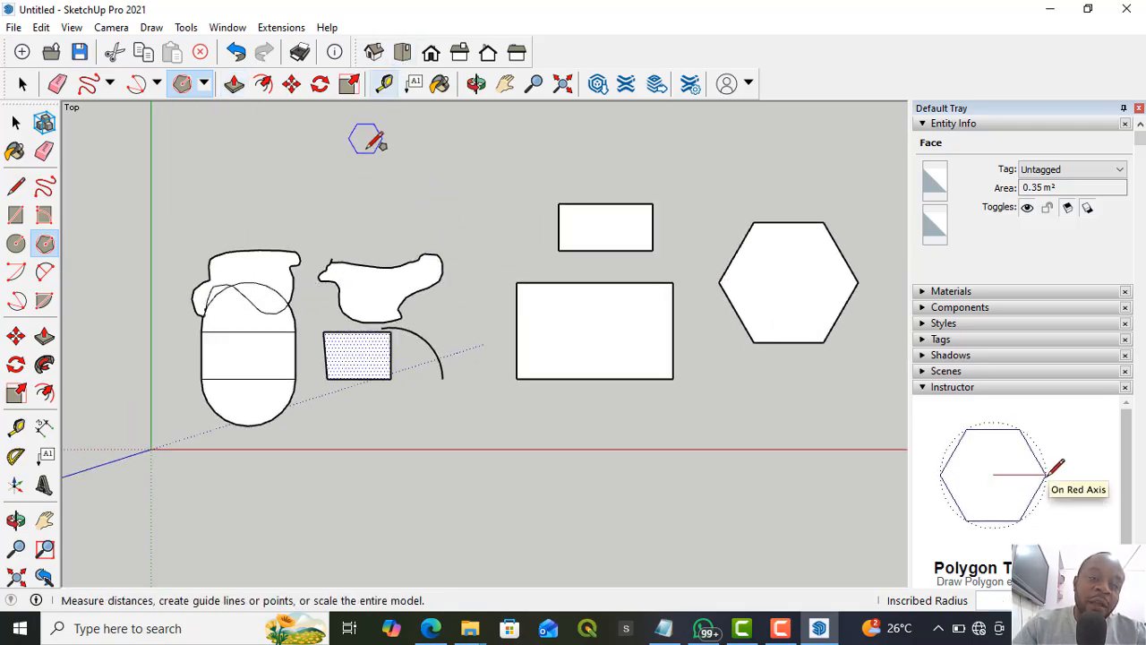
- Switch to the Iso view and extrude the large rectangle's face upward about 140 mm with Push/Pull
left_click(375, 56)
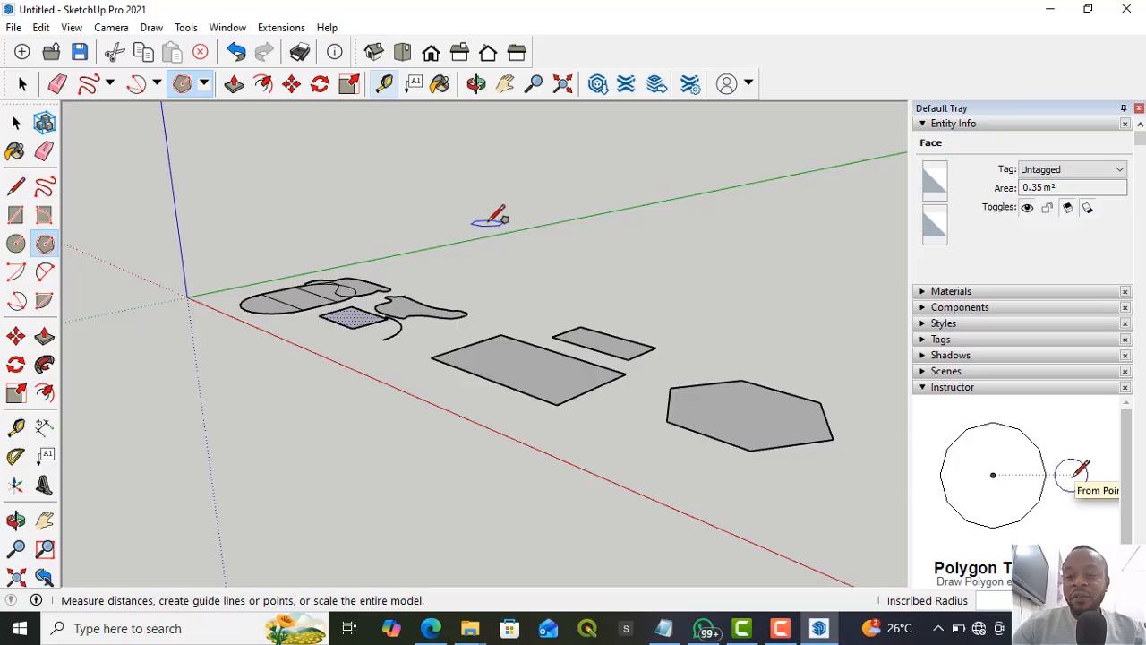
scroll(521, 328, "up", 1)
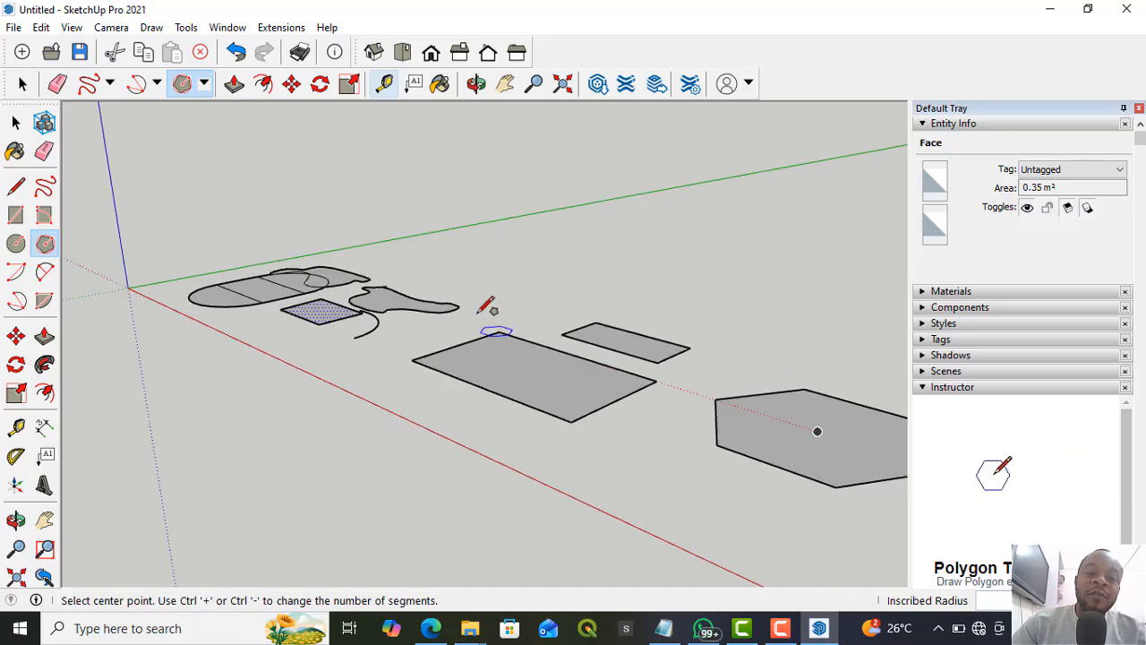
left_click(231, 87)
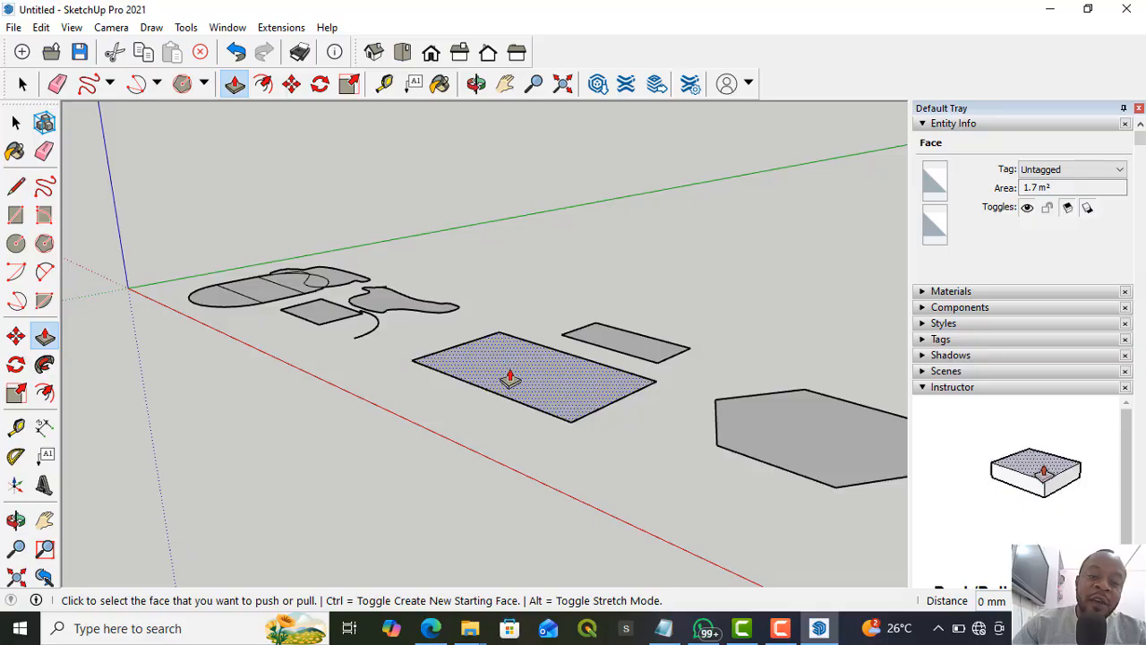
scroll(520, 373, "up", 2)
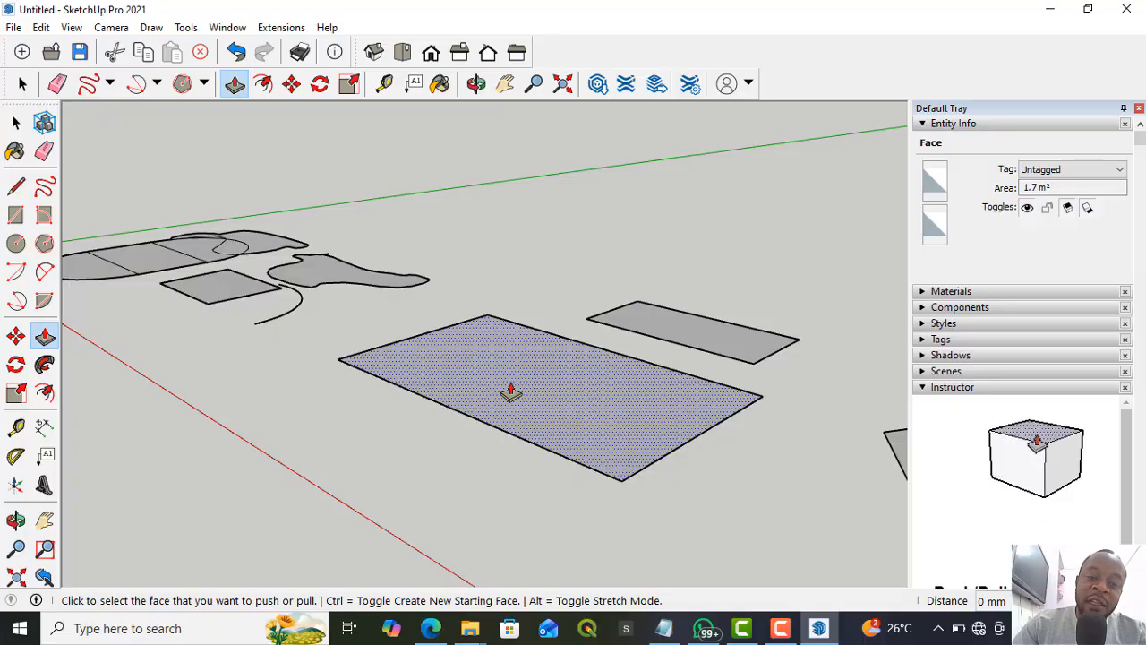
left_click(511, 391)
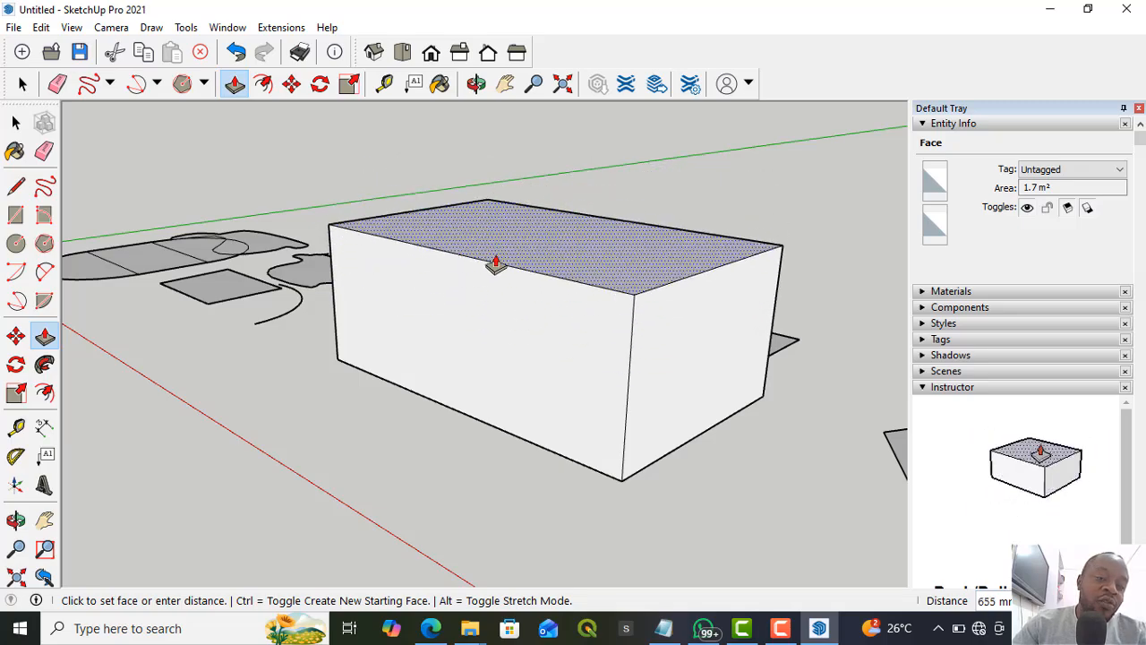
left_click(495, 362)
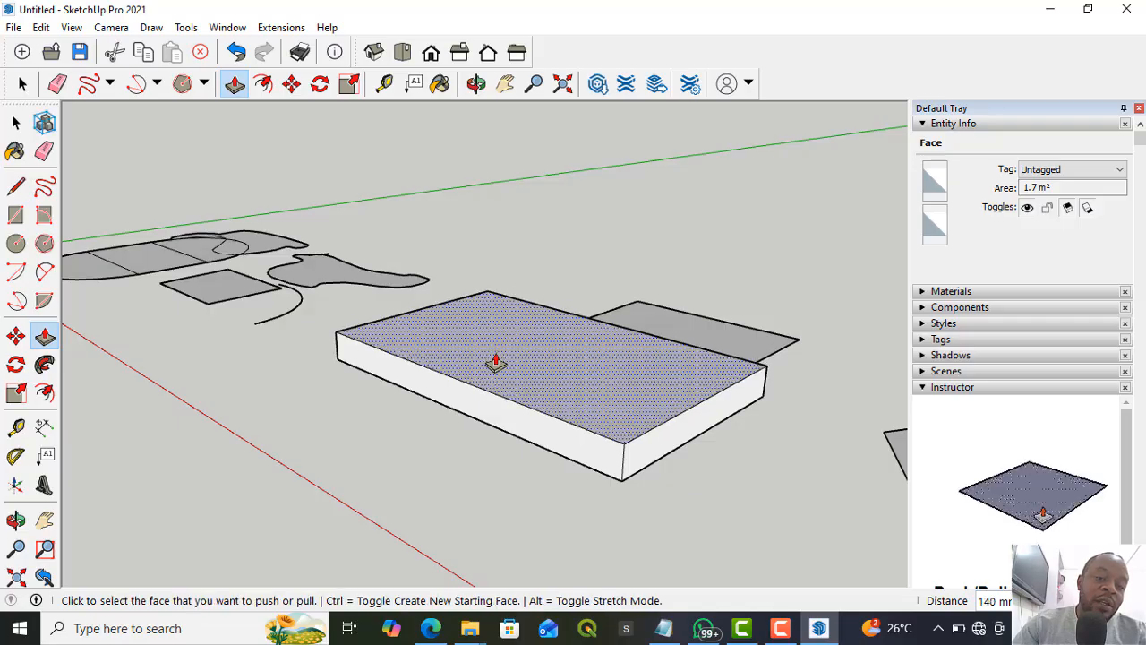
- Raise the large box's top face in two successive Push/Pull operations, the second by about 301 mm
left_click(497, 363)
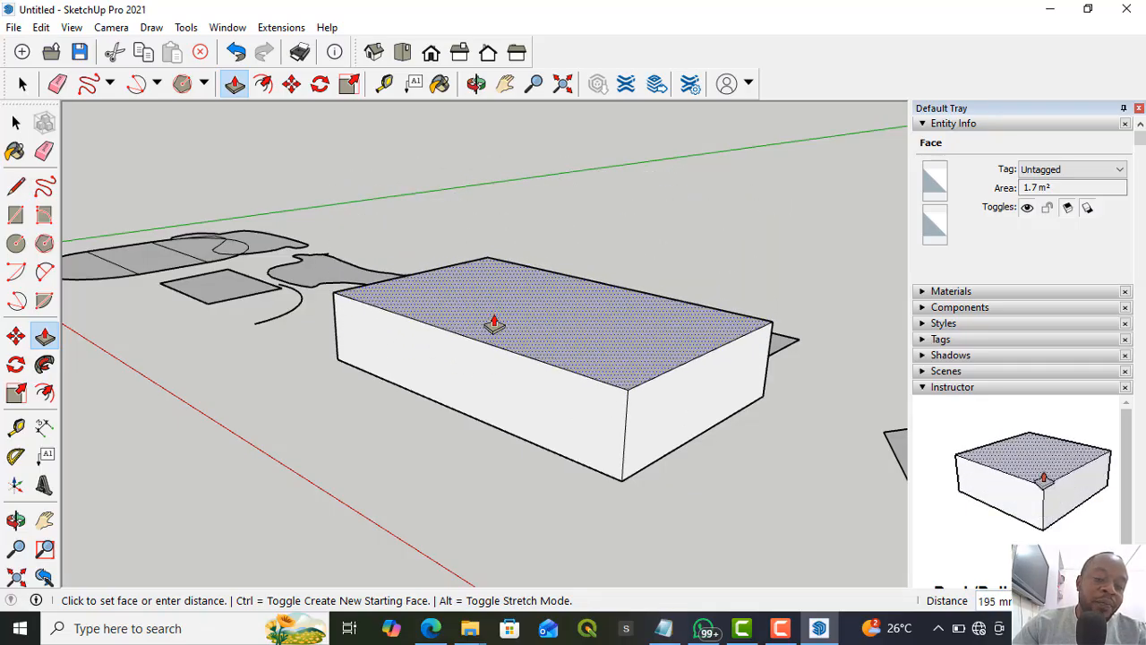
left_click(516, 327)
left_click(523, 337)
left_click(519, 263)
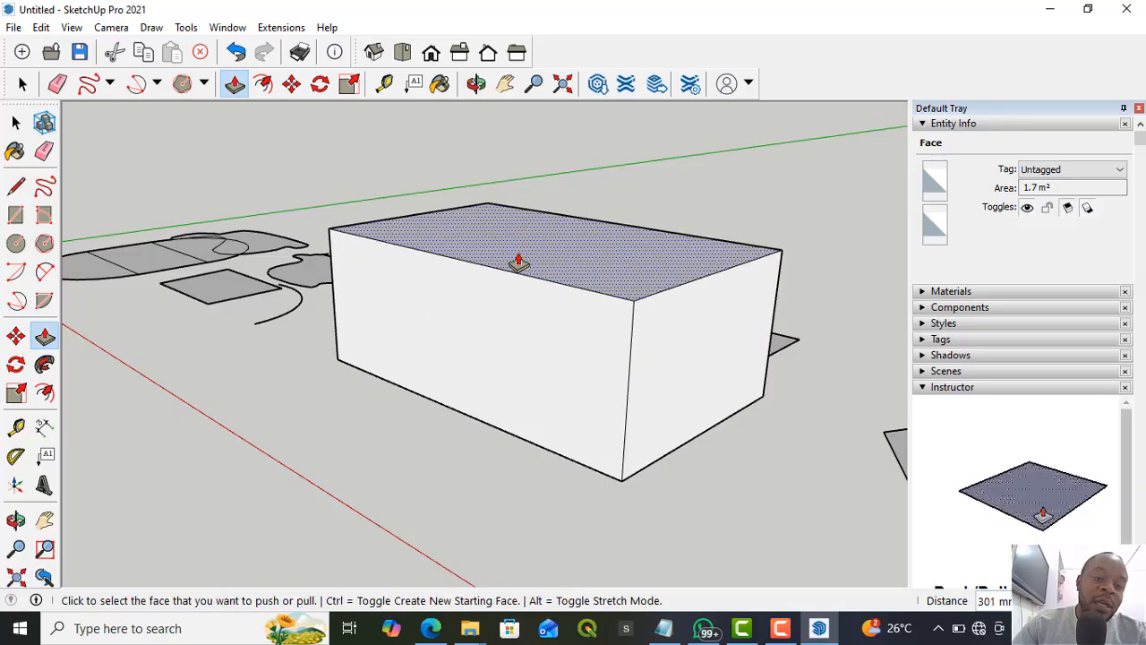
- Lower the large box's top face partway and push its long front face inward about 275 mm
left_click(517, 263)
left_click(495, 352)
left_click(504, 397)
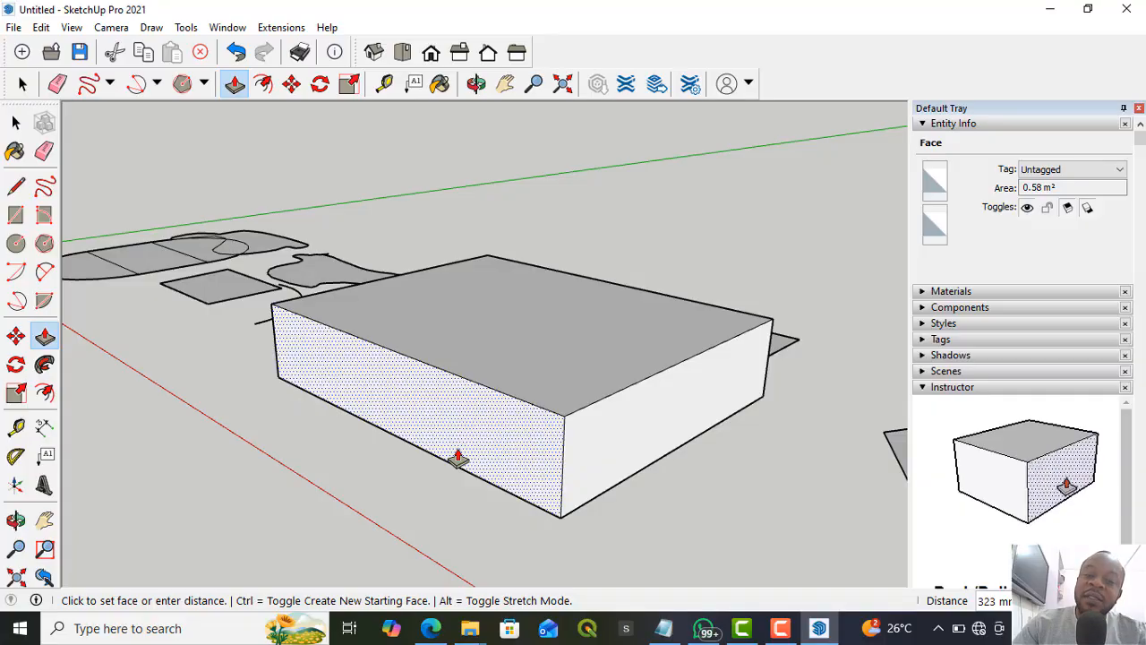
left_click(560, 404)
- Extrude the closed freehand shape beside the arc upward about 404 mm with Push/Pull
scroll(280, 288, "up", 2)
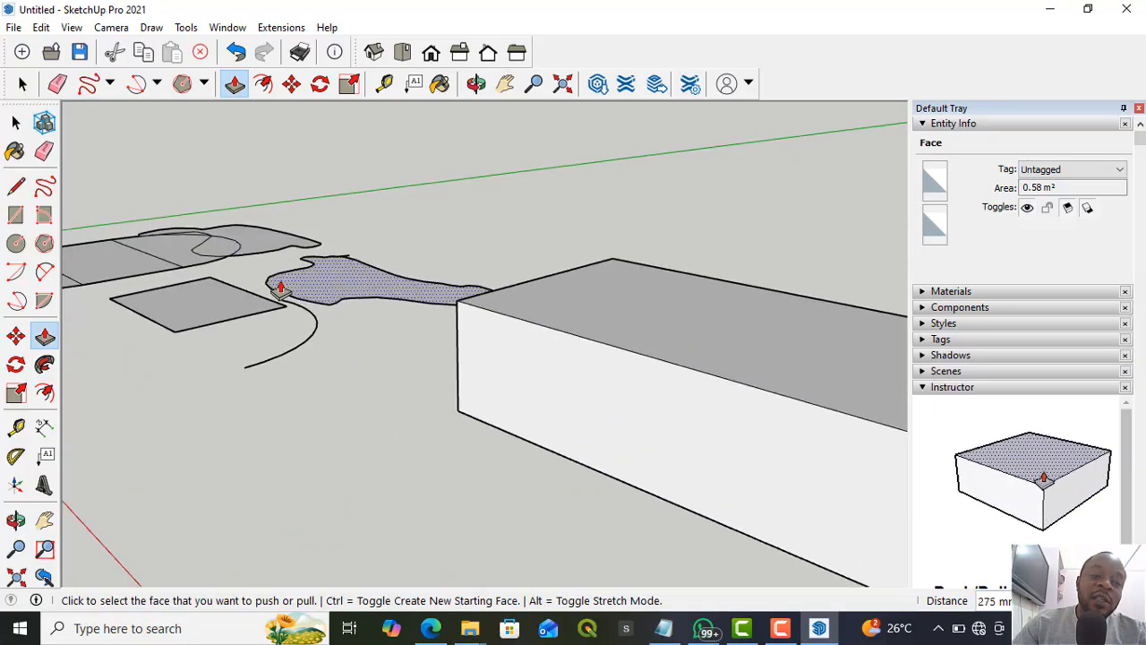
middle_click_drag(302, 338, 374, 313)
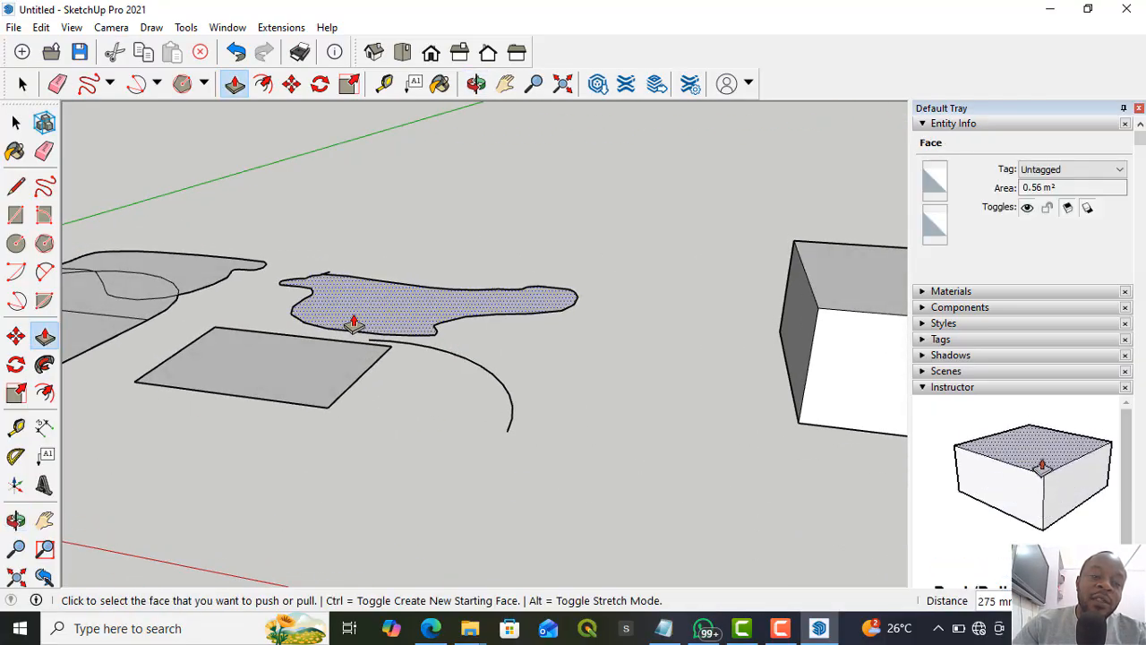
left_click(372, 313)
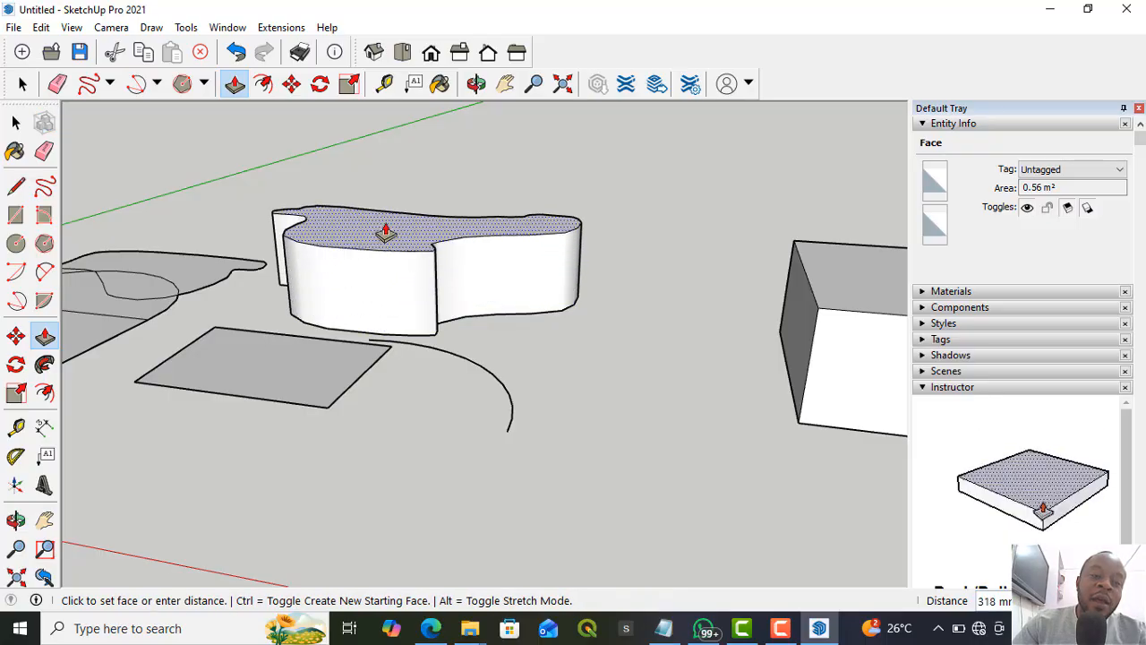
left_click(391, 236)
- Extrude the small rectangle next to the arc upward about 405 mm
middle_click_drag(392, 237, 495, 464)
scroll(436, 438, "down", 2)
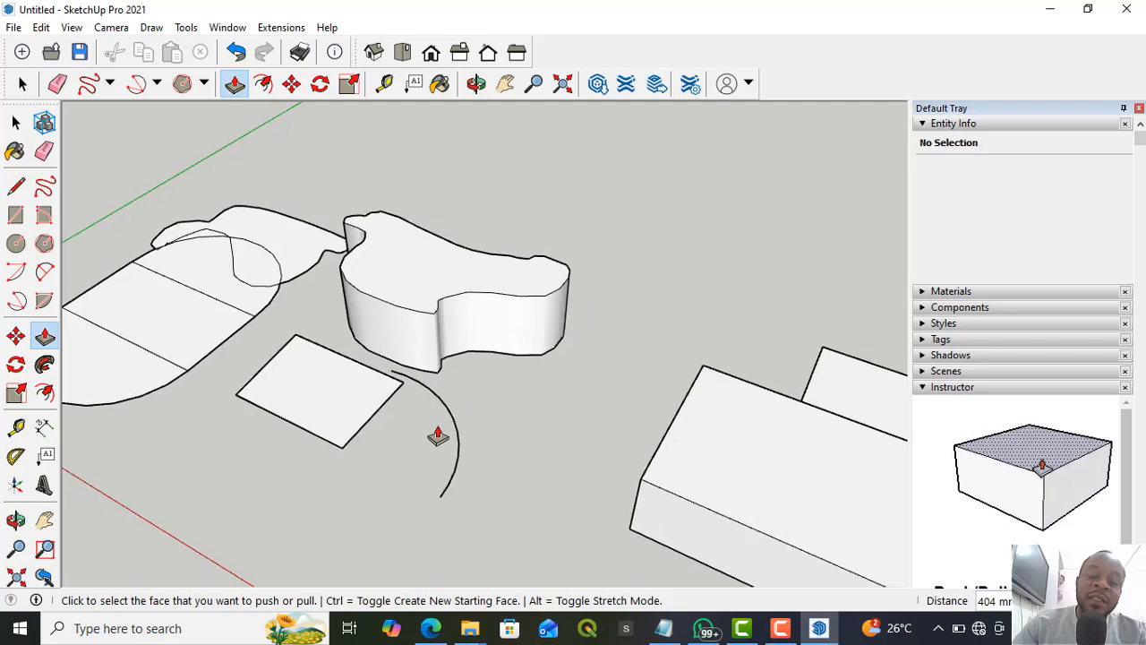
scroll(392, 389, "down", 1)
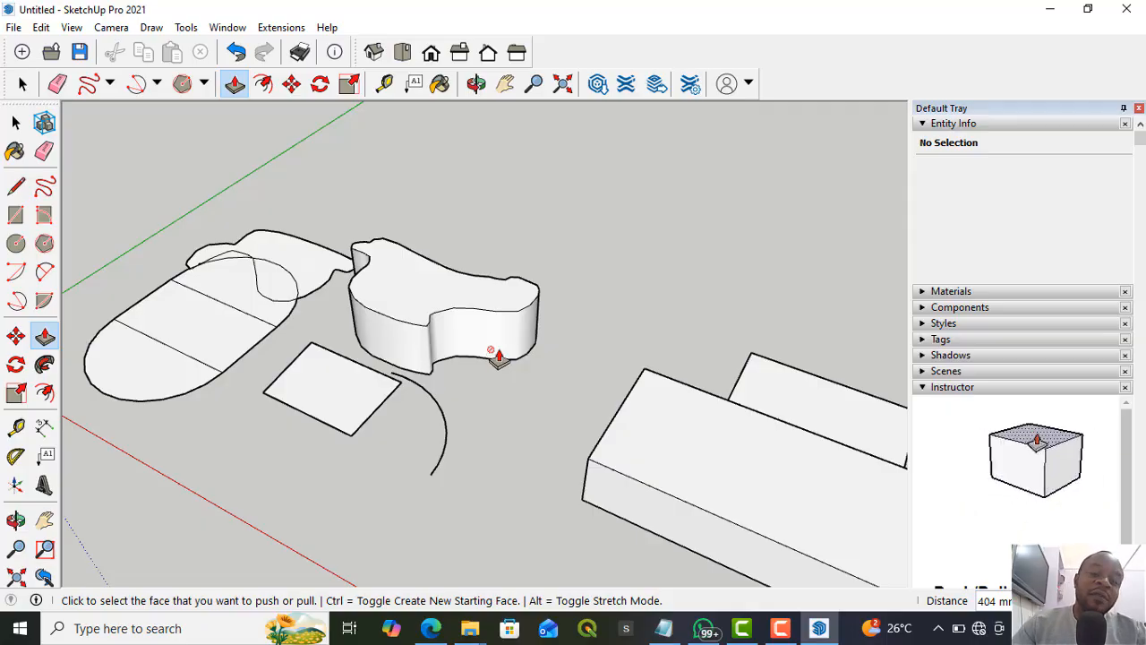
left_click(325, 370)
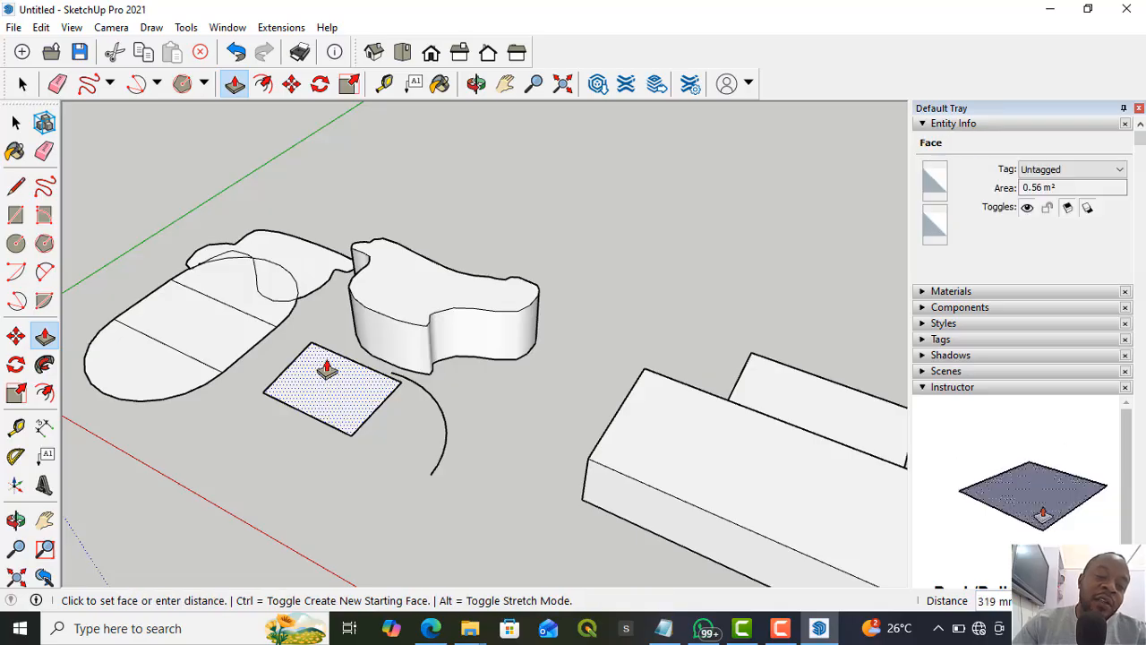
left_click(358, 397)
scroll(445, 437, "down", 3)
scroll(404, 353, "up", 3)
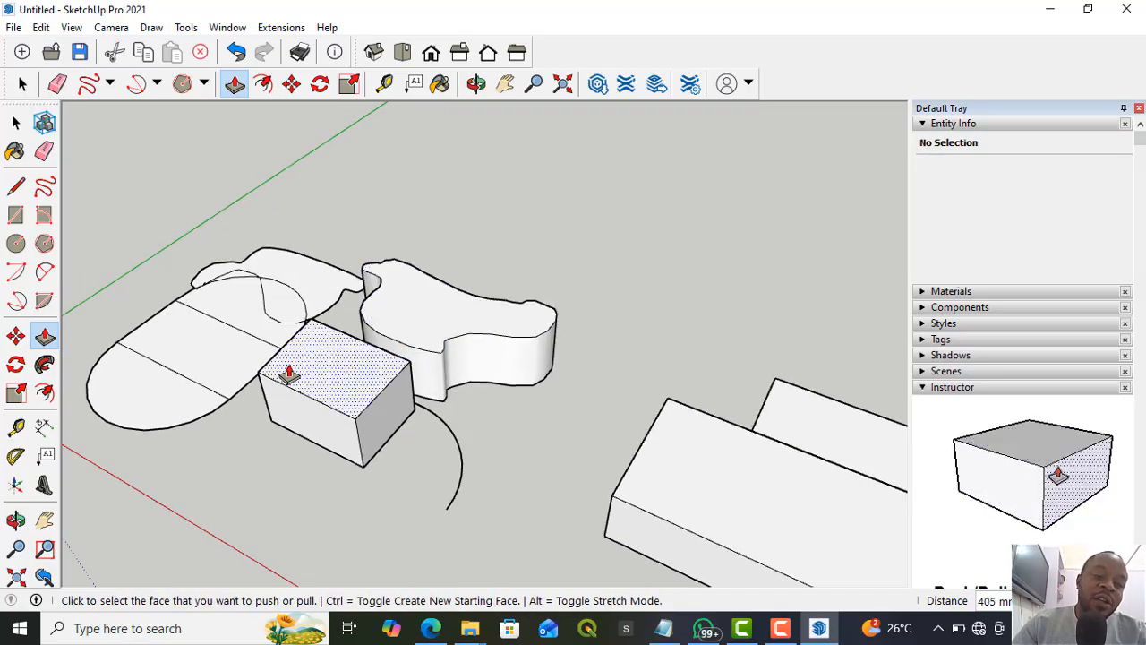
- Extrude the middle section of the round-ended shape about 398 mm upward and extend its end face about 296 mm toward the small box
left_click(199, 346)
left_click(193, 300)
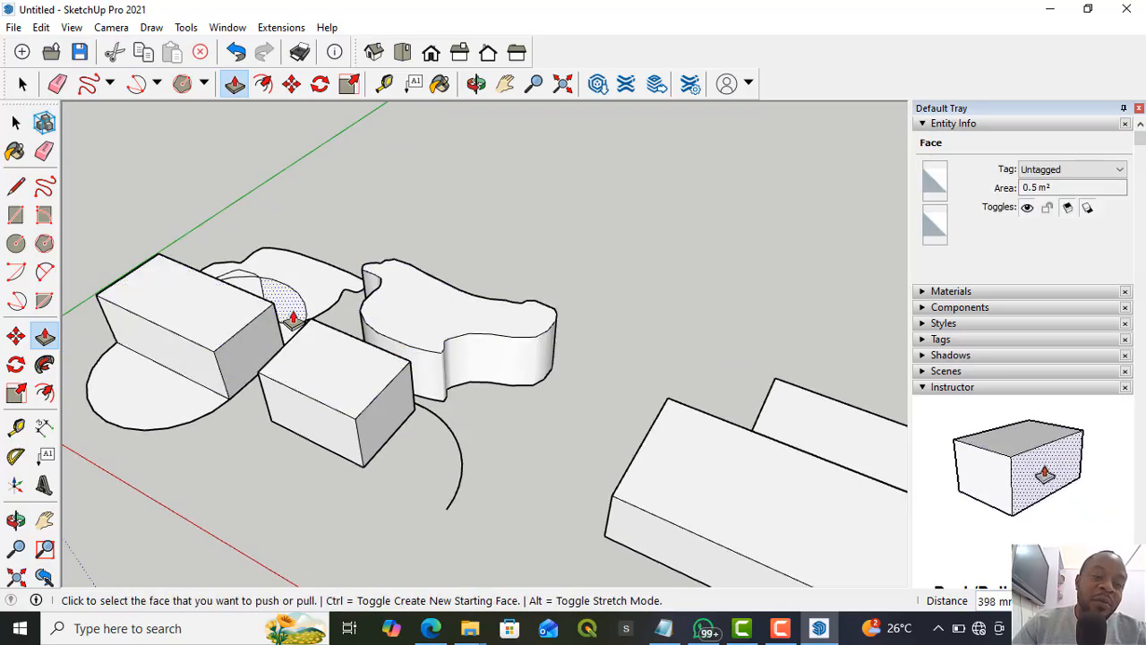
left_click(192, 358)
left_click(231, 360)
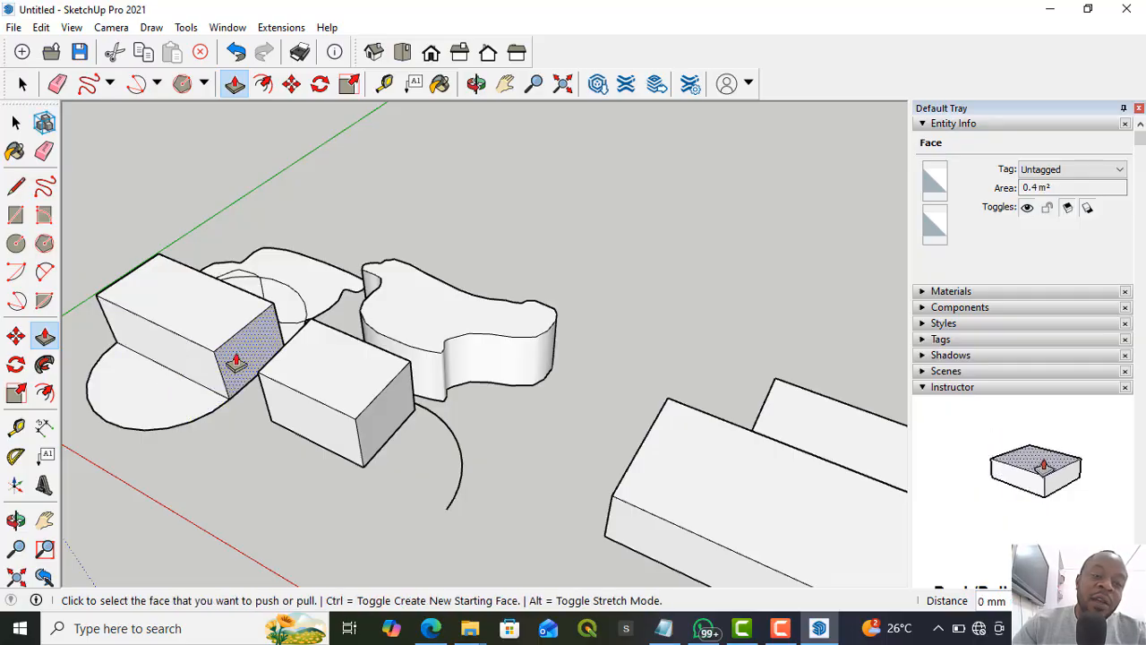
left_click(236, 360)
left_click(258, 381)
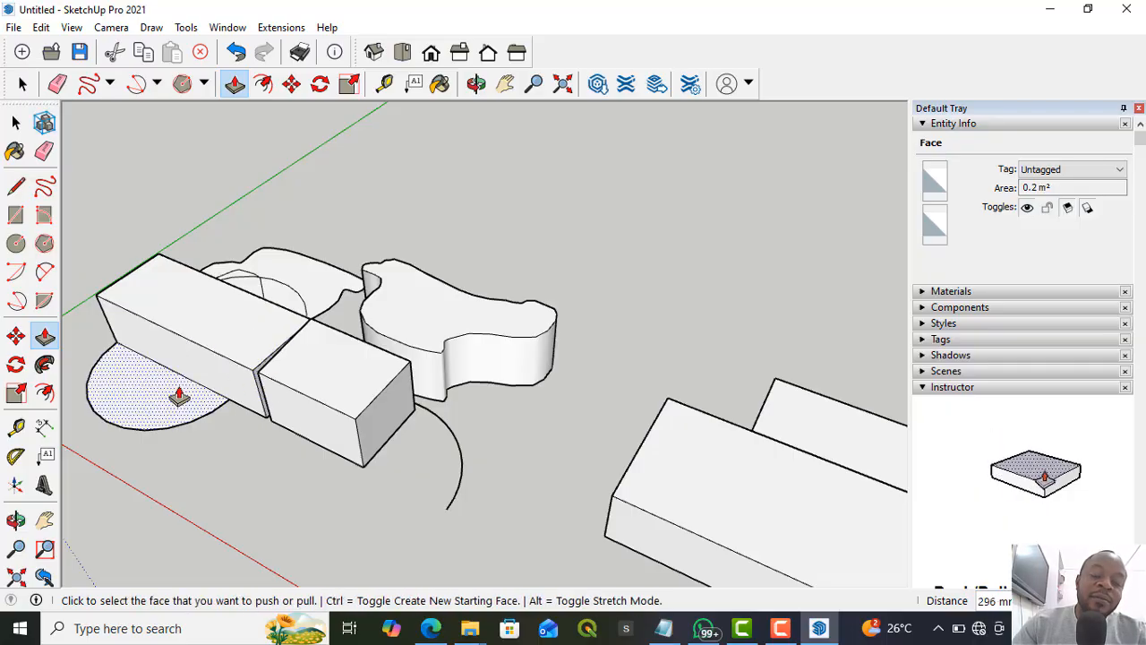
- Extend the small box's far end face outward about 501 mm and raise its top face about 1545 mm
left_click(377, 418)
left_click(452, 464)
scroll(452, 464, "down", 2)
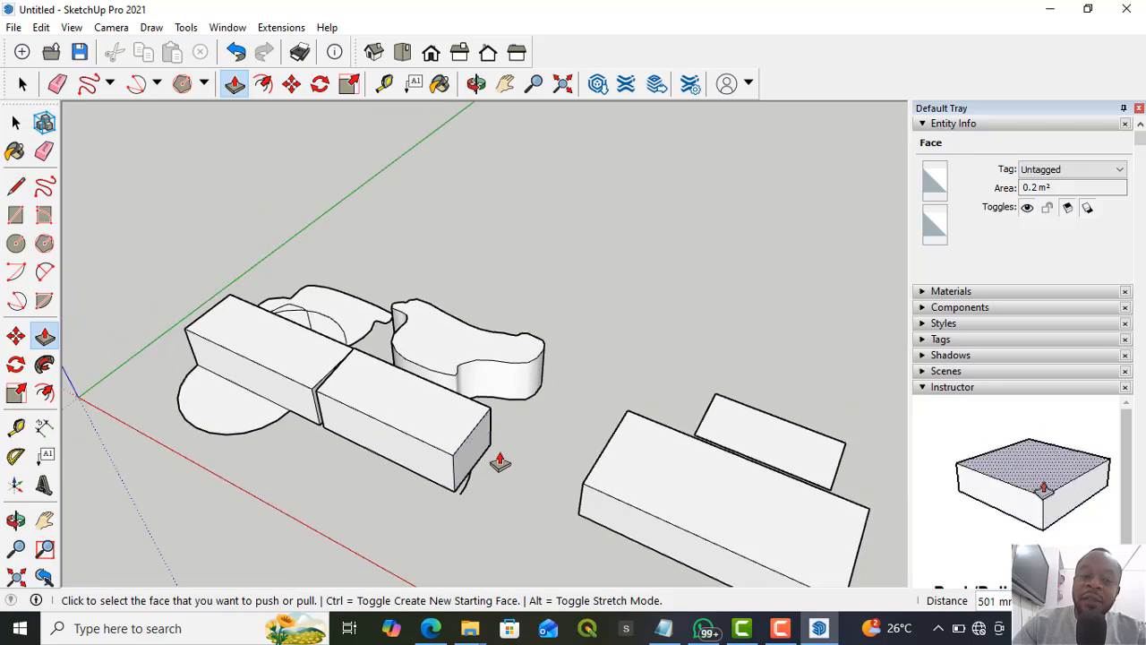
left_click(409, 404)
left_click(434, 226)
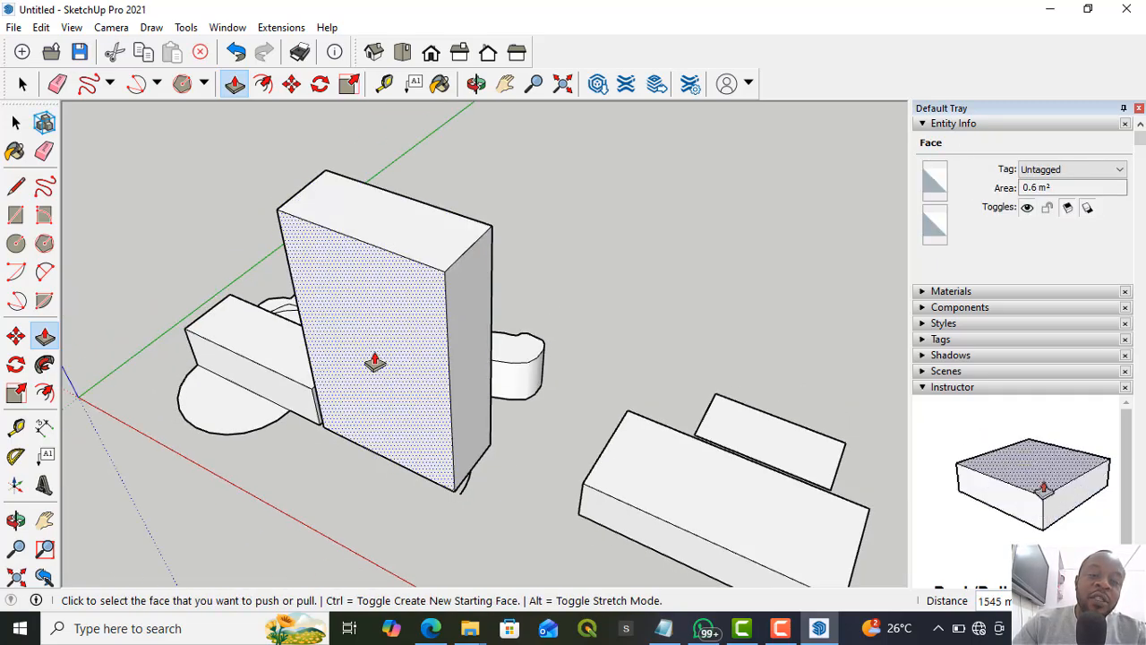
- Push the tall box's wide front face slightly inward and lower its top face about 1298 mm
left_click(373, 358)
left_click(225, 474)
left_click(182, 466)
left_click(384, 372)
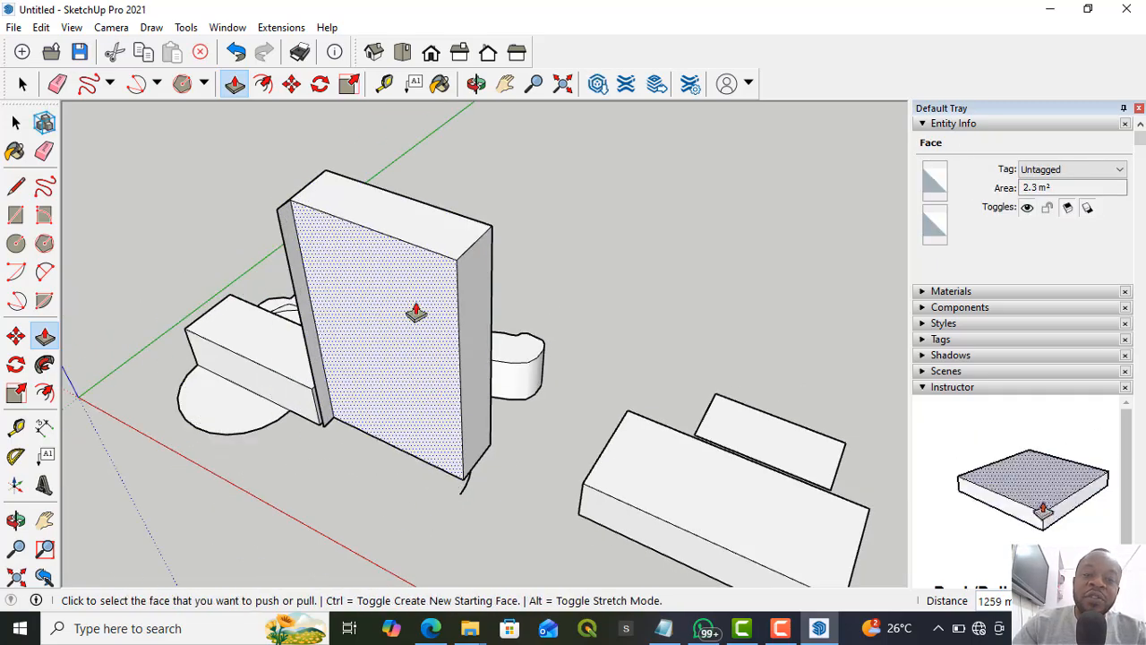
left_click(391, 243)
left_click(394, 394)
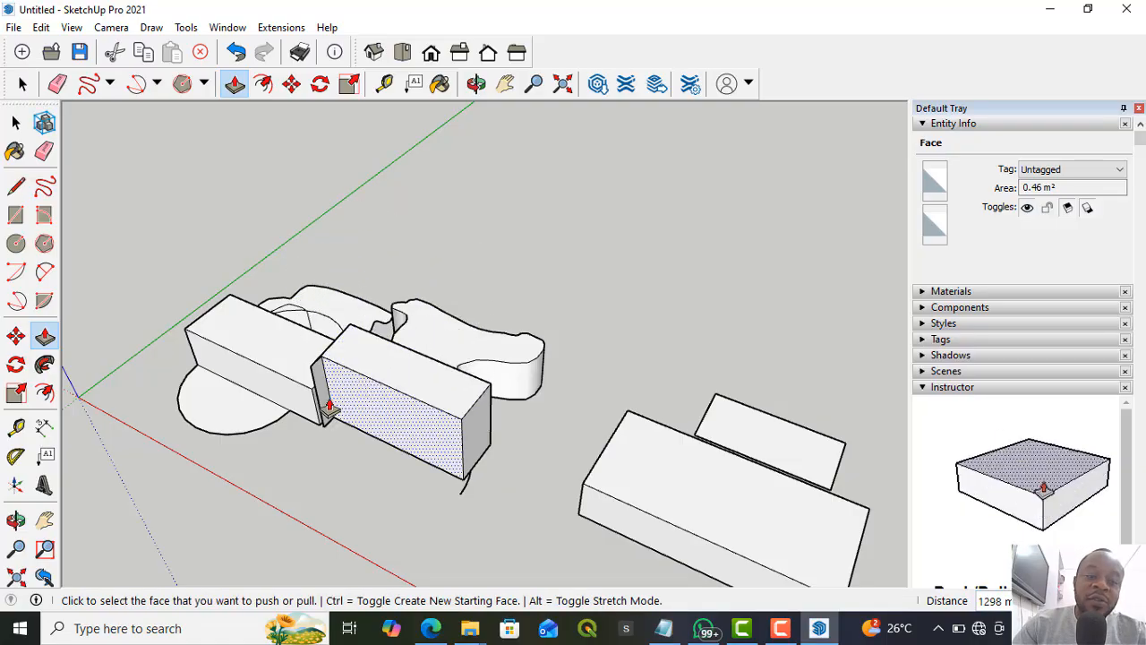
- Widen the projecting strip at the box's front corner by pulling its narrow side face along the box, first about 299 mm and then farther
scroll(332, 402, "up", 3)
left_click(315, 389)
left_click(394, 423)
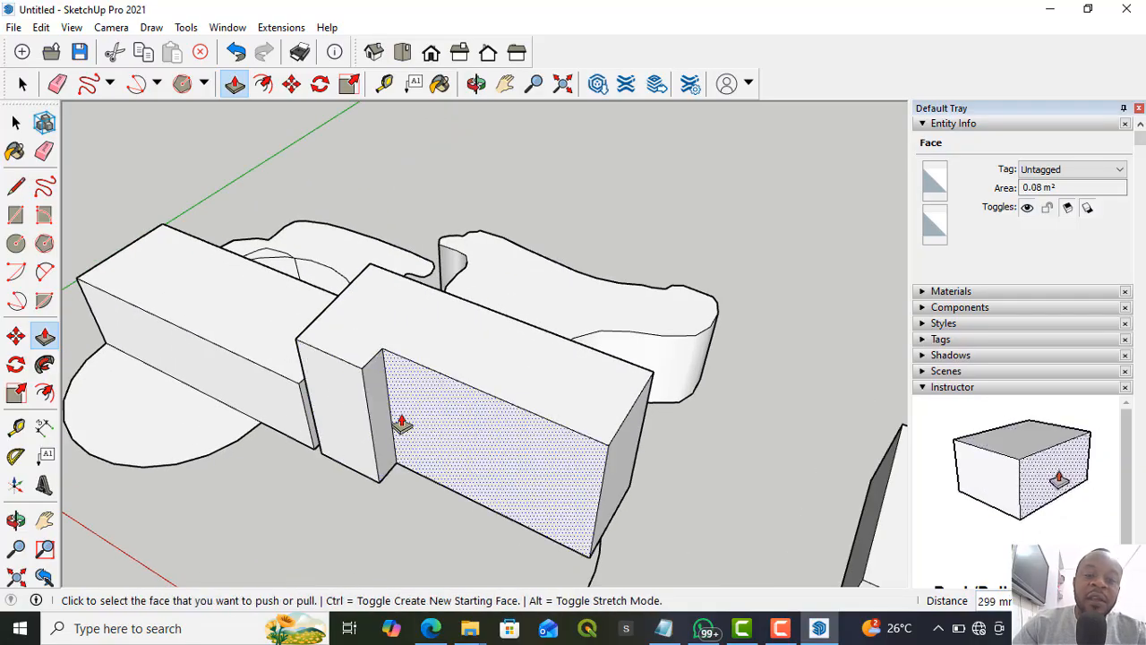
left_click(383, 414)
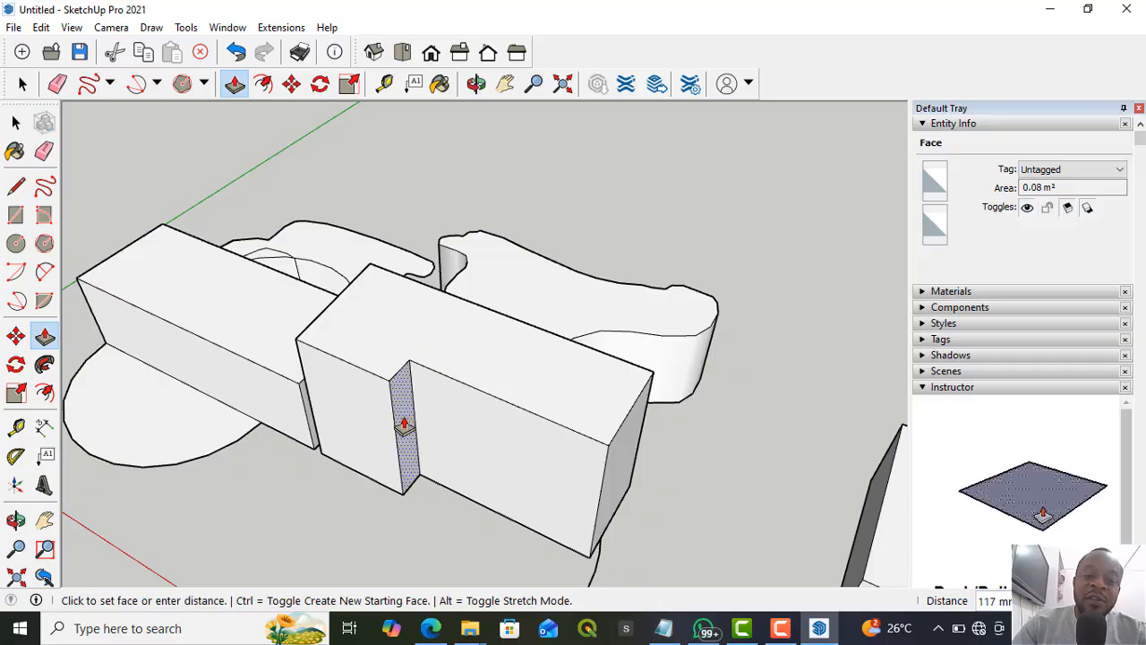
left_click(504, 428)
- Push the box's recessed front face inward about 100 mm and pull the projecting strip's front face outward about 287 mm
left_click(503, 428)
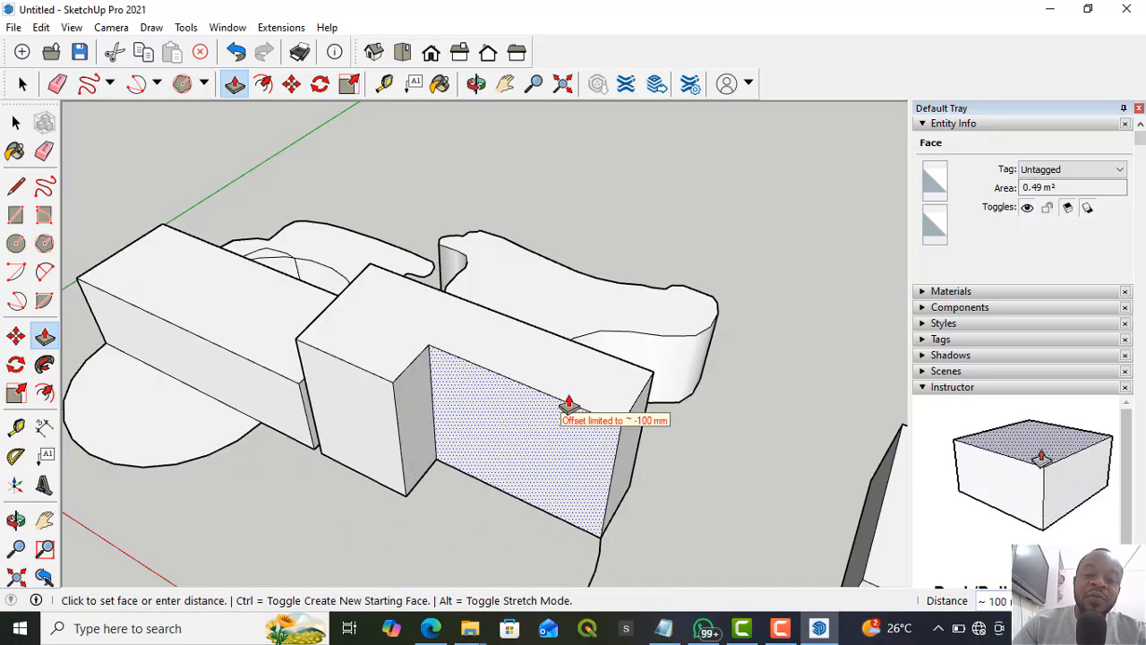
left_click(566, 402)
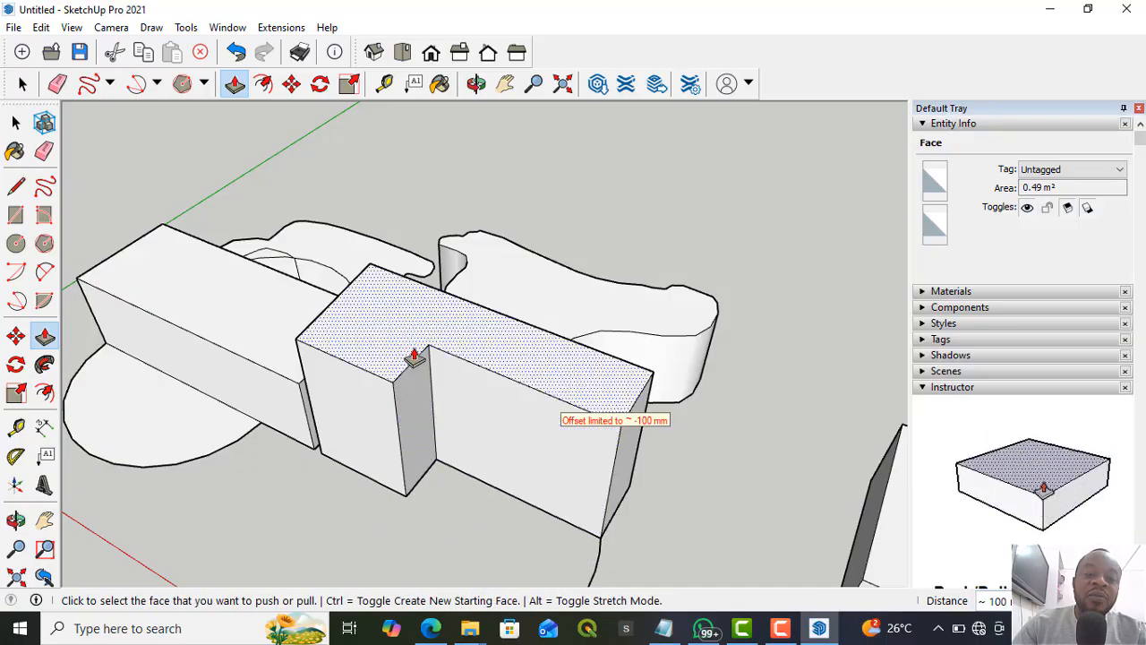
left_click(372, 428)
left_click(358, 479)
scroll(654, 444, "down", 2)
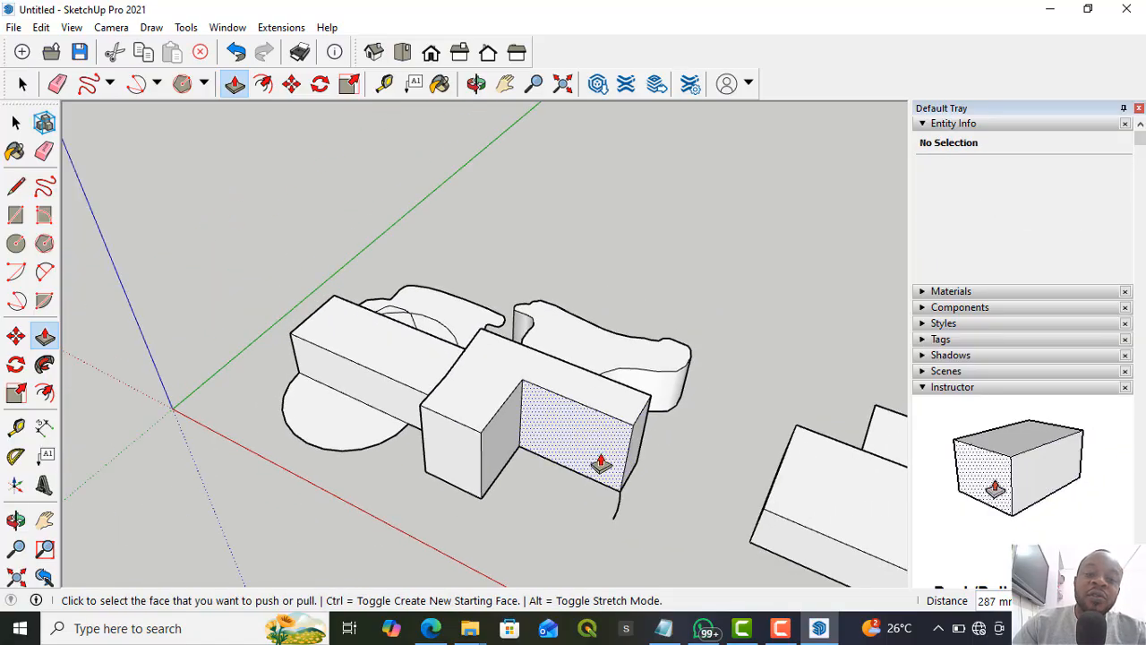
- Extrude the hexagon upward about 600 mm with Push/Pull
middle_click_drag(597, 463, 405, 362)
scroll(385, 358, "down", 4)
scroll(404, 362, "down", 2)
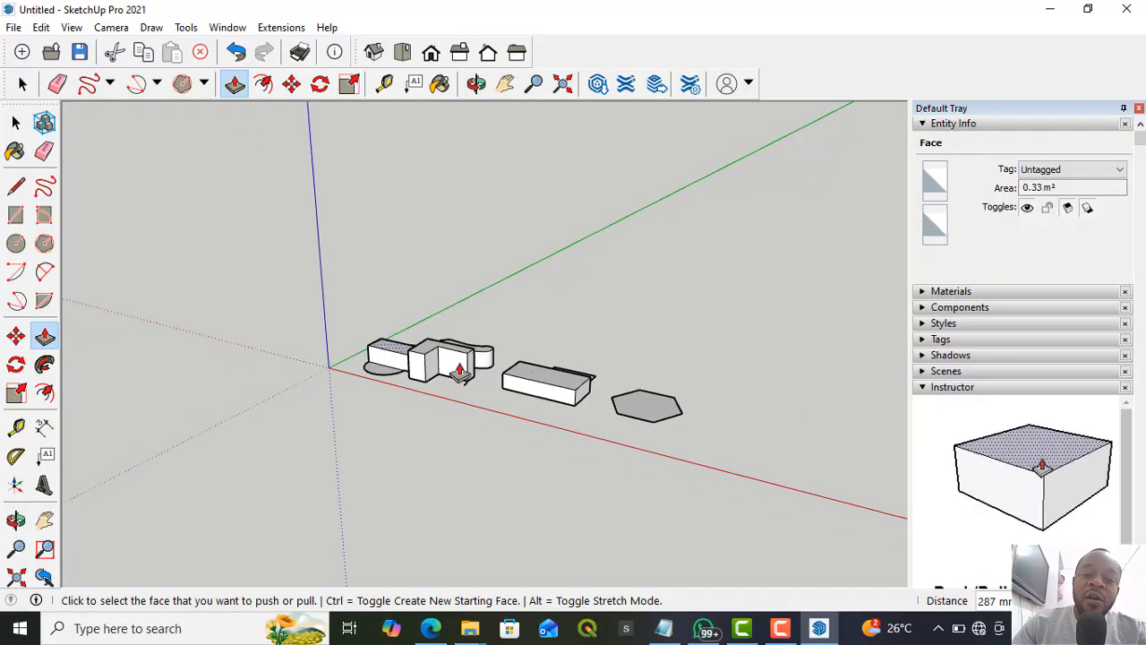
scroll(525, 384, "up", 6)
scroll(367, 379, "down", 4)
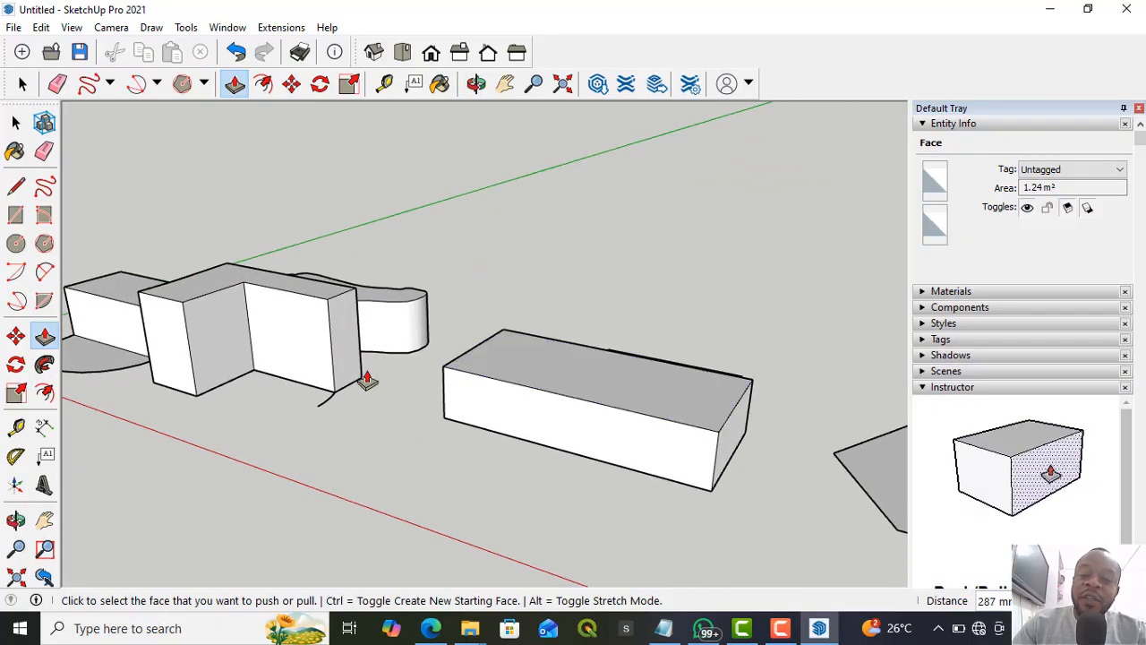
scroll(672, 456, "up", 4)
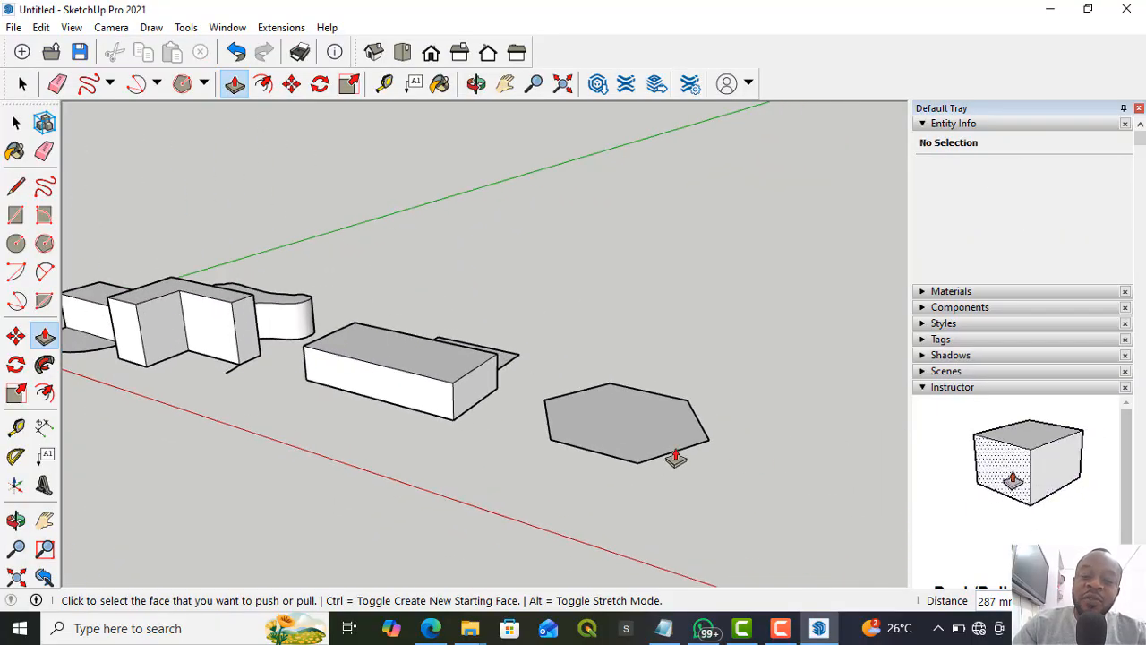
left_click(629, 444)
left_click(632, 354)
scroll(586, 425, "down", 2)
scroll(650, 329, "up", 2)
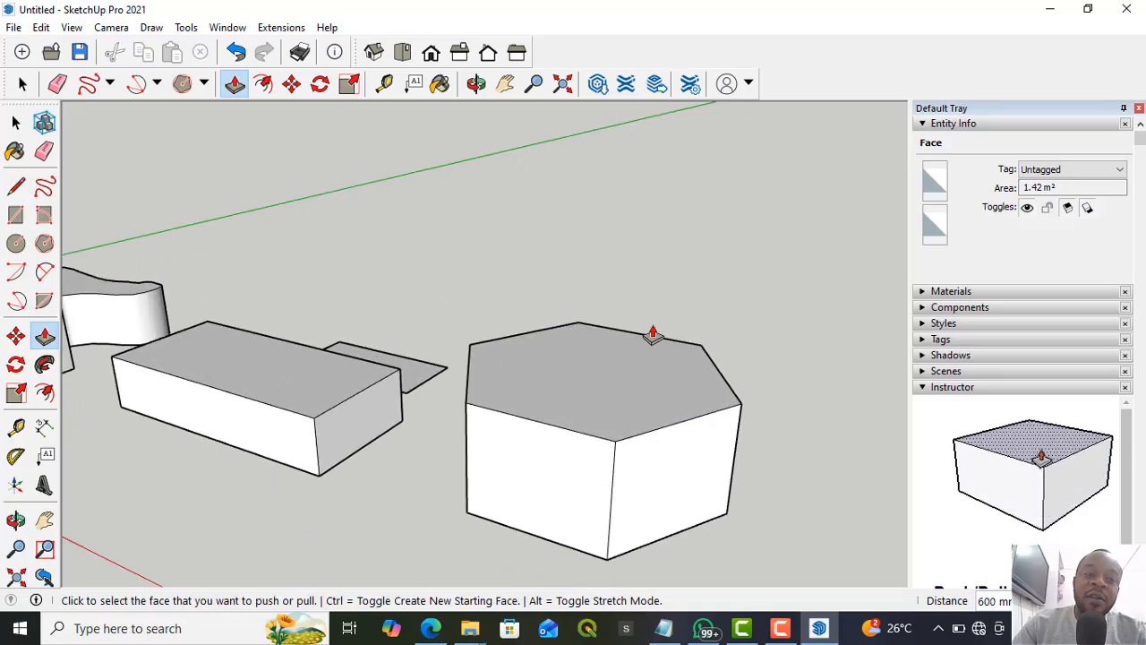
- Draw a circle with a radius of about 401 mm centred on the hexagonal block's top face
left_click(206, 84)
left_click(211, 149)
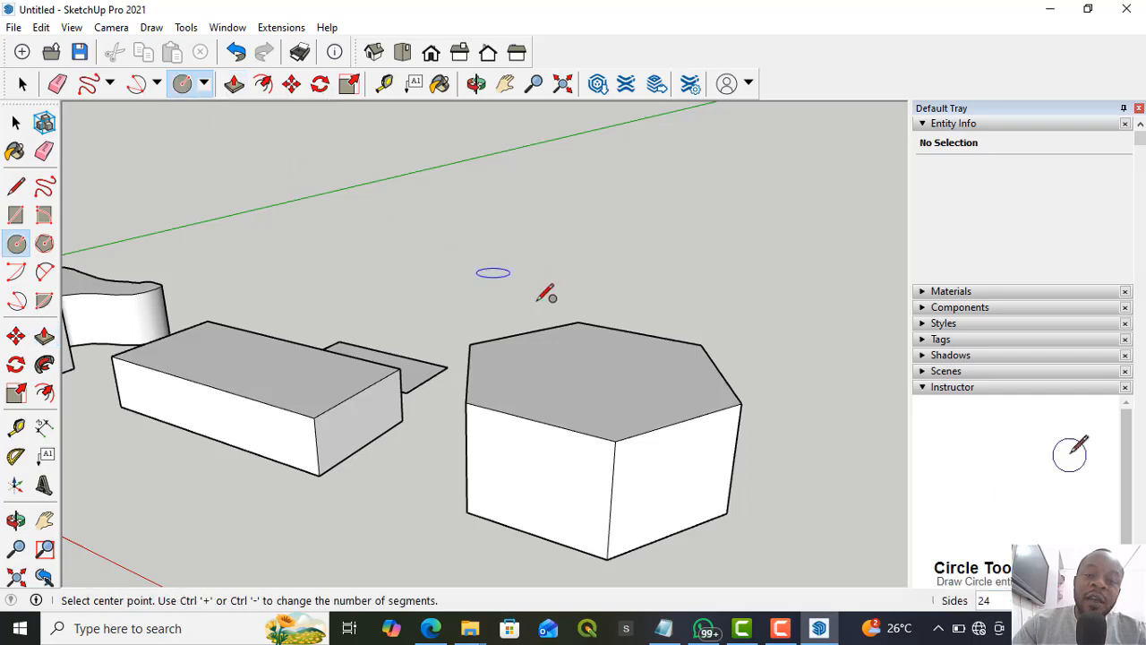
left_click(591, 369)
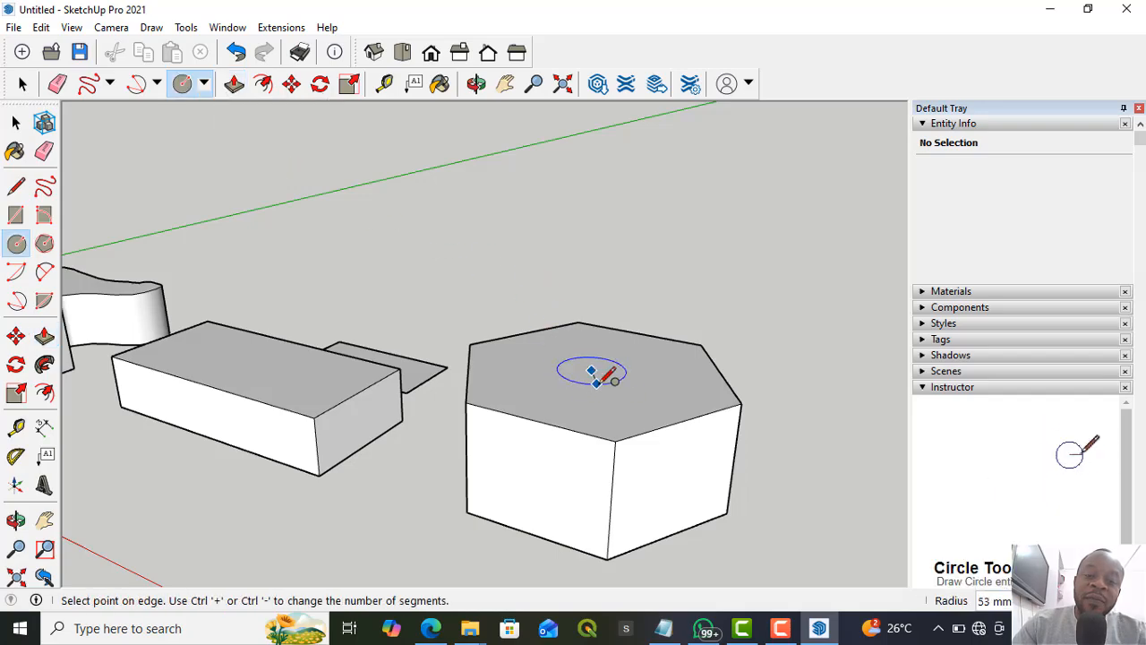
left_click(667, 384)
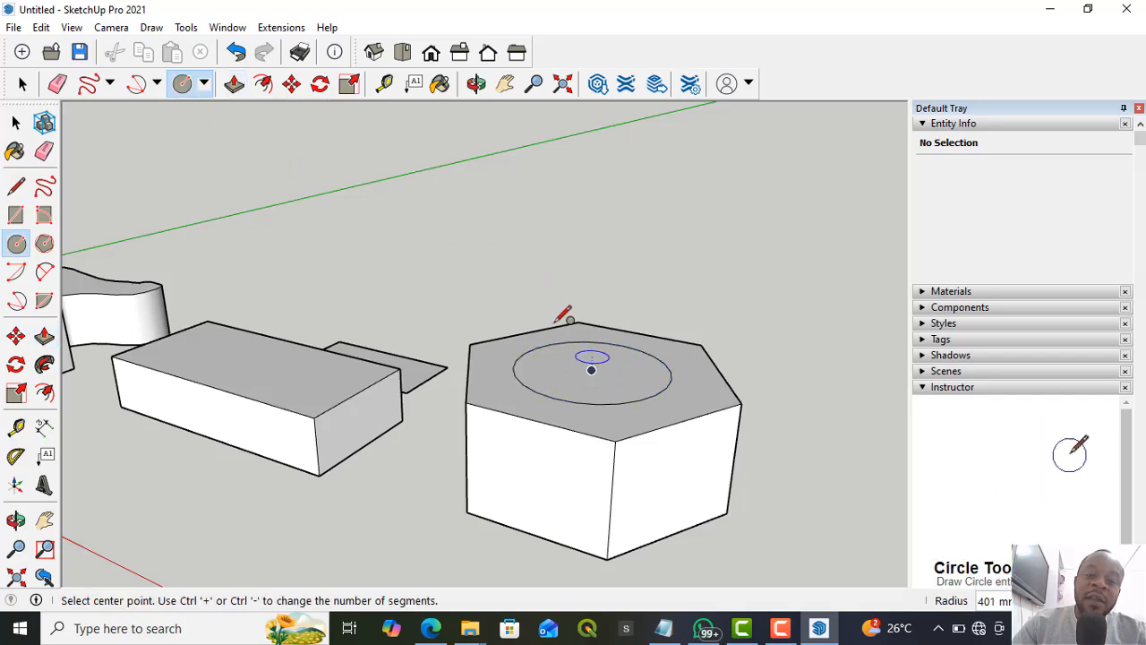
- Push the circular face about 442 mm down into the hexagonal block to form a round hole
left_click(234, 83)
scroll(609, 388, "up", 1)
left_click(609, 389)
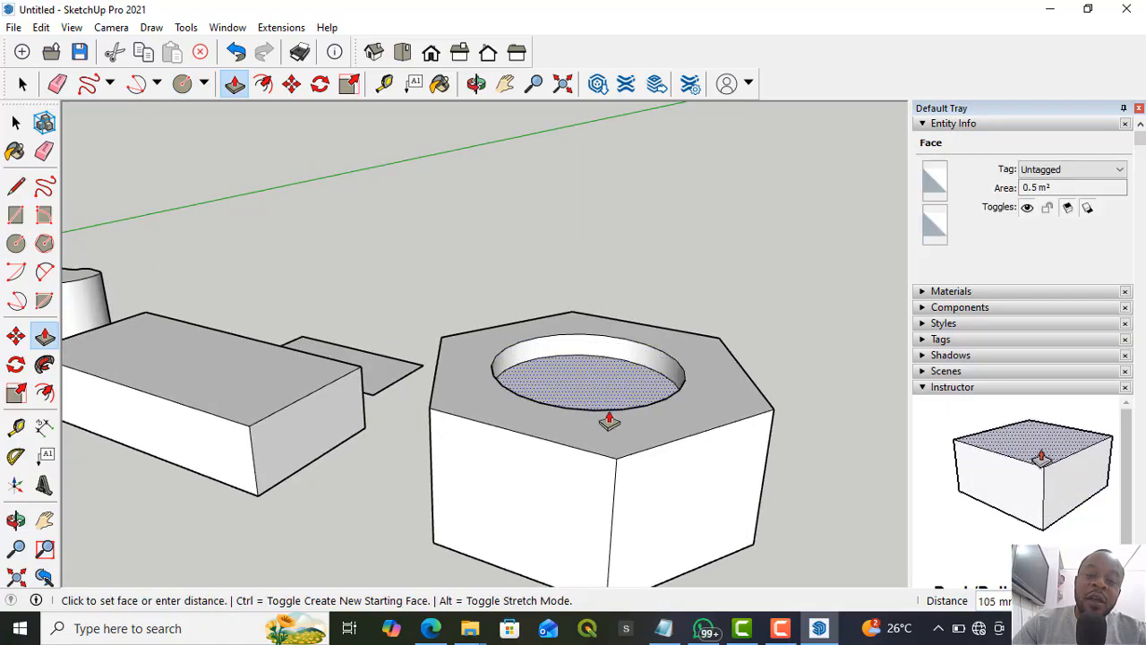
left_click(630, 491)
middle_click_drag(660, 474, 683, 431)
scroll(680, 421, "down", 3)
middle_click_drag(671, 391, 598, 359)
scroll(597, 358, "down", 3)
scroll(579, 361, "up", 4)
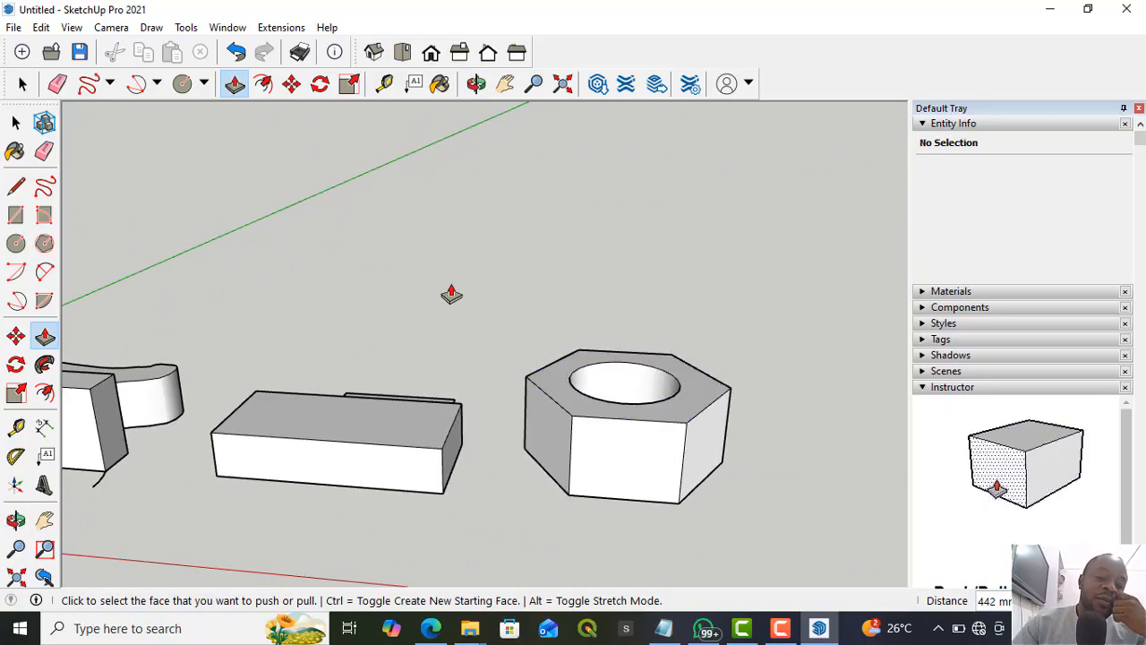
scroll(448, 291, "down", 3)
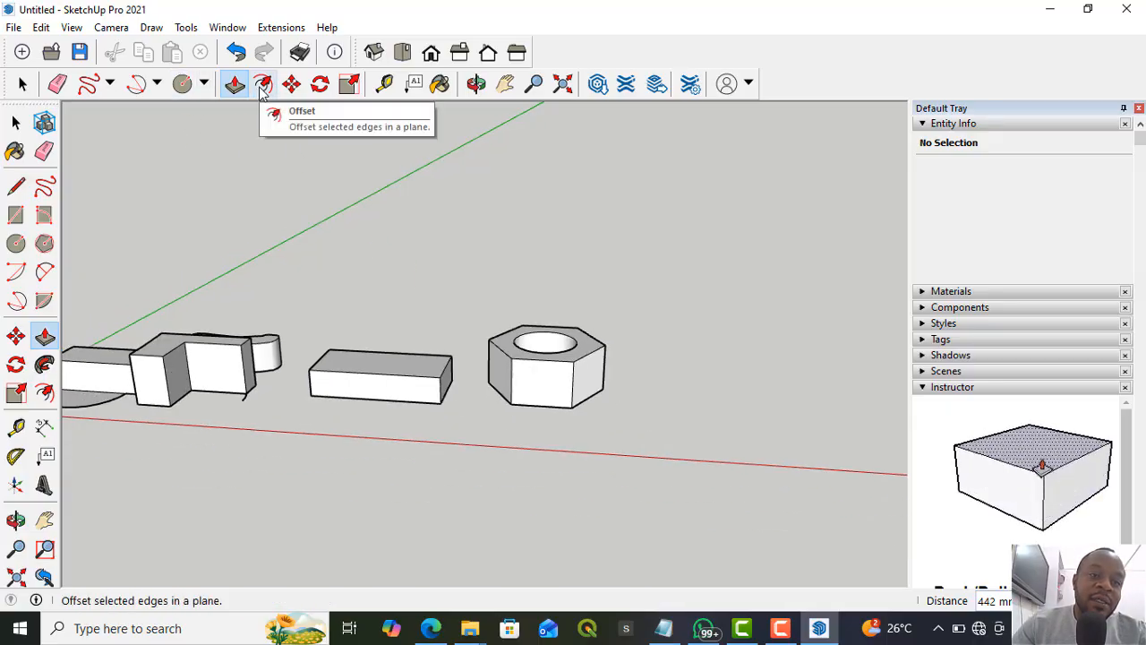
- Undo the circular cut and the circle on the hexagonal block's top face
left_click(236, 51)
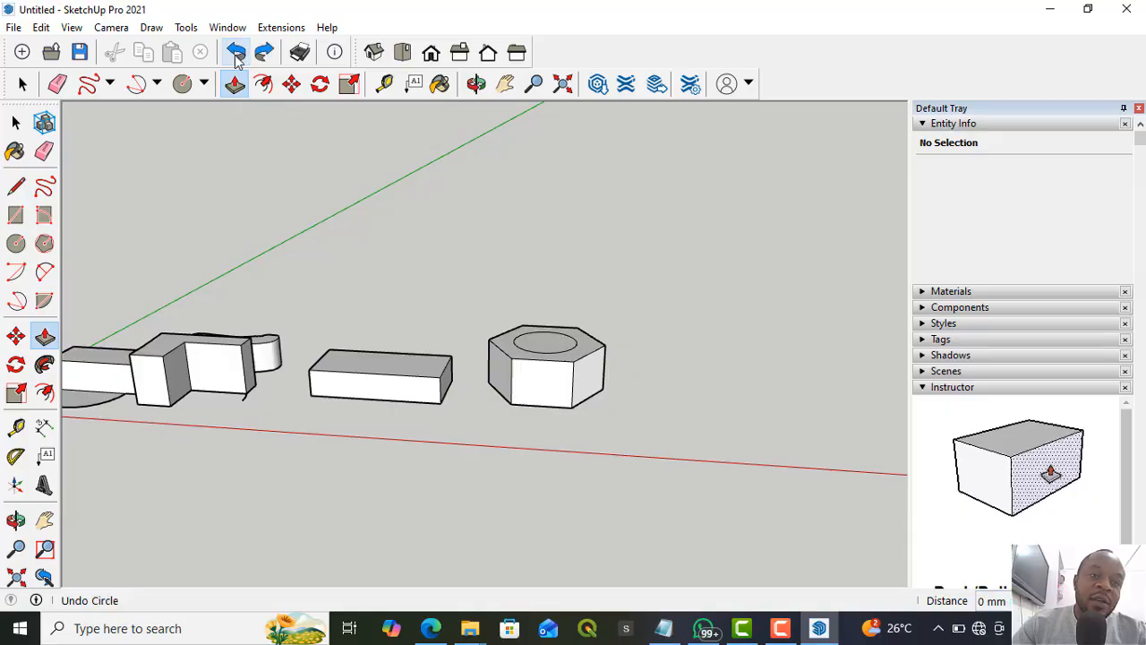
left_click(236, 51)
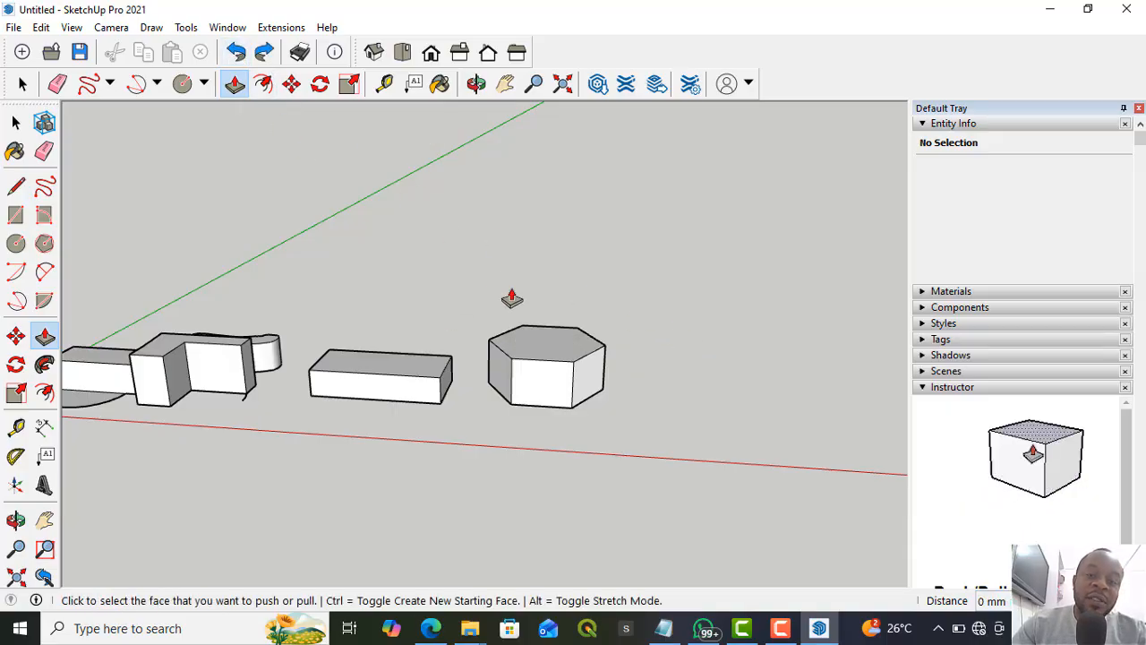
scroll(517, 344, "up", 4)
scroll(528, 313, "up", 3)
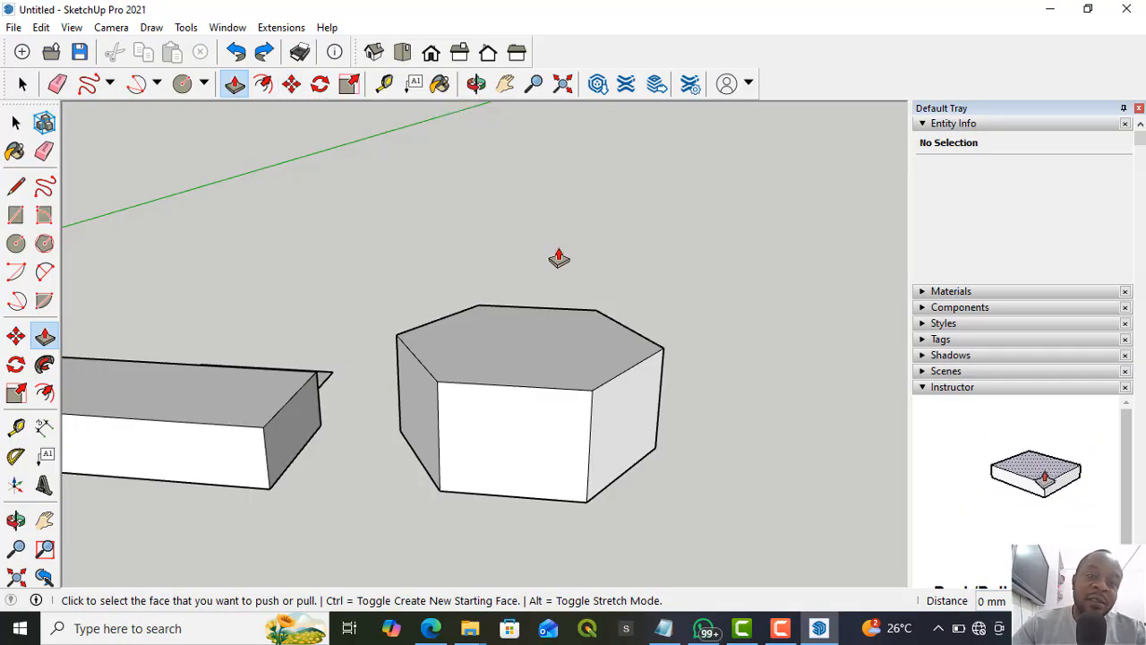
- Offset the hexagonal block's top-face outline inward by 200 mm
left_click(265, 84)
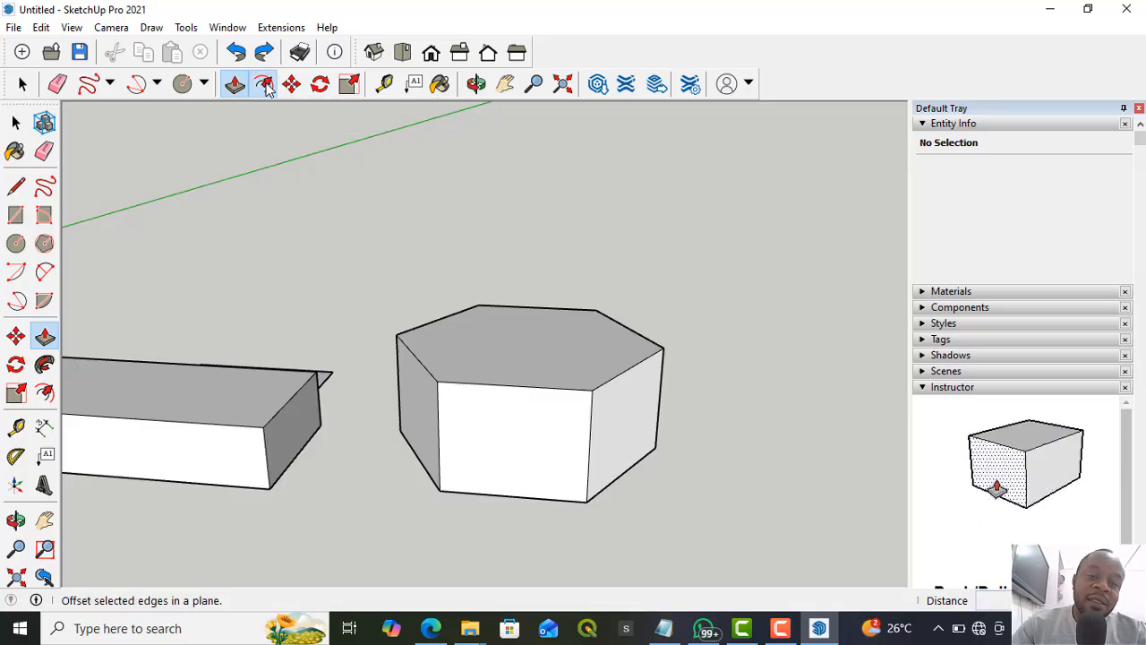
left_click(455, 319)
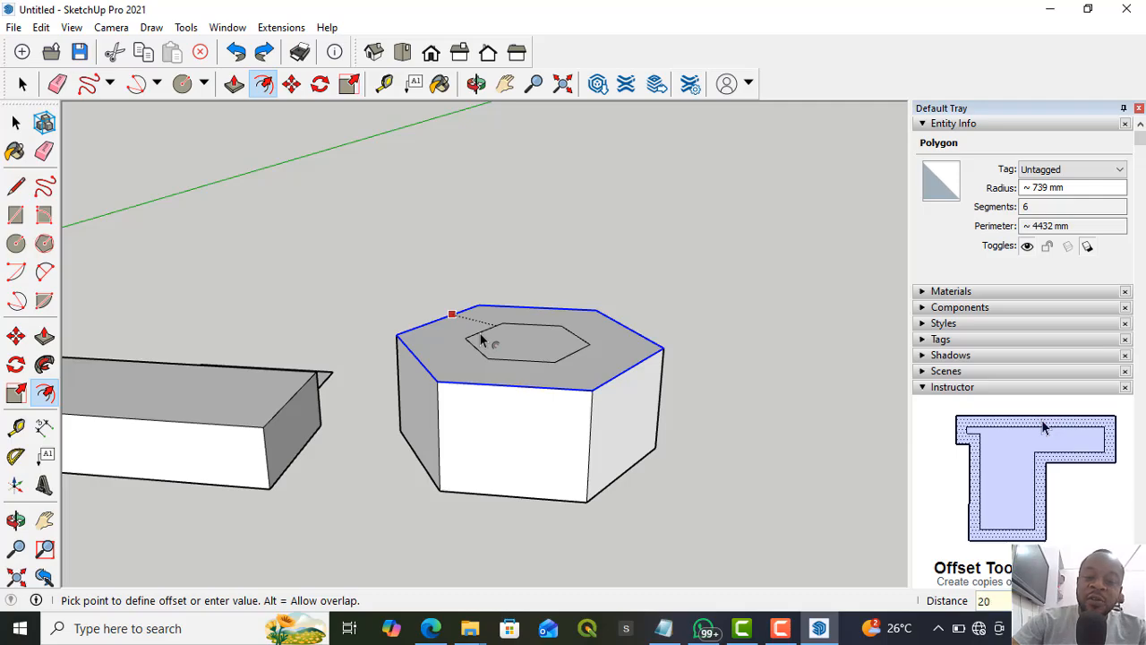
type("0")
key("Return")
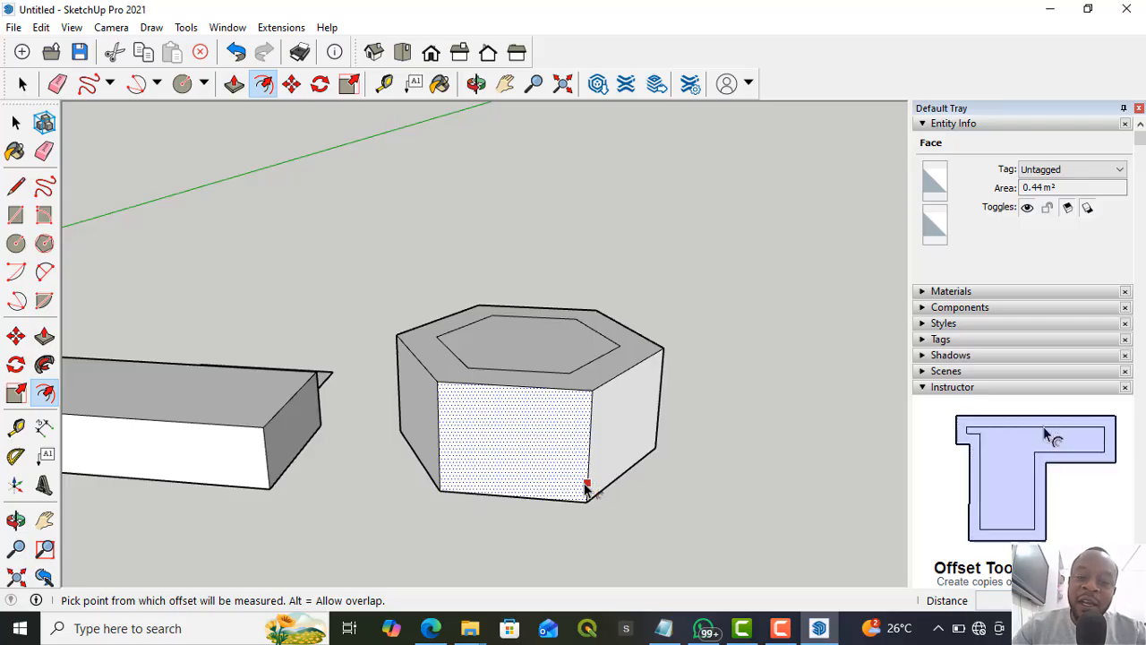
scroll(459, 385, "up", 3)
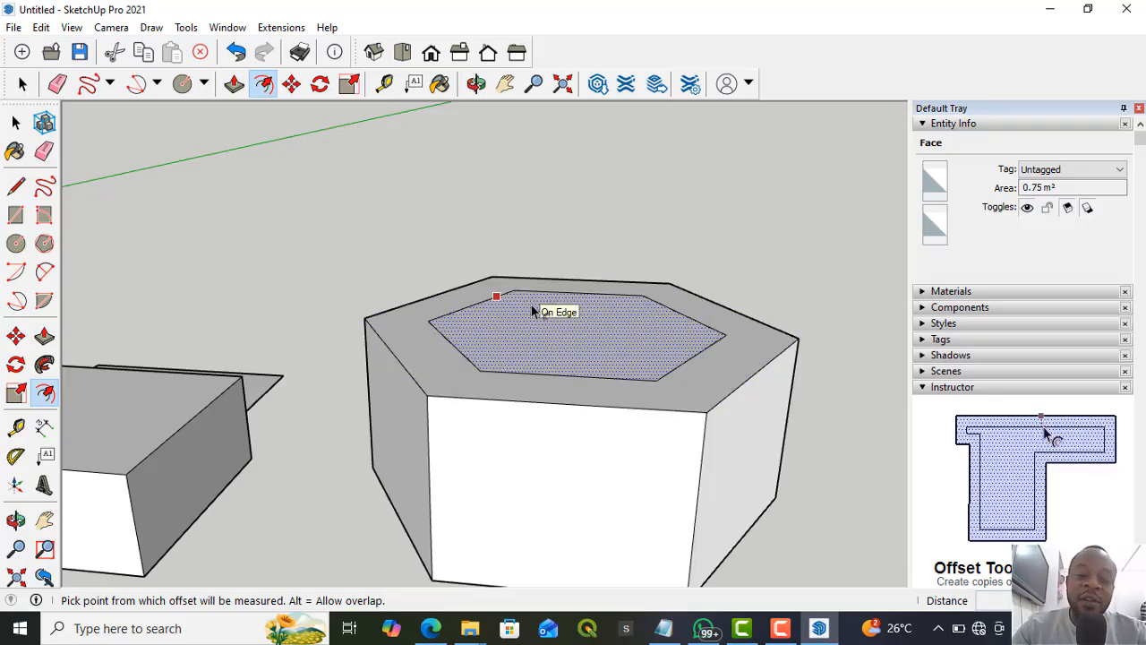
key("Escape")
scroll(493, 259, "down", 3)
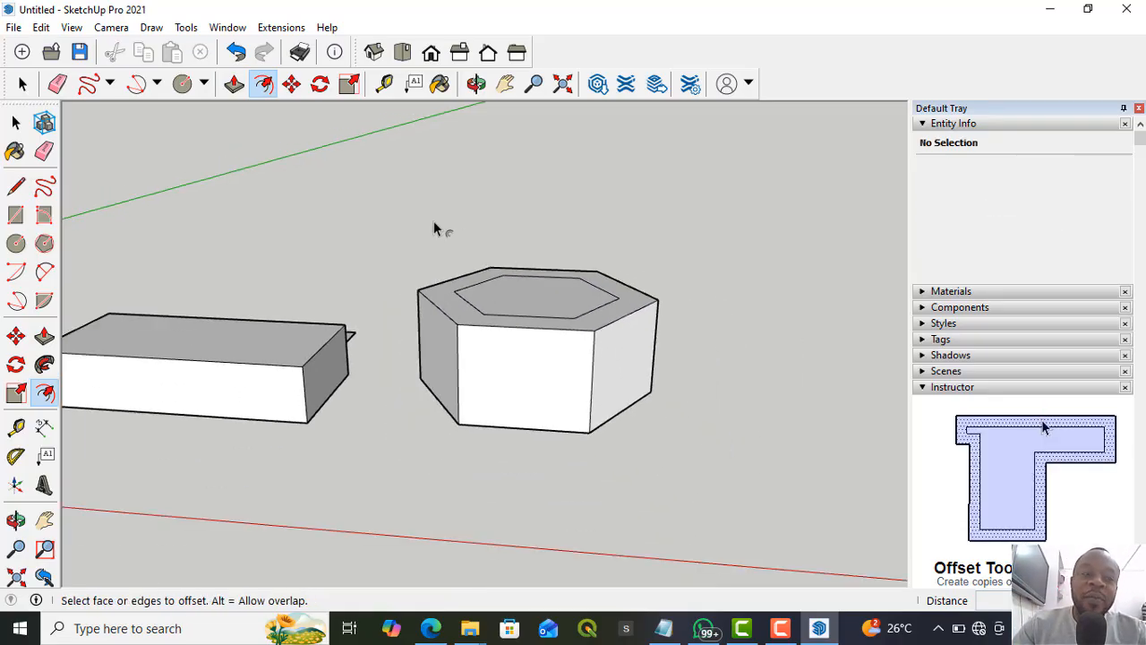
left_click(512, 286)
scroll(478, 269, "up", 2)
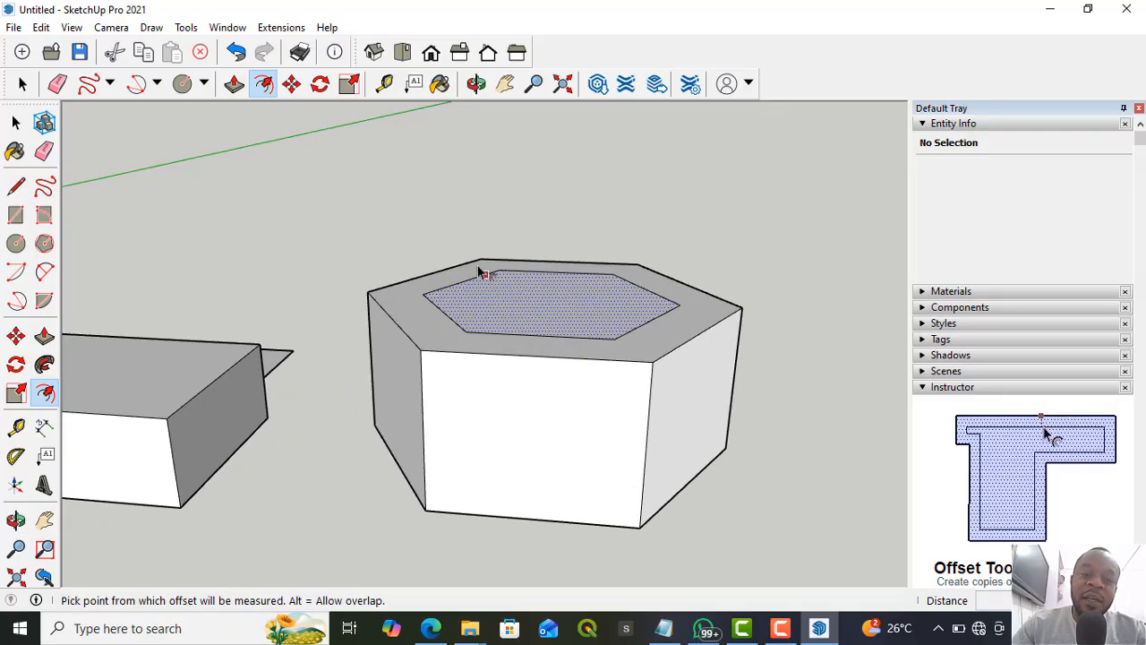
key("Escape")
- Try pushing the inner hexagonal face about 778 mm down past the block's base, and undo it
left_click(234, 84)
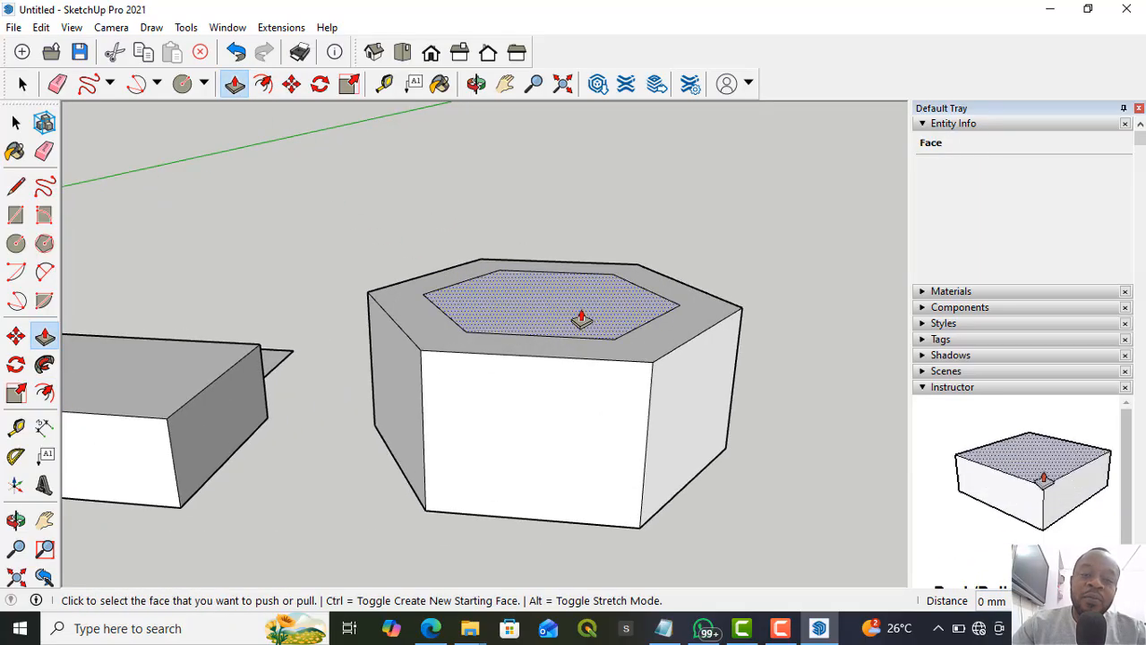
left_click(581, 320)
left_click(609, 491)
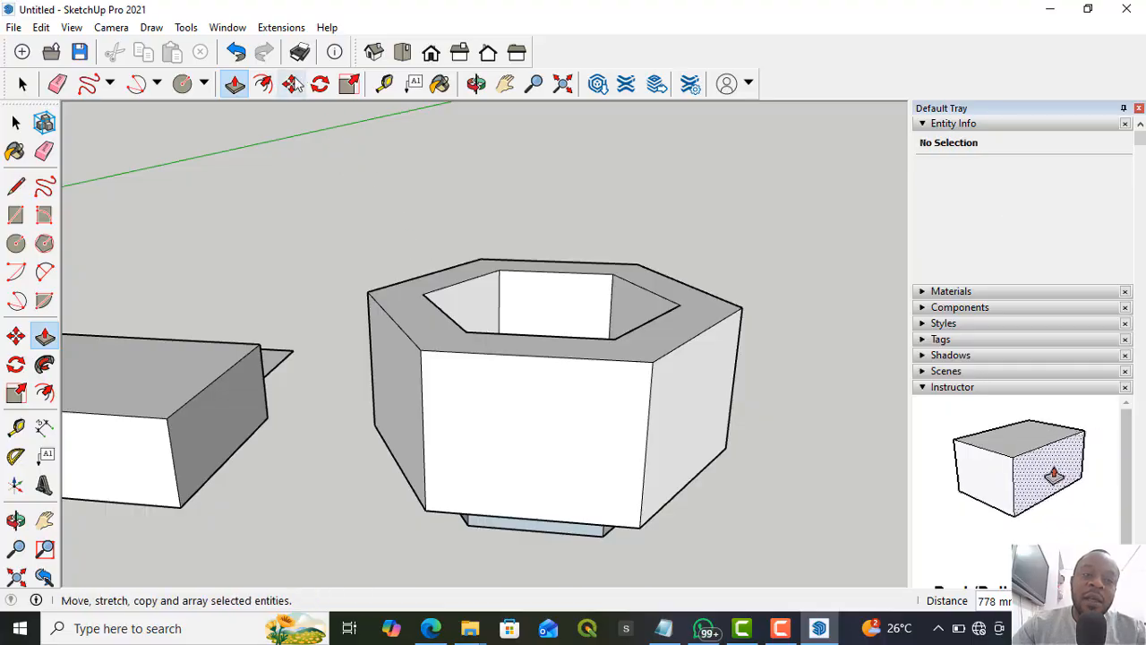
left_click(235, 52)
- Push the inner hexagonal face 600 mm down to the block's bottom edge to cut a through hole
left_click(570, 302)
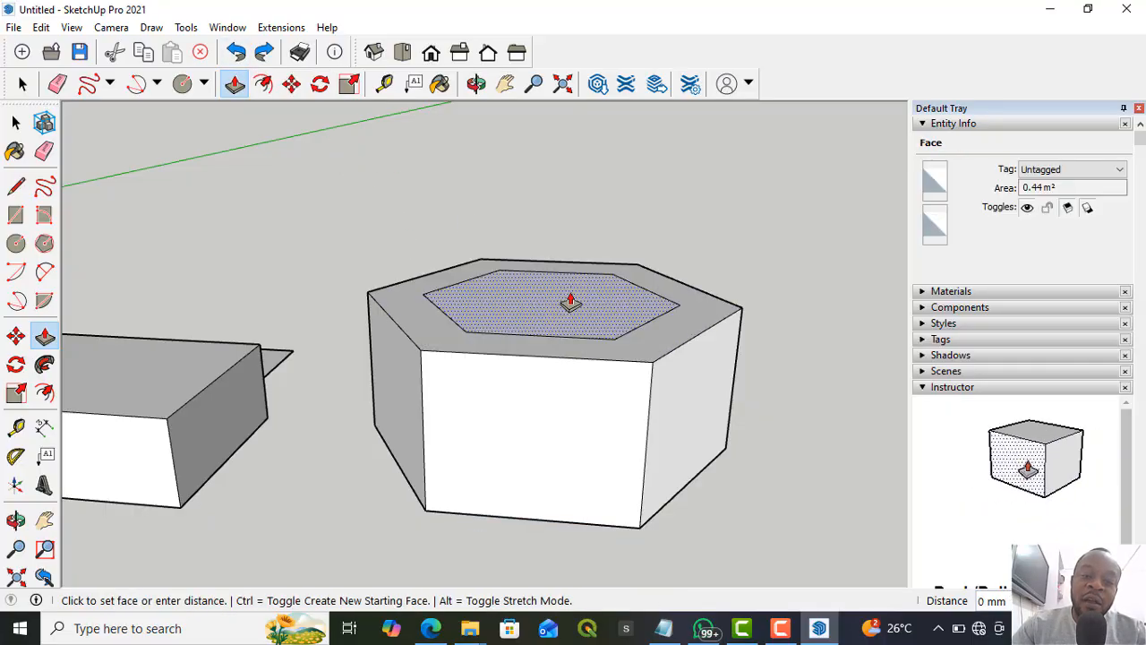
left_click(606, 535)
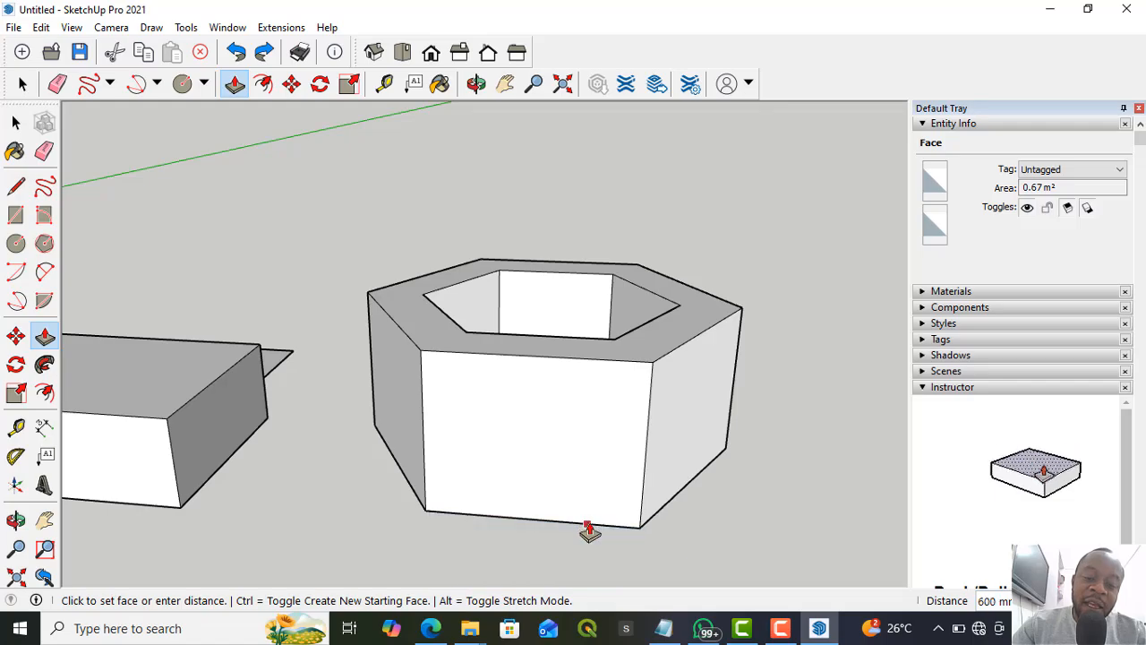
left_click(588, 530)
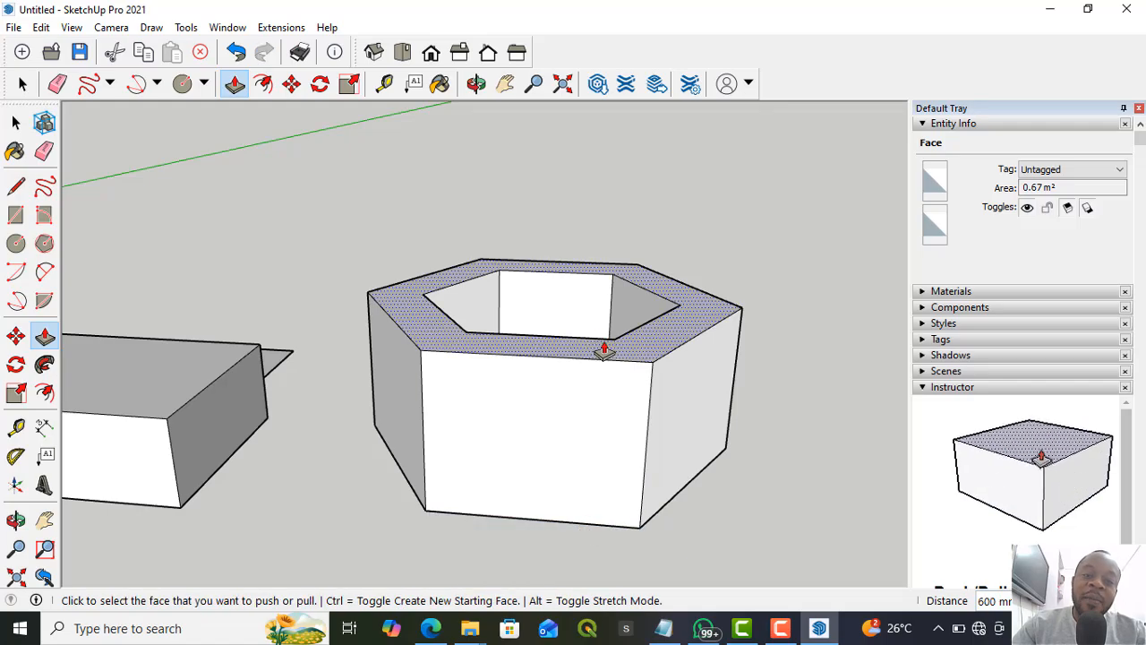
middle_click_drag(607, 351, 604, 534)
scroll(463, 312, "up", 4)
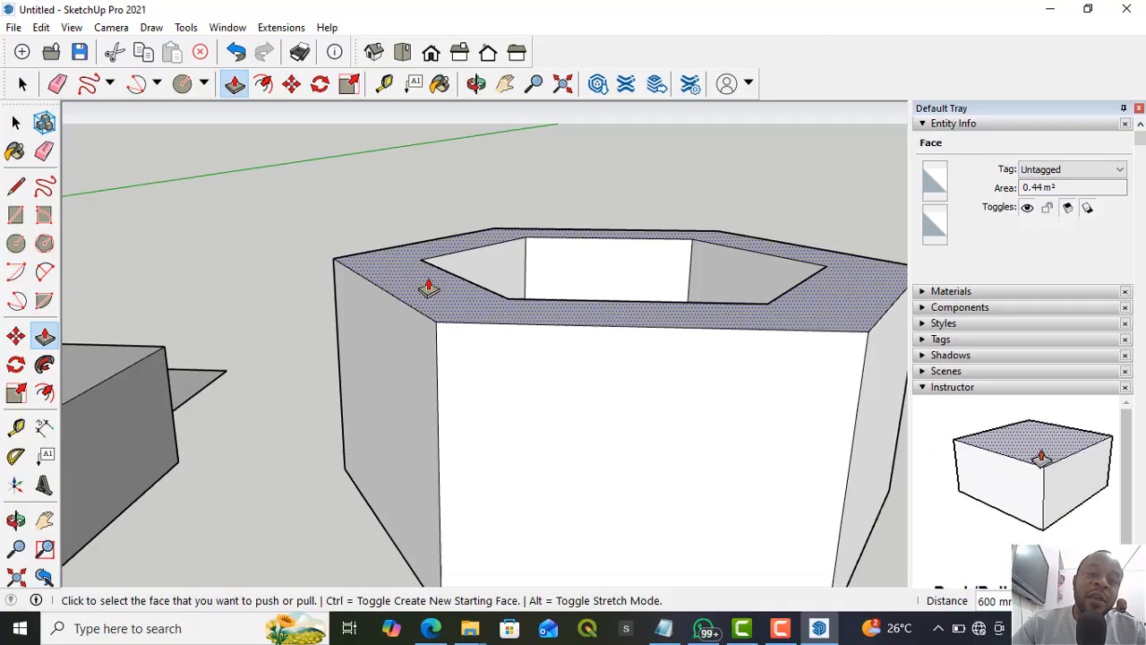
- Select the entire hollow hexagonal block and activate the Move tool
scroll(425, 304, "down", 10)
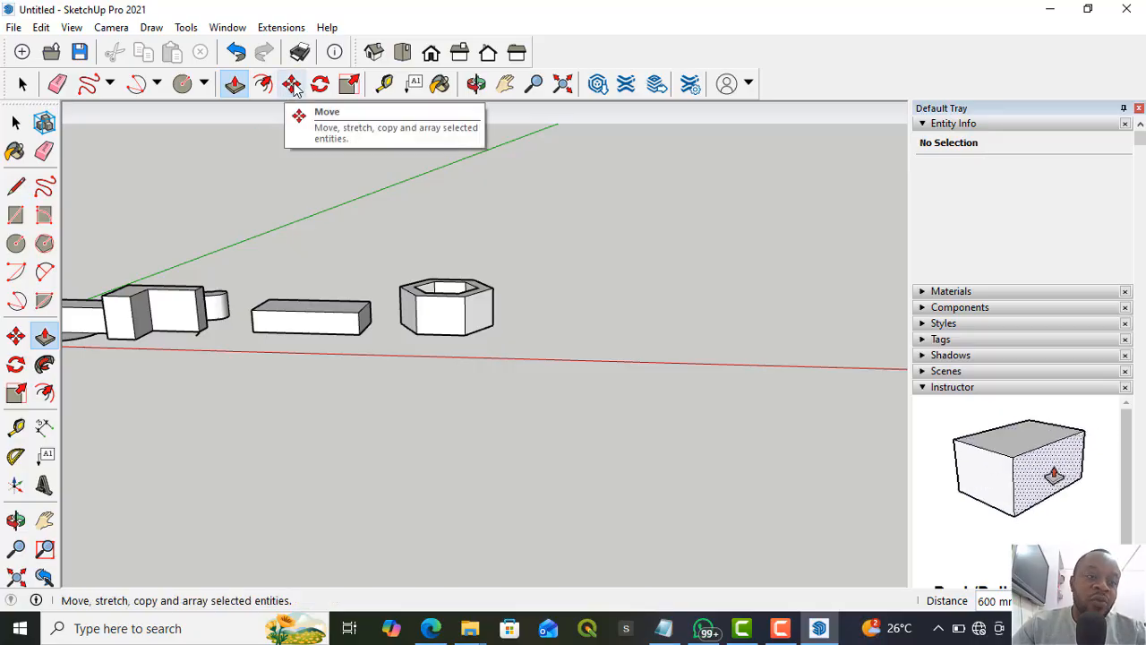
key("space")
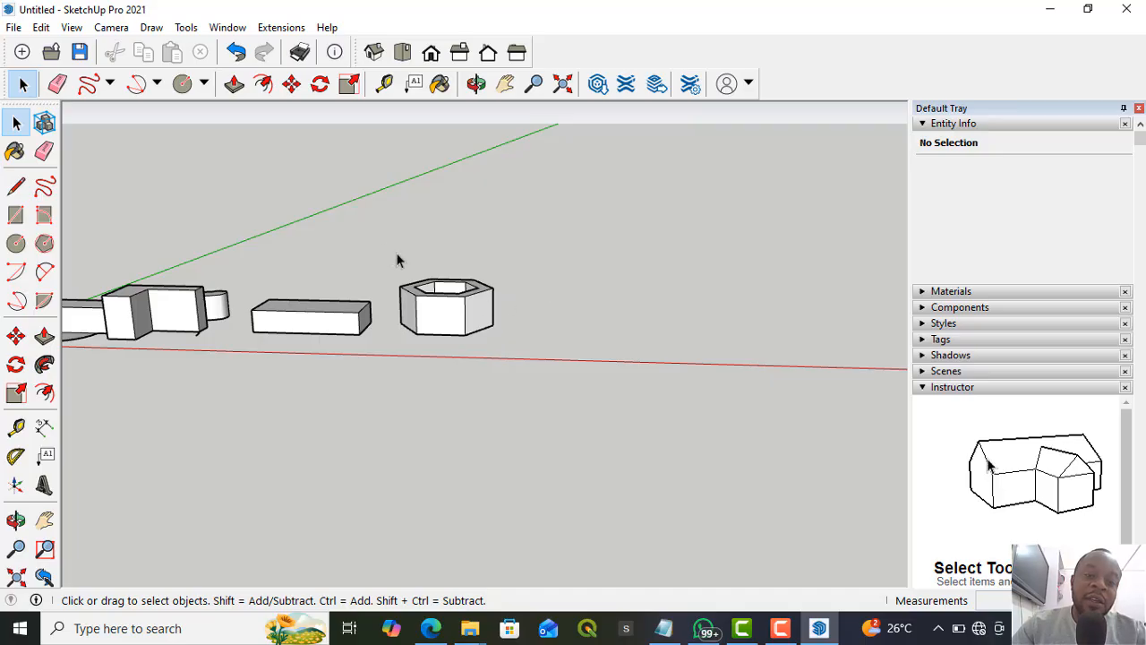
left_click_drag(451, 345, 529, 366)
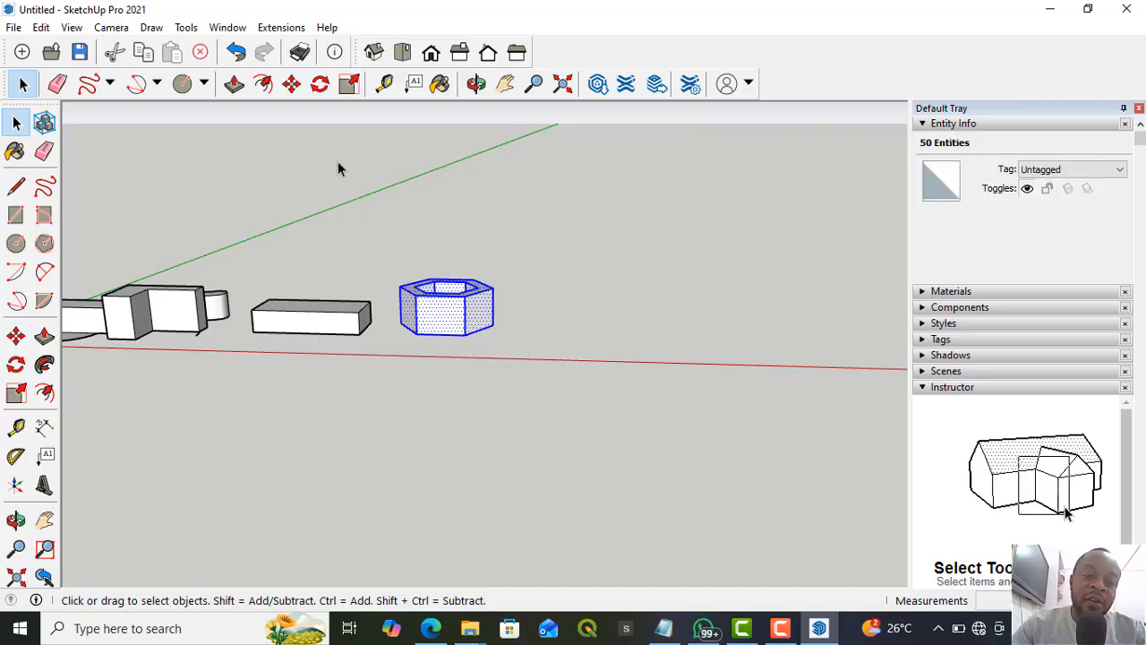
left_click(291, 83)
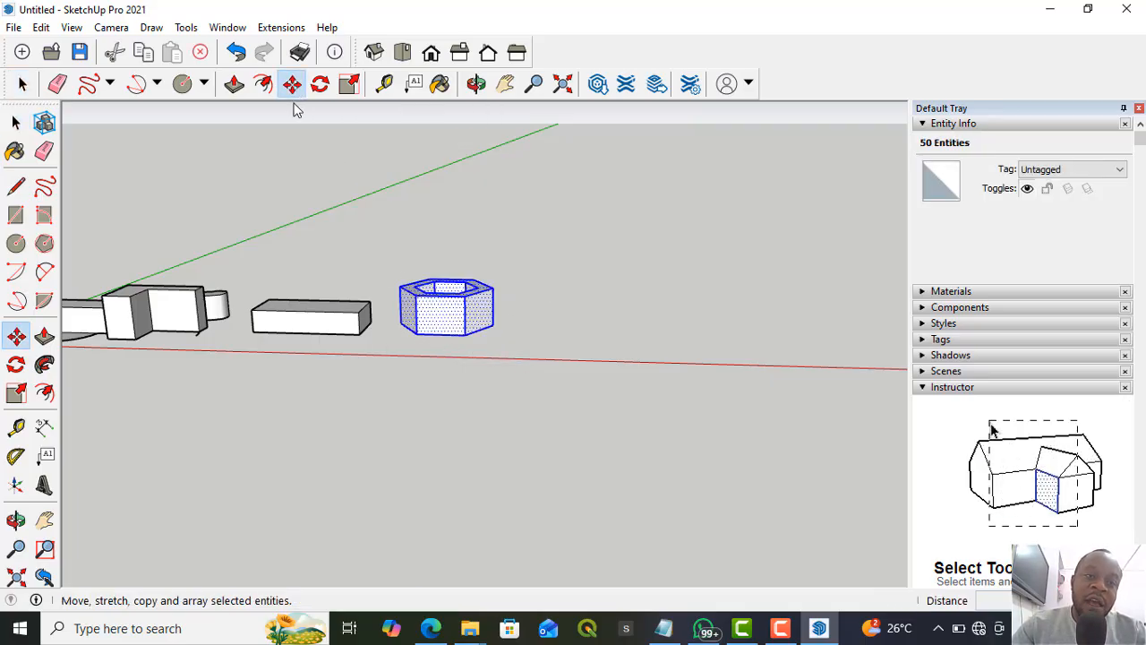
- Try moving the selected hollow hexagonal block along the red axis away from the rectangular block, and undo the move
left_click(436, 310)
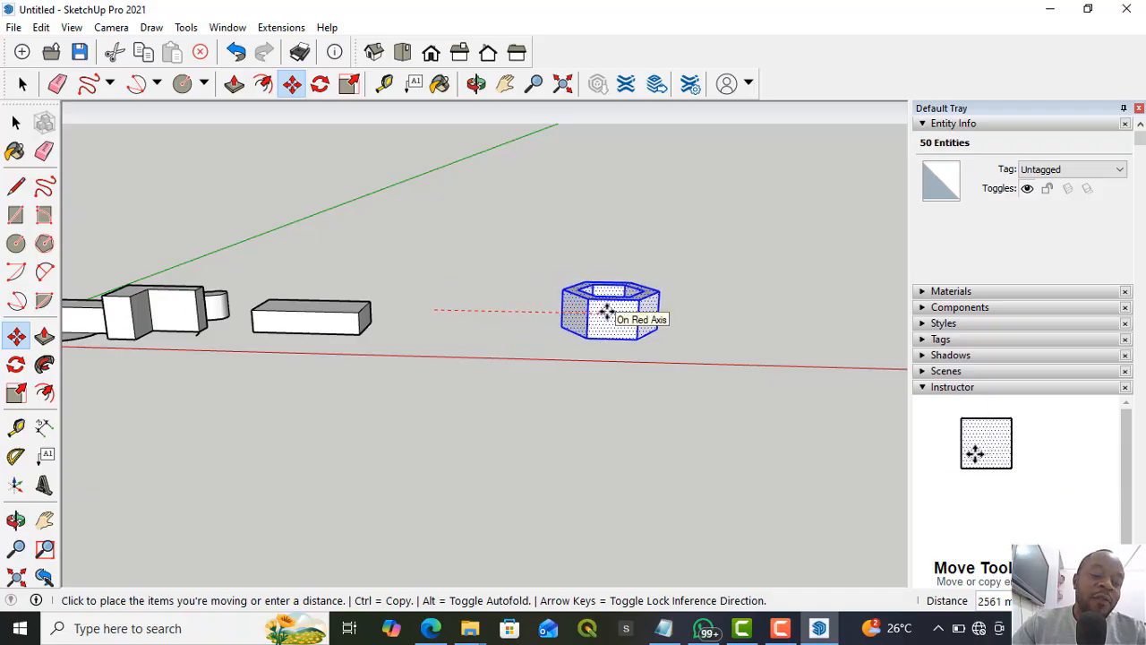
key("Escape")
left_click(445, 310)
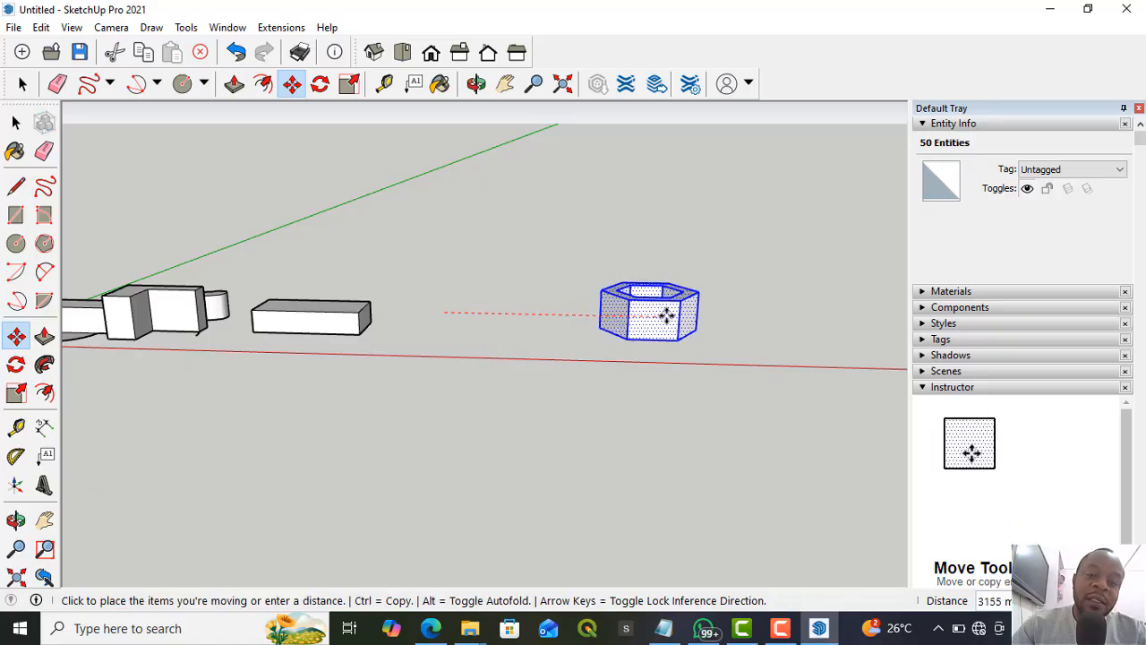
left_click(683, 315)
scroll(291, 322, "down", 1)
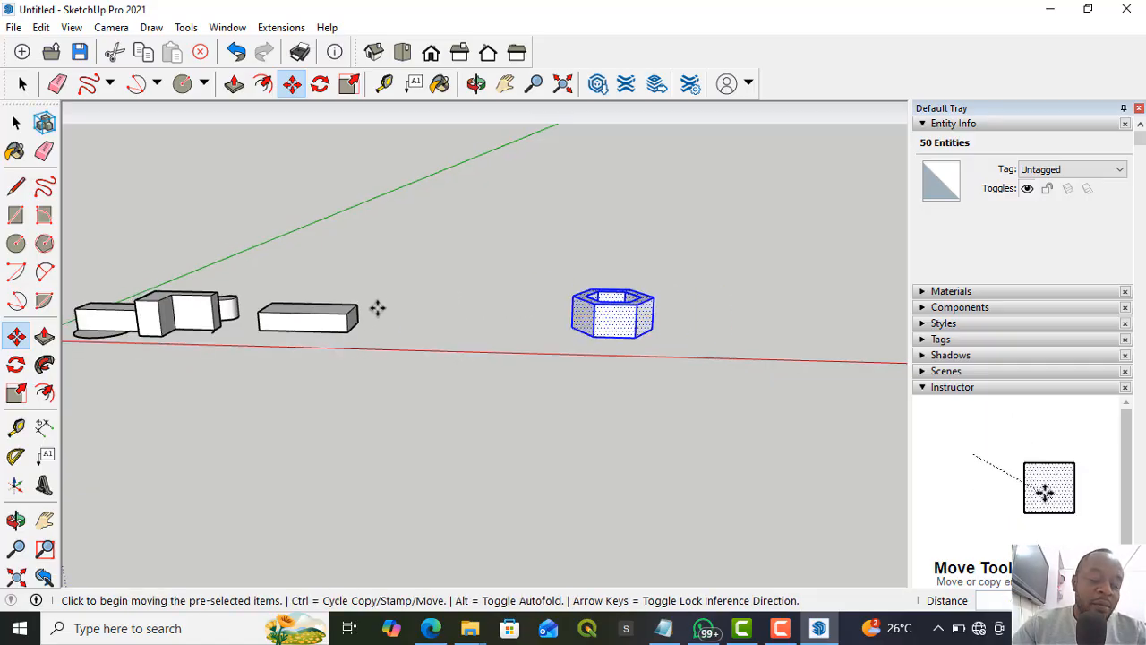
key("ctrl+z")
- Copy the selected hollow hexagonal block about 3600 mm along the red axis, away from the rectangular block
scroll(356, 302, "up", 1)
scroll(357, 303, "up", 1)
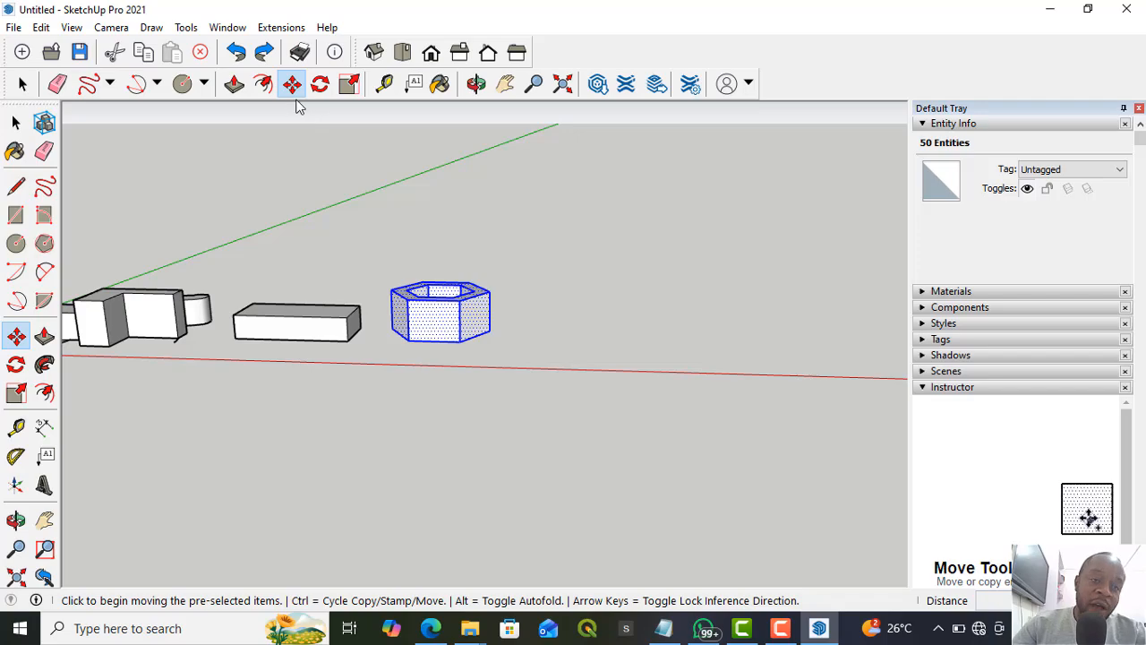
left_click(439, 323)
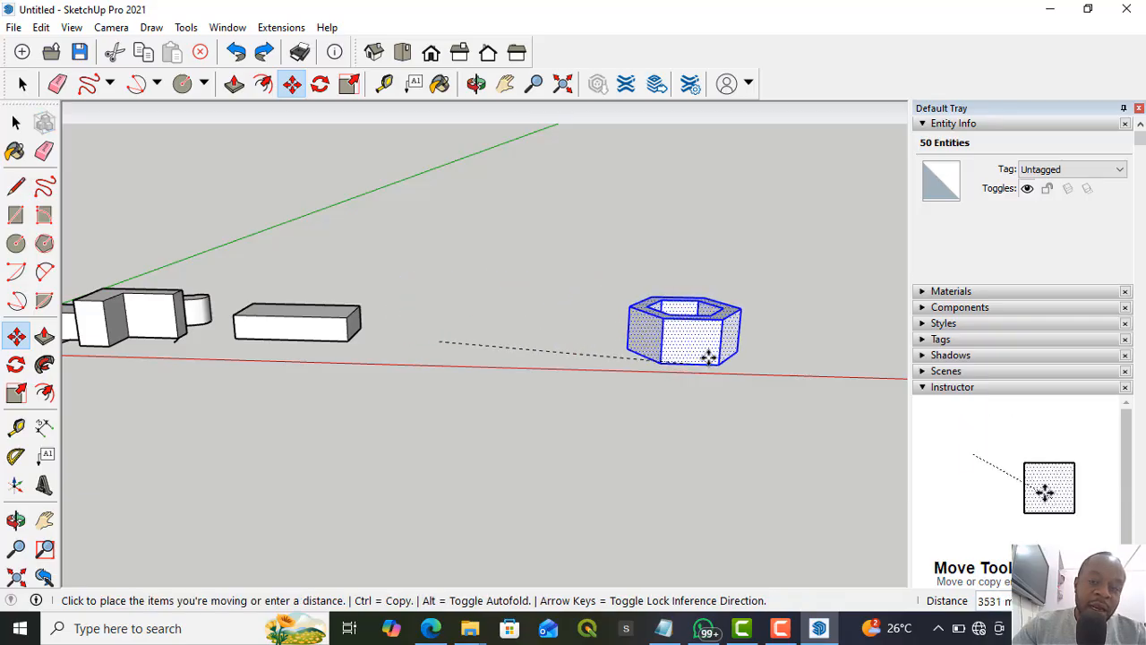
key("ctrl")
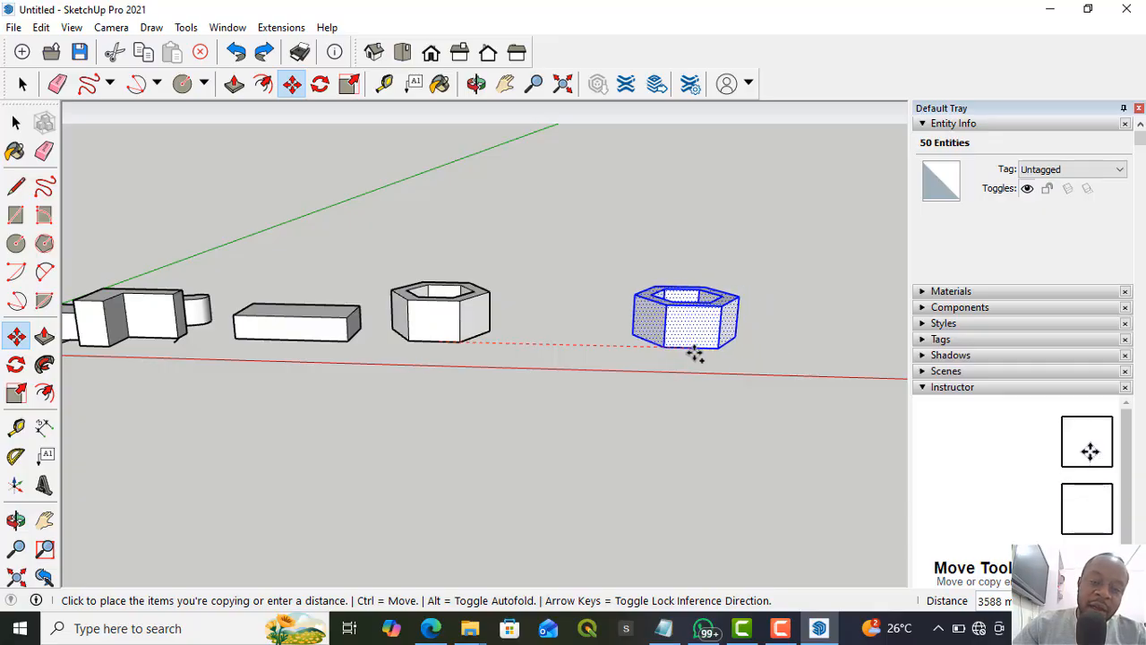
left_click(688, 350)
- Make a second copy of the hollow hexagonal block about 4400 mm further along the red axis from the first copy
scroll(275, 389, "down", 1)
scroll(275, 390, "down", 3)
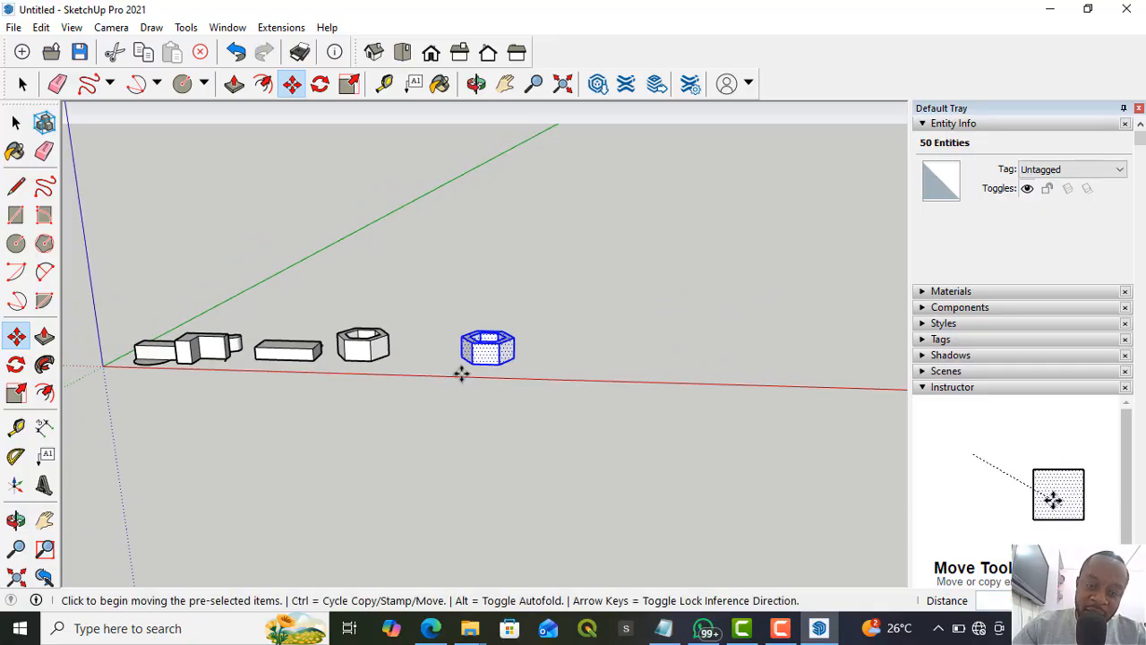
left_click(487, 358)
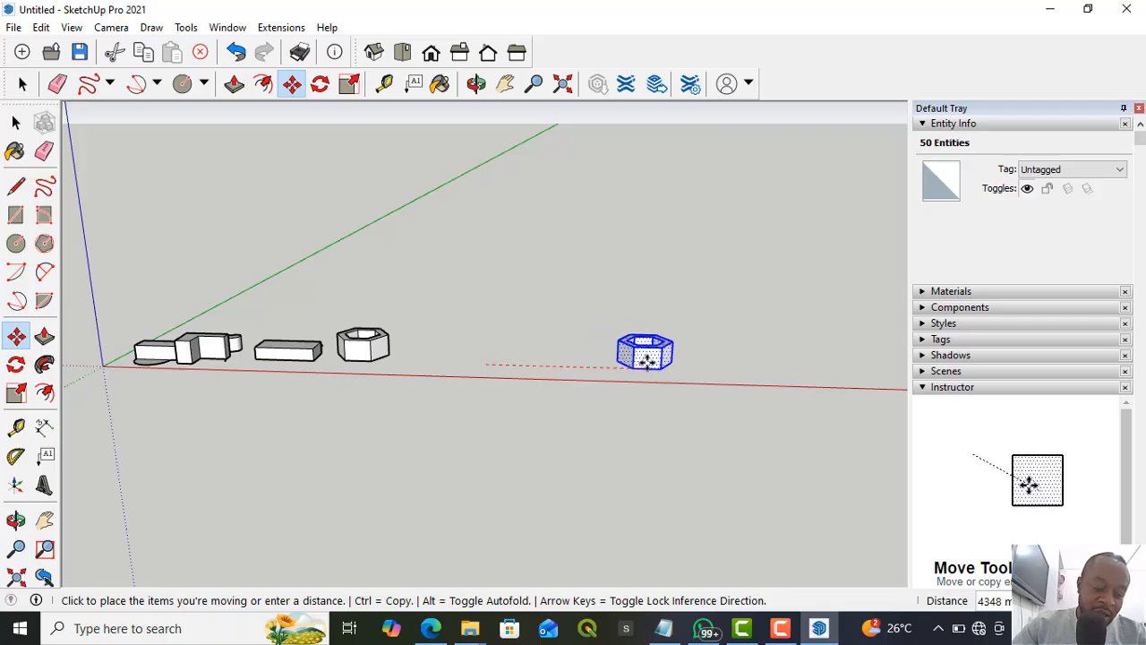
key("ctrl")
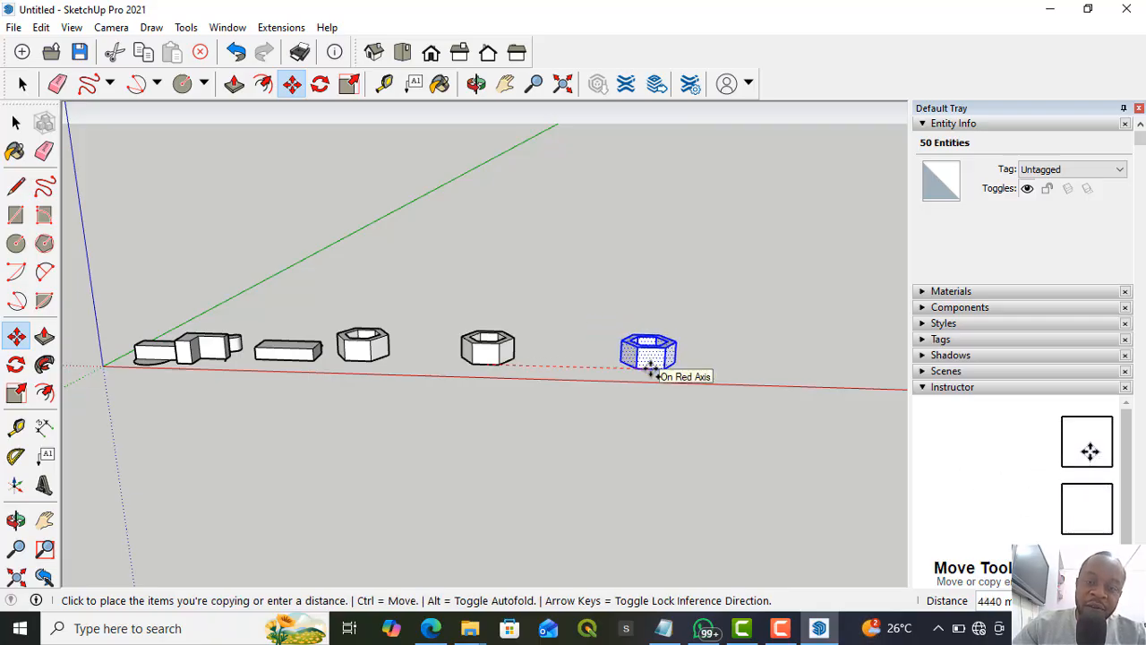
left_click(644, 370)
scroll(529, 382, "up", 2)
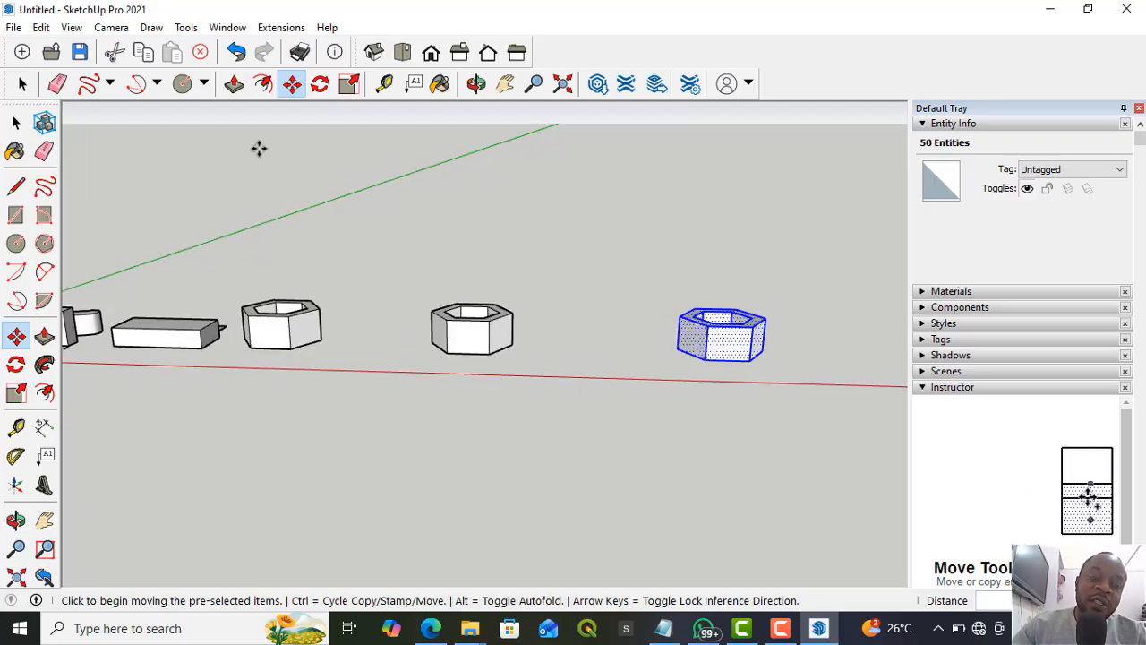
scroll(312, 230, "down", 4)
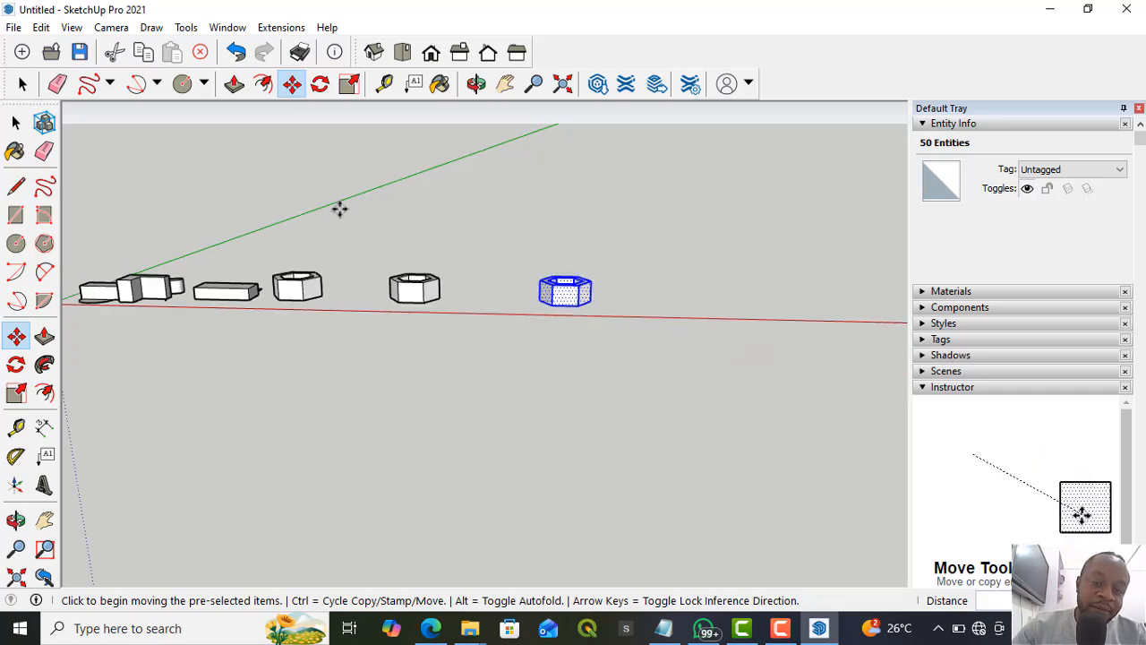
- Rotate the selected farthest copy about 80° on the horizontal plane around its lower corner, aligning with the red axis
left_click(322, 86)
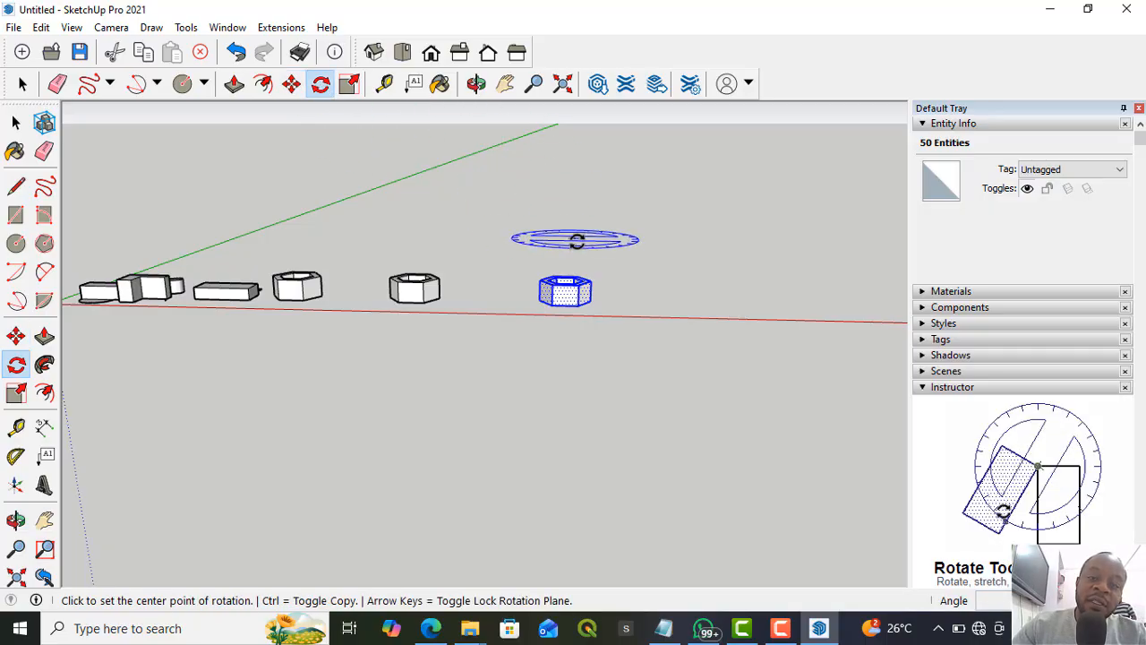
scroll(582, 283, "up", 1)
scroll(578, 283, "up", 3)
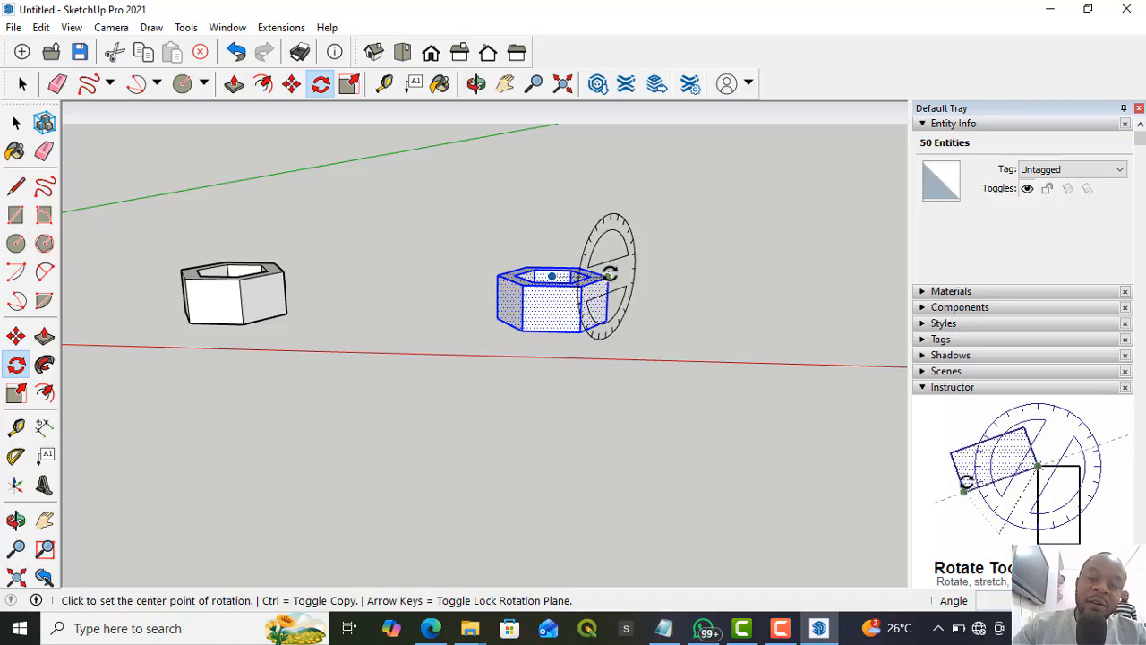
scroll(607, 324, "up", 1)
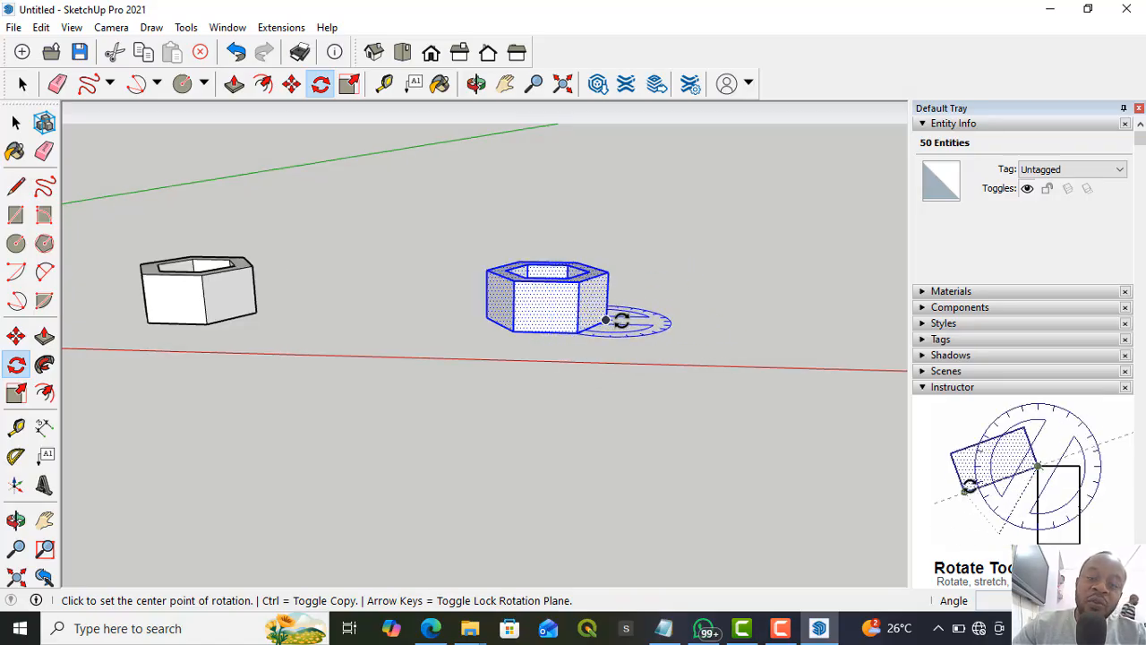
scroll(606, 328, "up", 3)
scroll(606, 327, "up", 2)
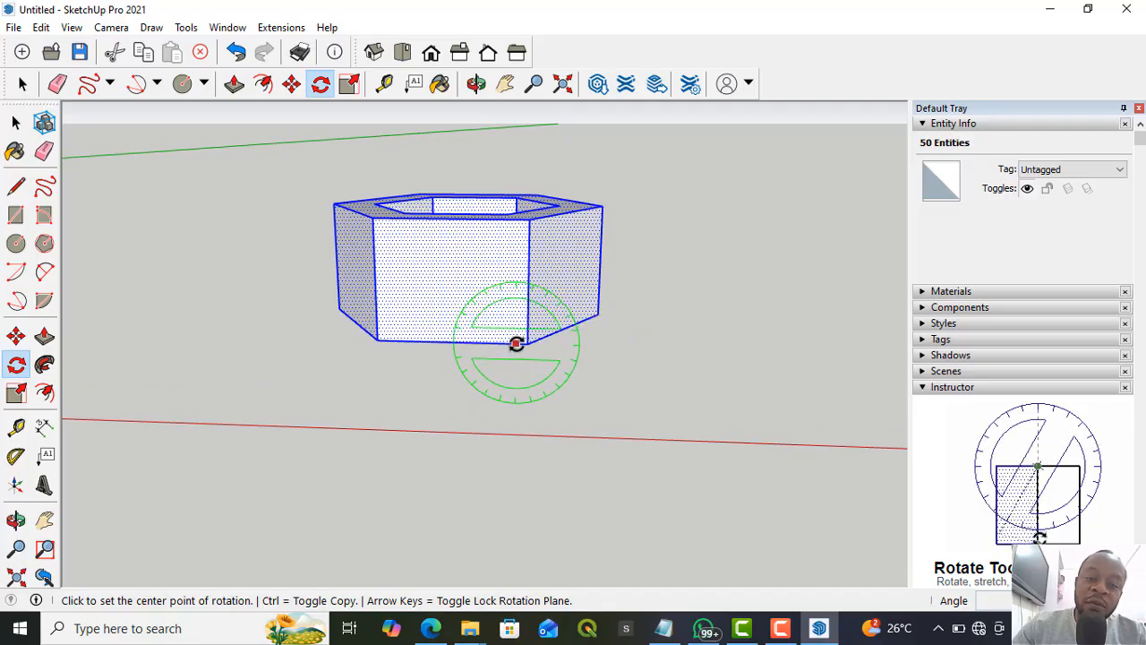
scroll(529, 349, "up", 1)
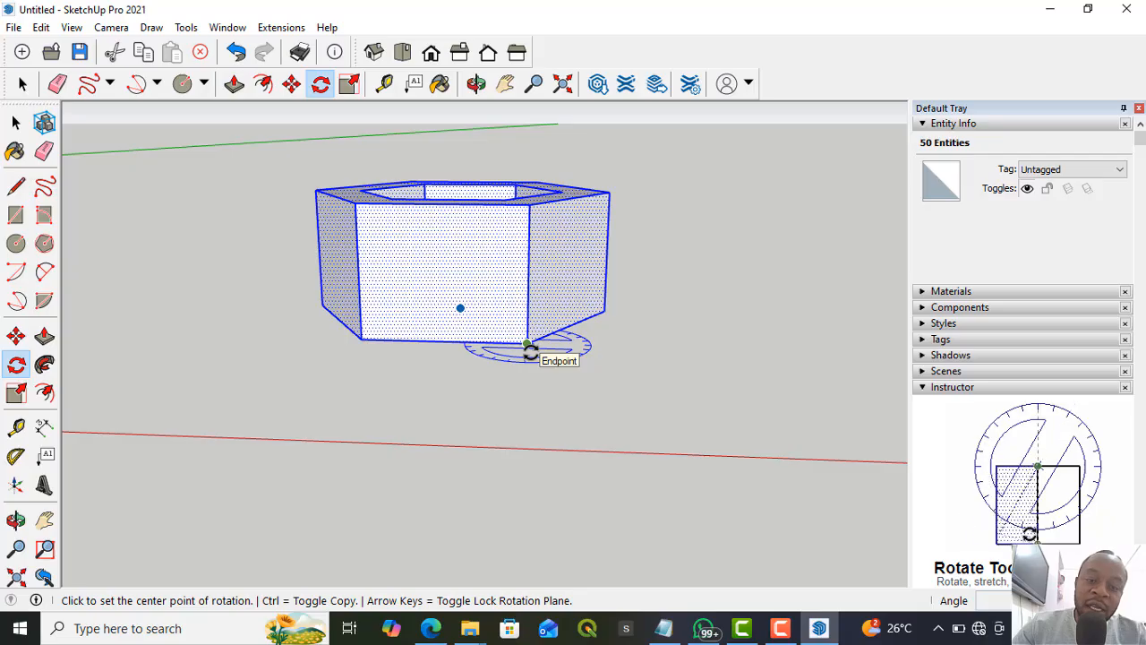
scroll(530, 352, "up", 2)
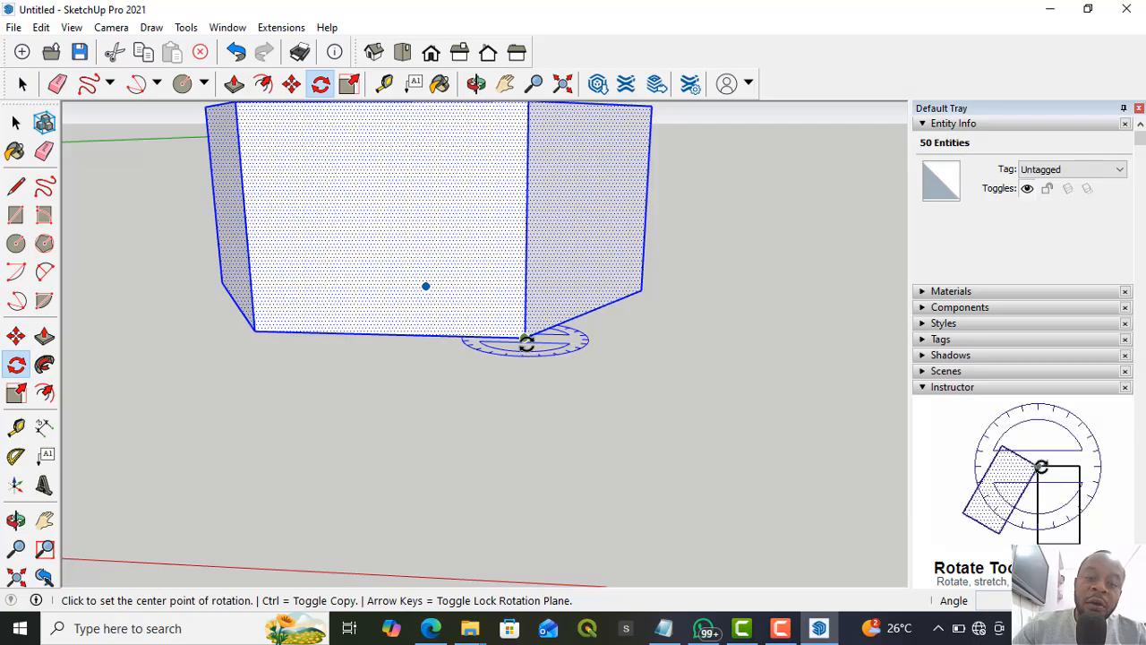
scroll(526, 342, "up", 1)
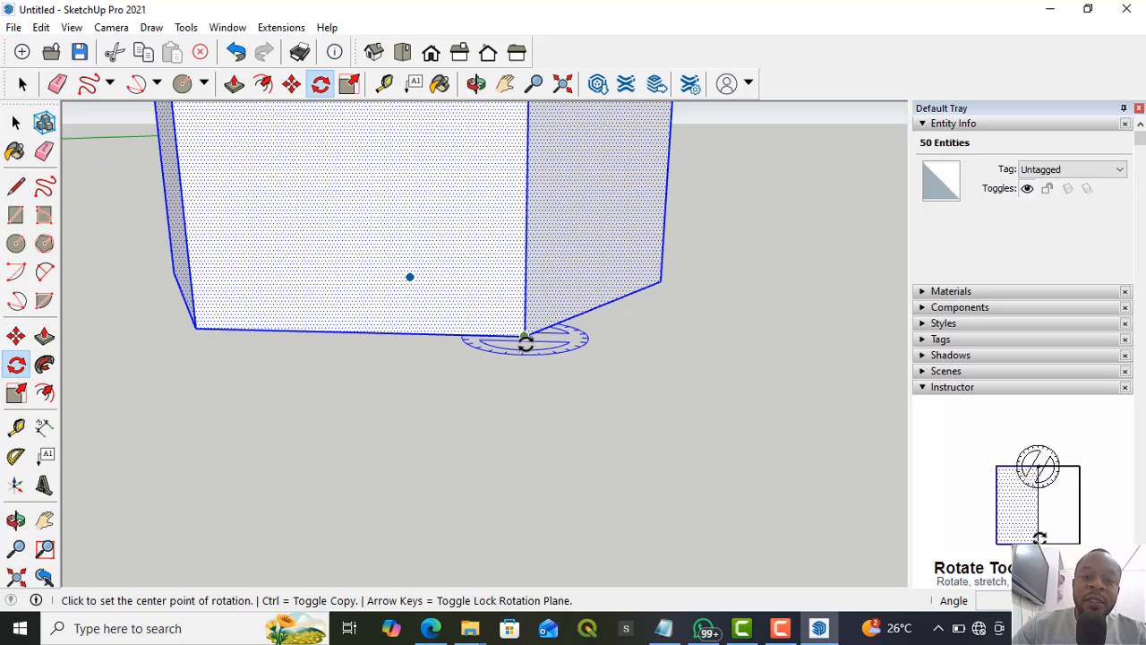
left_click(525, 342)
scroll(550, 394, "up", 3)
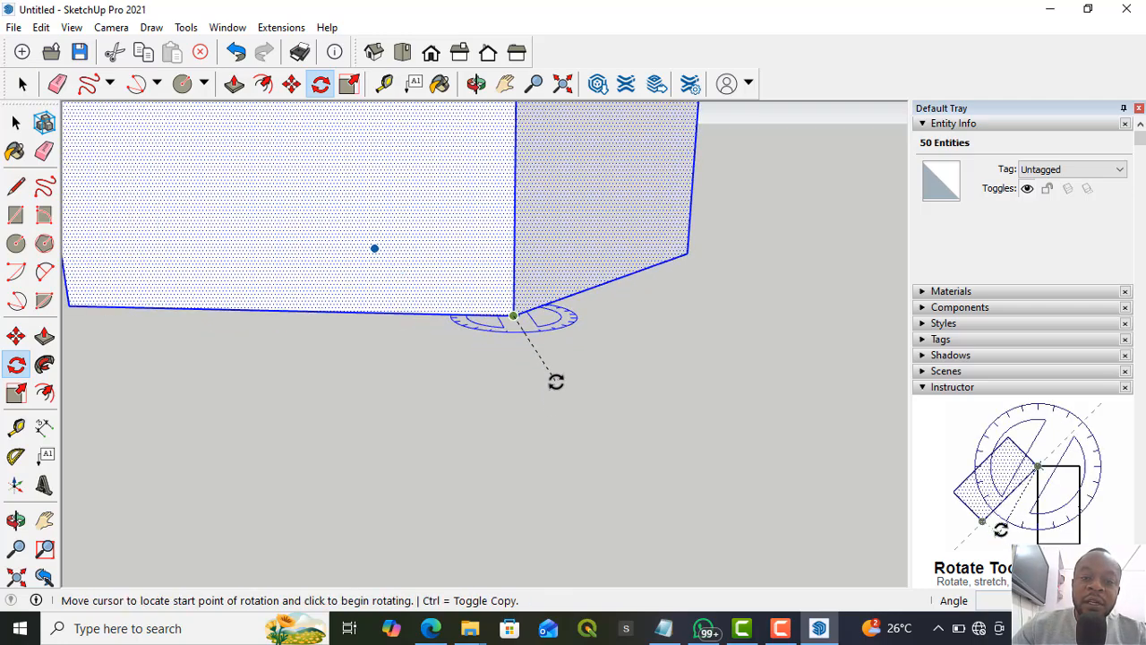
scroll(555, 382, "up", 1)
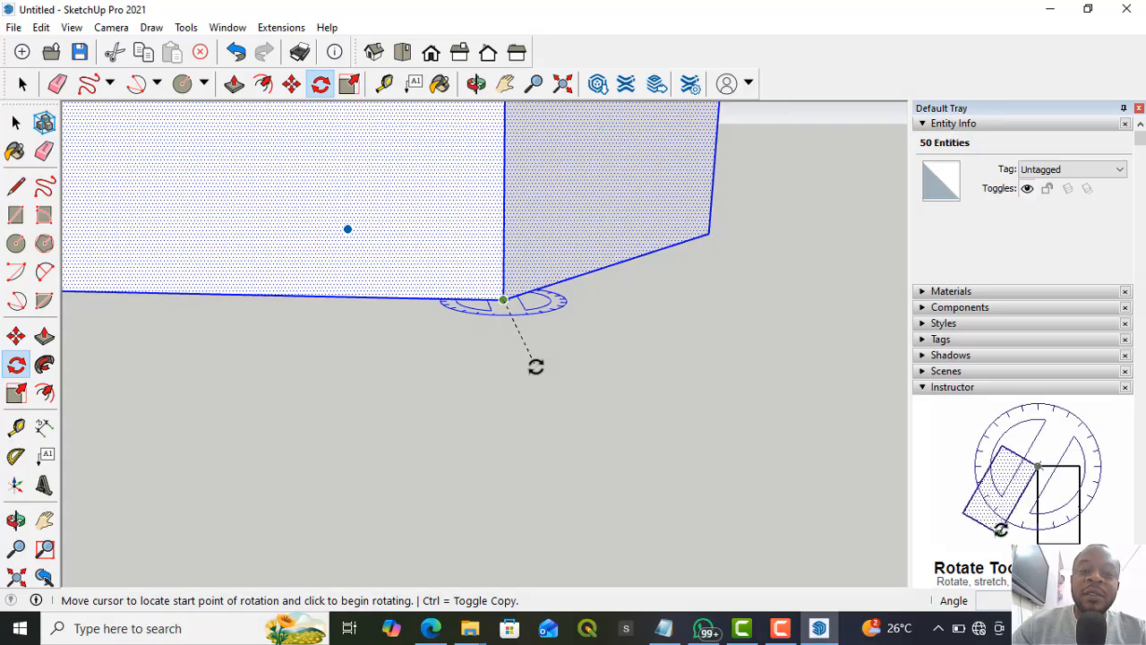
left_click(535, 366)
scroll(594, 361, "down", 2)
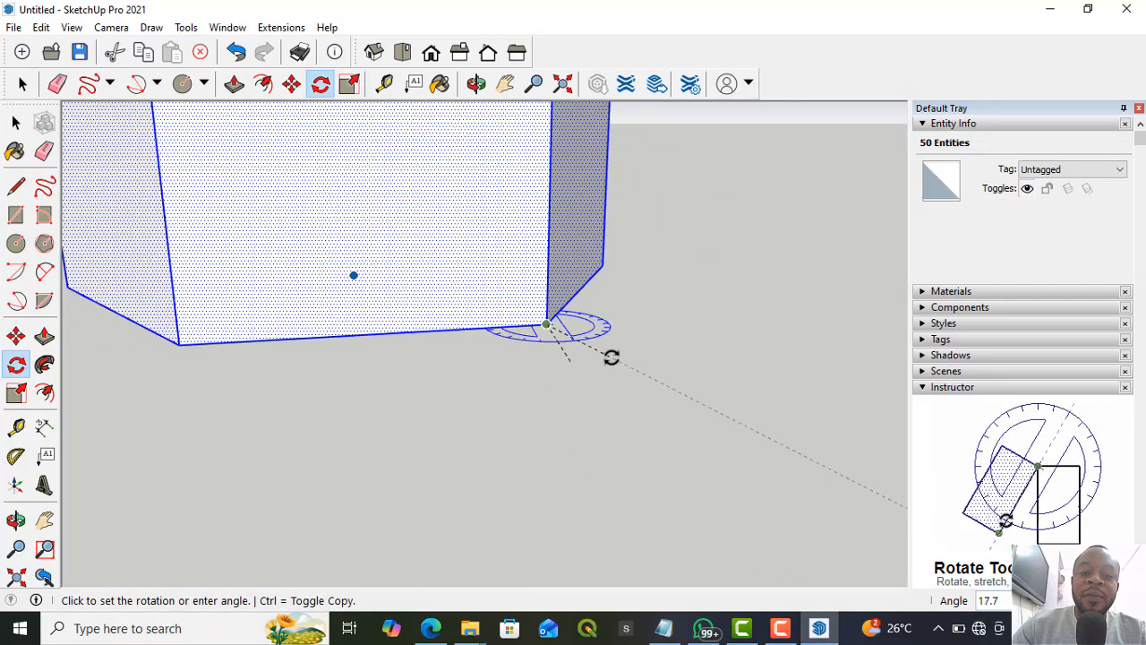
scroll(610, 358, "down", 3)
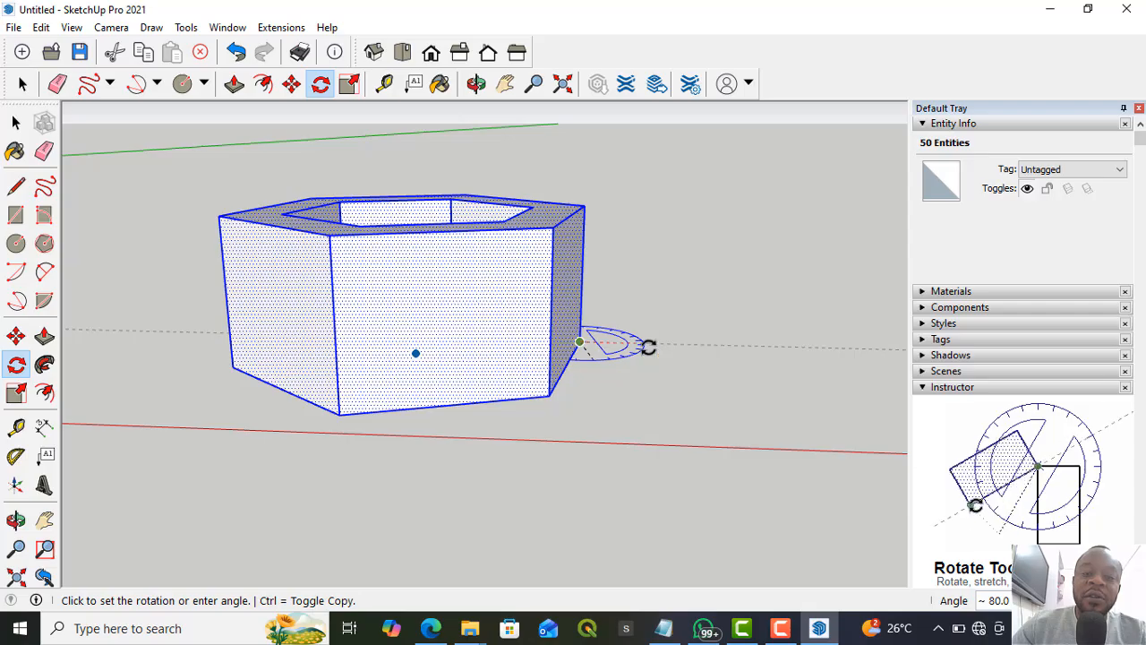
scroll(650, 340, "up", 4)
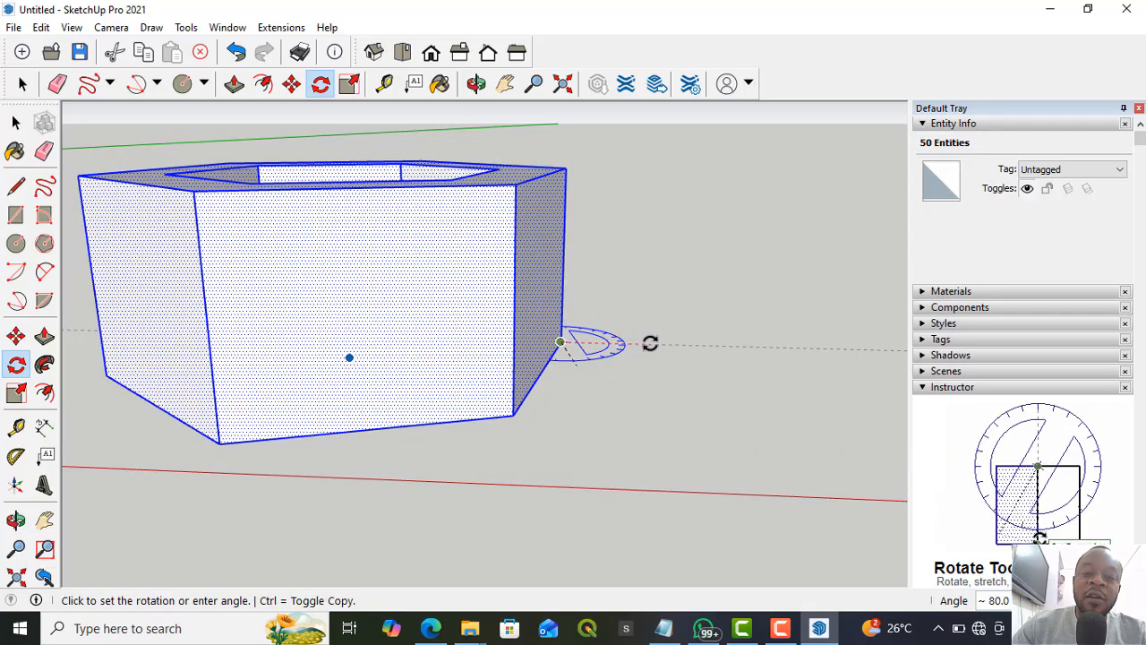
scroll(618, 345, "down", 4)
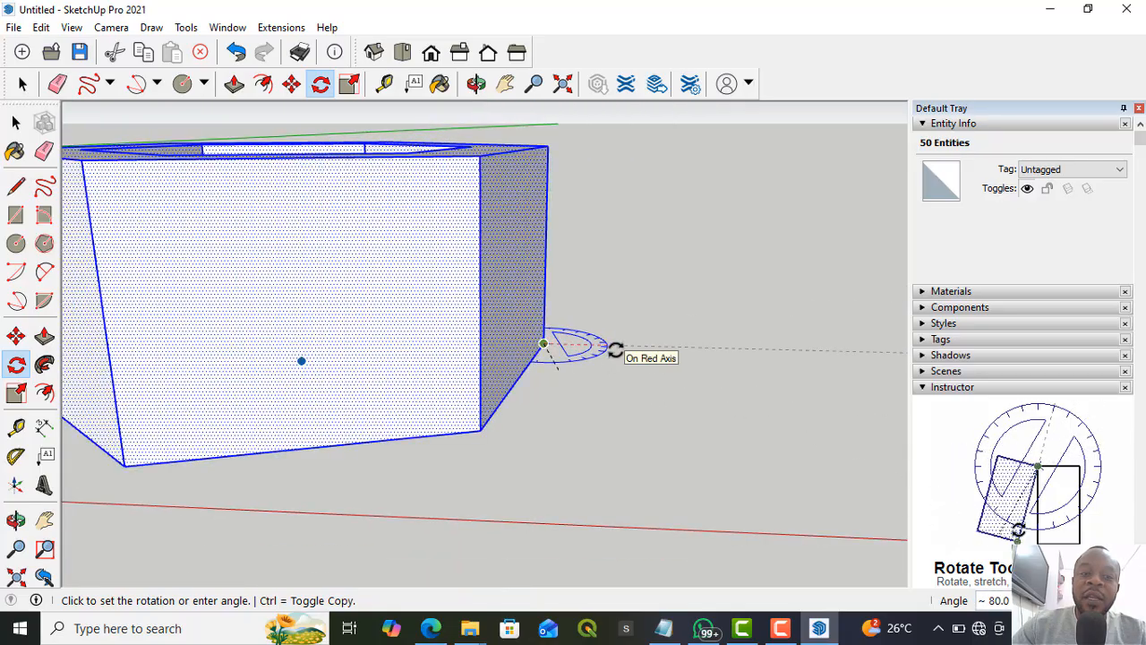
key("Escape")
scroll(684, 368, "down", 4)
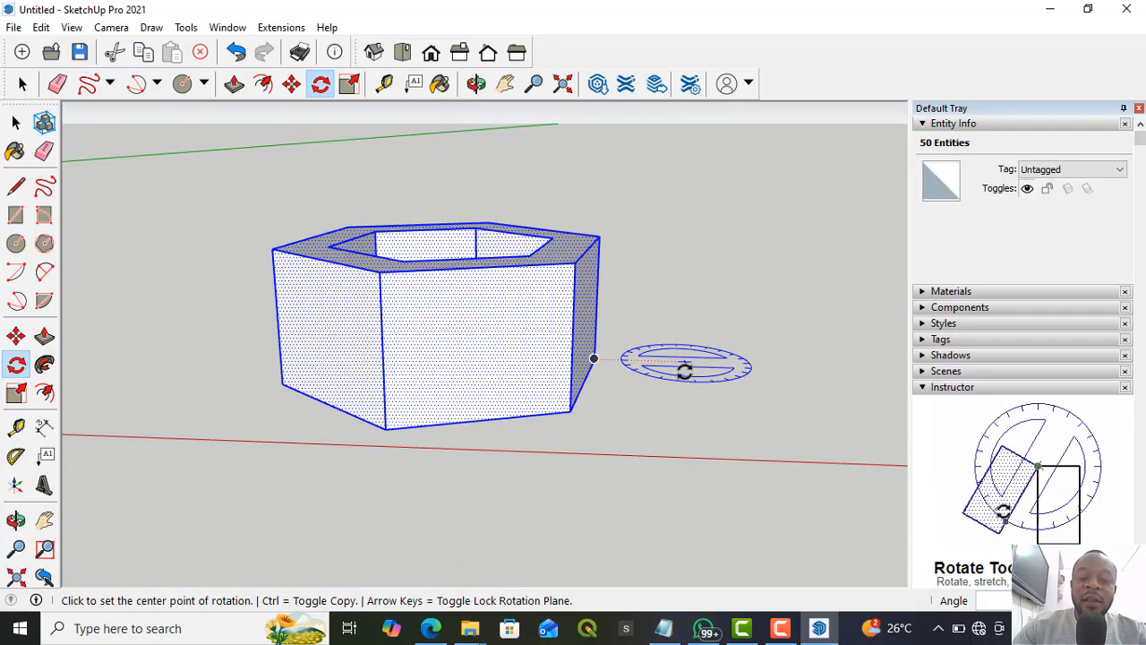
- Rotate the selected copy 90° on a vertical plane around a point on its front upright edge, tipping it onto its side
scroll(683, 368, "down", 6)
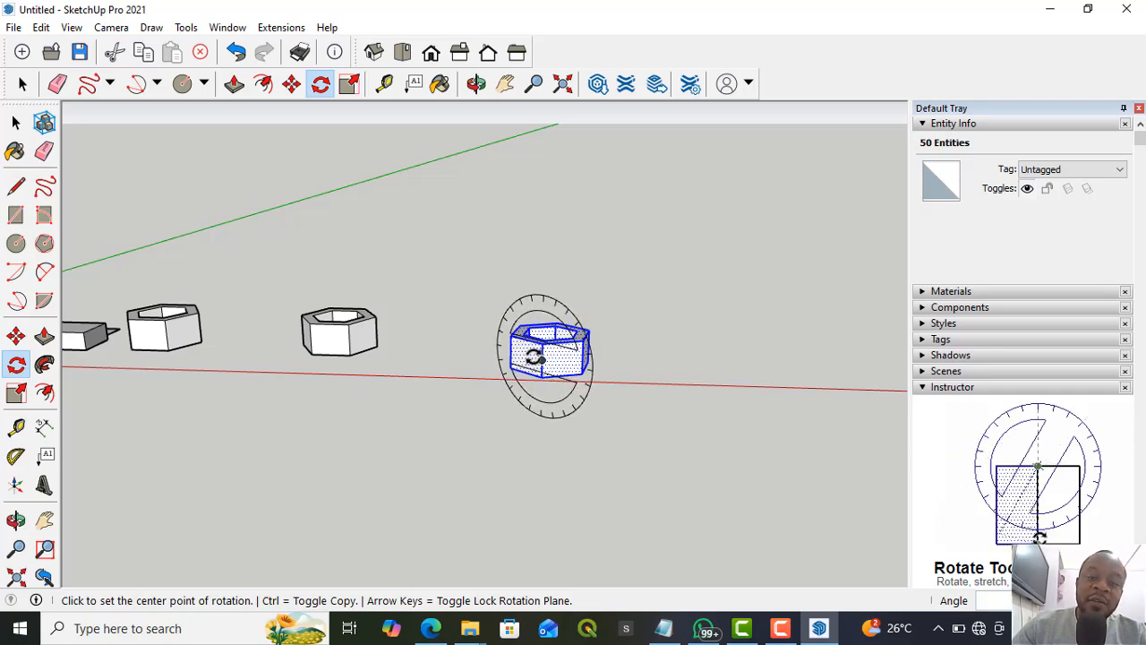
left_click(540, 359)
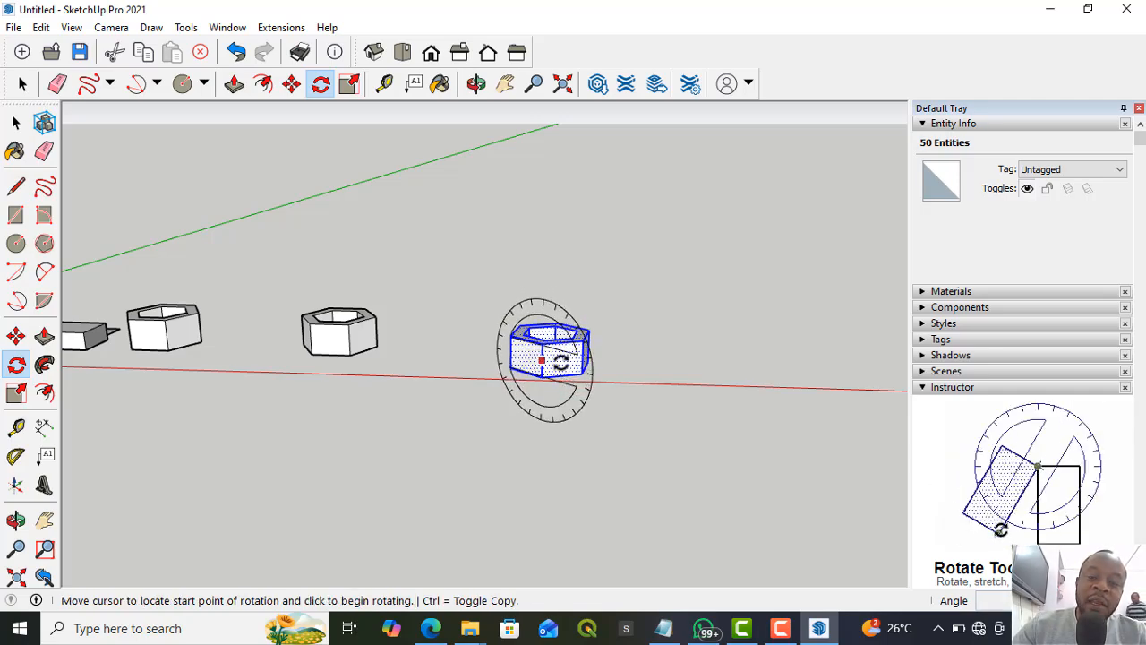
left_click(608, 382)
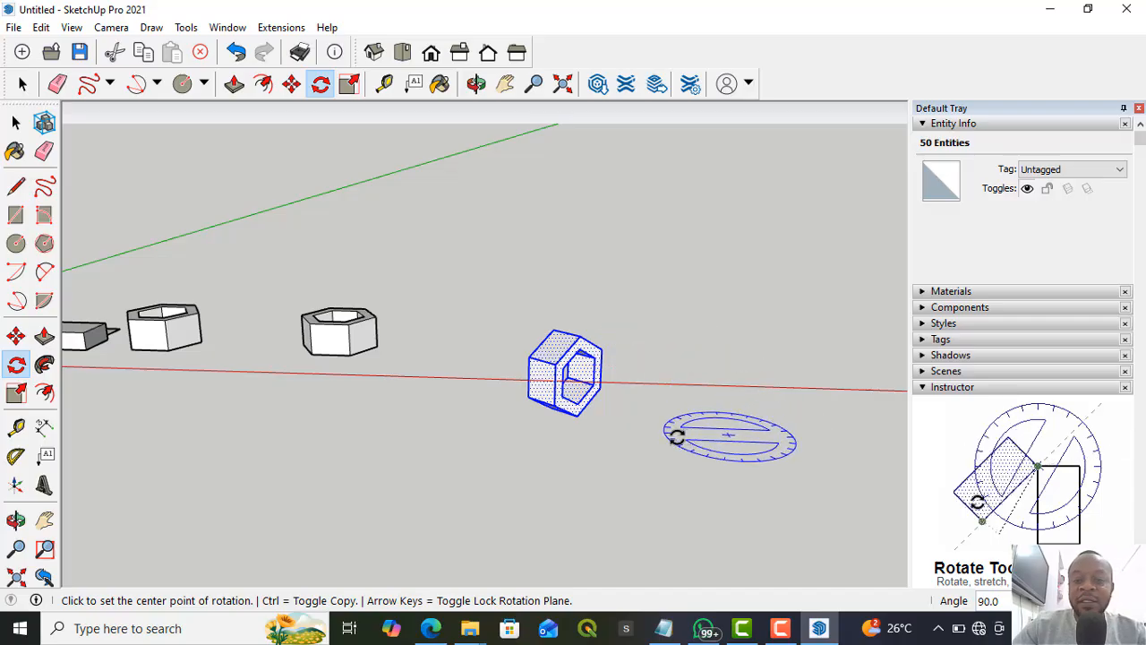
- Rotate the tipped hexagonal block 60° in the plane of its hexagonal opening, around the midpoint of its side edge
scroll(558, 417, "up", 5)
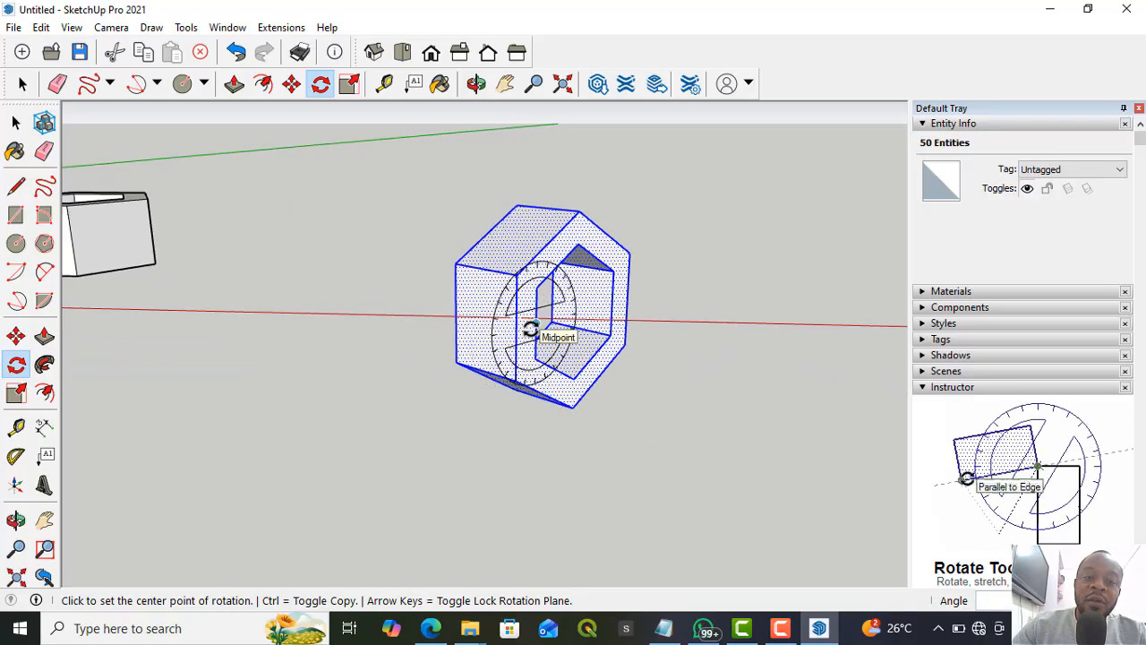
left_click(516, 329)
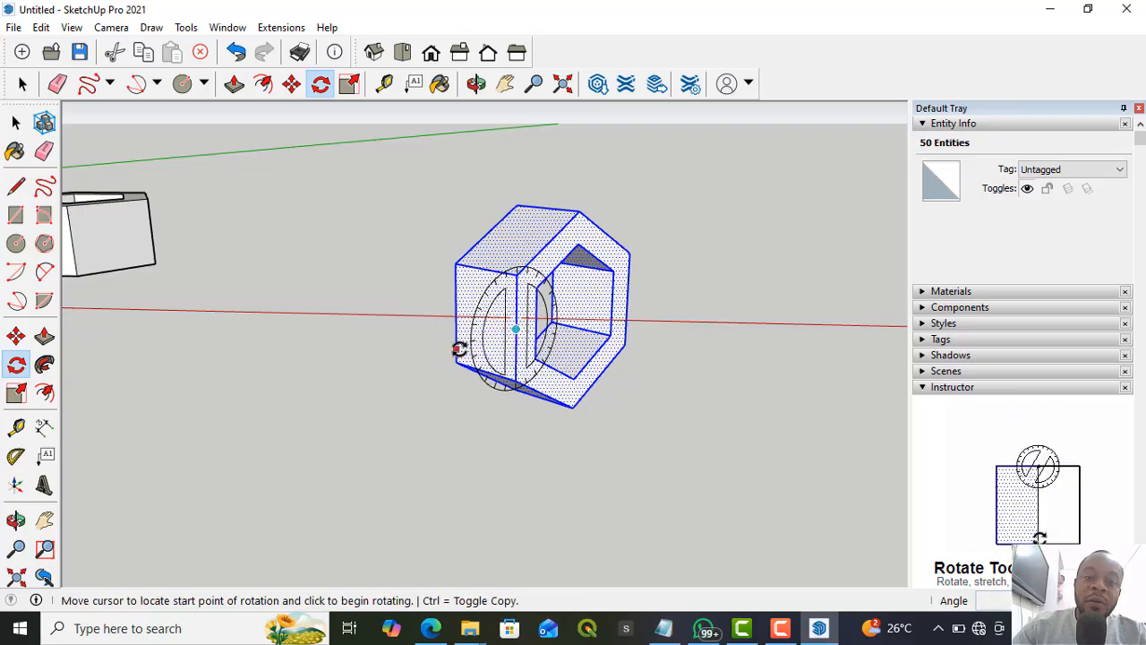
left_click(468, 350)
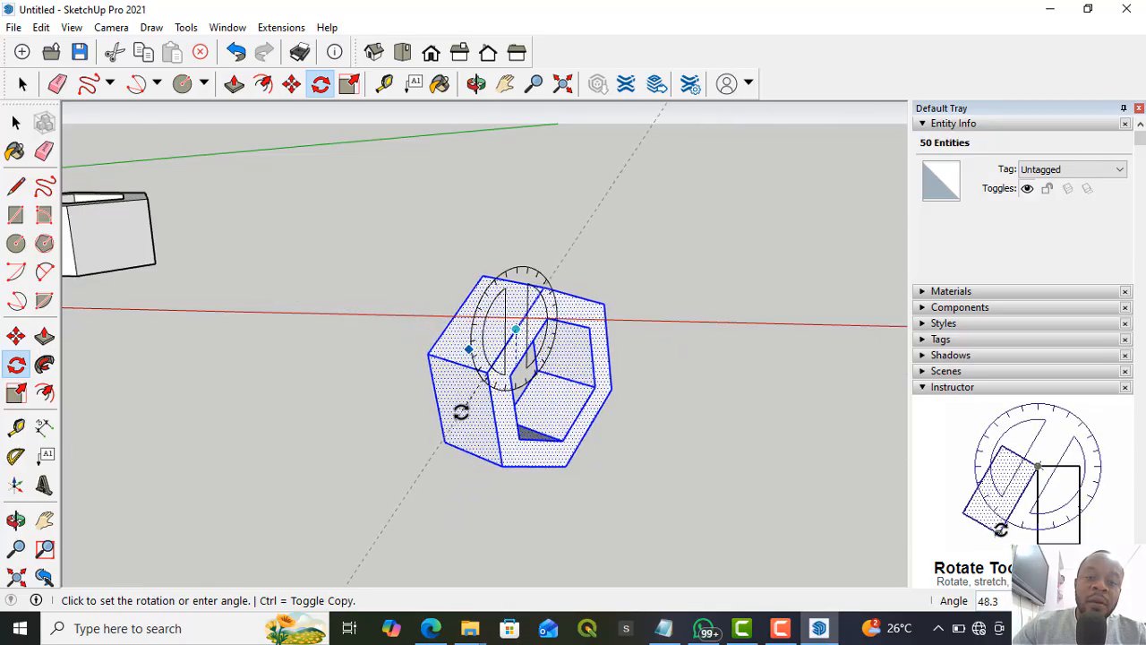
left_click(439, 410)
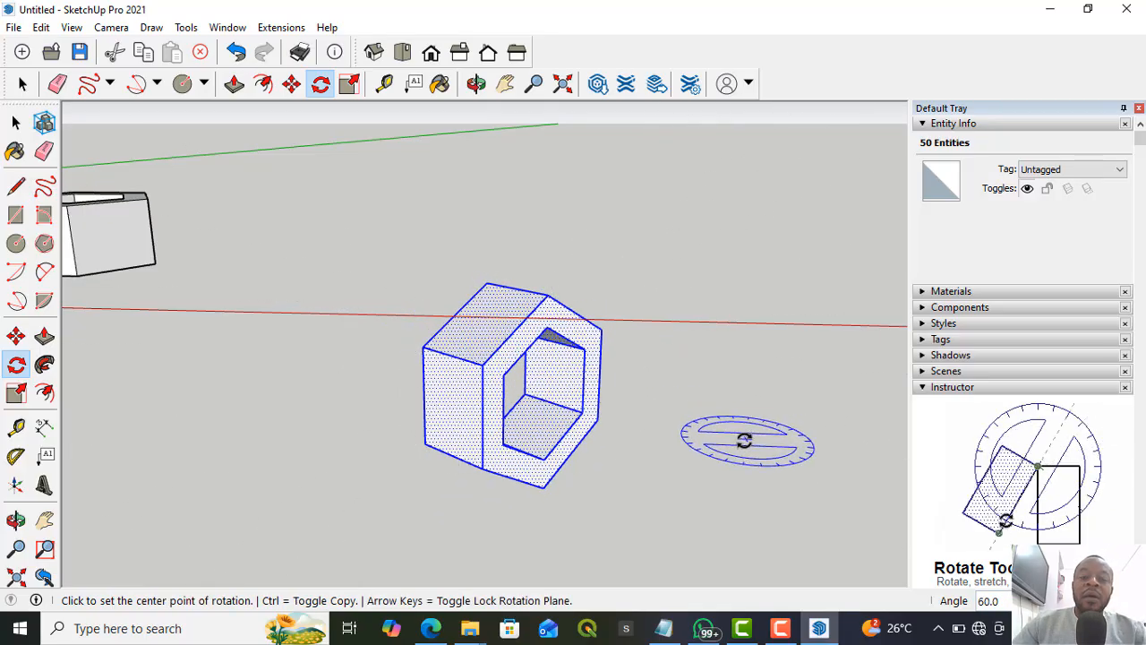
scroll(368, 254, "down", 5)
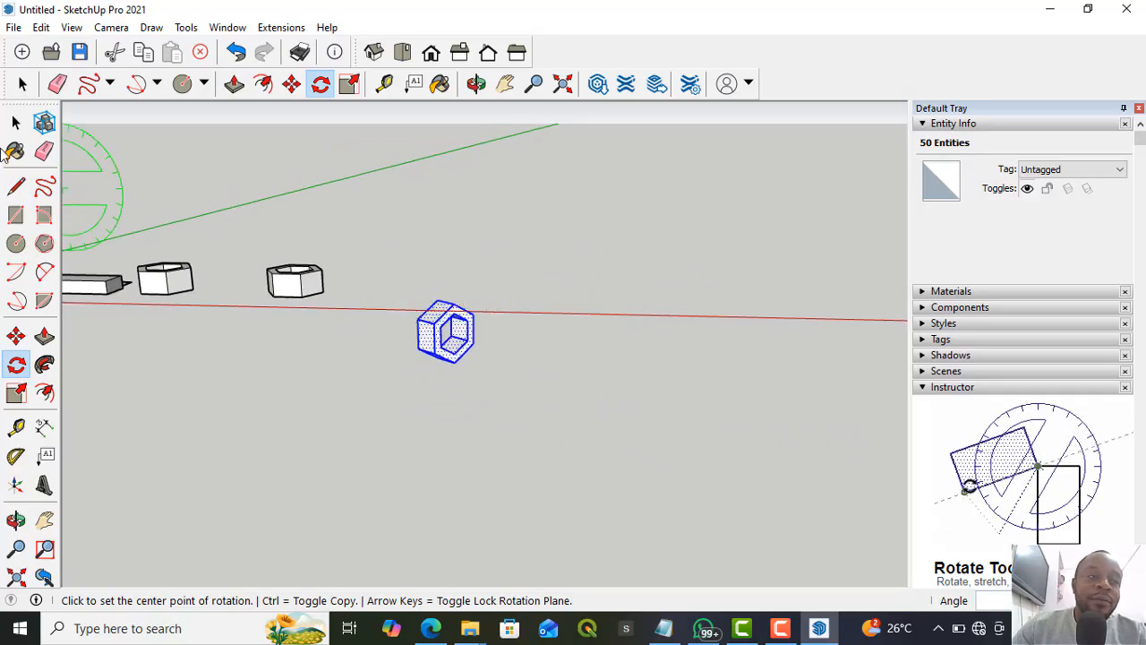
- Select the middle hollow hexagonal block and enlarge it uniformly about its opposite corner with the Scale tool
left_click(22, 84)
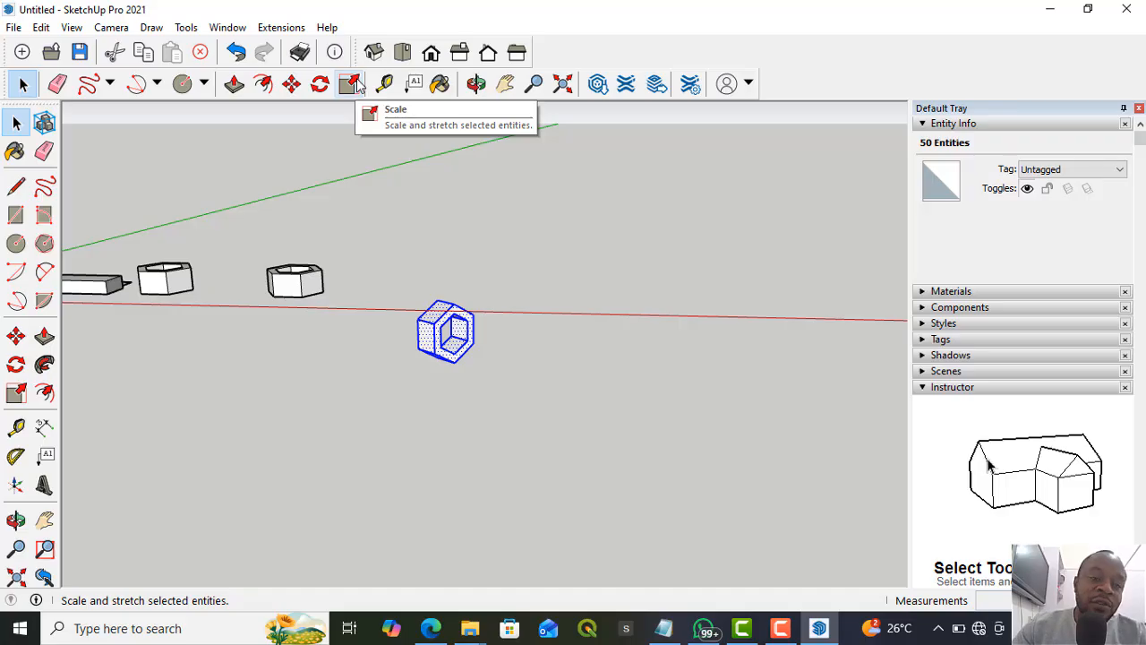
scroll(251, 291, "up", 3)
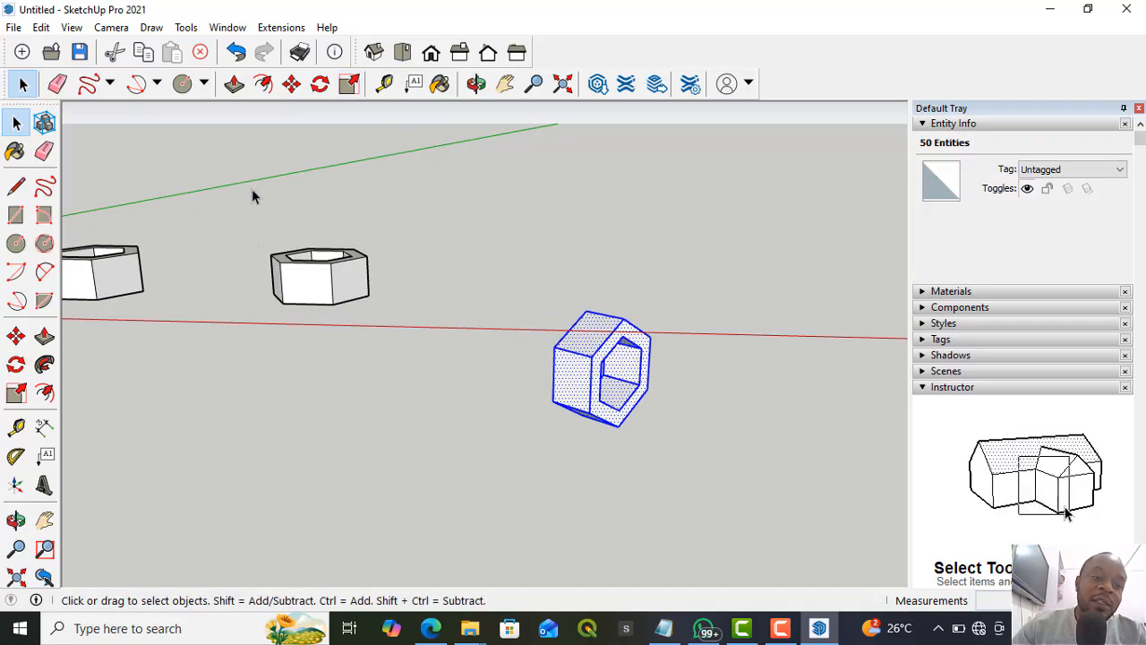
scroll(418, 267, "down", 2)
left_click_drag(248, 227, 430, 321)
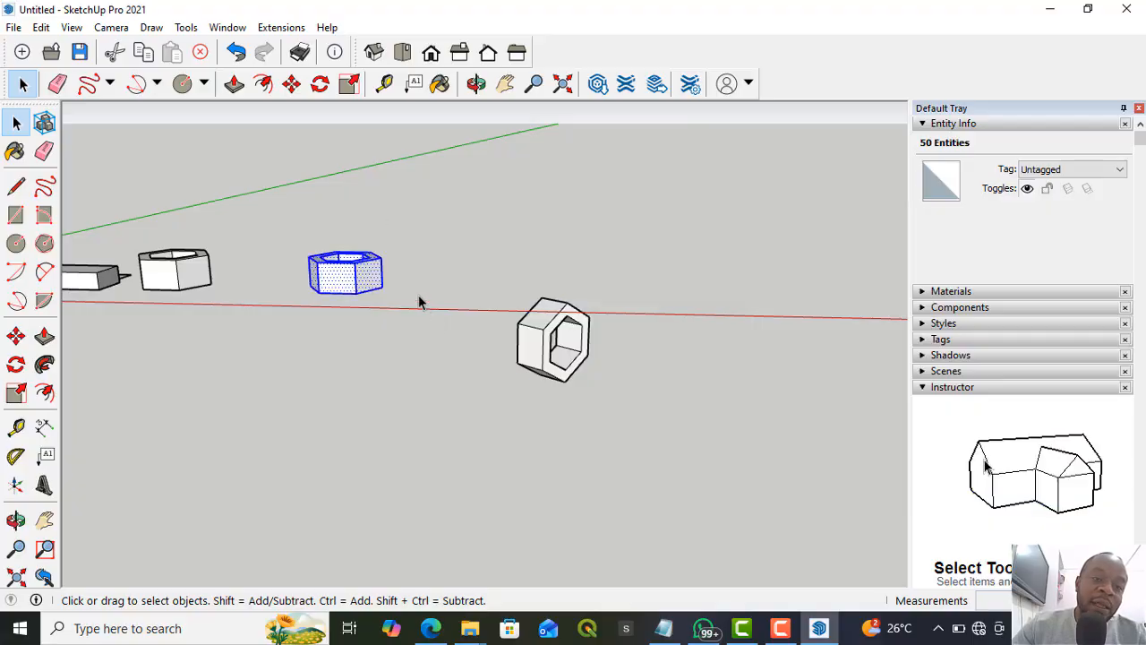
left_click(349, 86)
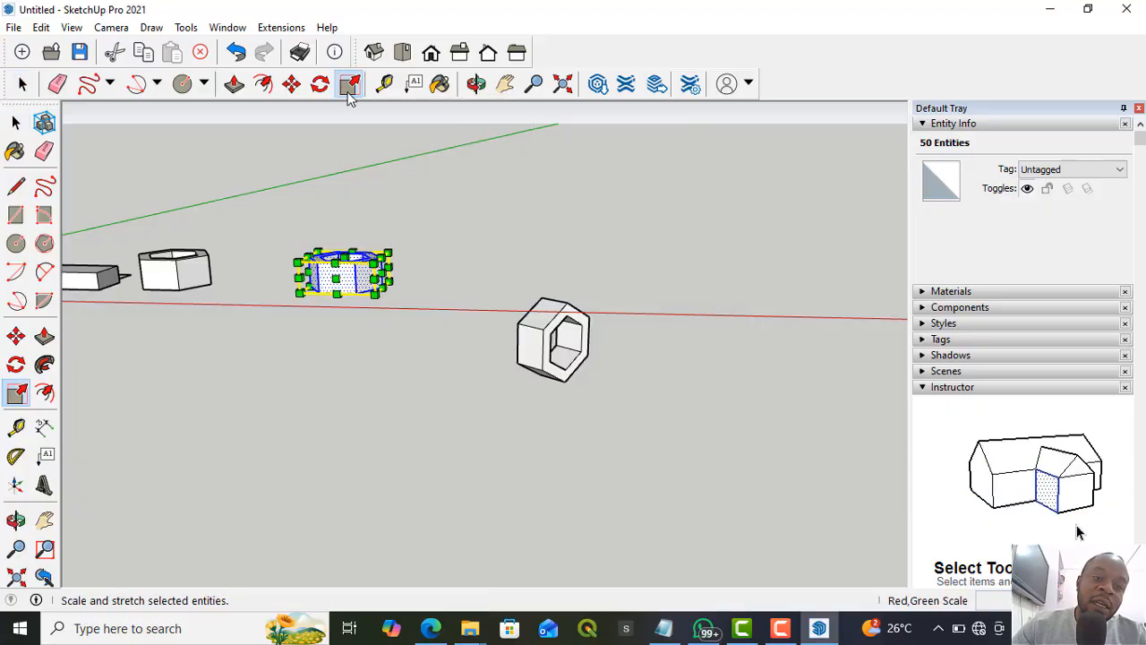
scroll(372, 261, "up", 5)
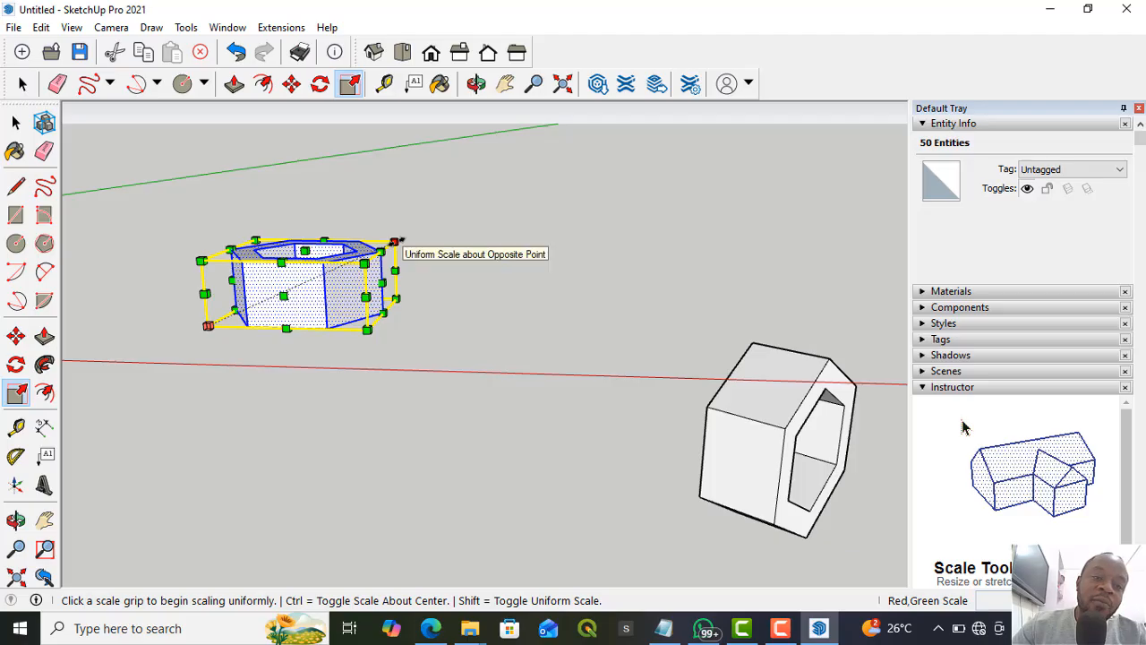
left_click(398, 242)
left_click(614, 144)
scroll(366, 319, "down", 1)
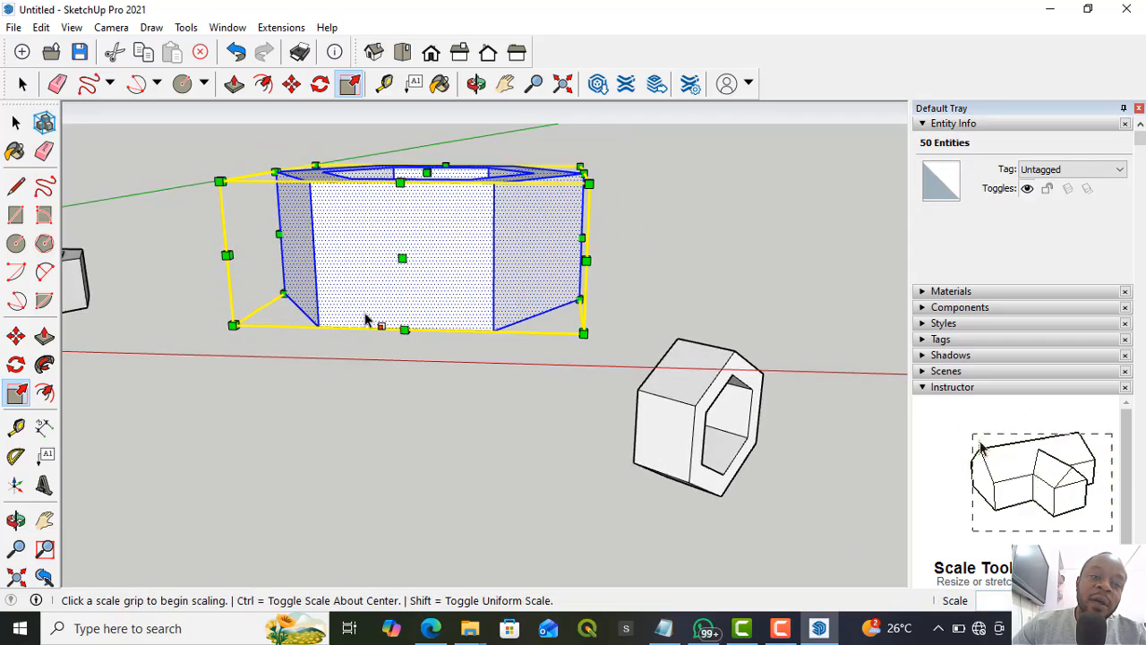
- Flatten the enlarged block by scaling its height along the blue axis to about 0.27
scroll(366, 320, "down", 2)
scroll(411, 336, "down", 2)
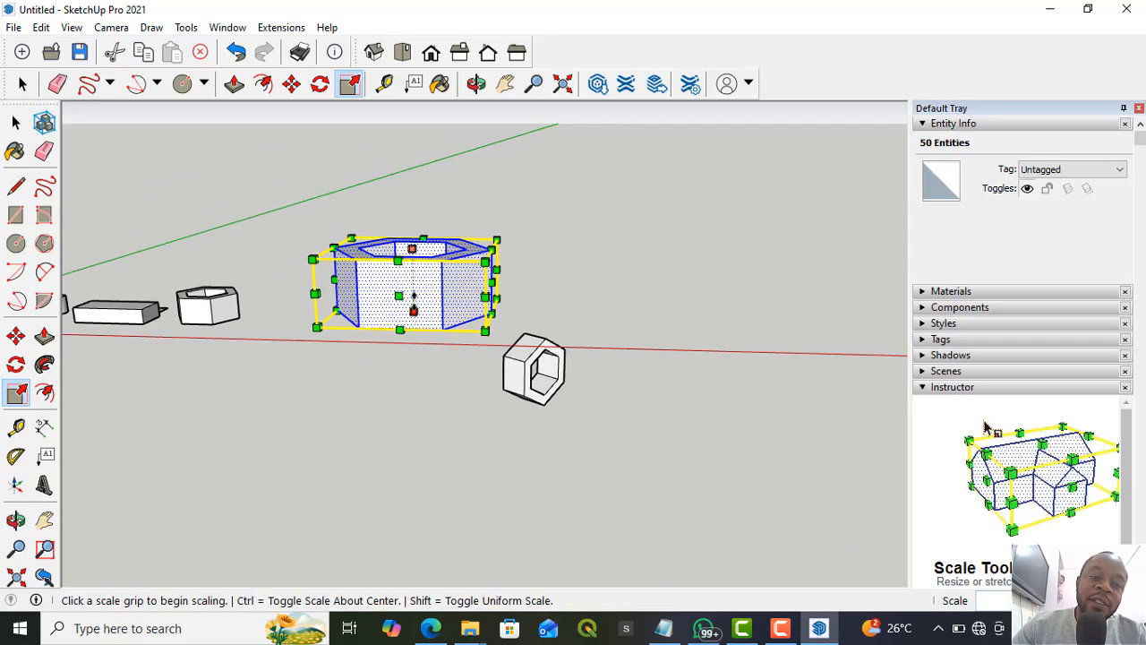
left_click(411, 249)
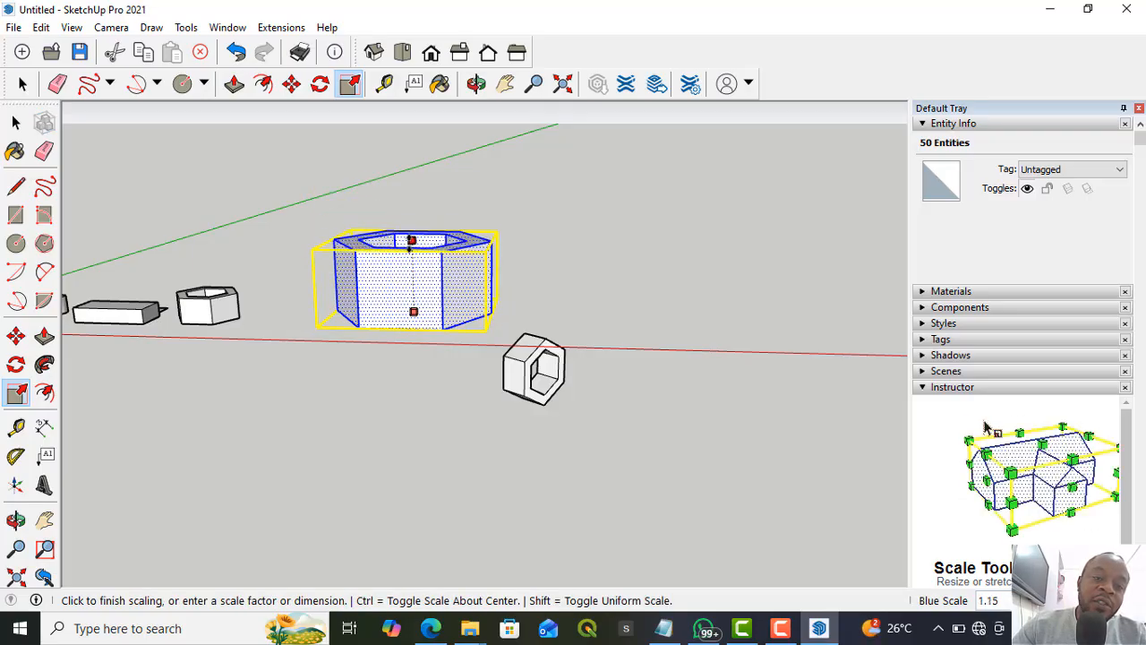
left_click(405, 290)
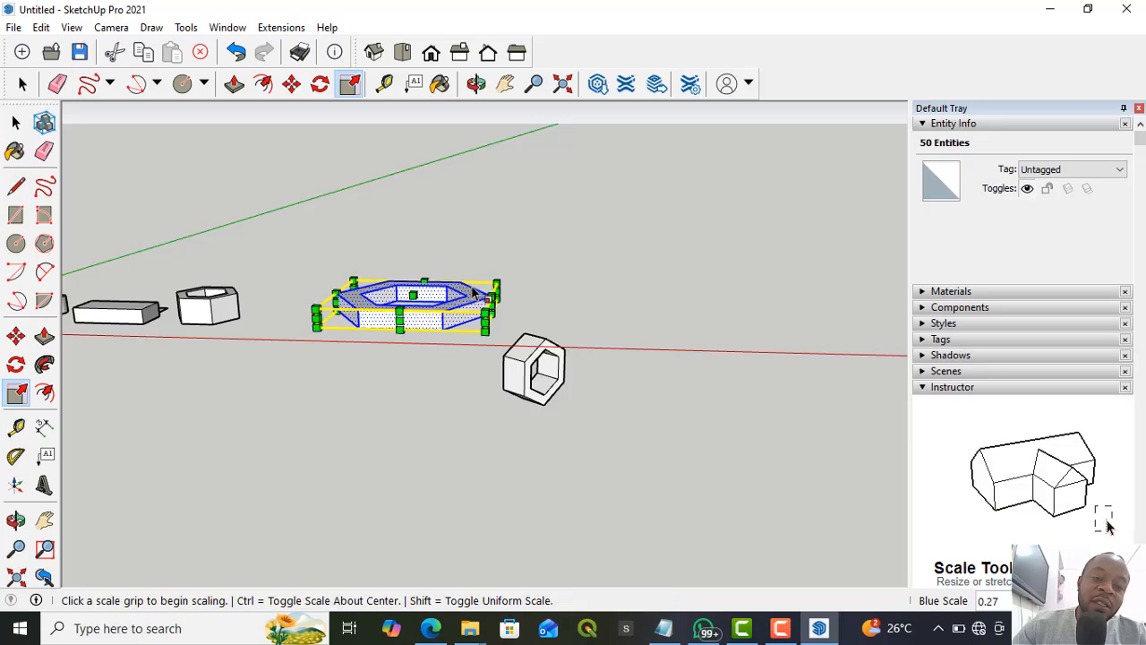
- Enlarge the flattened hexagonal block uniformly from its upper back corner about the opposite corner
scroll(492, 295, "up", 2)
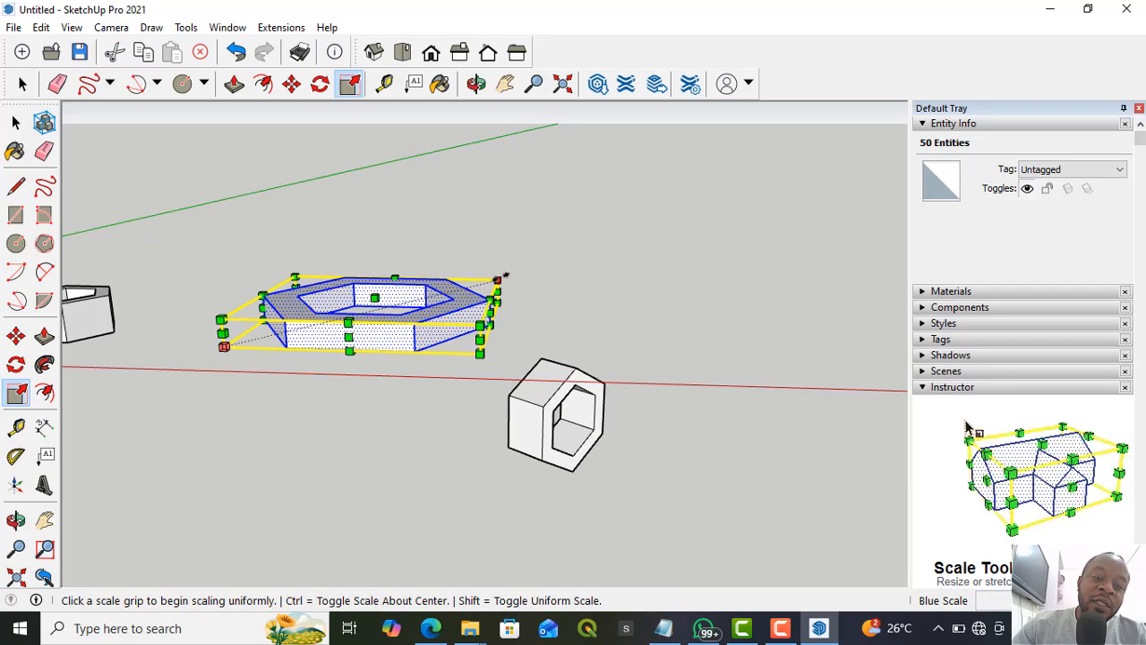
left_click(497, 279)
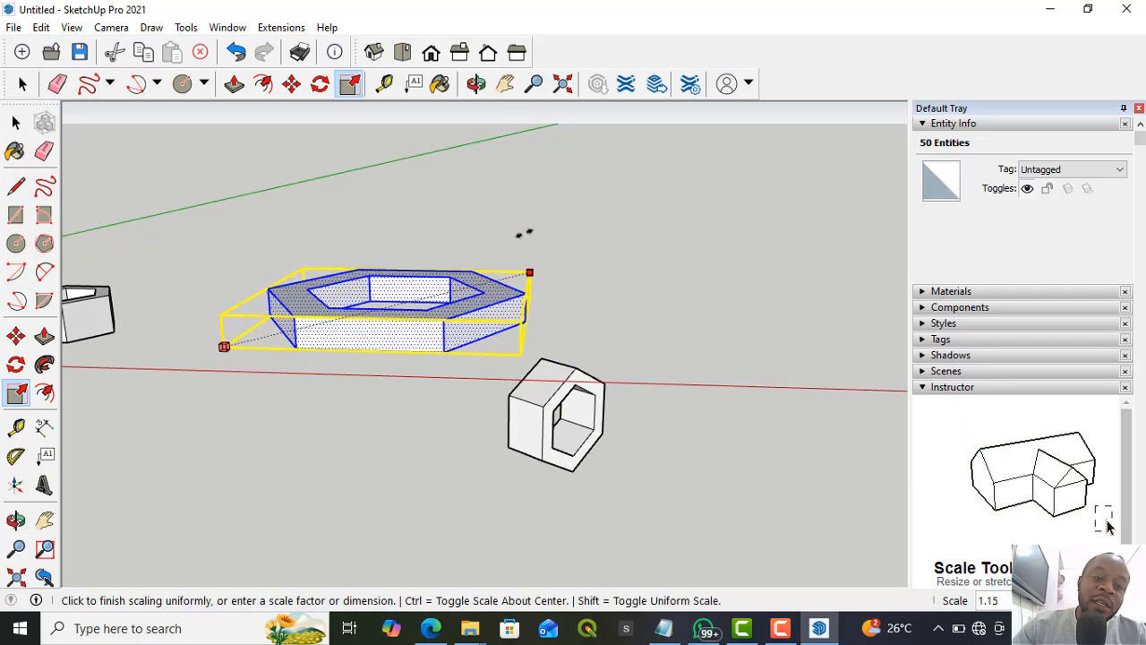
left_click(609, 116)
scroll(618, 298, "up", 2)
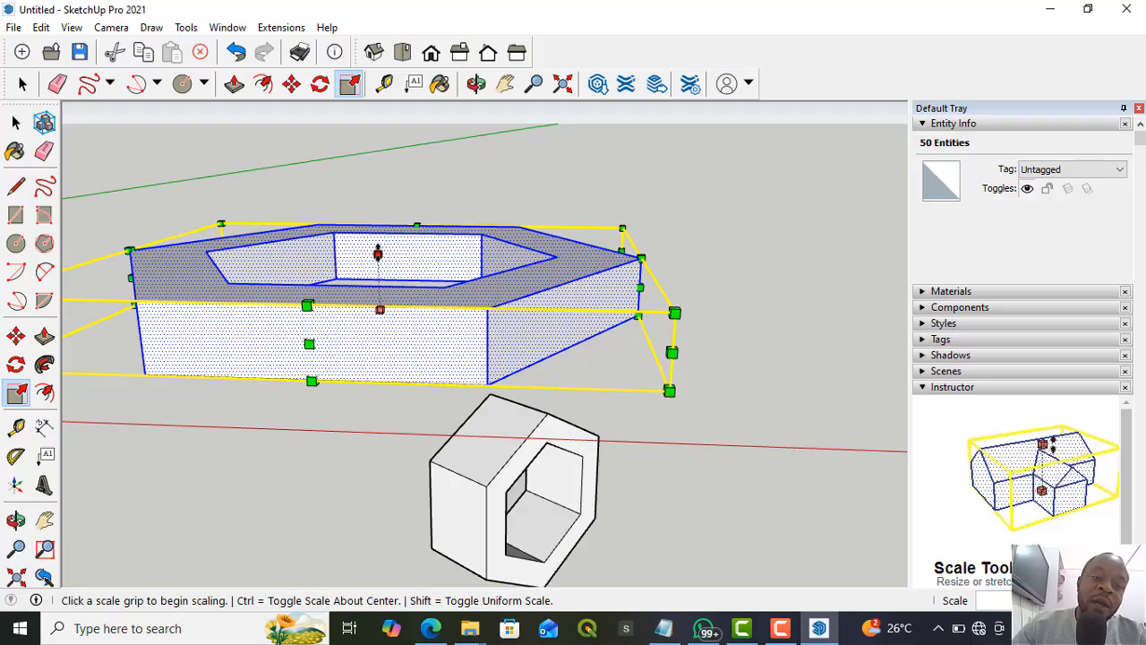
- Stretch the flattened hexagonal block upward along the blue axis to make it taller
left_click(378, 254)
left_click(402, 256)
scroll(427, 343, "down", 3)
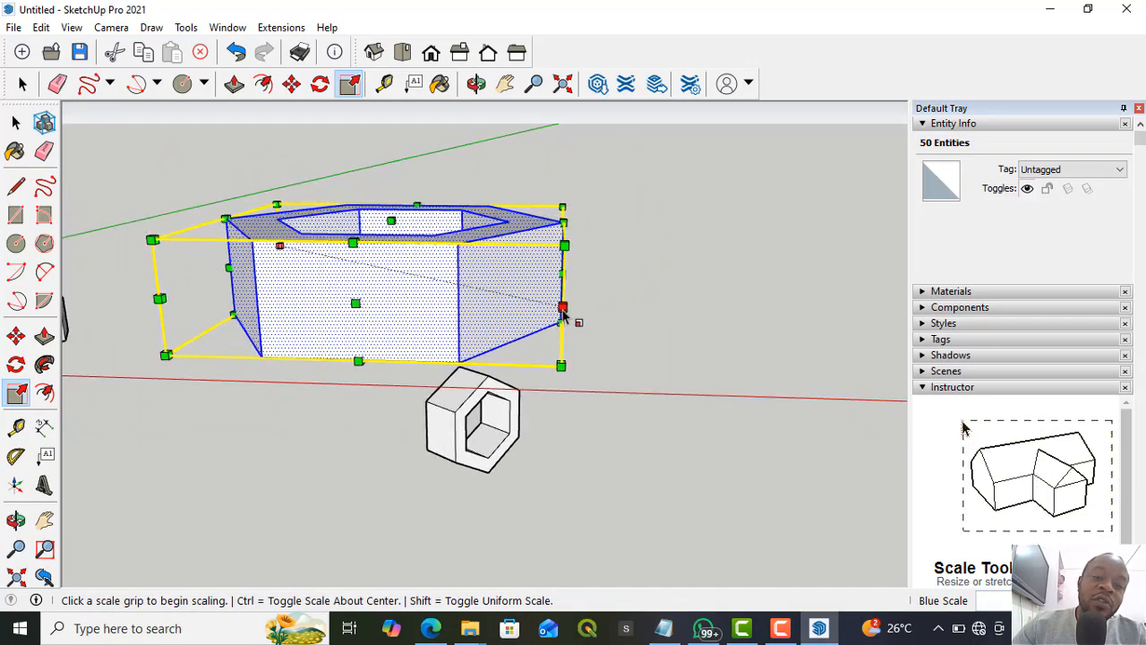
- Narrow the large hollow hexagonal block along the red axis with the Scale tool
scroll(562, 312, "up", 3)
left_click(567, 272)
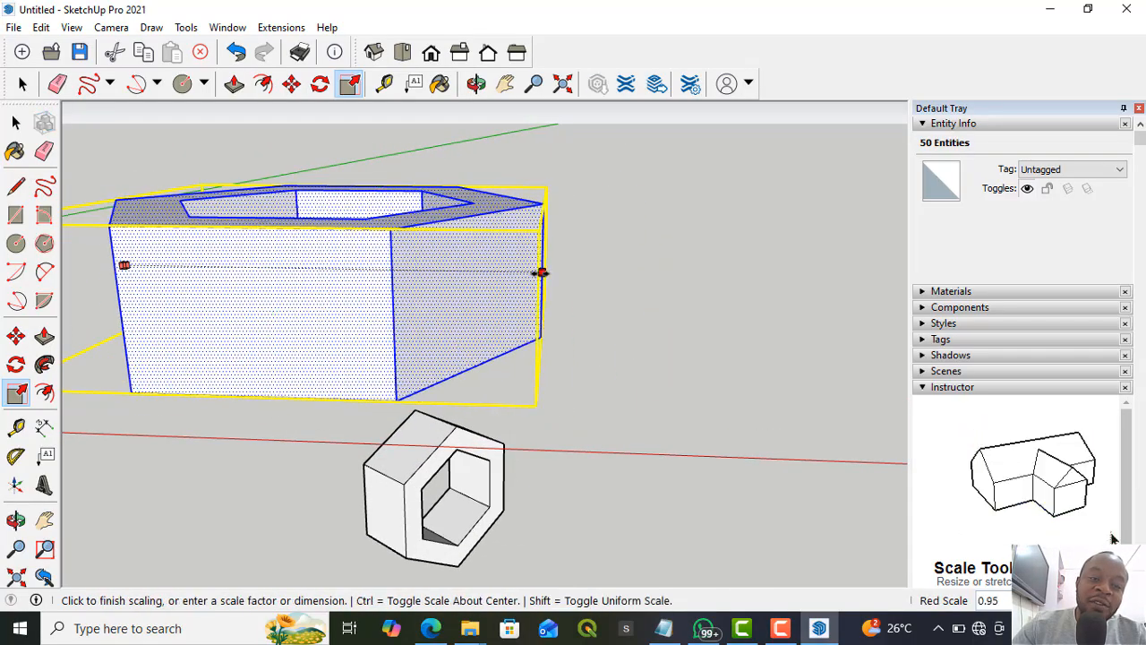
left_click(345, 295)
- Shrink the large hexagonal block along the green axis to about 0.85, and enlarge it again in the red-green plane about the opposite point
scroll(472, 358, "down", 2)
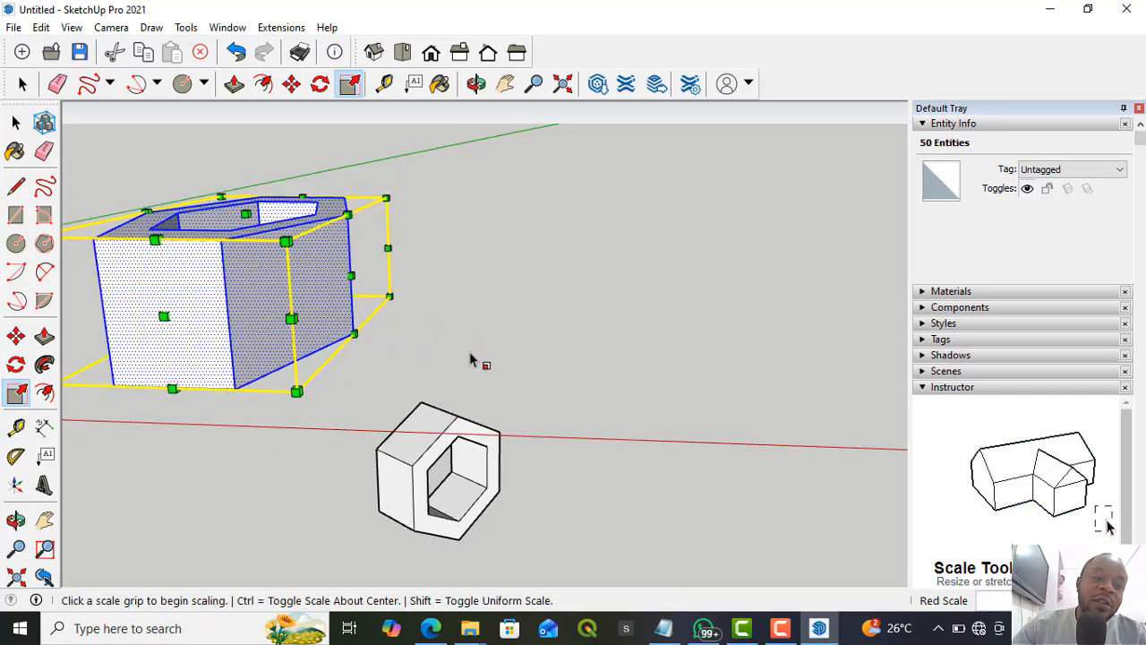
scroll(470, 358, "down", 2)
scroll(268, 350, "up", 2)
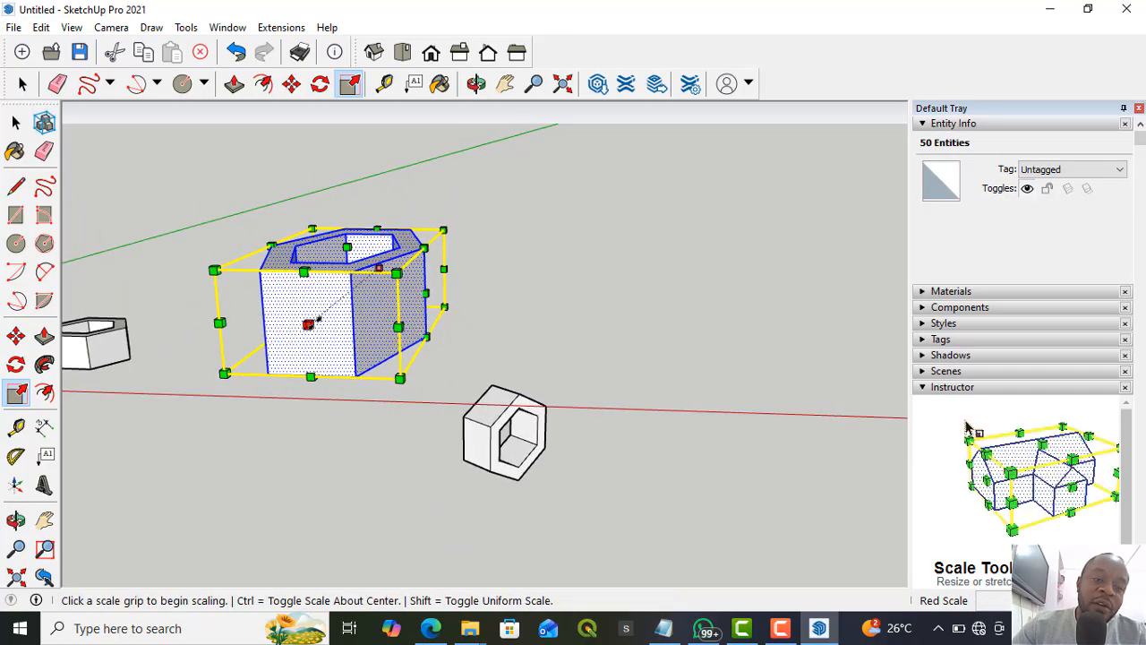
left_click(308, 324)
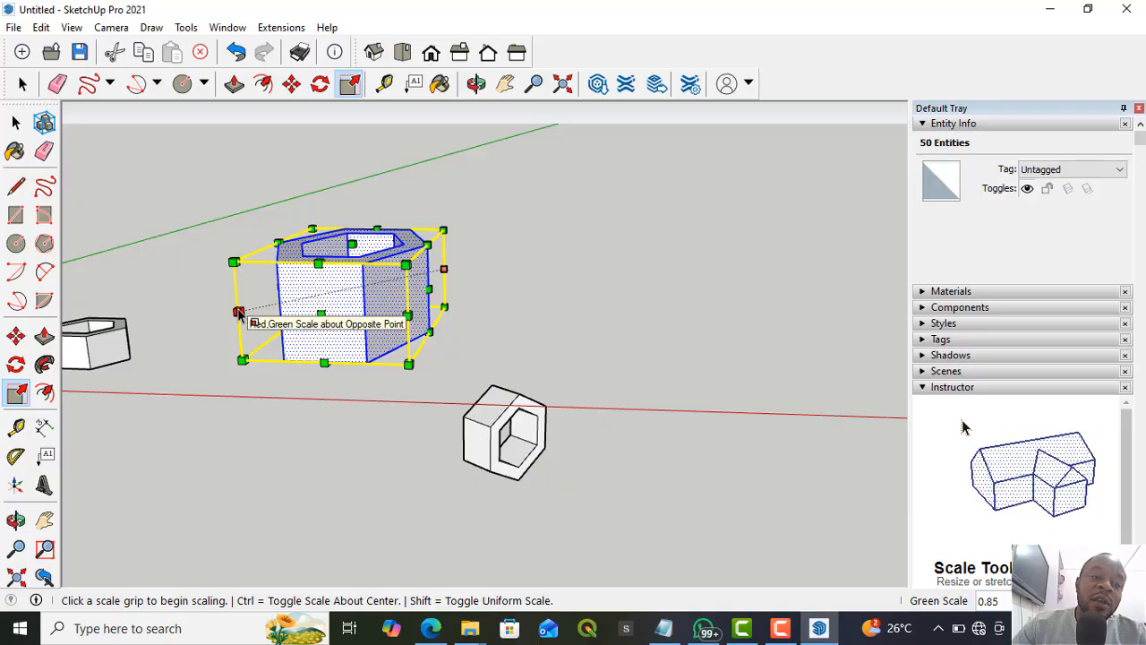
left_click(238, 312)
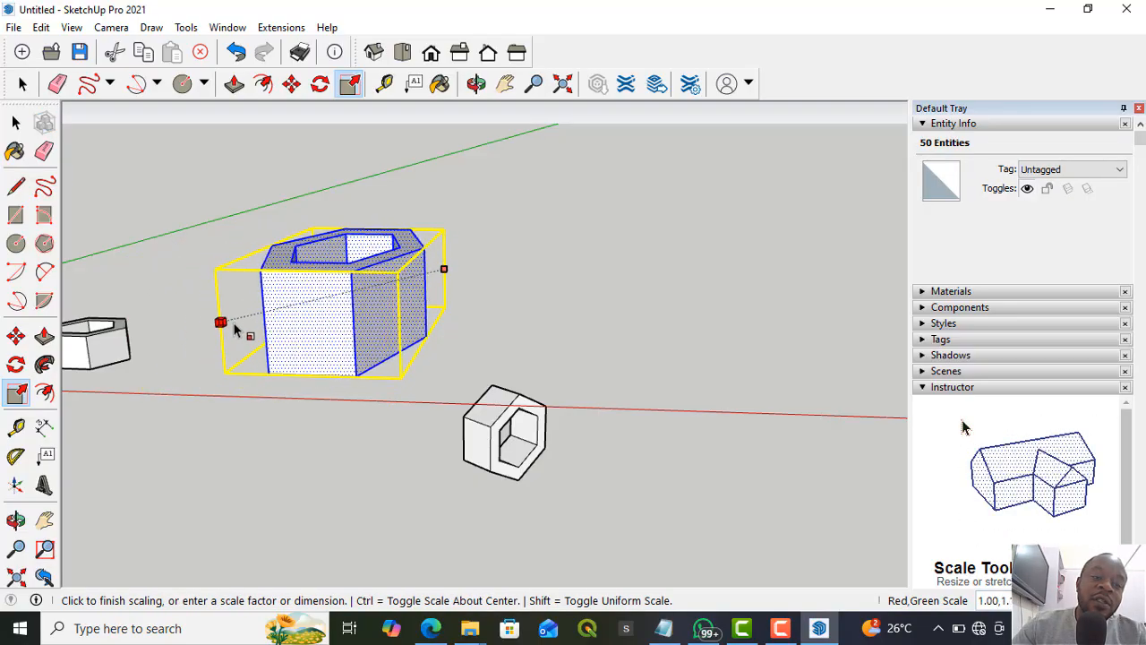
left_click(221, 323)
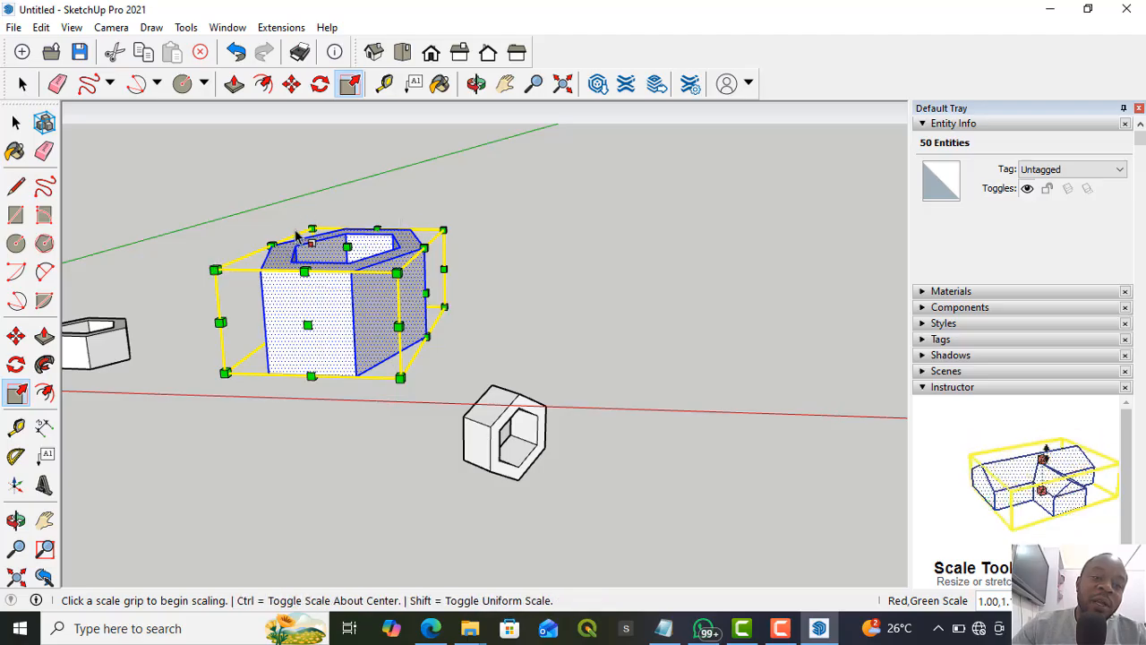
- Enlarge the hexagonal block uniformly to about 1.36 from its upper back corner, and deselect it
left_click(312, 229)
left_click(304, 184)
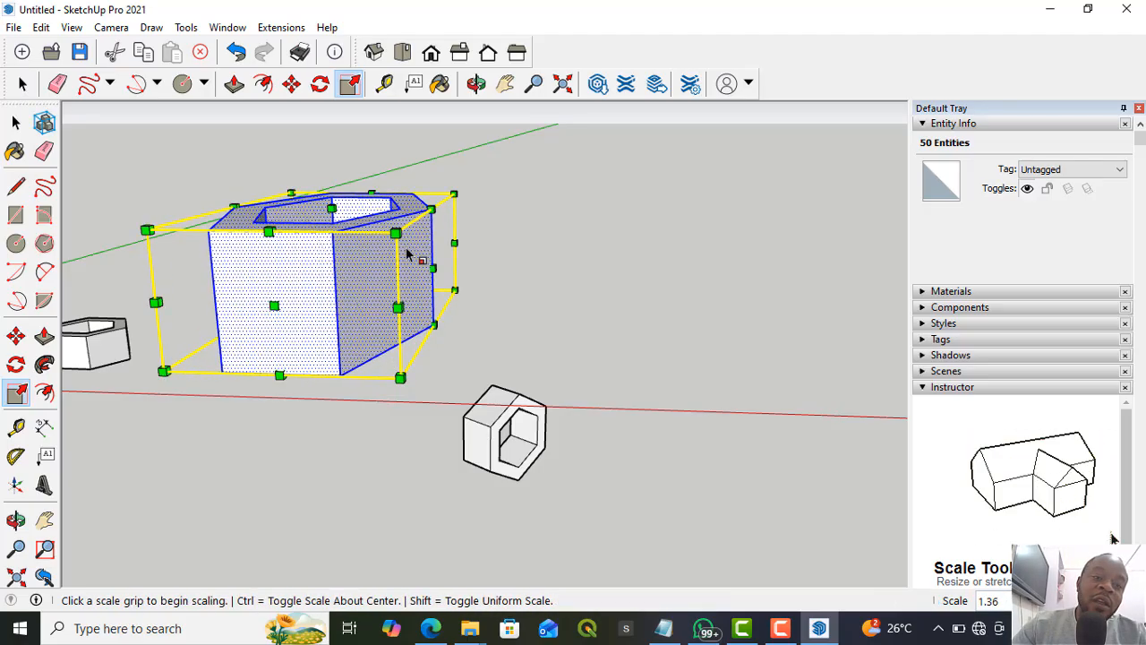
scroll(460, 314, "down", 4)
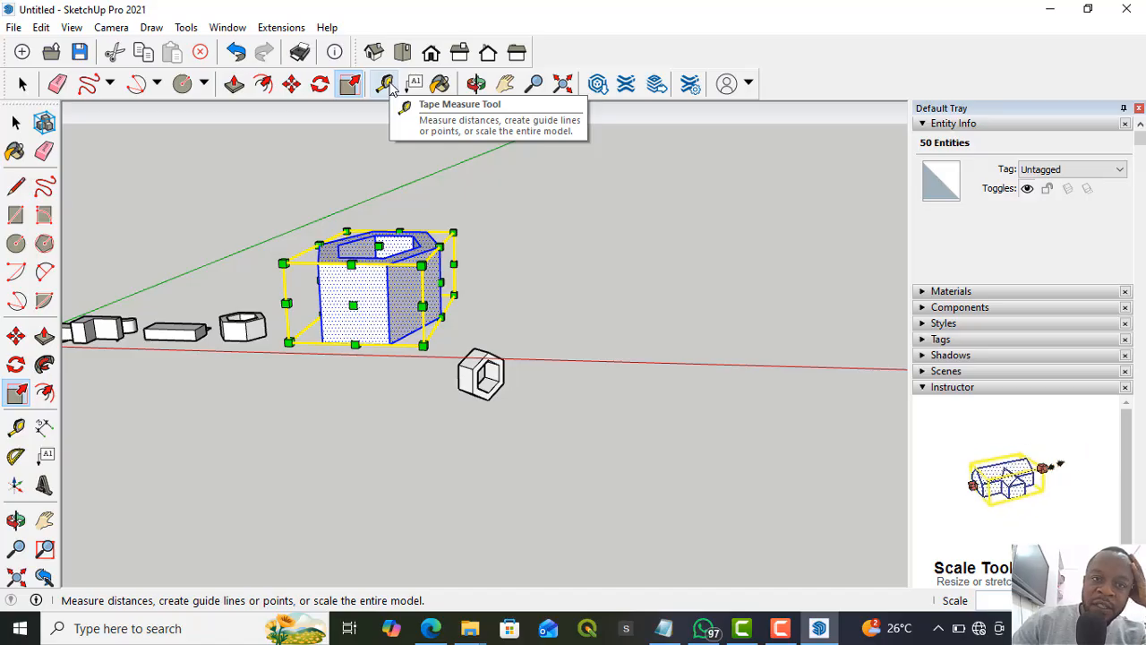
key("space")
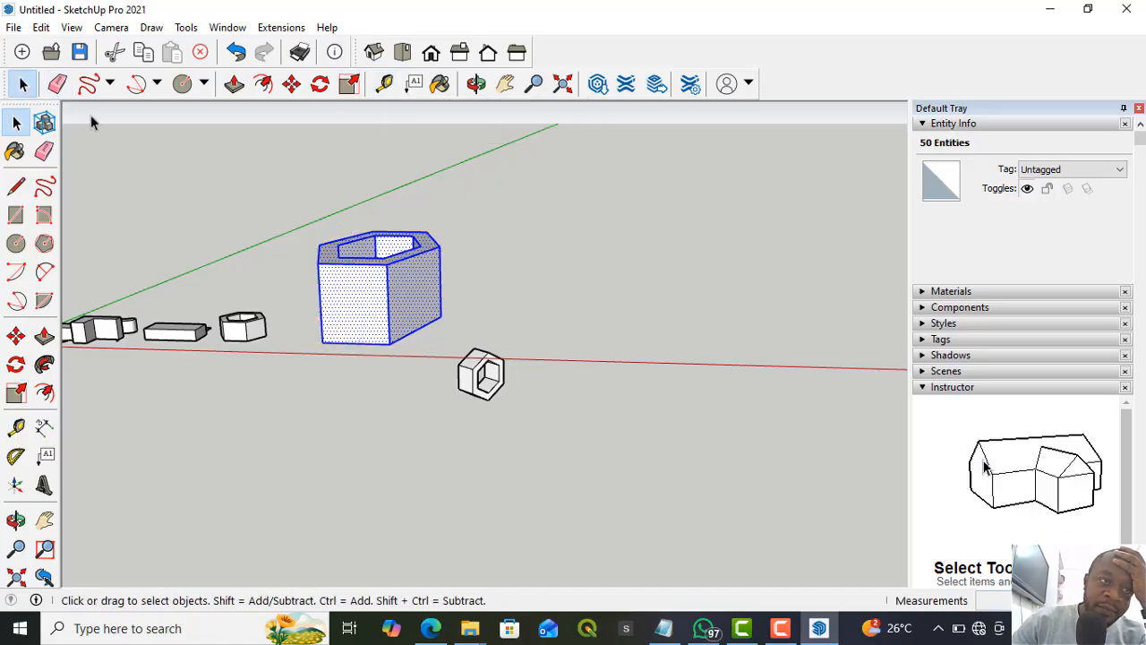
left_click(497, 246)
- Place a guide point with the Tape Measure on the rectangular block's upper front edge, 500 mm from its left corner
scroll(260, 232, "up", 2)
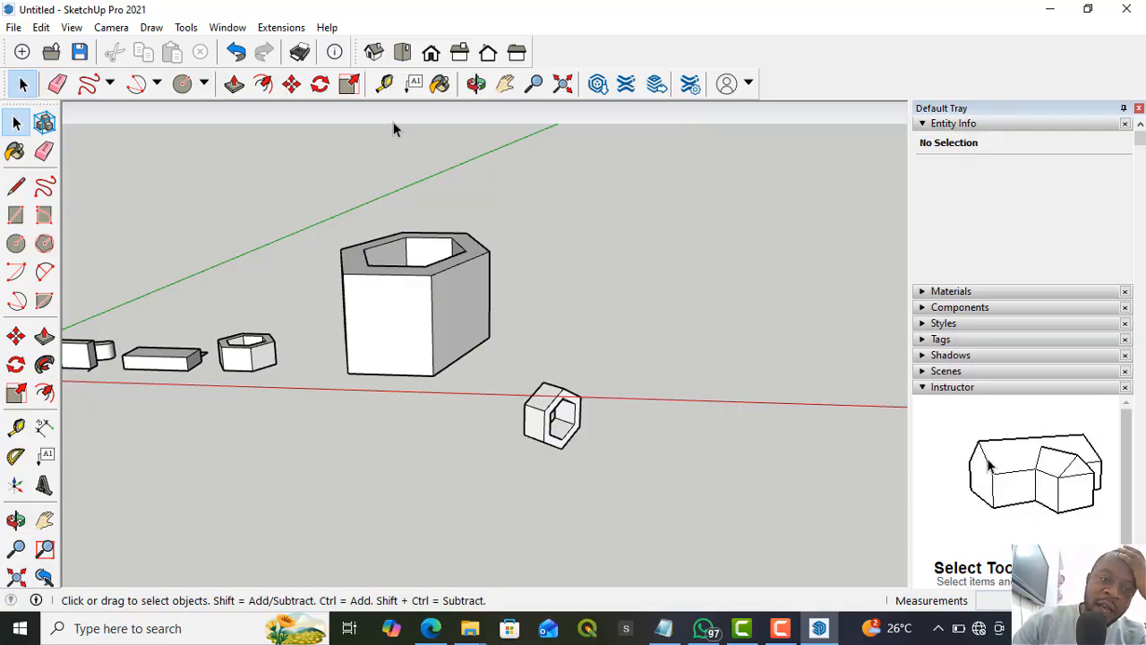
scroll(451, 367, "up", 1)
scroll(375, 360, "down", 2)
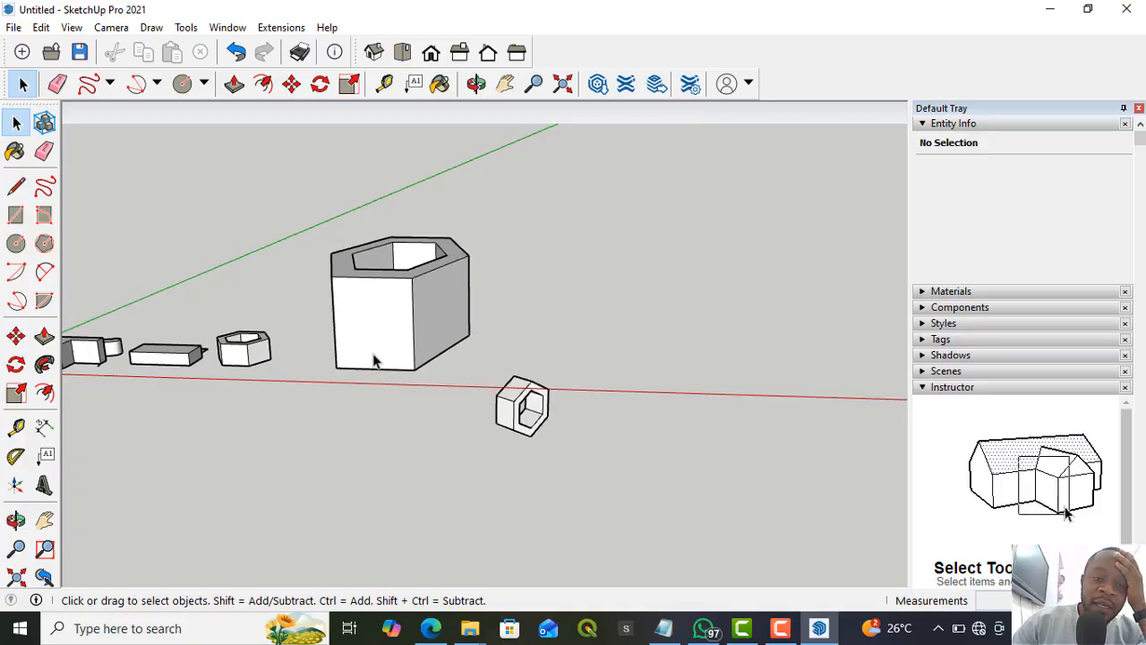
scroll(374, 360, "down", 3)
scroll(184, 361, "up", 3)
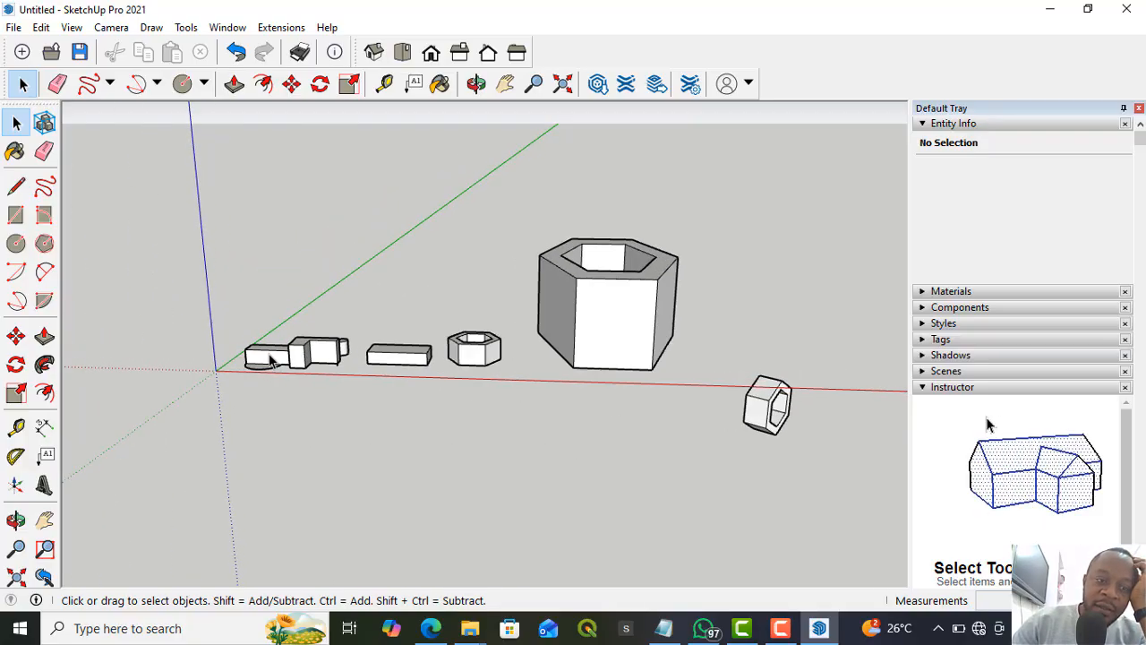
scroll(269, 360, "up", 2)
scroll(287, 360, "down", 3)
scroll(269, 362, "up", 2)
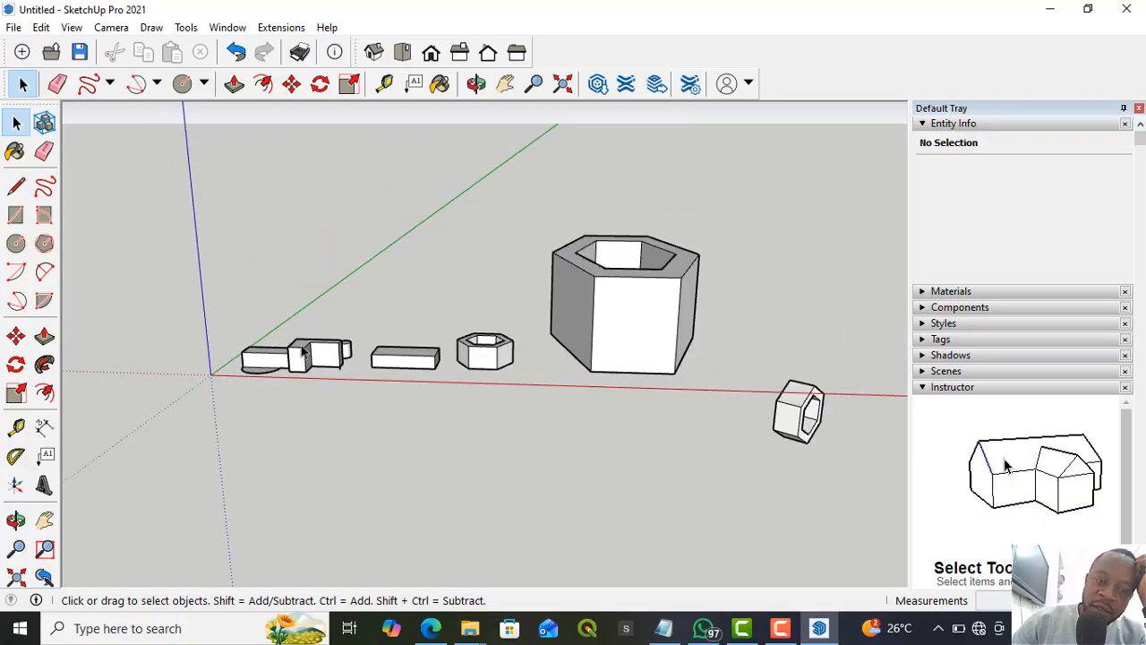
scroll(407, 359, "up", 4)
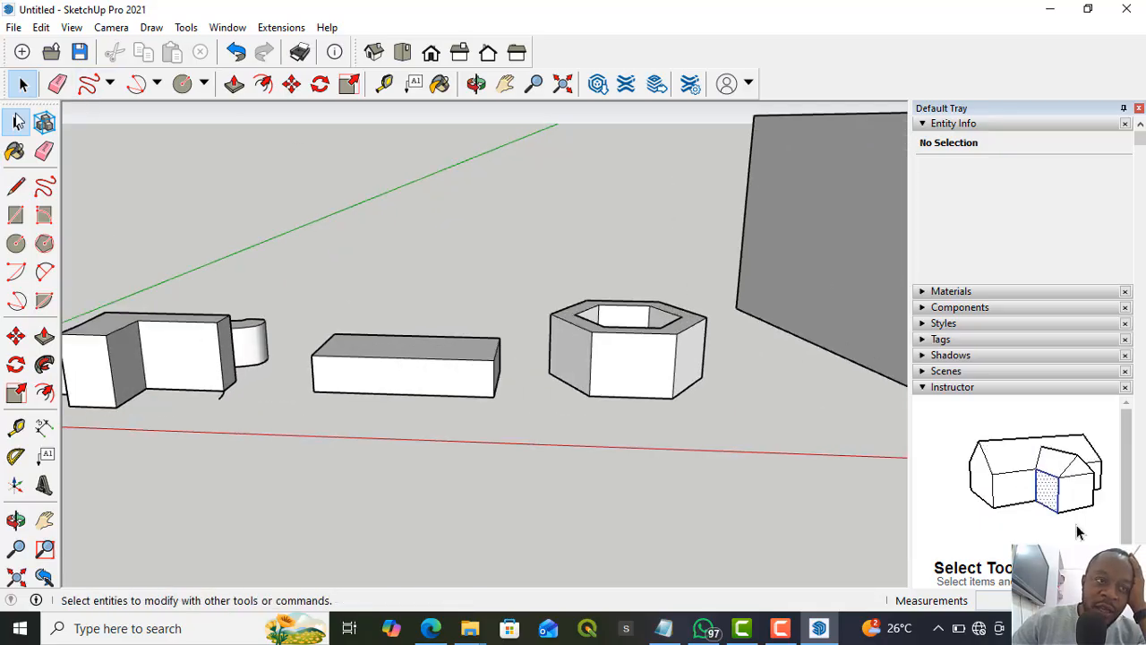
left_click(386, 90)
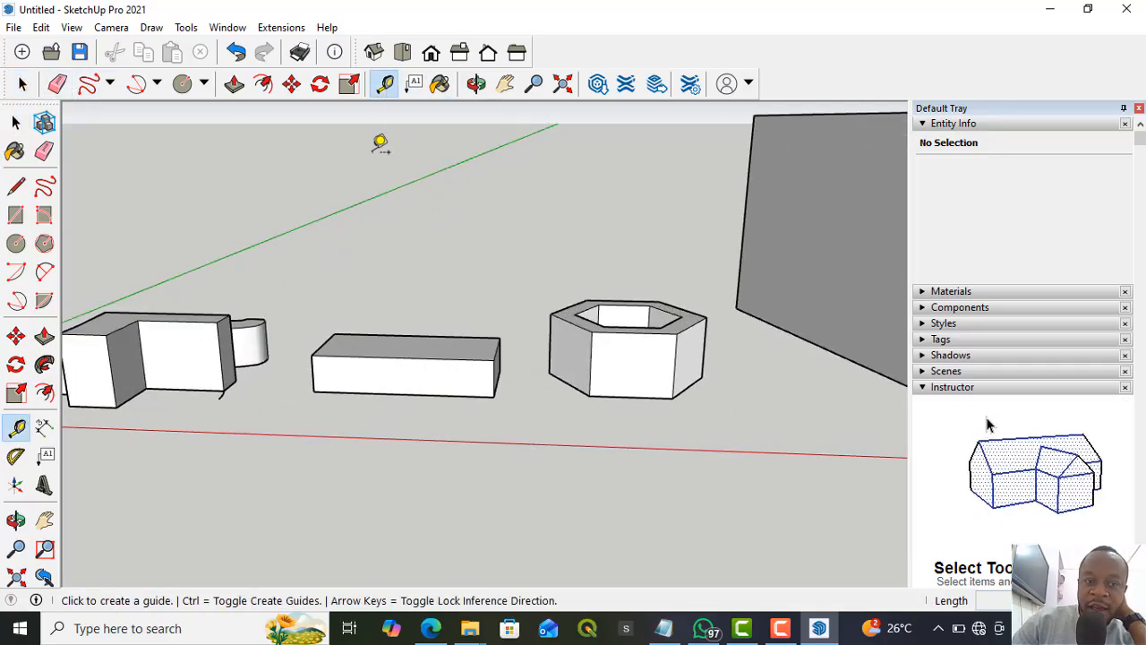
scroll(314, 358, "up", 3)
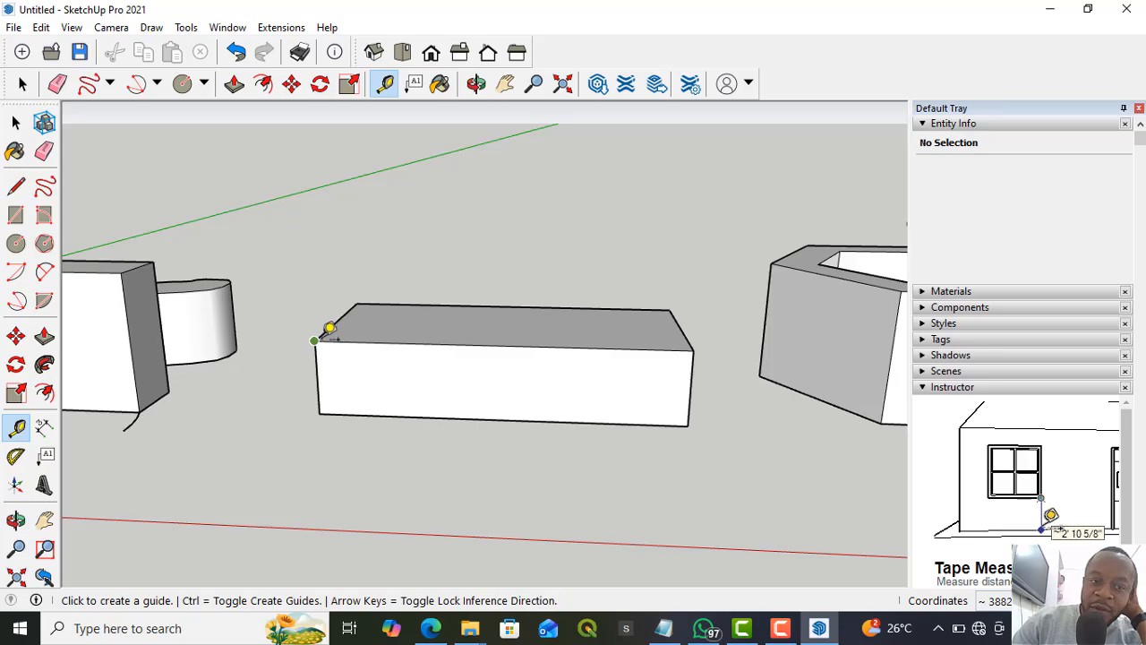
left_click(328, 329)
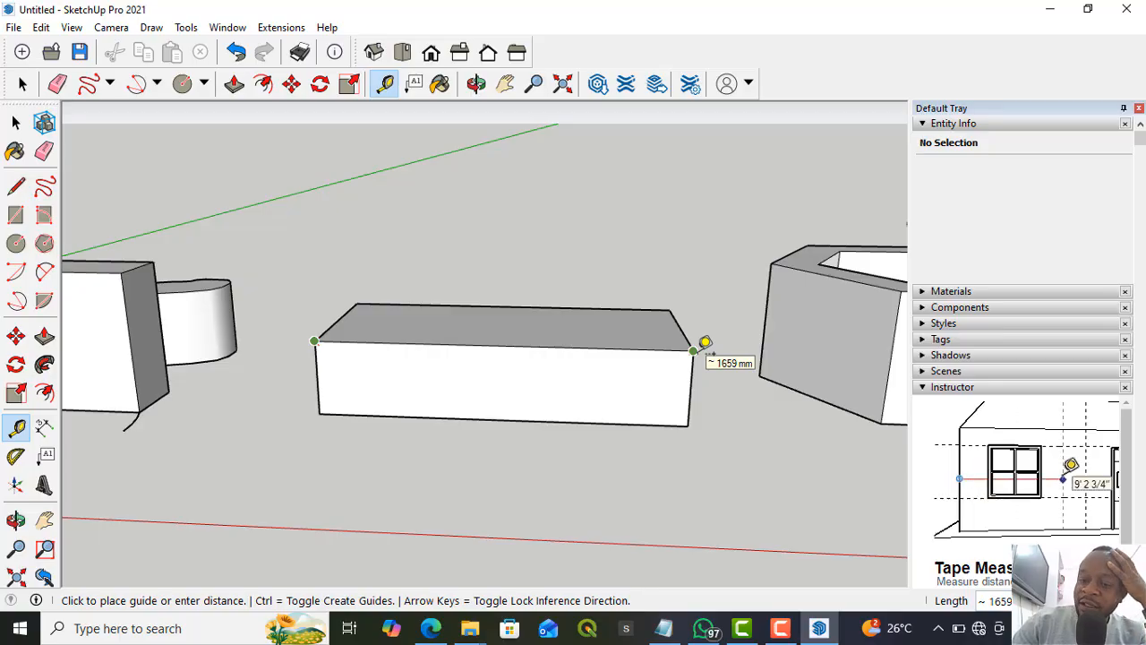
scroll(313, 341, "up", 2)
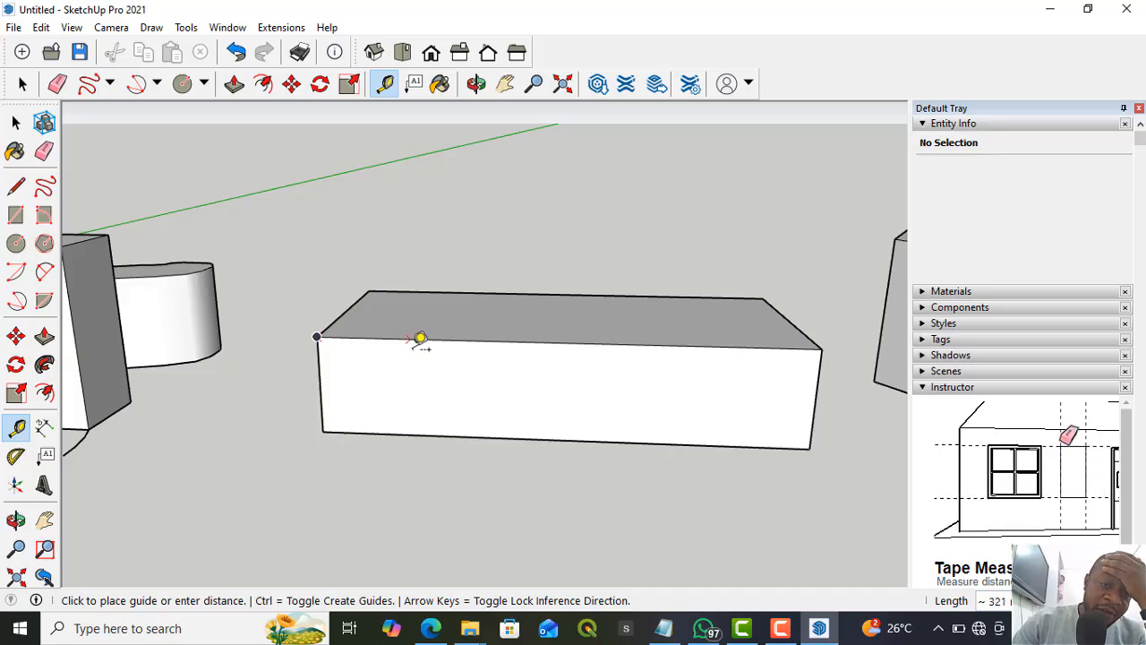
left_click(488, 332)
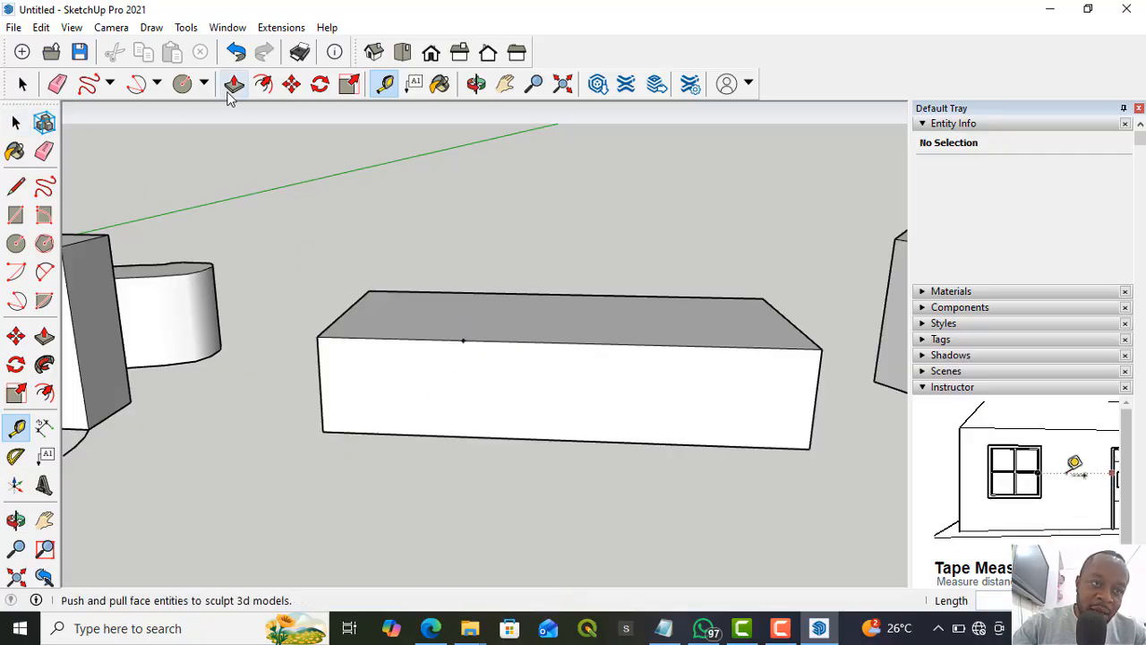
- Draw a vertical line from the guide point down to the block's lower front edge with the Line tool
left_click(90, 85)
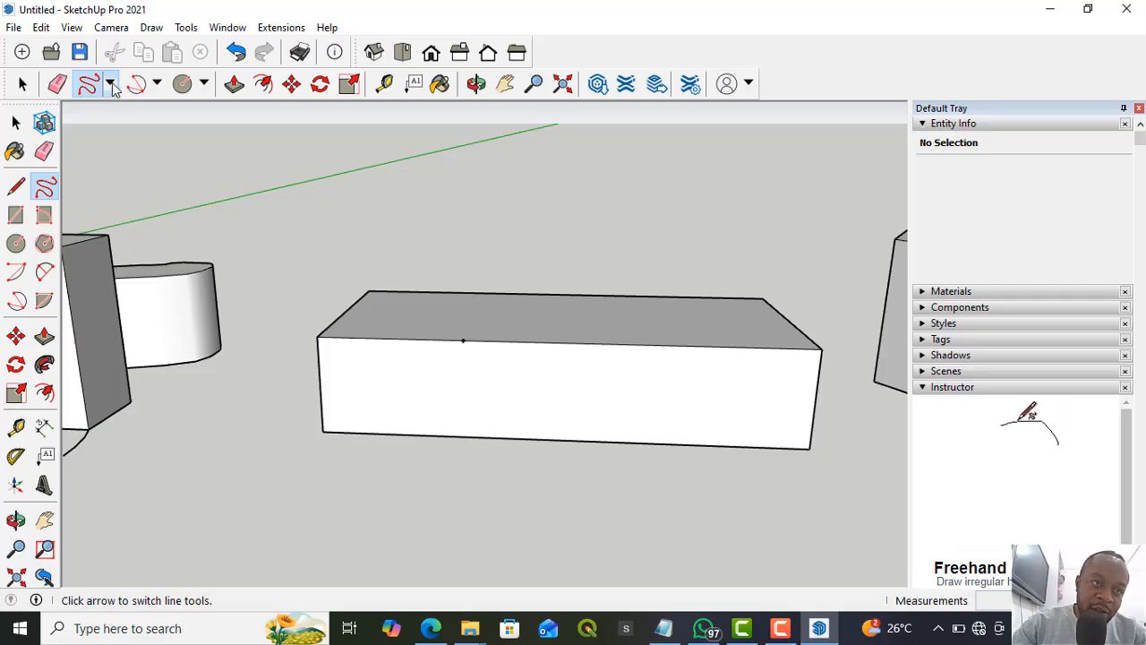
left_click(110, 85)
left_click(113, 111)
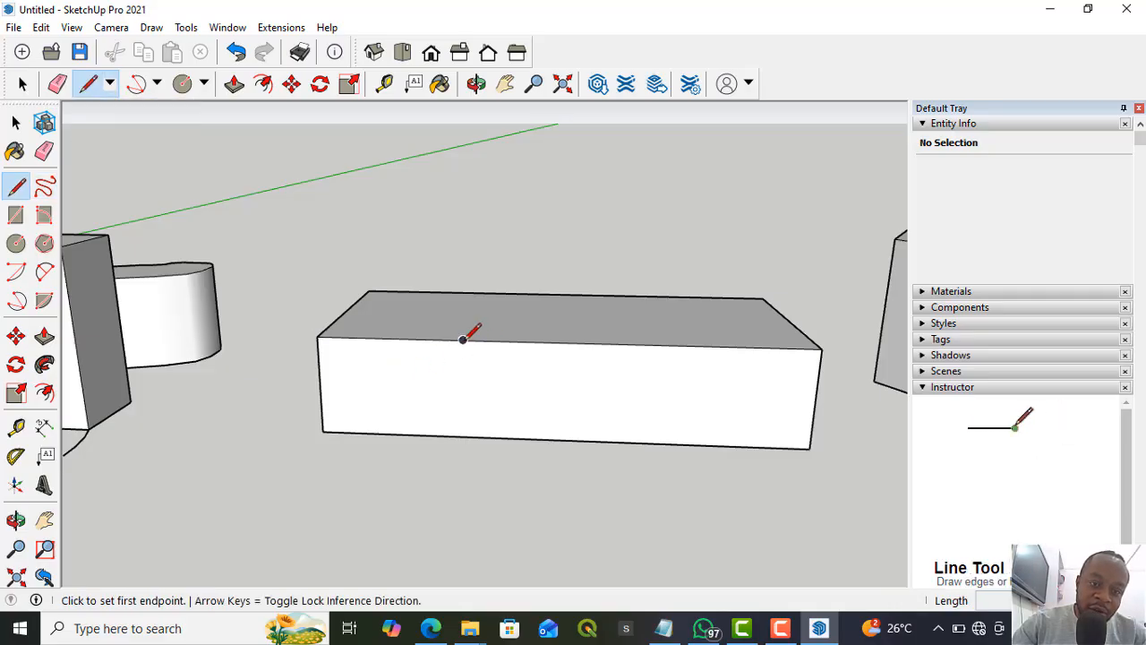
left_click(463, 340)
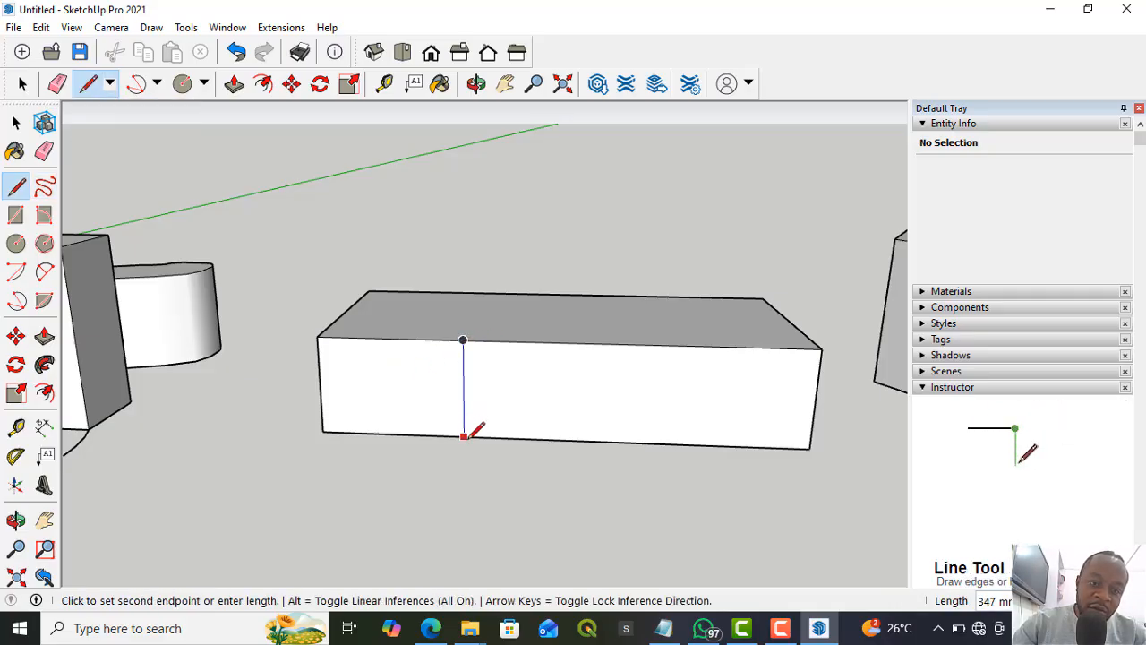
left_click(464, 436)
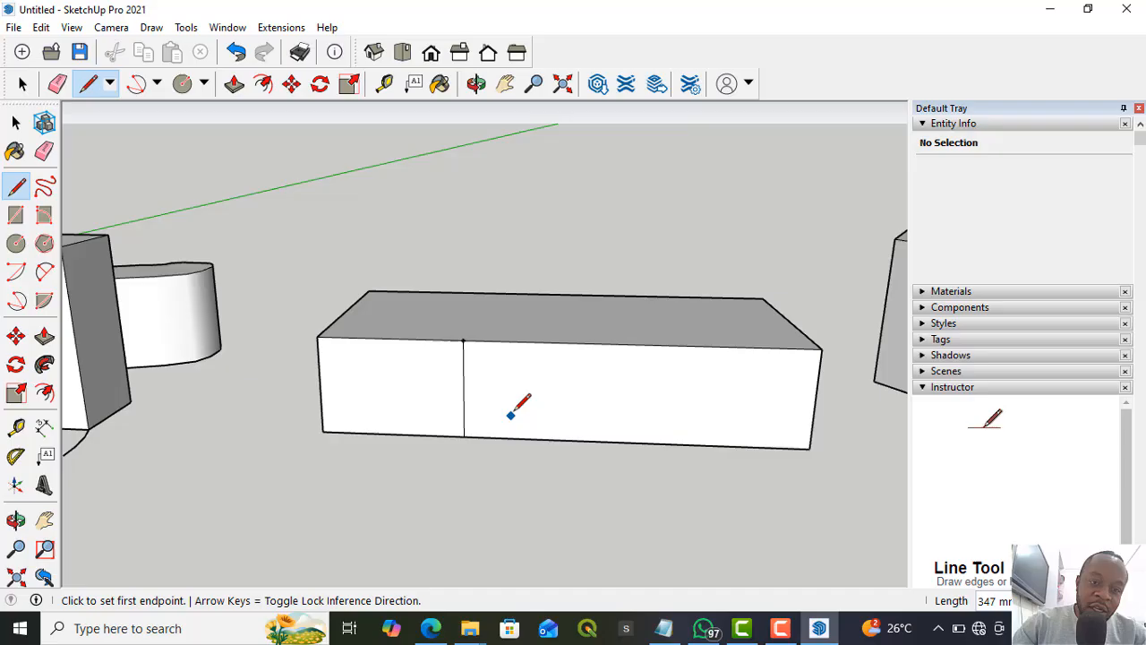
- Try pulling the left section of the block's front face outward about 376 mm, and undo the extrusion
left_click(235, 83)
left_click(414, 397)
left_click(407, 448)
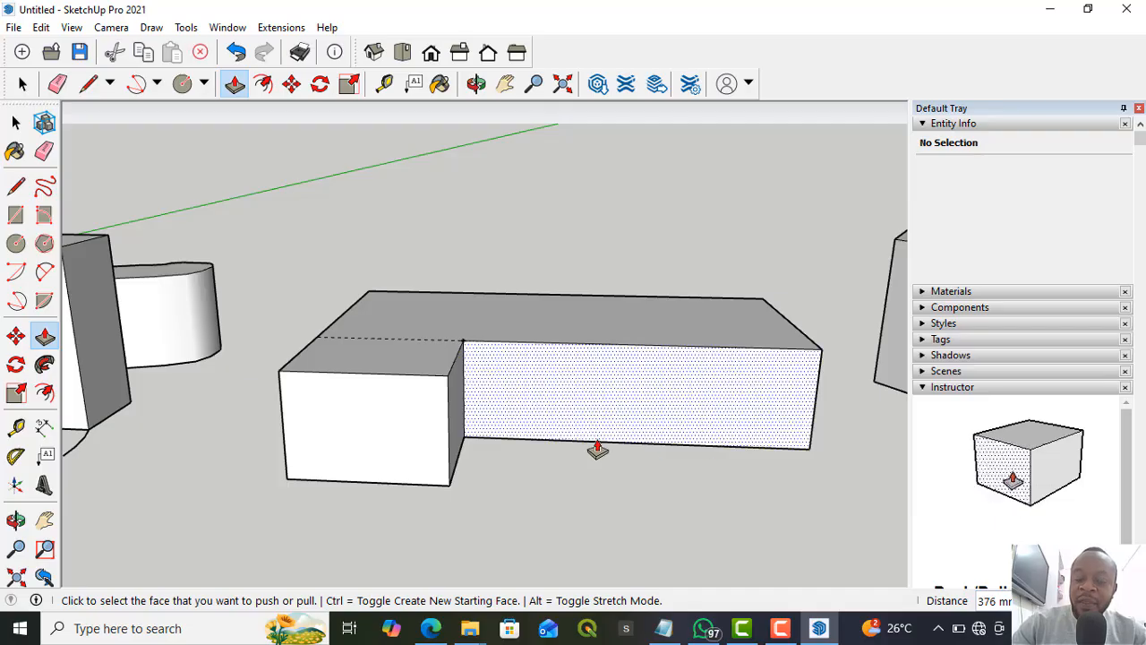
left_click(235, 51)
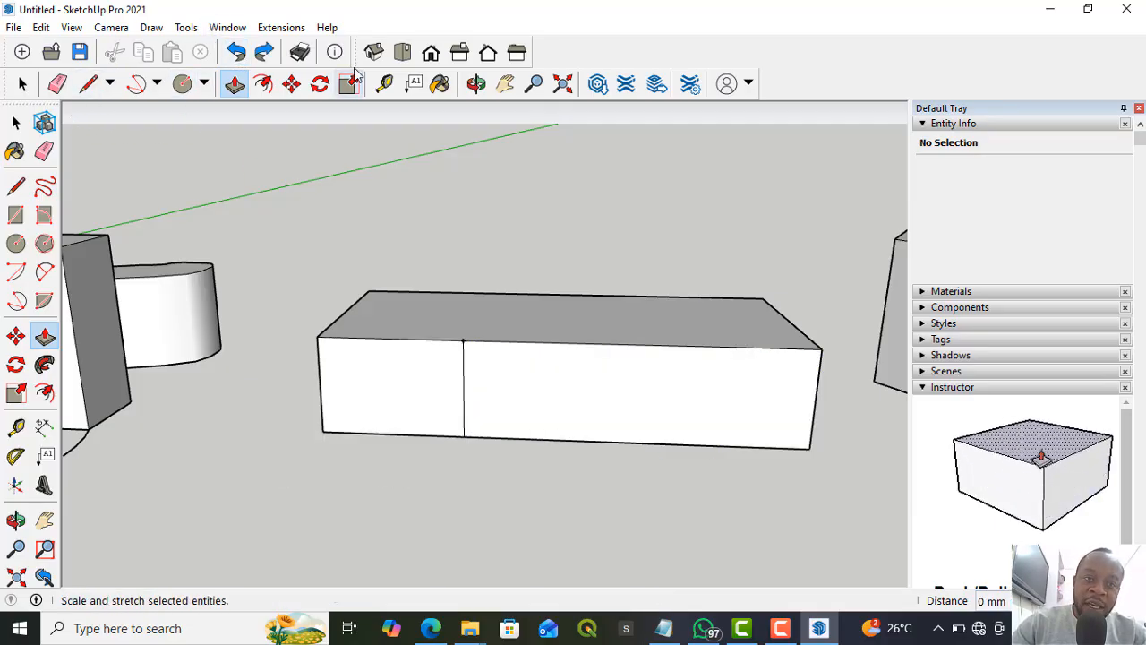
- Add a Tape Measure guide along the front face's left edge, from the lower corner to the edge's midpoint
left_click(384, 84)
scroll(328, 421, "up", 1)
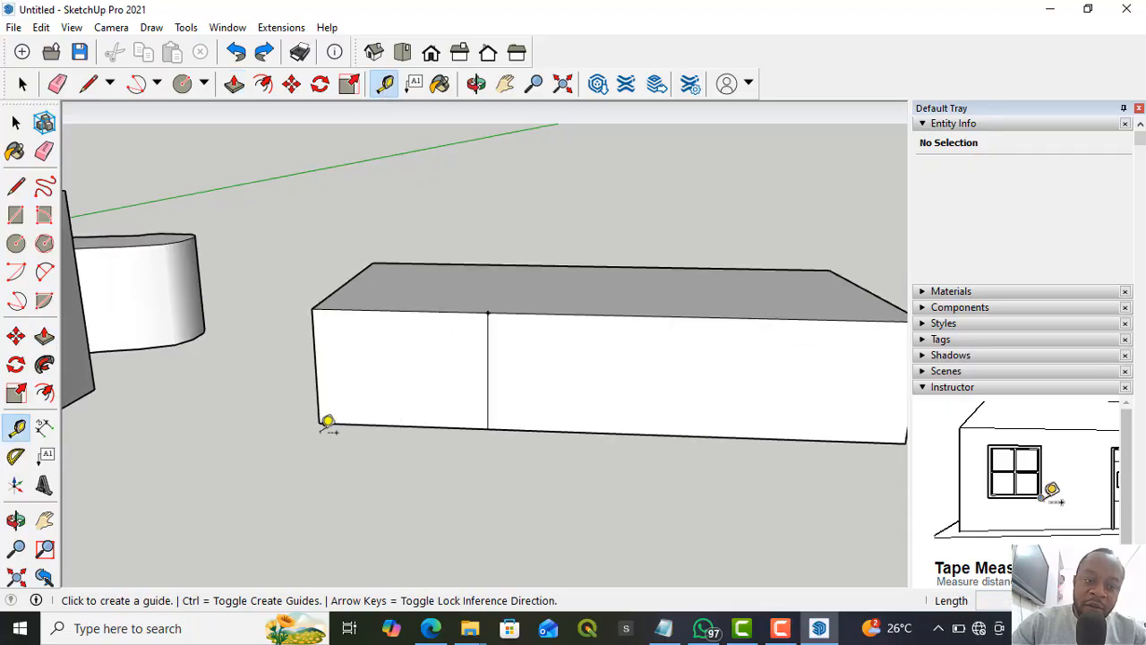
left_click(319, 421)
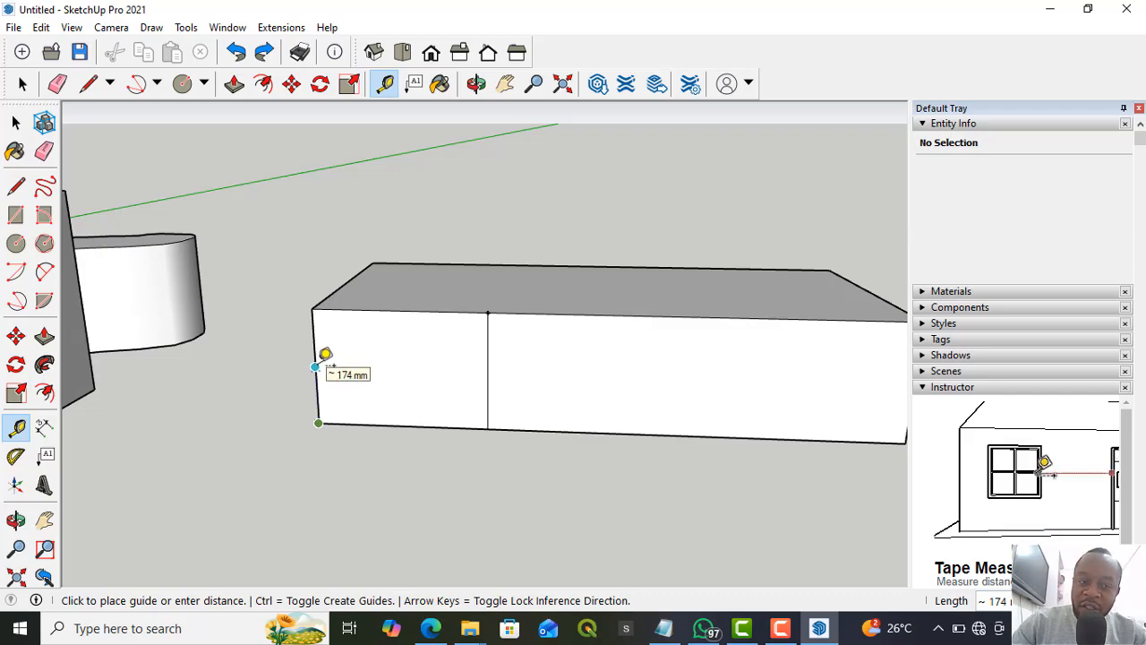
left_click(316, 366)
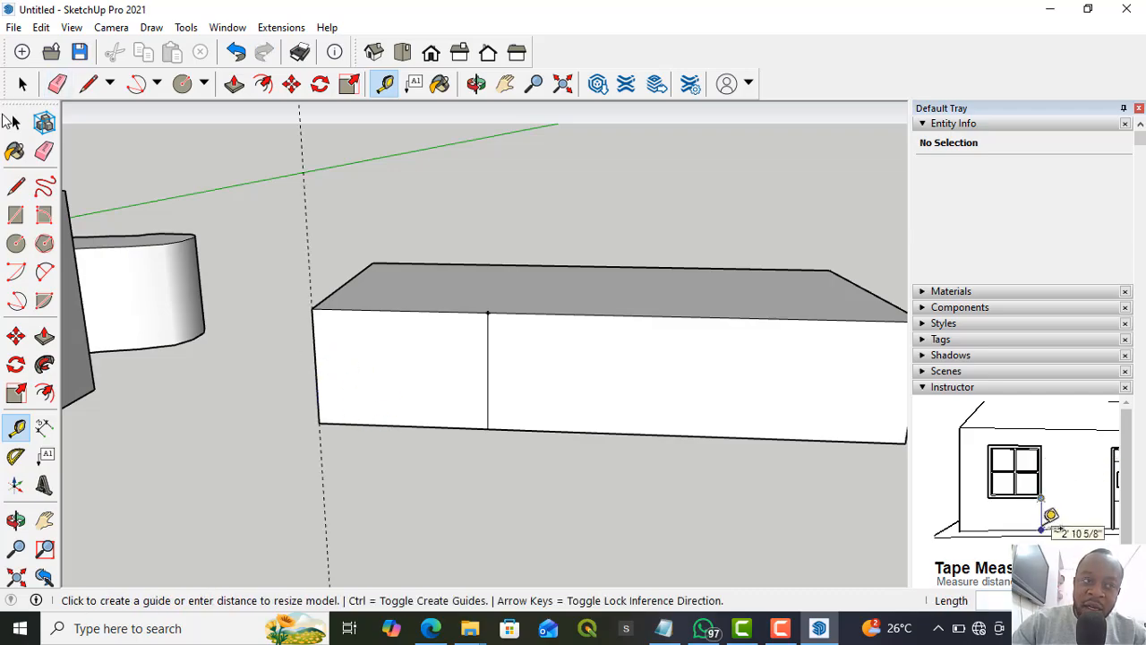
- Draw a 500 mm horizontal line from the left edge's midpoint to the vertical dividing line, splitting the left section in two
left_click(89, 85)
left_click(315, 366)
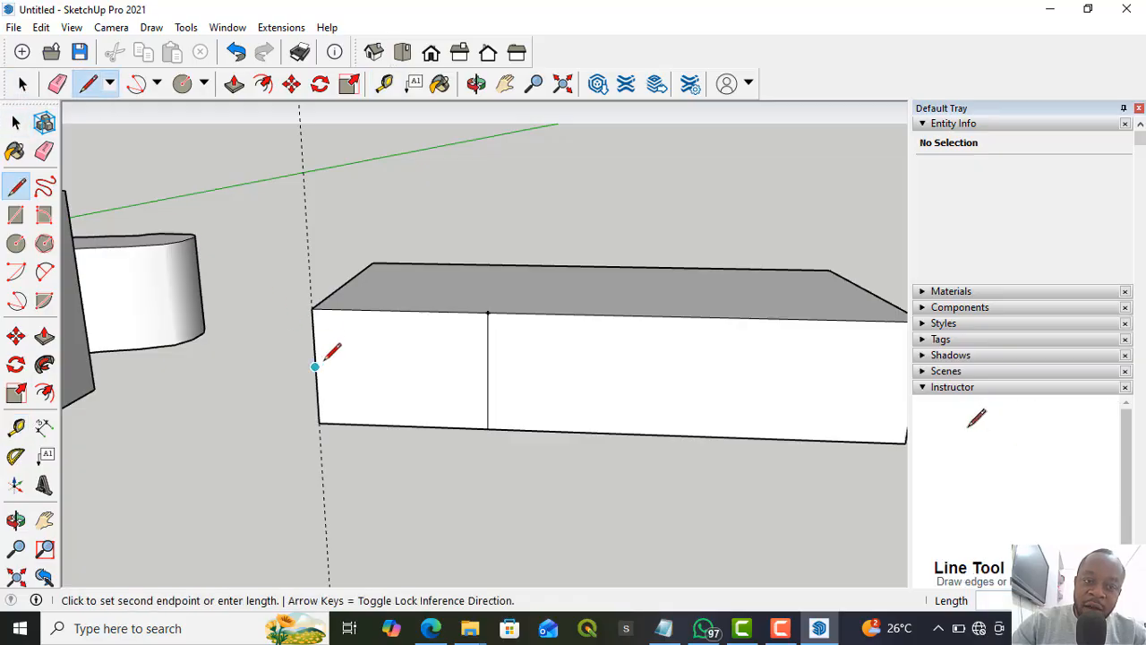
left_click(487, 371)
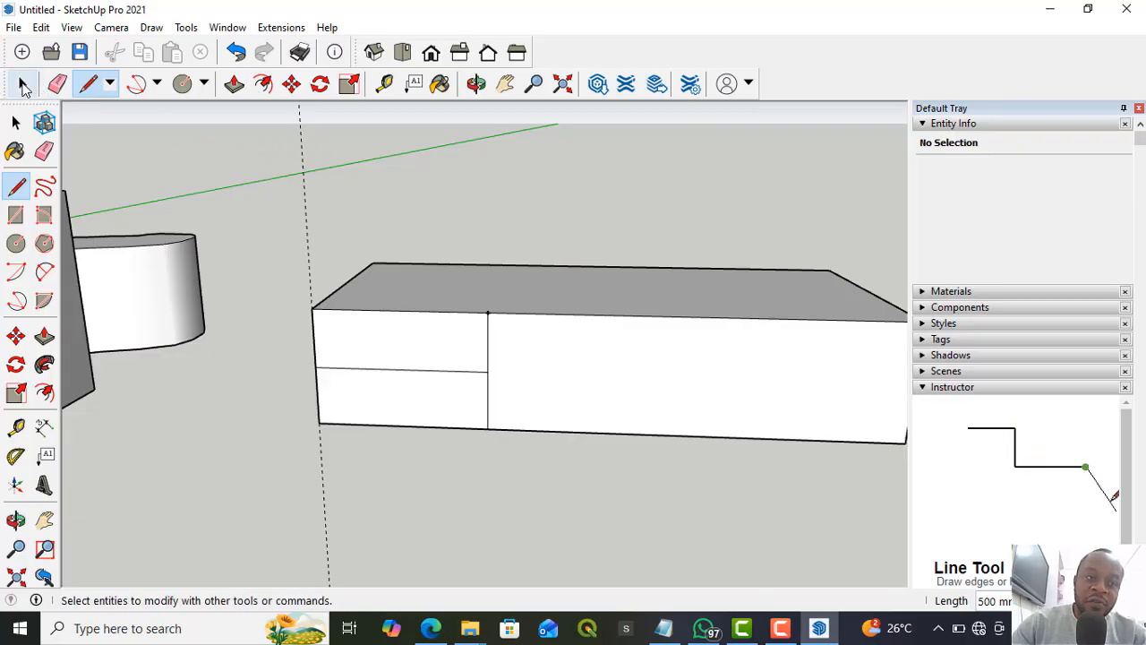
left_click(22, 83)
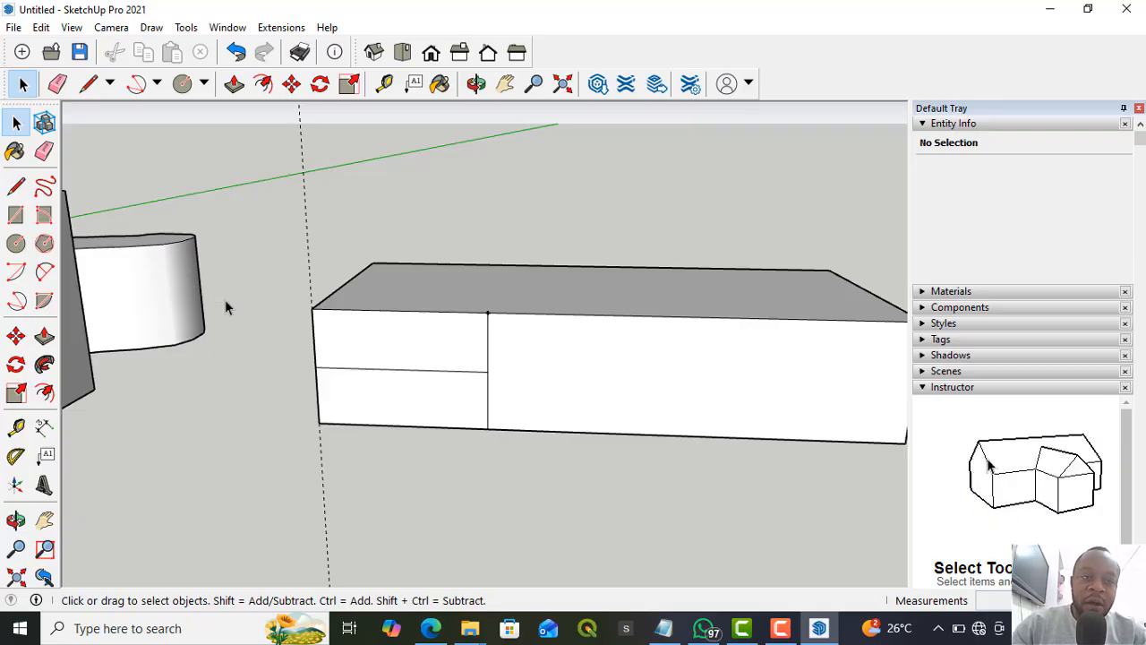
- Add a leader text label reading "ffttaaga" to the upper-left section of the block's front face
left_click(415, 85)
scroll(358, 349, "up", 1)
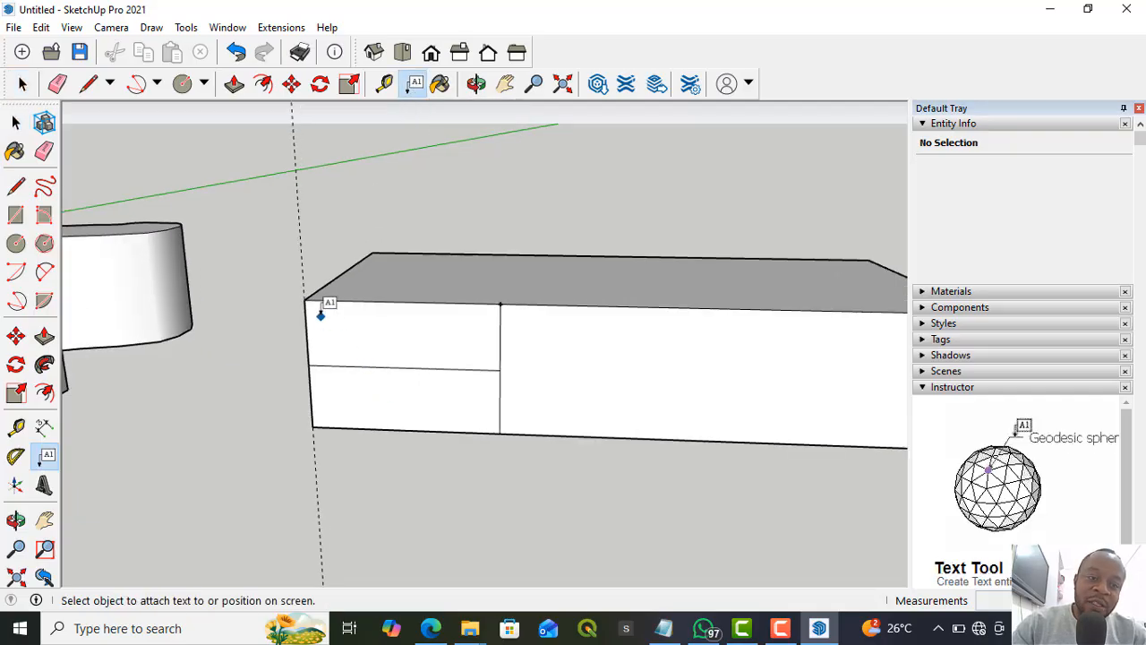
left_click(351, 339)
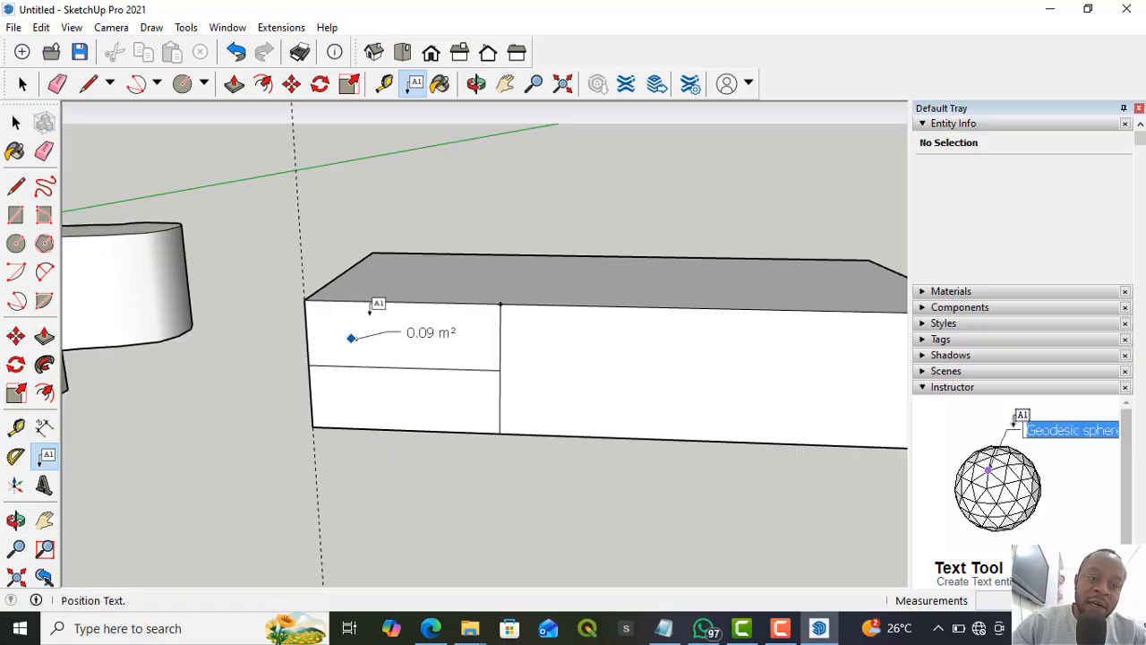
left_click(311, 254)
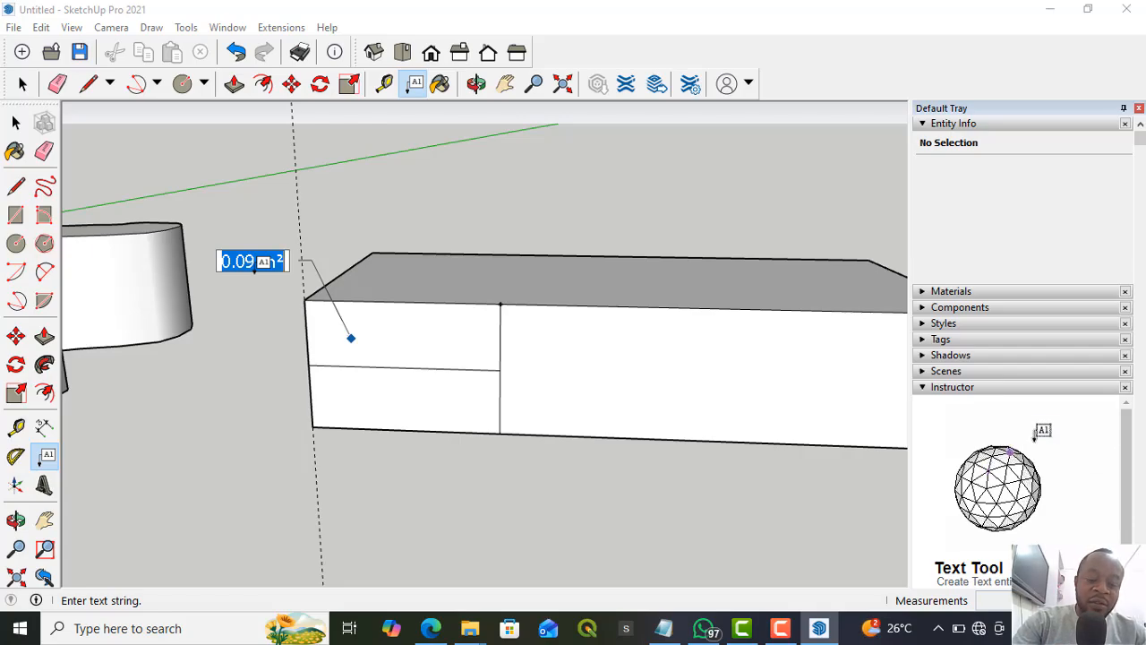
key("BackSpace")
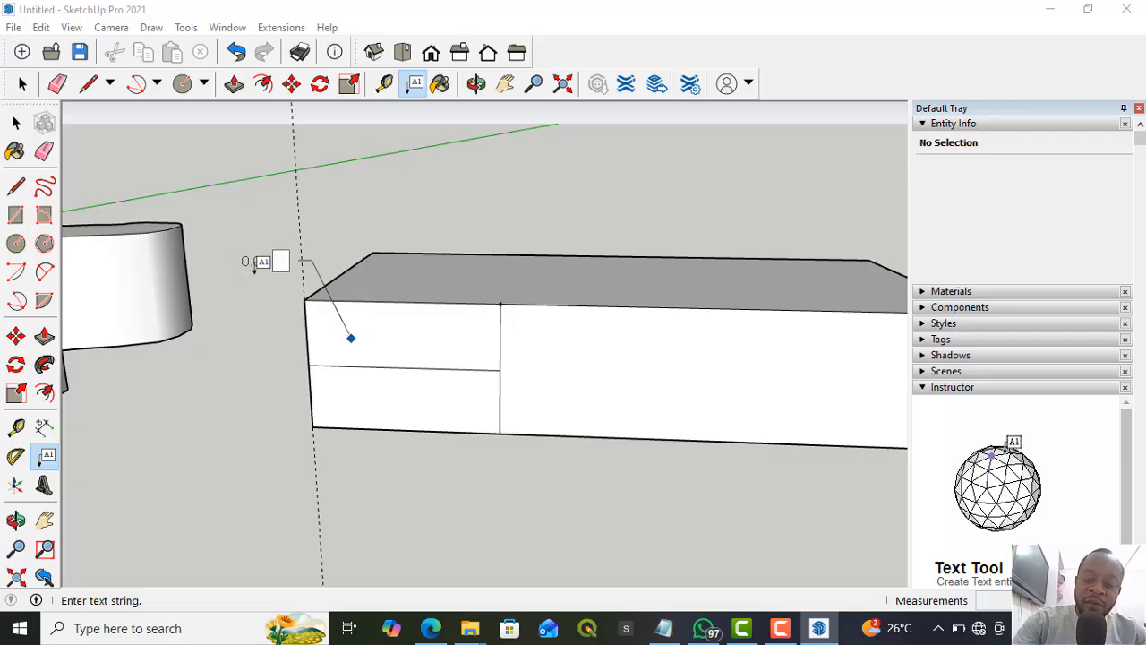
type("ffttahga")
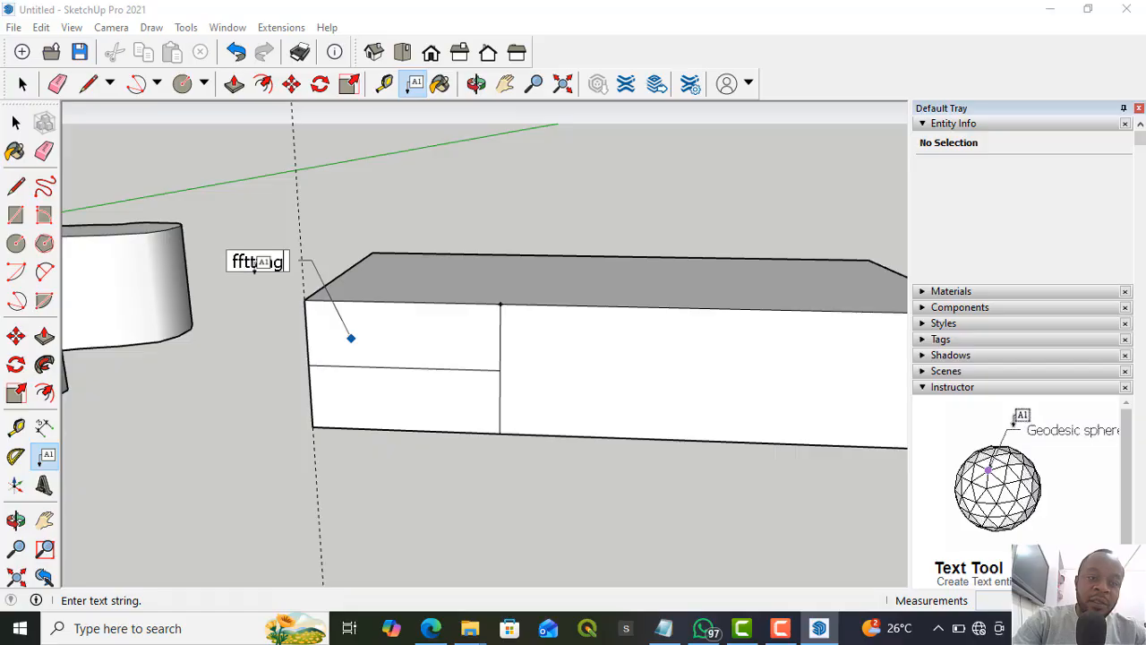
left_click(23, 83)
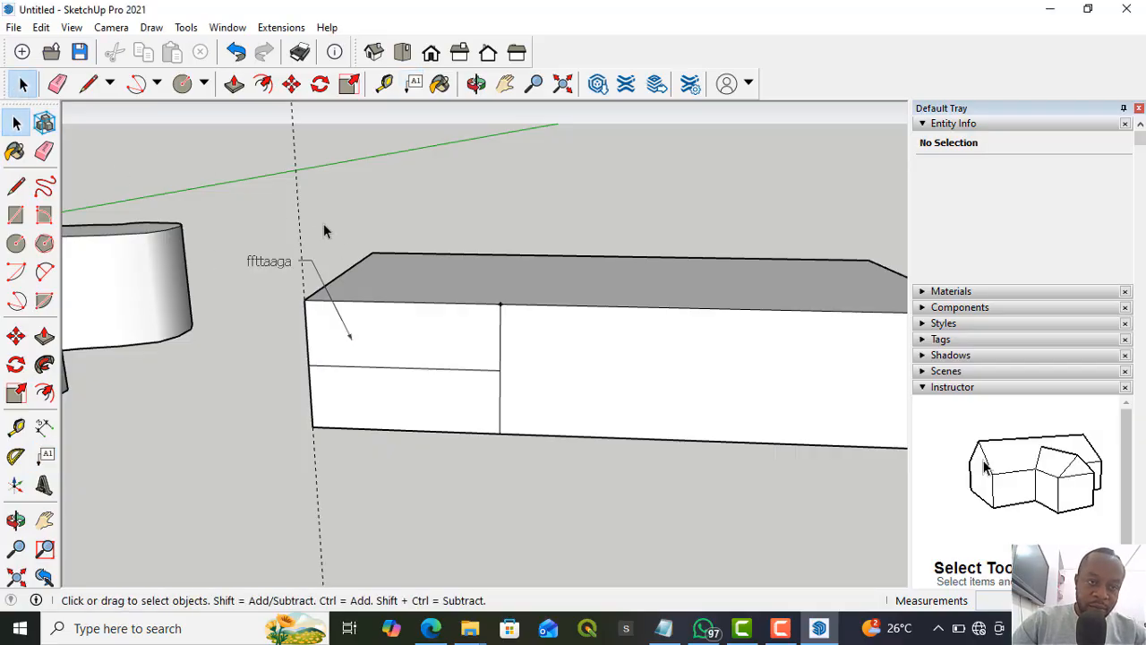
- Paint the large right section of the block's front face with Color L01 from the Colors collection
middle_click_drag(245, 271, 308, 255)
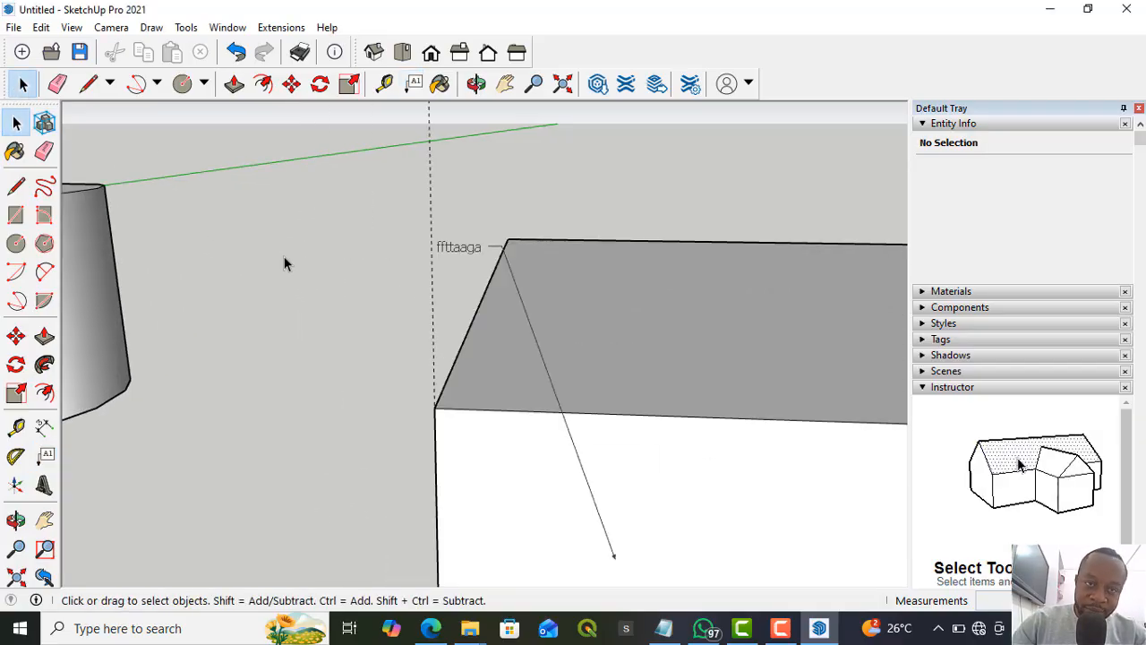
scroll(316, 249, "down", 2)
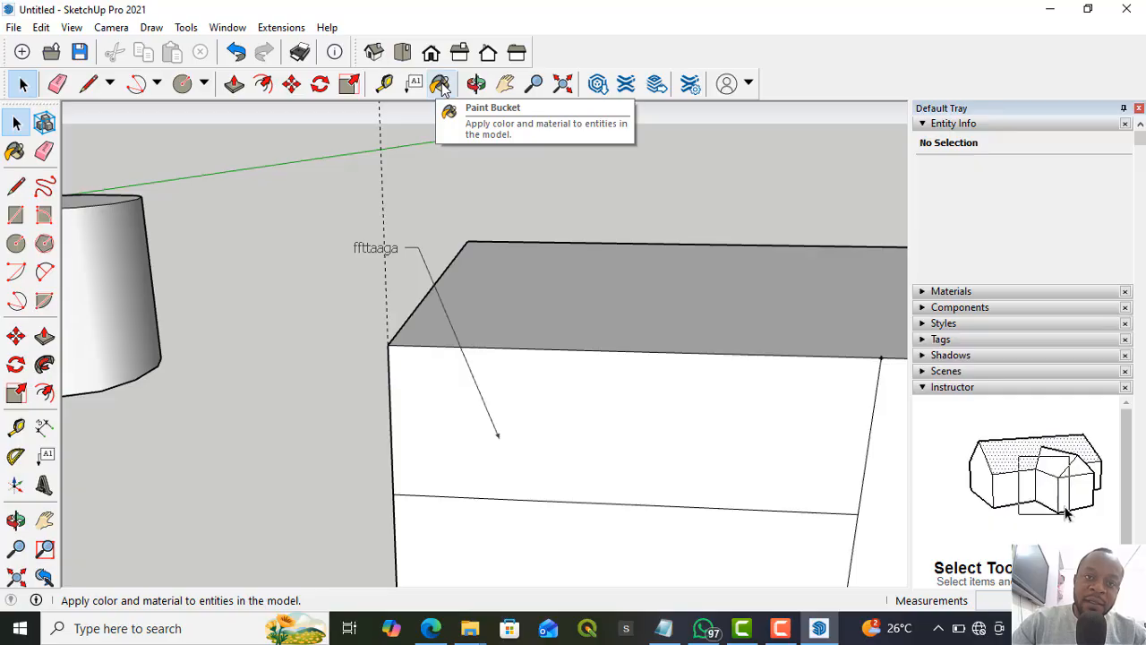
scroll(385, 119, "down", 2)
scroll(484, 134, "down", 2)
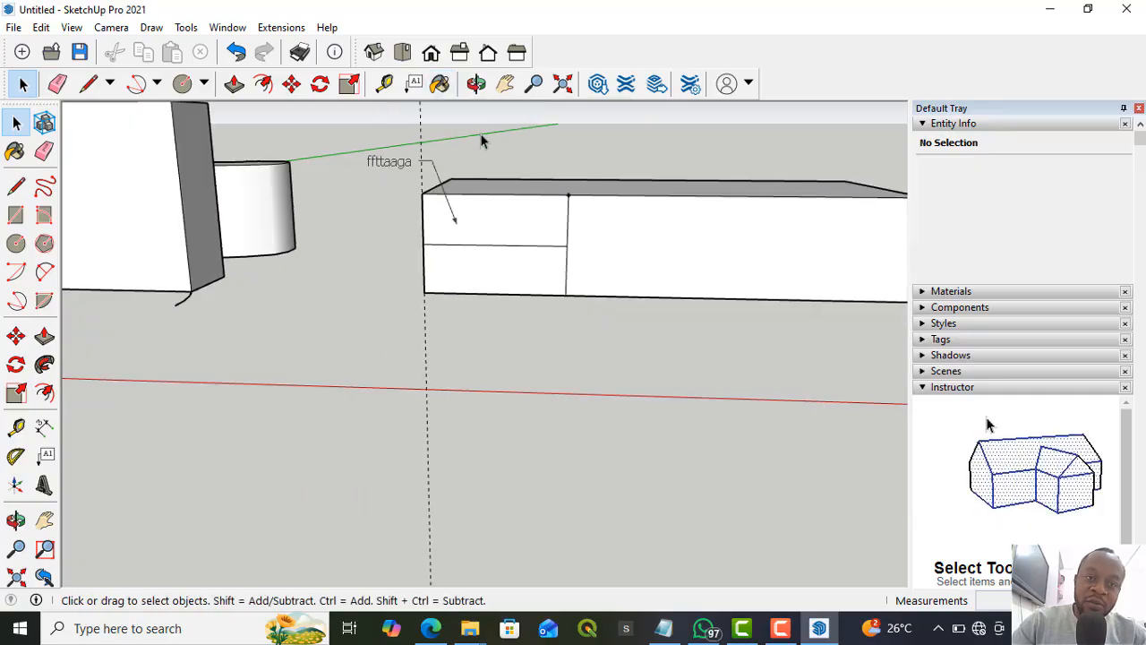
left_click(440, 84)
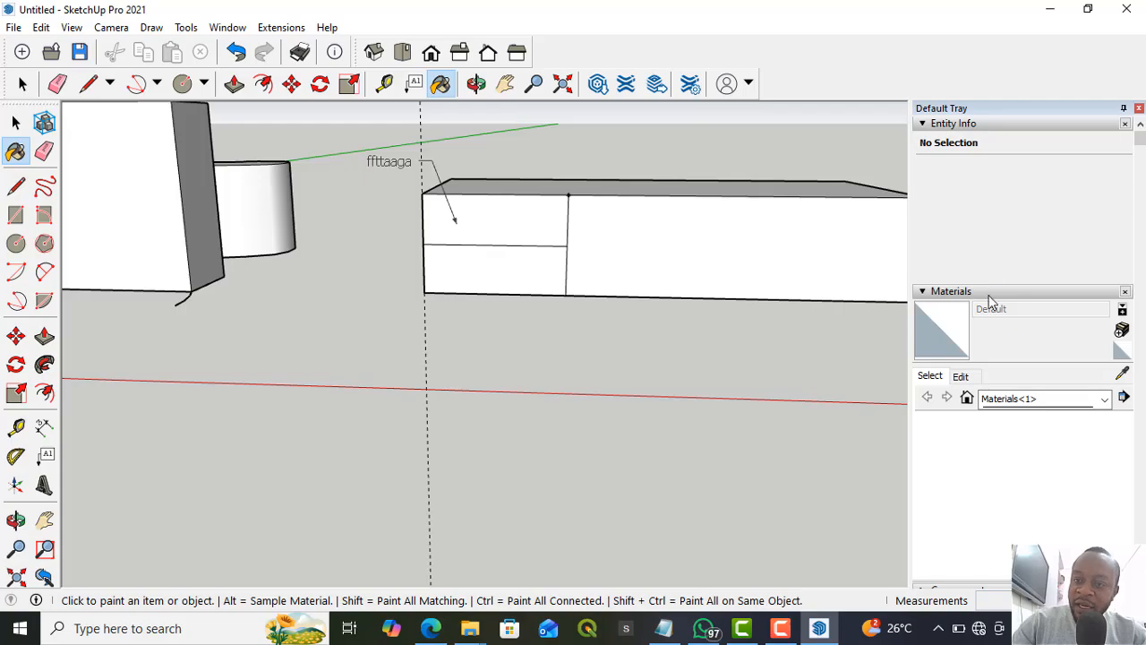
left_click(1105, 403)
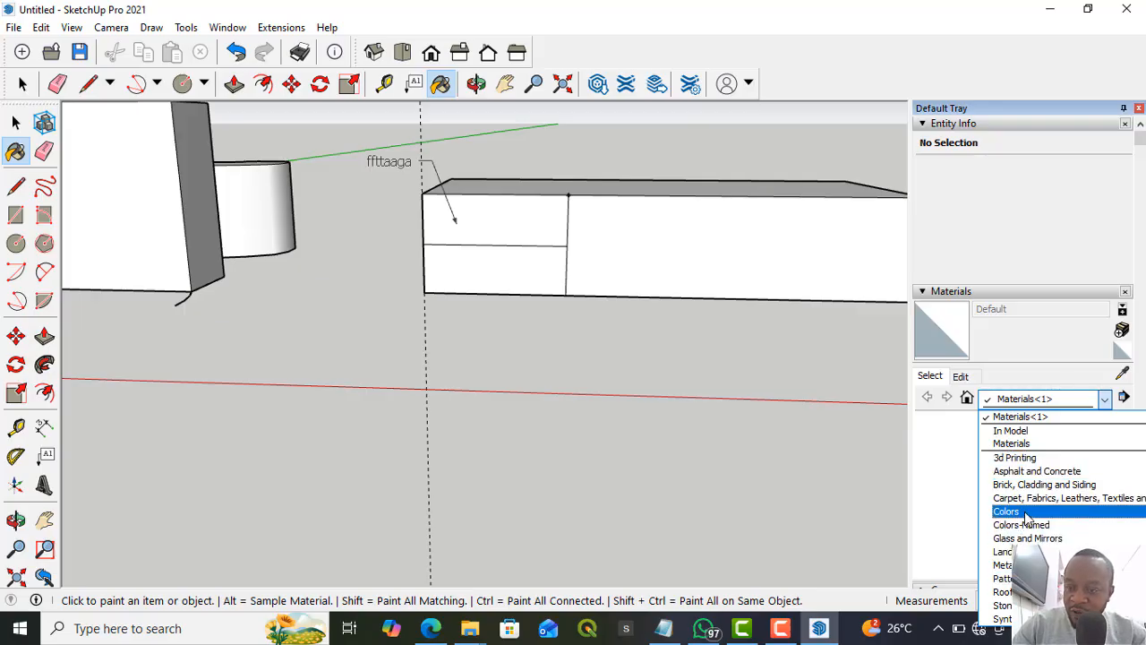
left_click(1007, 511)
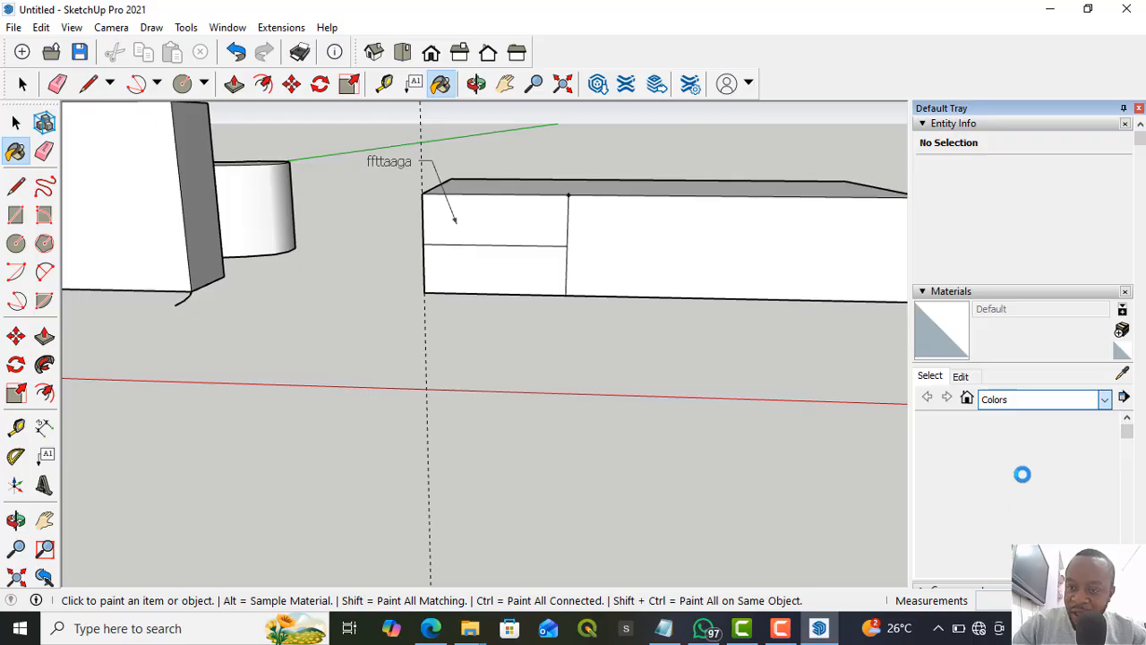
scroll(1033, 506, "down", 15)
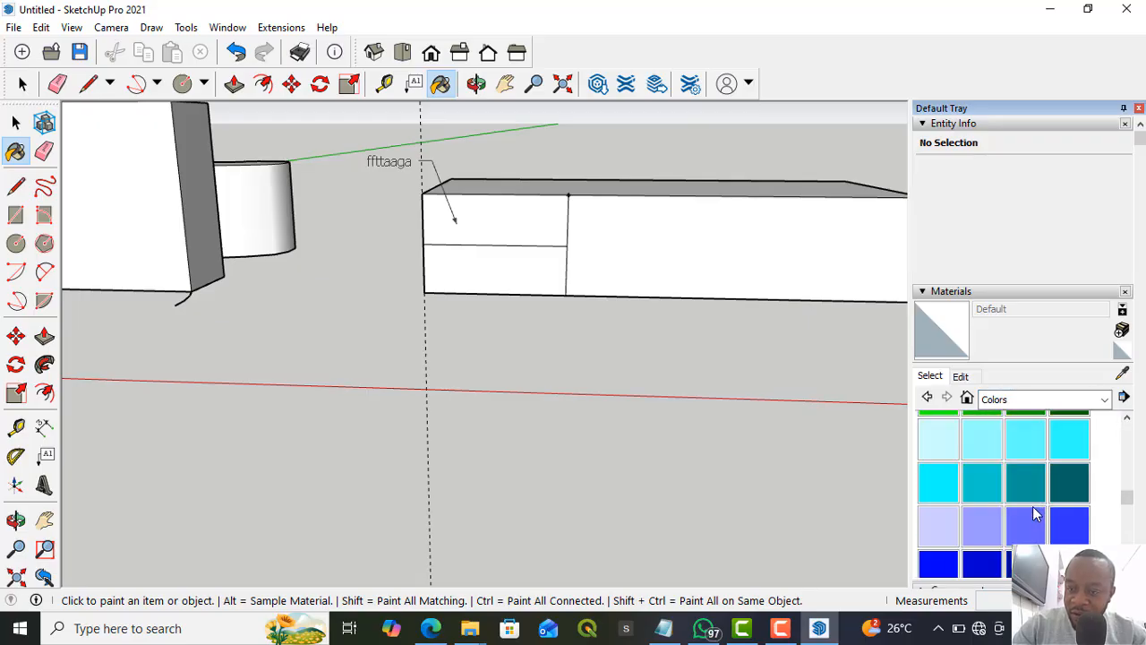
left_click(947, 484)
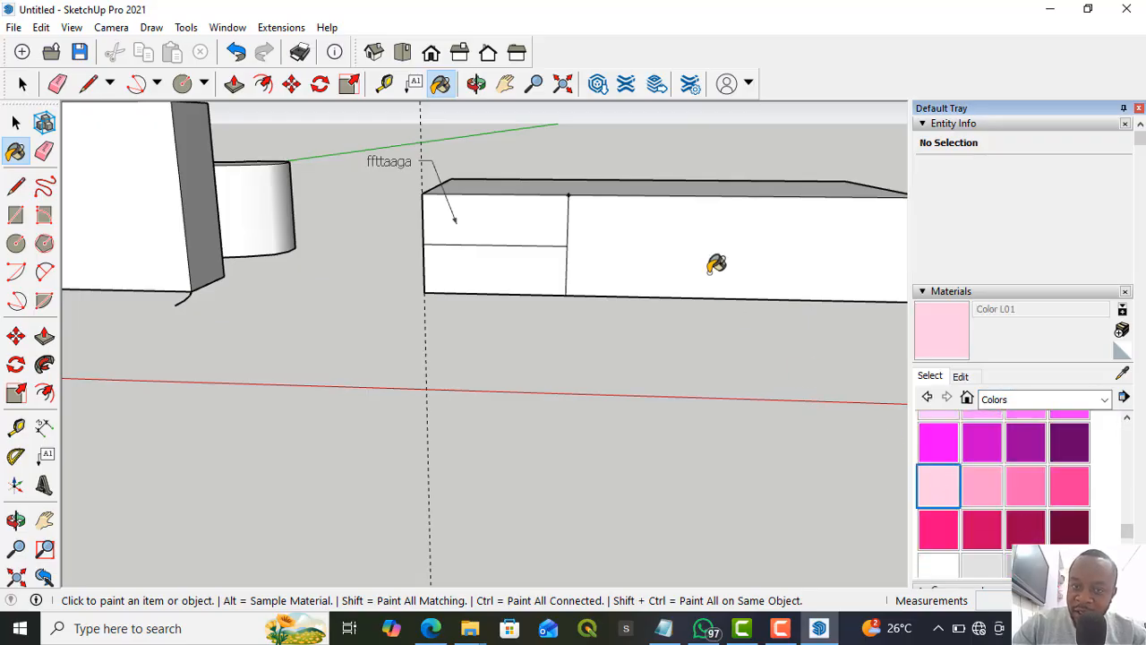
left_click(630, 222)
- Paint the upper and lower left sections of the block's front face with Color K06
left_click(983, 442)
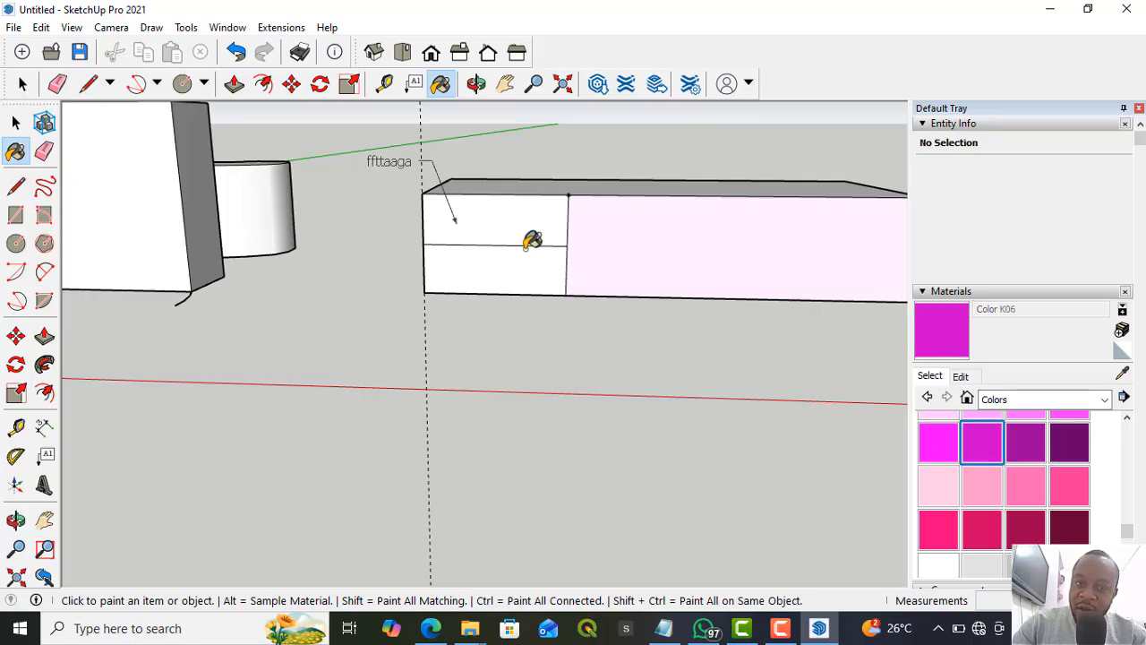
left_click(530, 231)
left_click(539, 254)
- Paint the front face's right section and the block's top face with Color L16
middle_click_drag(653, 332, 632, 450)
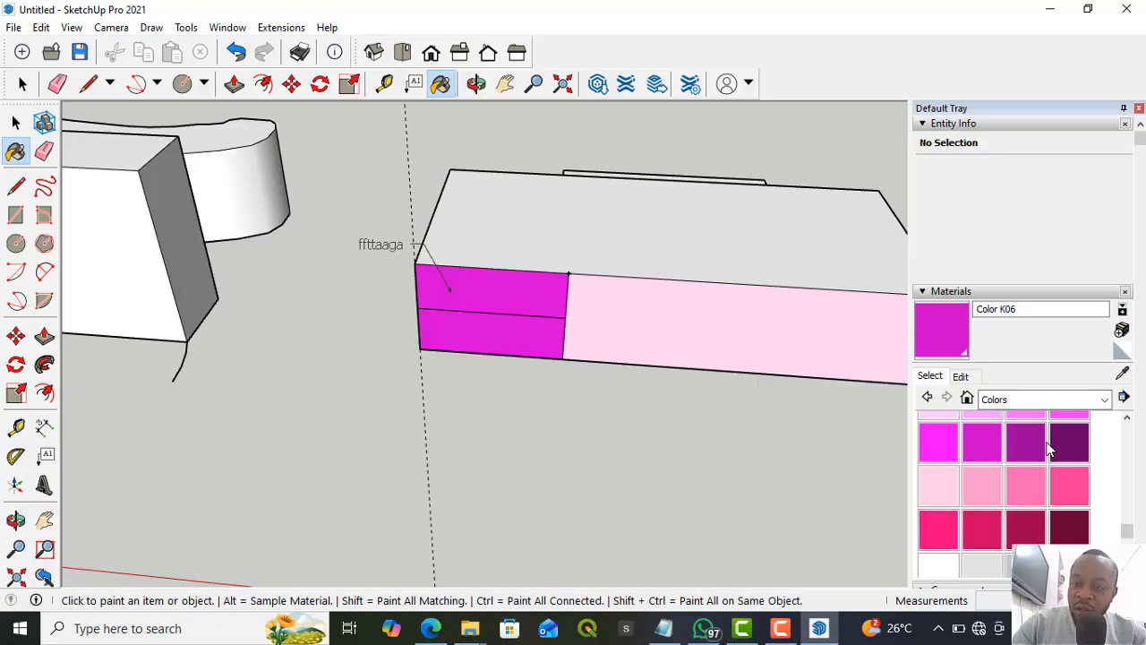
left_click(1065, 526)
left_click(795, 337)
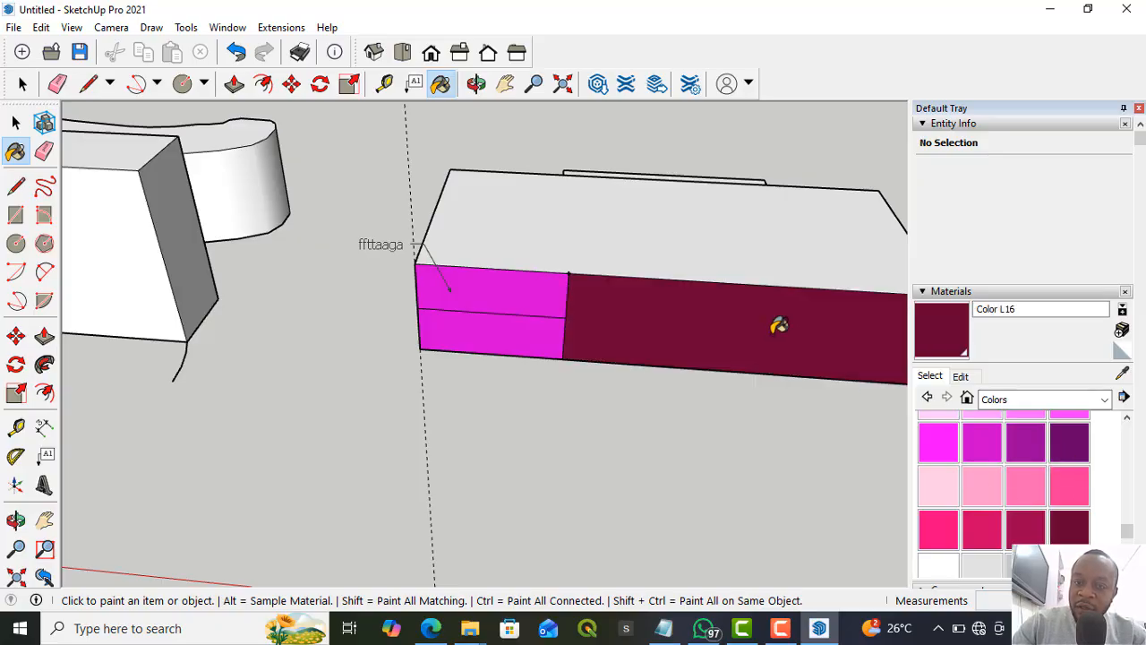
left_click(761, 273)
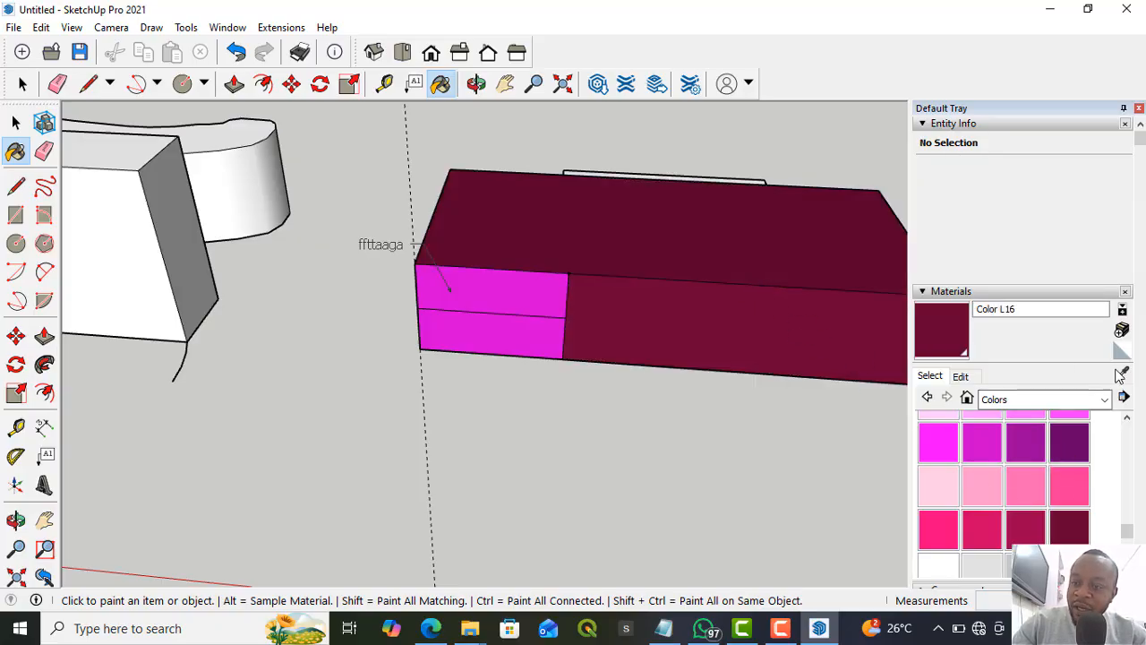
- Paint the top face and all three front sections with Wood Floor Dark, and repaint the right front section with Wood Floor Light
left_click(1105, 400)
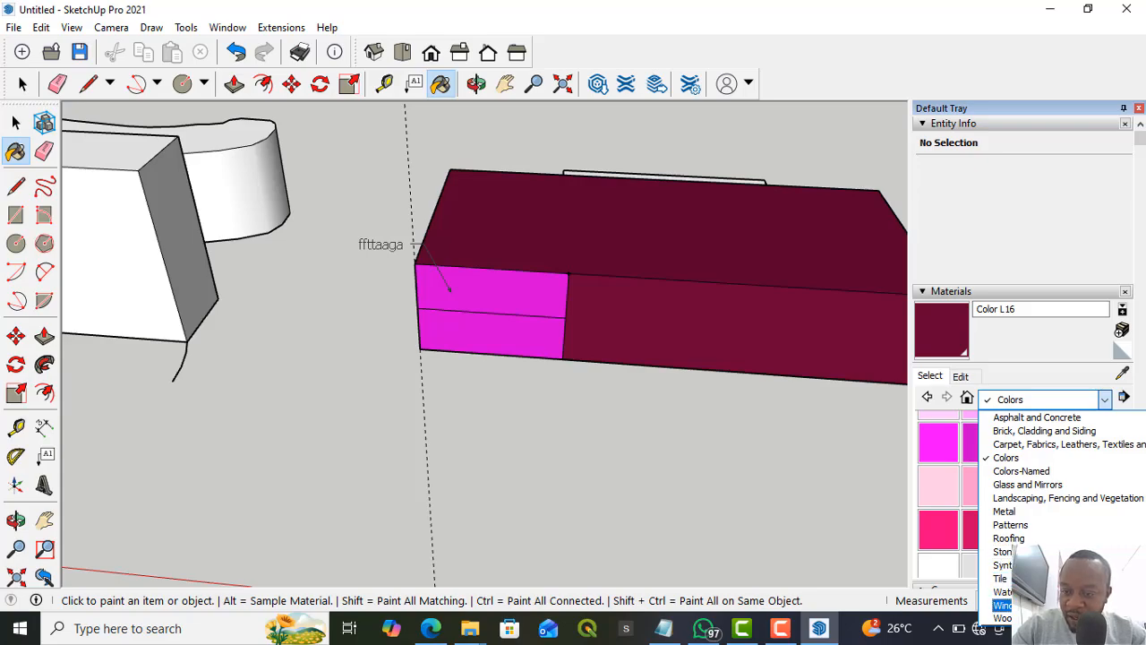
left_click(1003, 618)
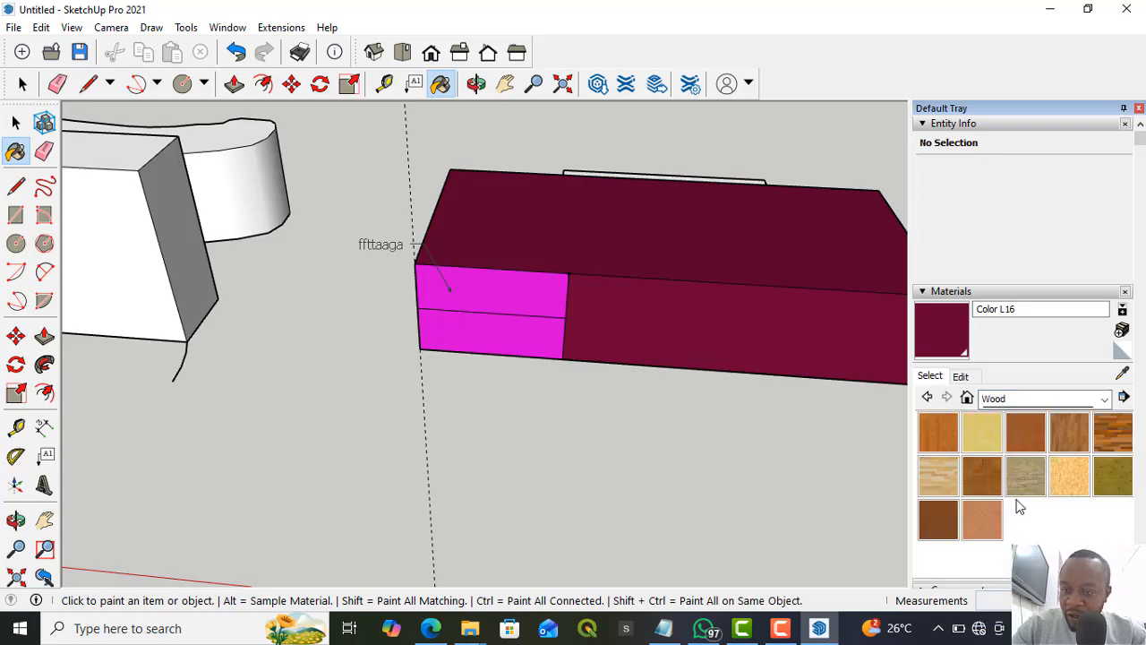
left_click(1114, 433)
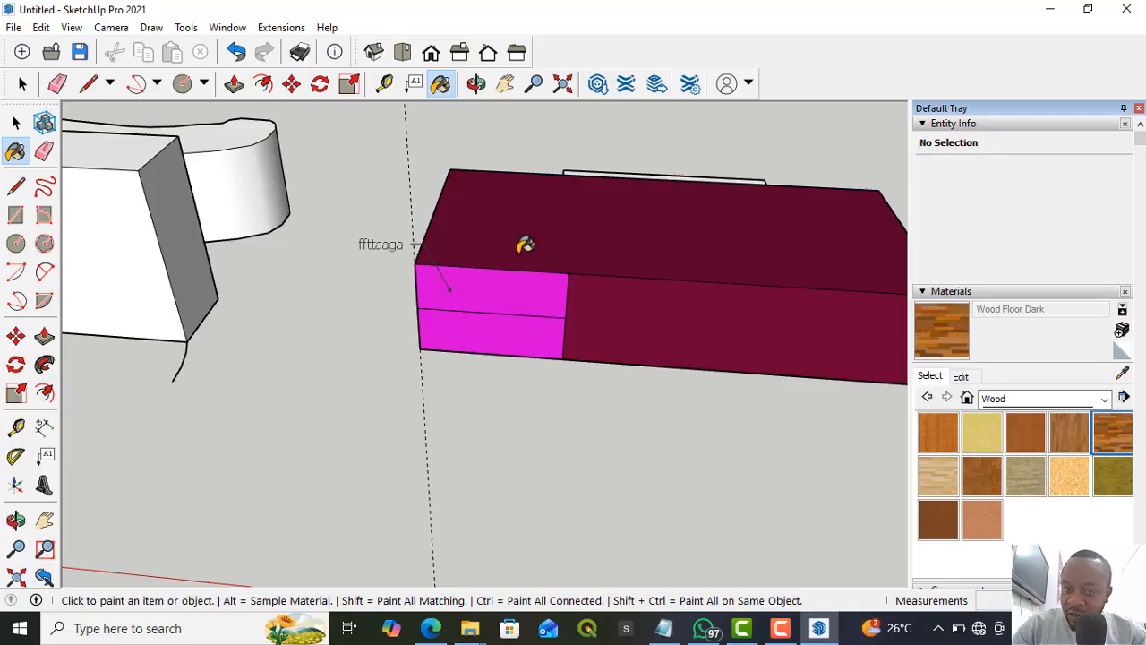
left_click(598, 257)
left_click(647, 297)
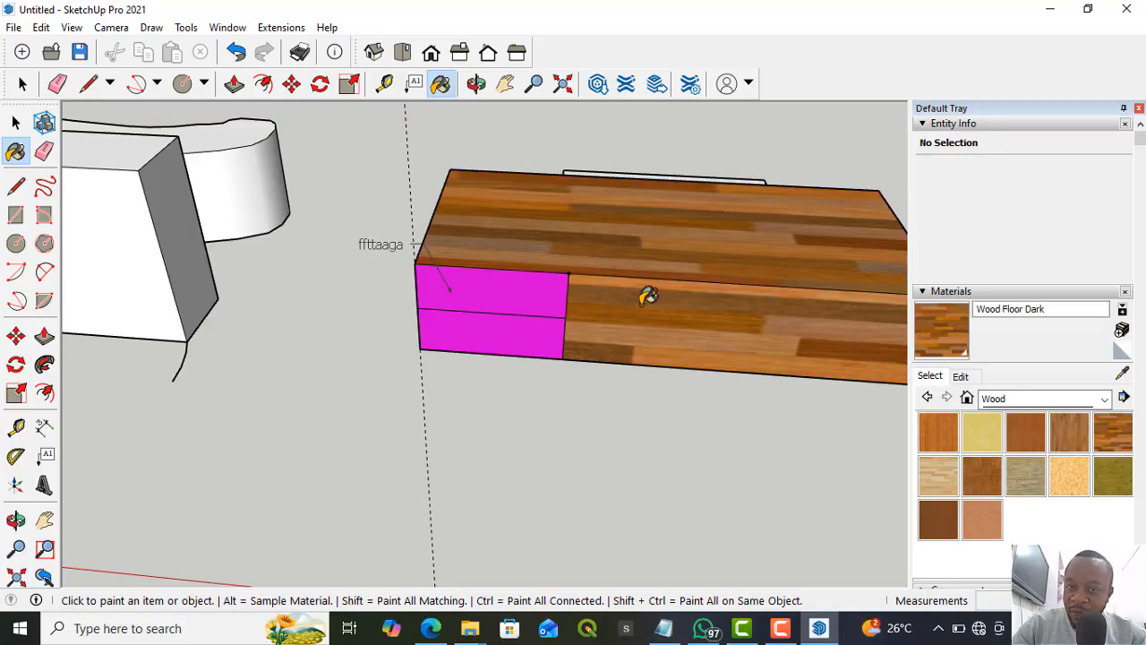
left_click(542, 301)
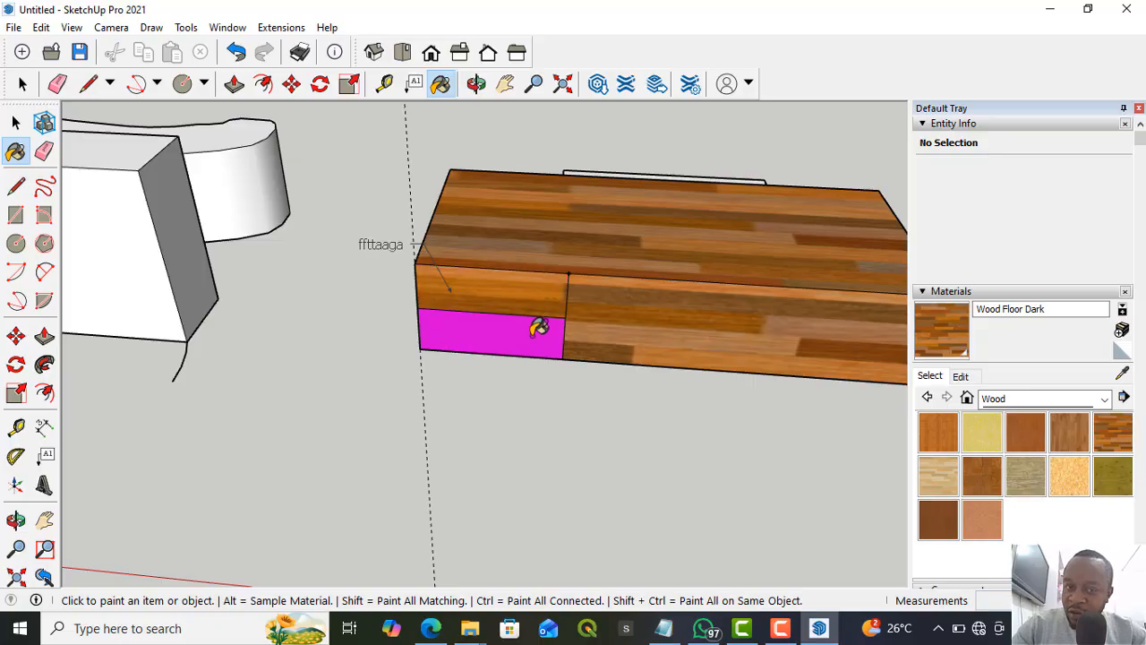
left_click(538, 329)
left_click(937, 490)
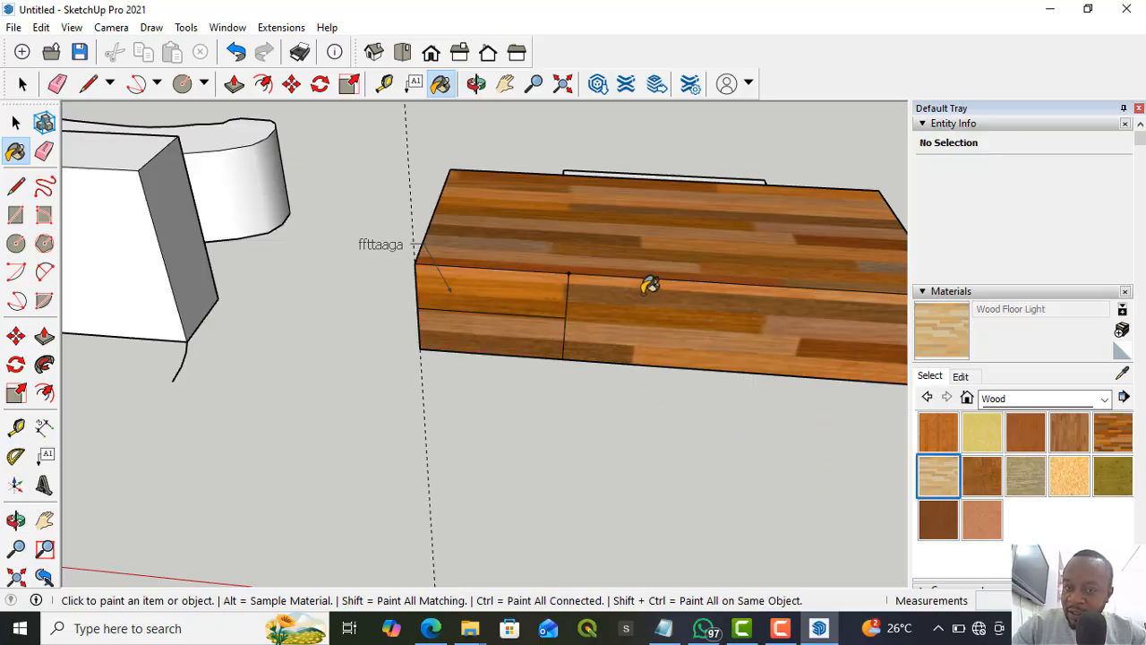
left_click(648, 284)
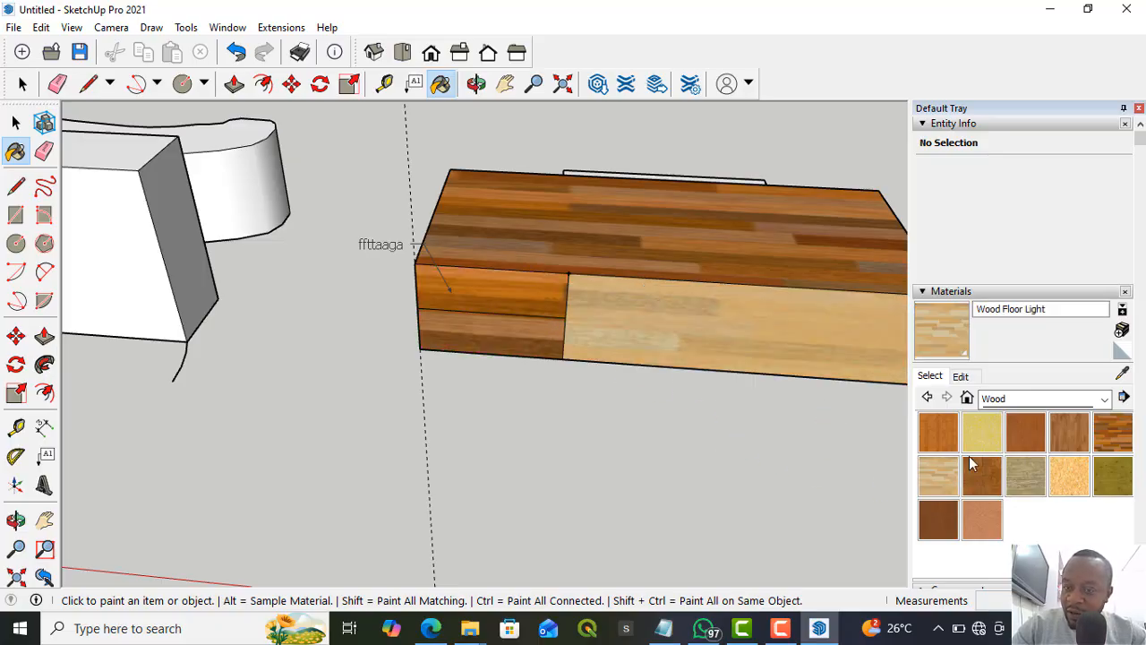
- Paint the block's top face and the front face's right section with Stone Marble from the Stone collection
left_click(1106, 399)
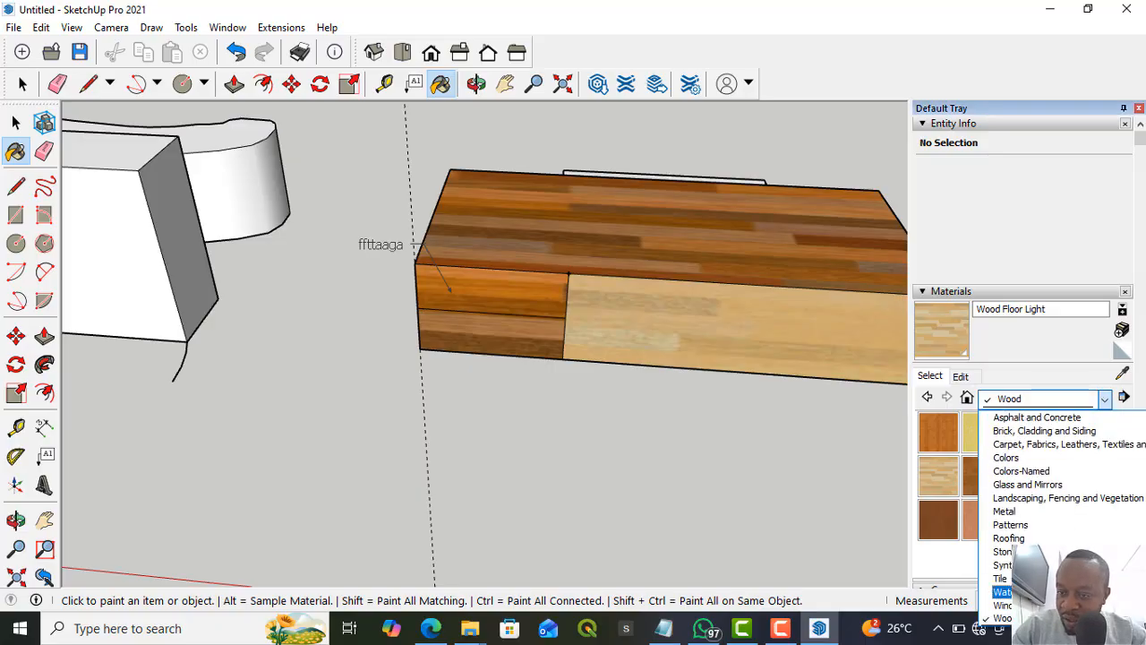
left_click(1005, 552)
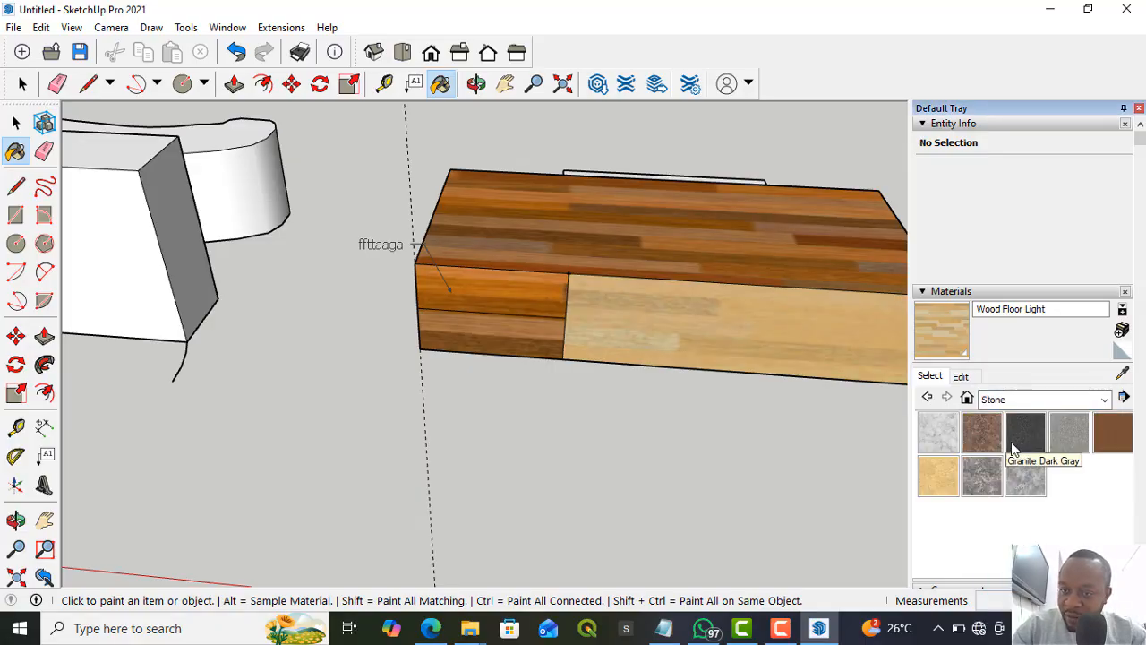
left_click(983, 475)
left_click(744, 261)
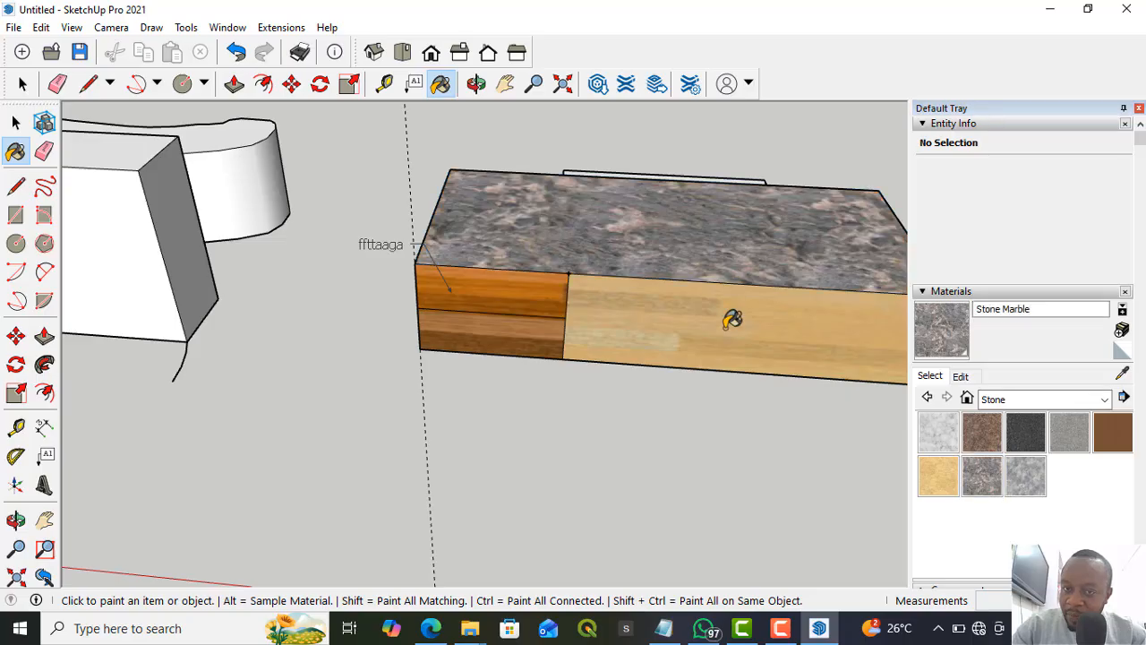
left_click(770, 349)
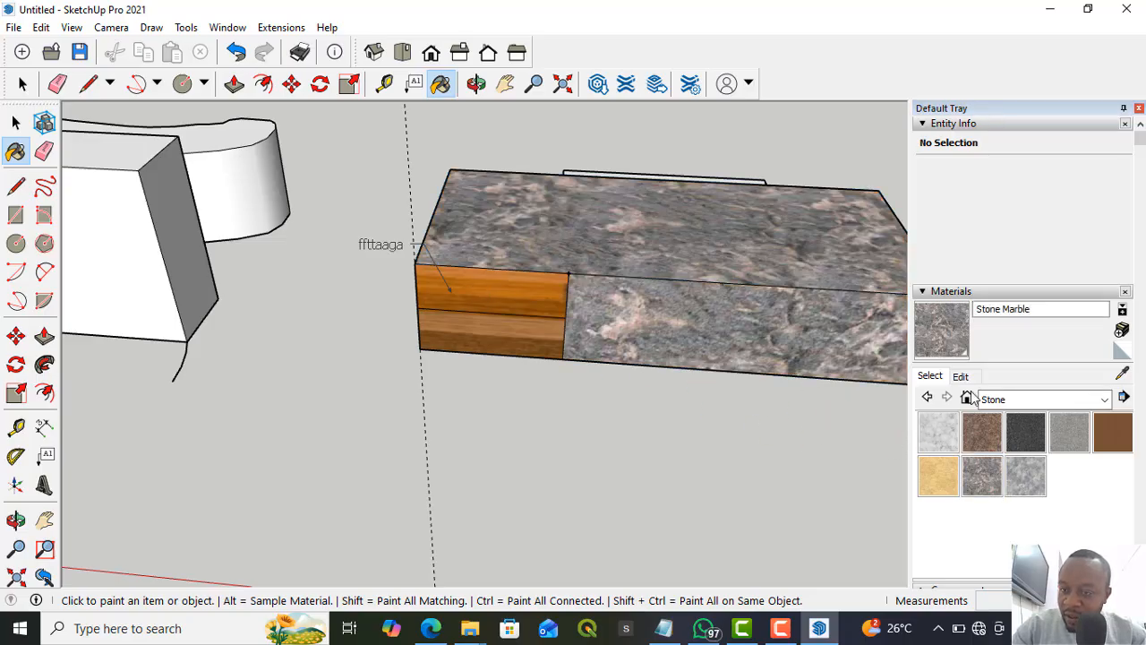
- Paint the right front section, the top face and the lower-left front section with Roofing Scalloped from the Roofing collection
left_click(1106, 400)
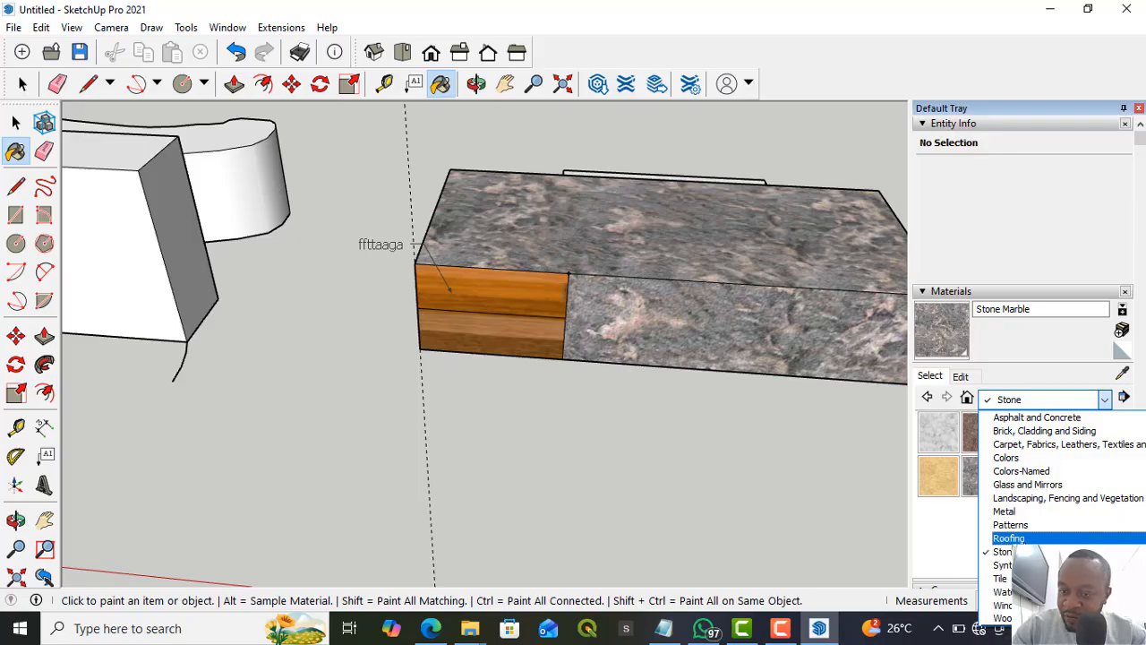
left_click(1010, 539)
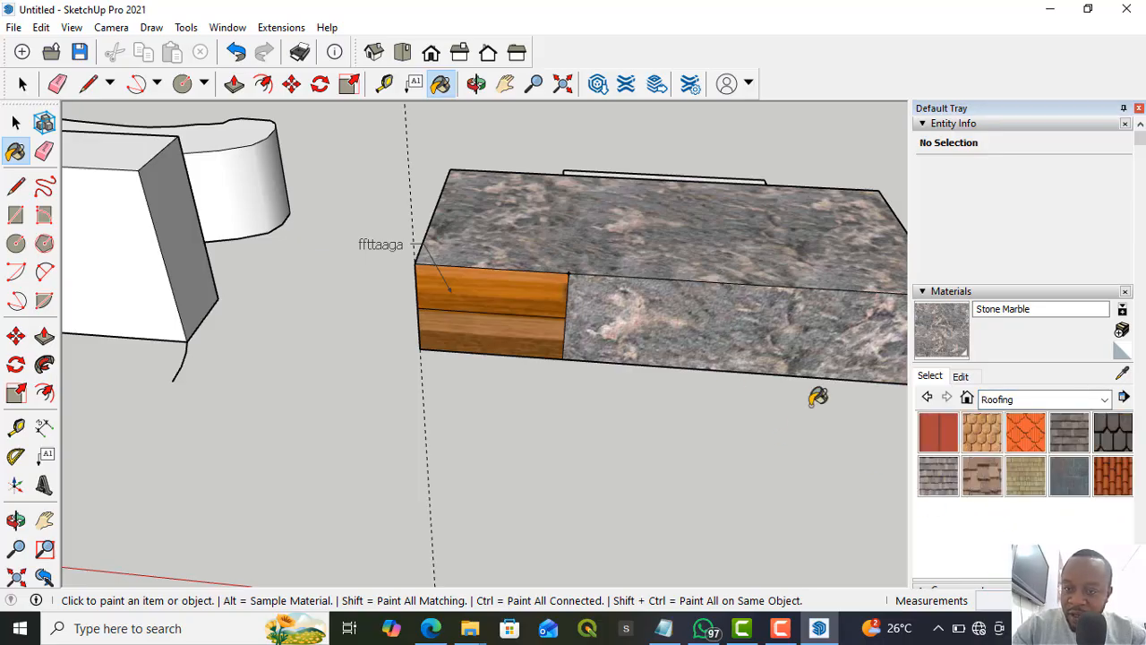
left_click(982, 434)
left_click(741, 324)
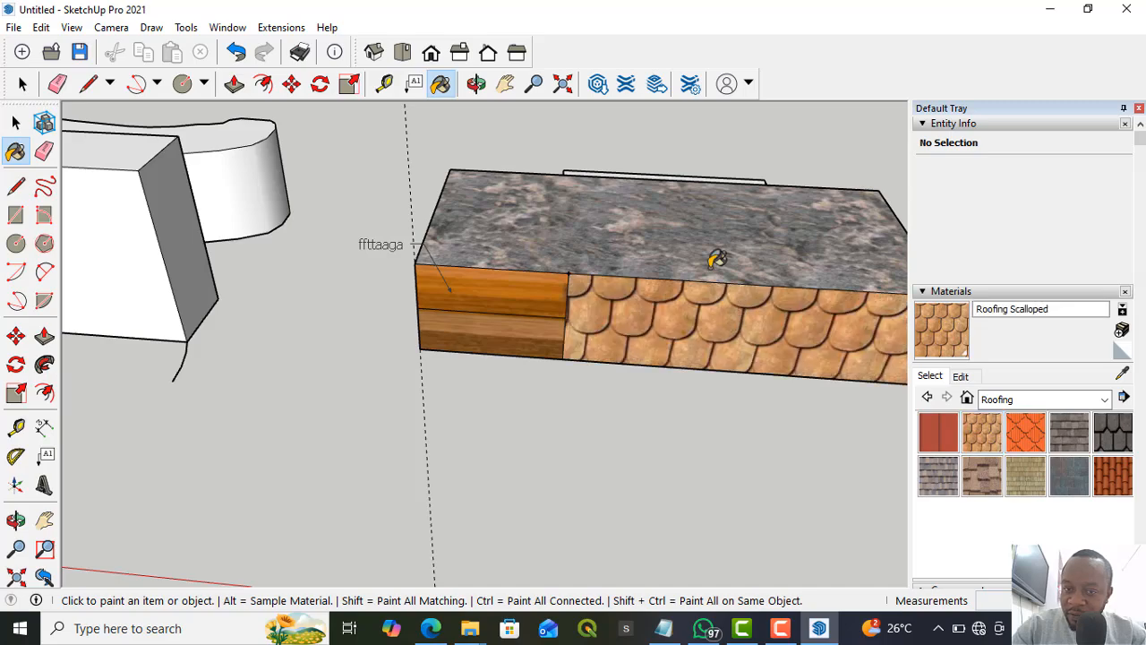
left_click(716, 260)
left_click(540, 324)
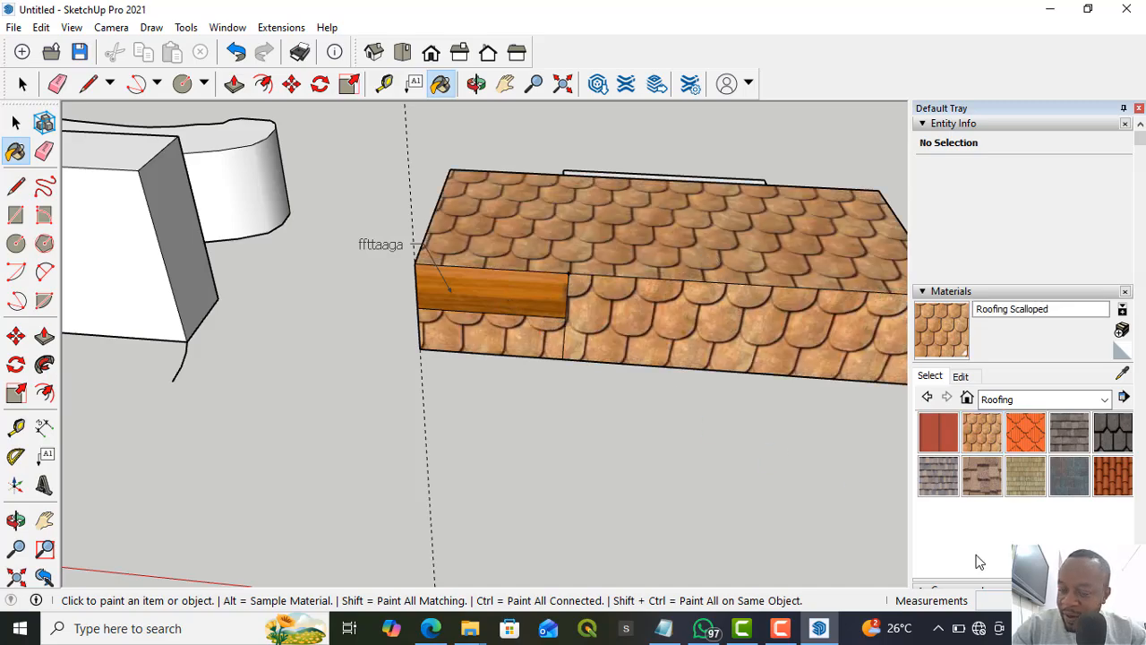
left_click(1104, 400)
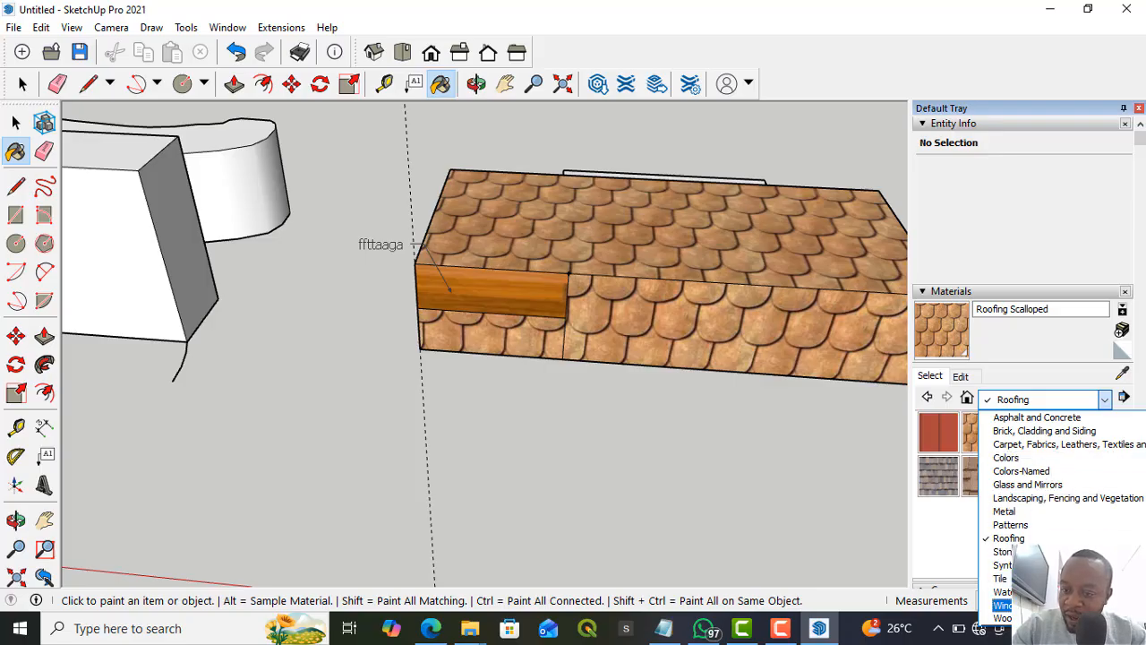
scroll(1039, 474, "up", 1)
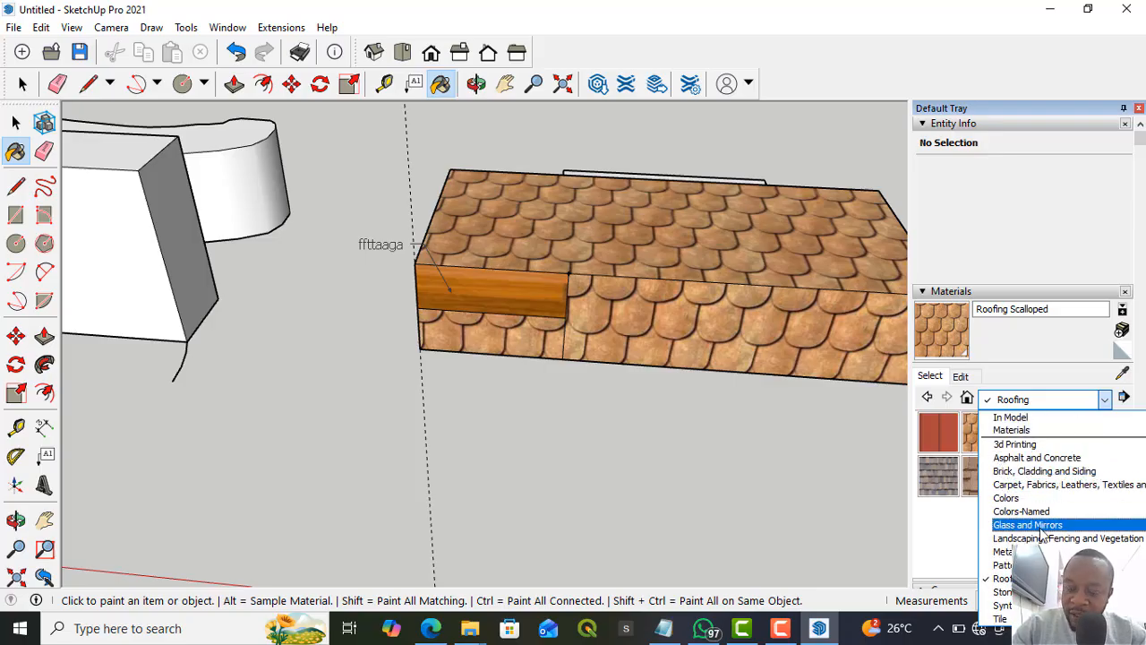
scroll(1030, 528, "down", 1)
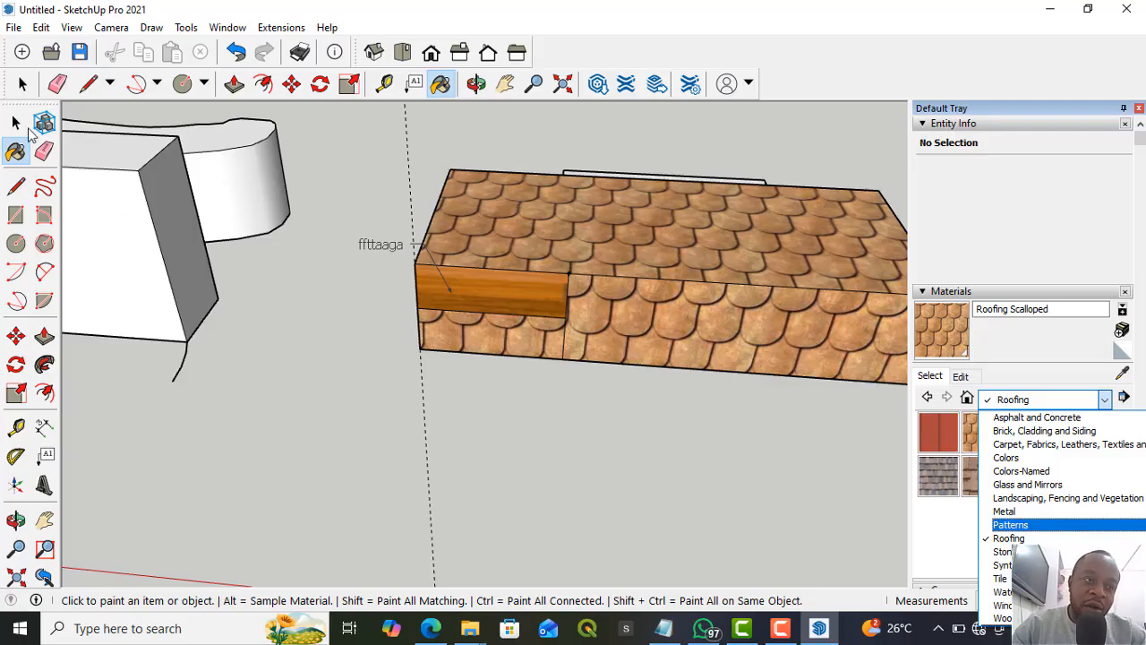
left_click(35, 90)
- Zoom out from the painted block, then orbit and pan the camera to view all the solids around the axes
scroll(429, 358, "down", 3)
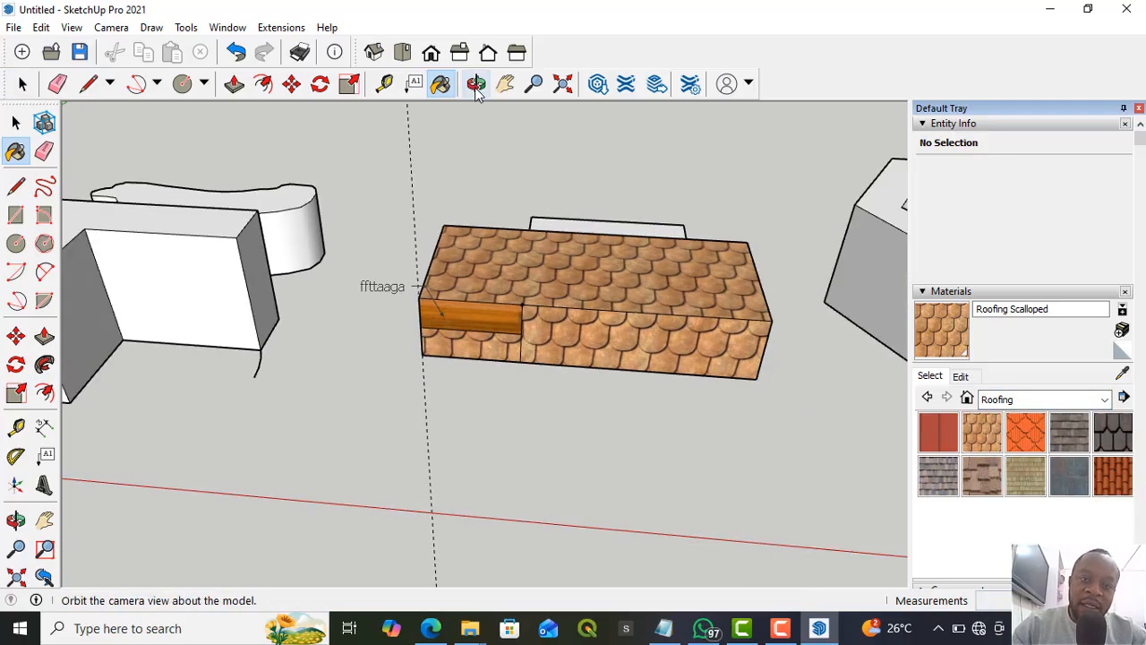
scroll(446, 142, "down", 6)
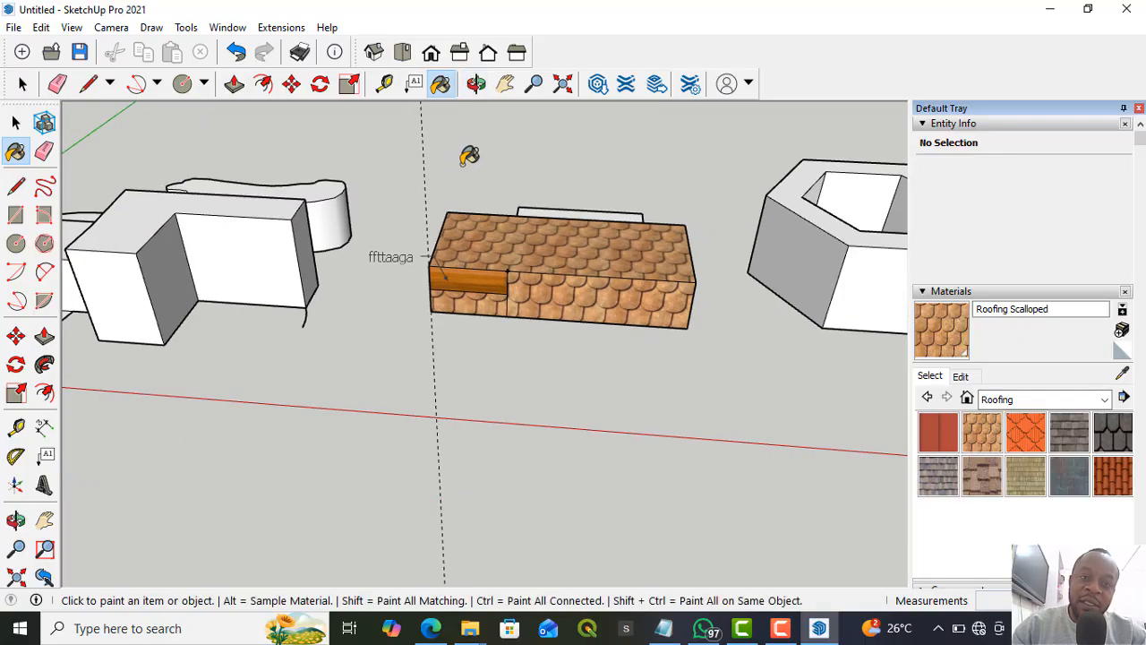
left_click(478, 87)
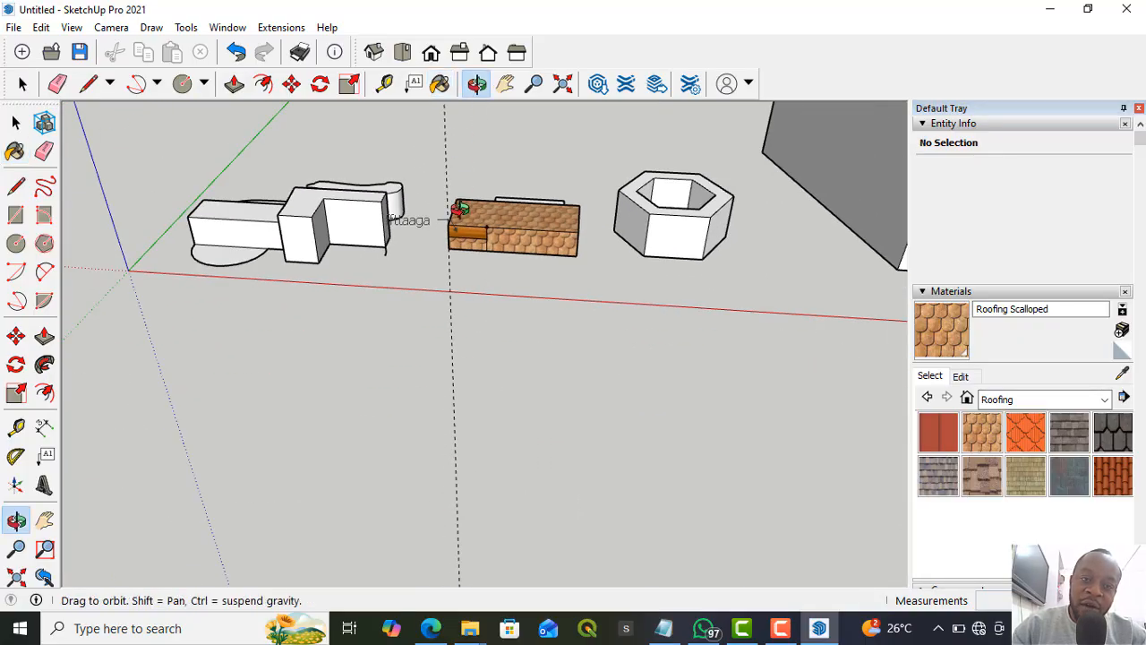
left_click_drag(460, 210, 870, 225)
left_click_drag(401, 261, 570, 247)
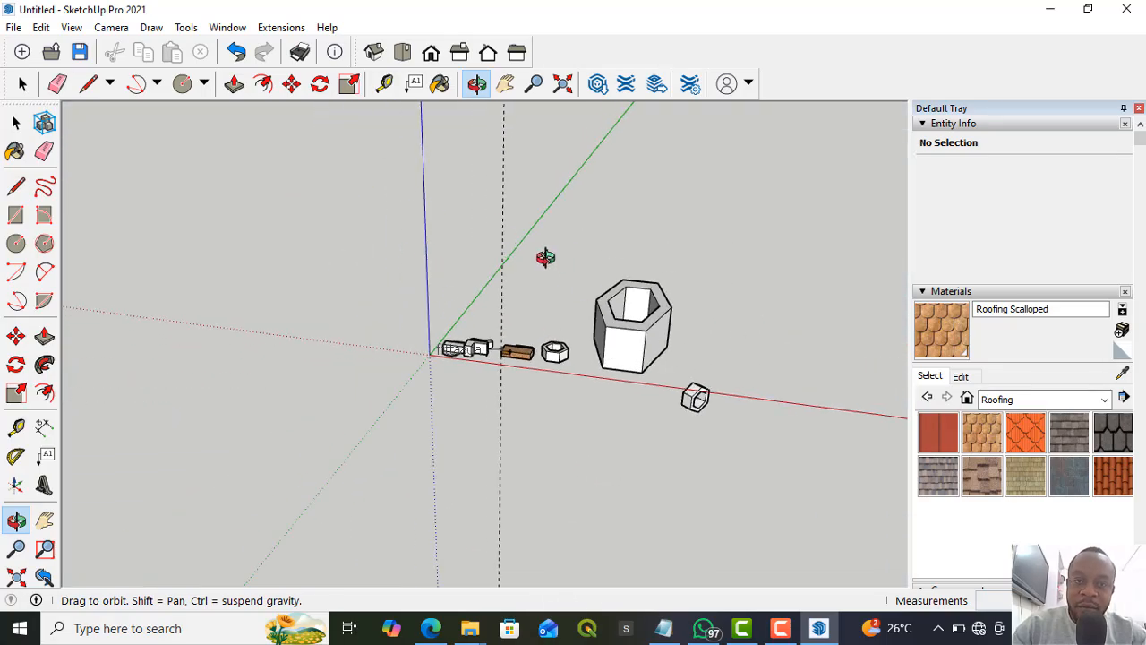
left_click(505, 84)
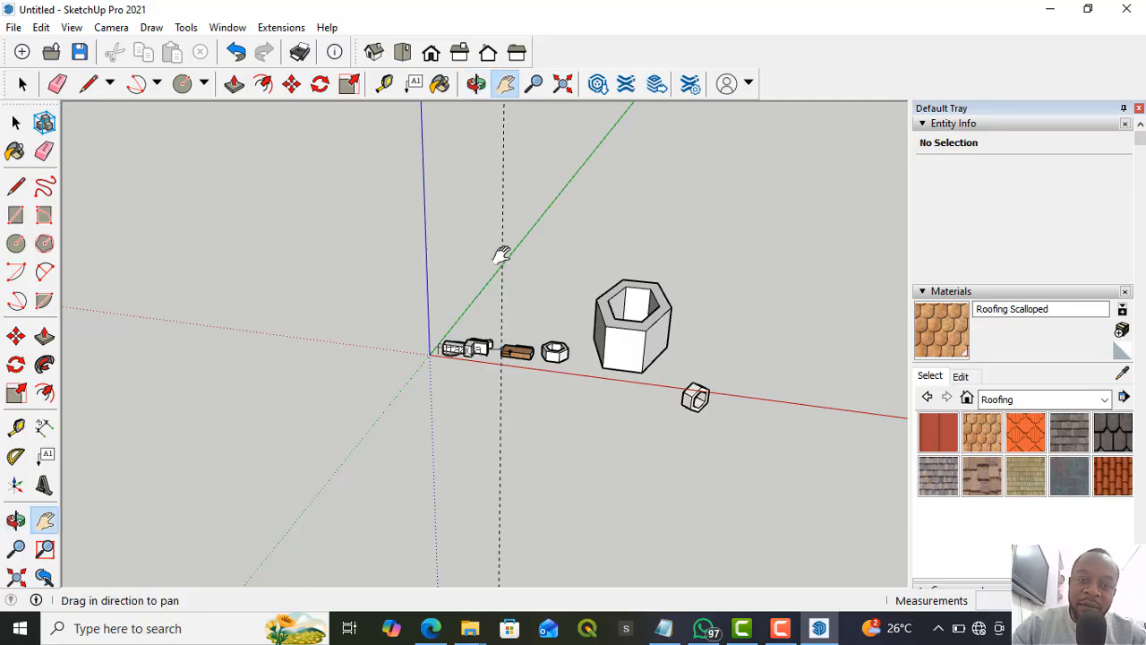
left_click_drag(501, 255, 526, 280)
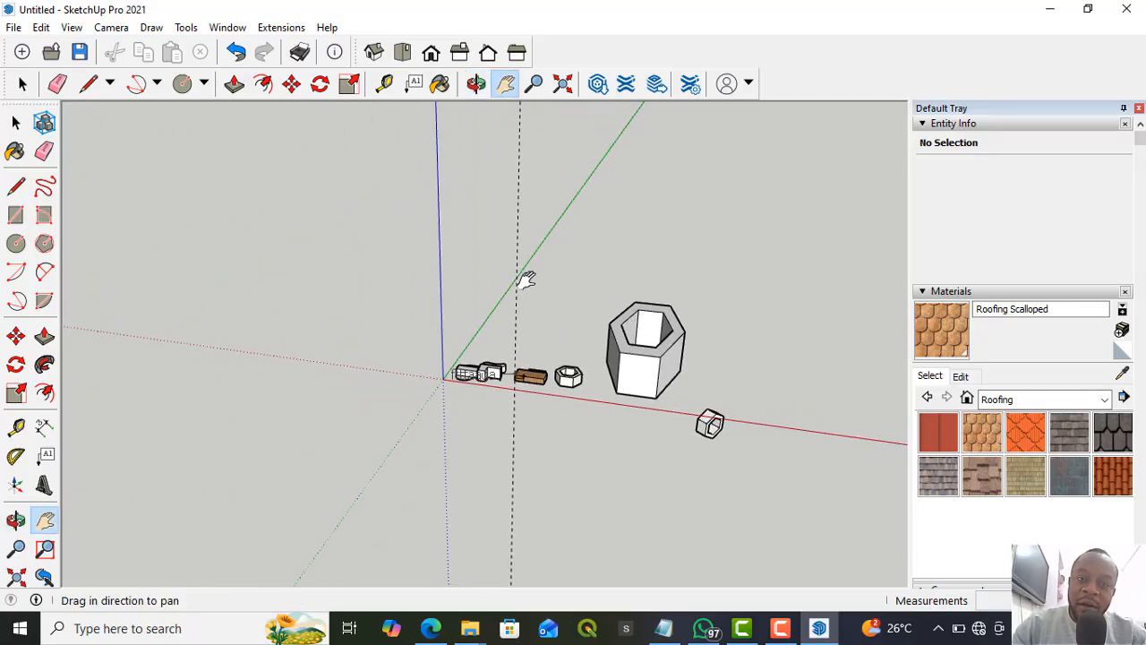
- Zoom in and out around the large hollow hexagonal prism, then fit the entire model in view with Zoom Extents
left_click(534, 83)
left_click_drag(603, 394, 271, 321)
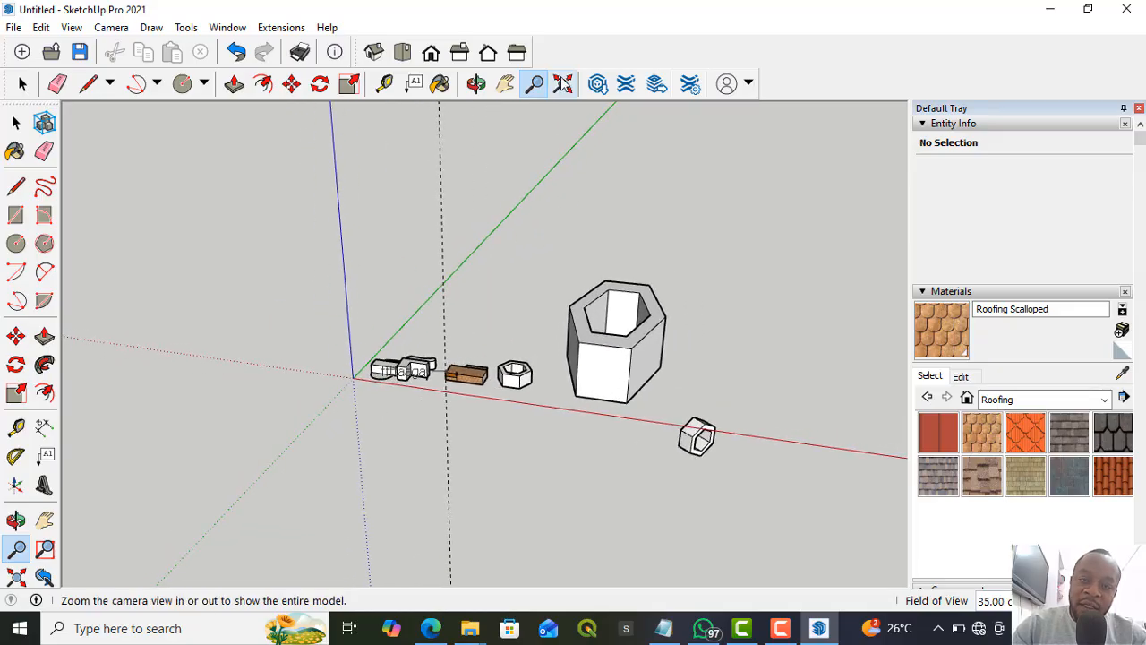
scroll(586, 376, "up", 10)
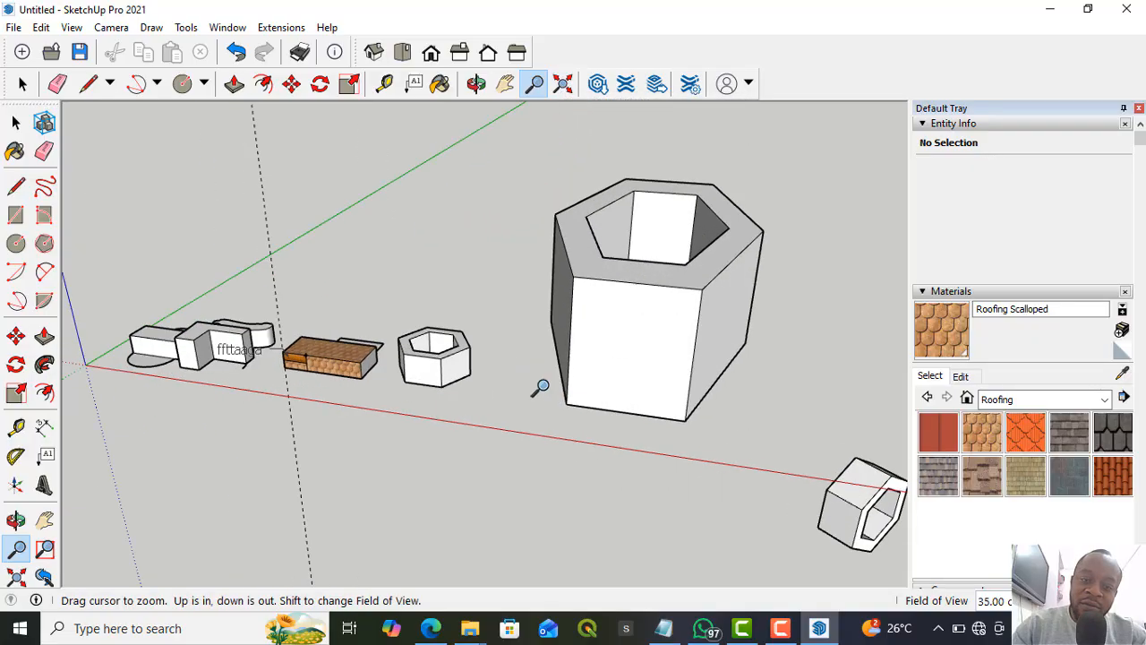
scroll(466, 326, "up", 5)
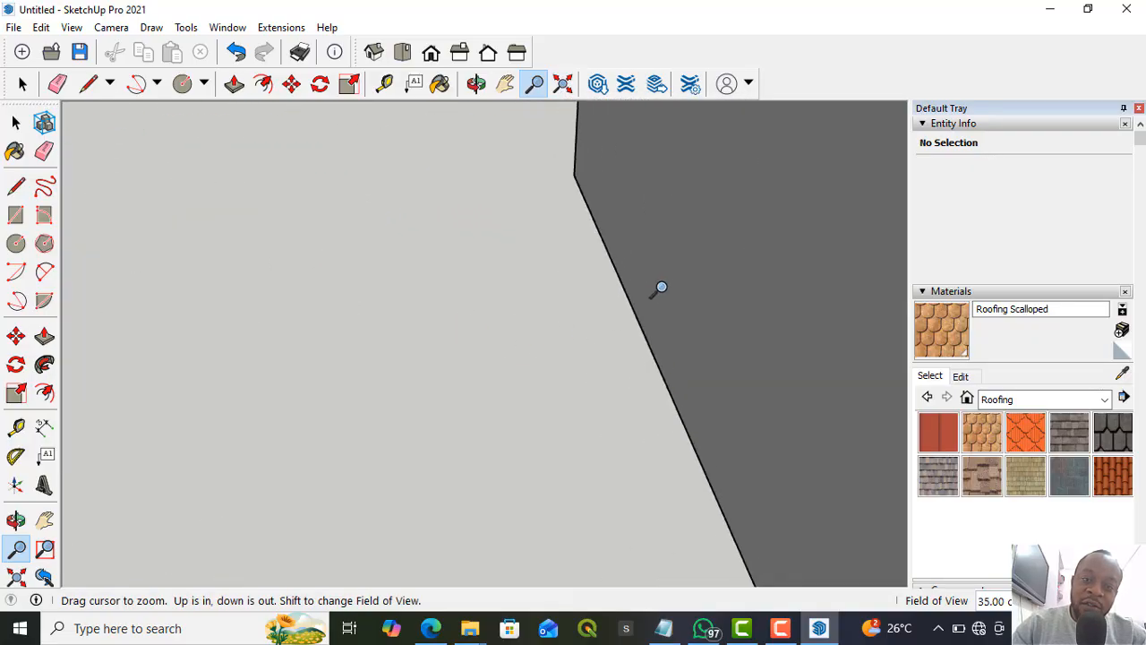
scroll(698, 248, "up", 1)
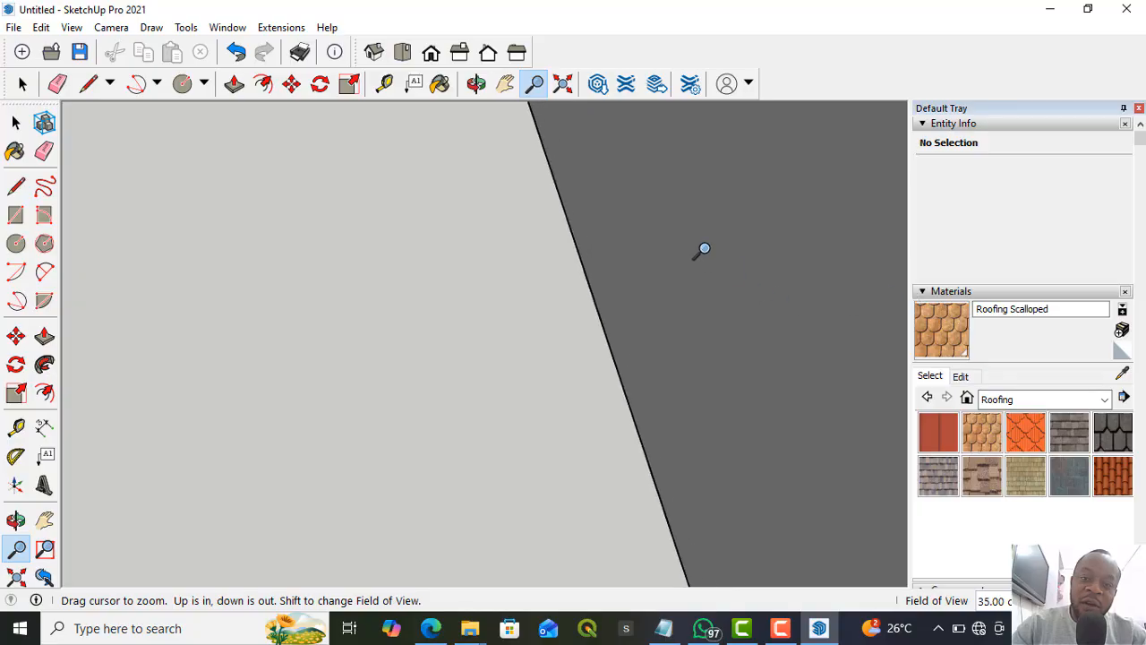
scroll(698, 248, "down", 5)
scroll(689, 239, "down", 3)
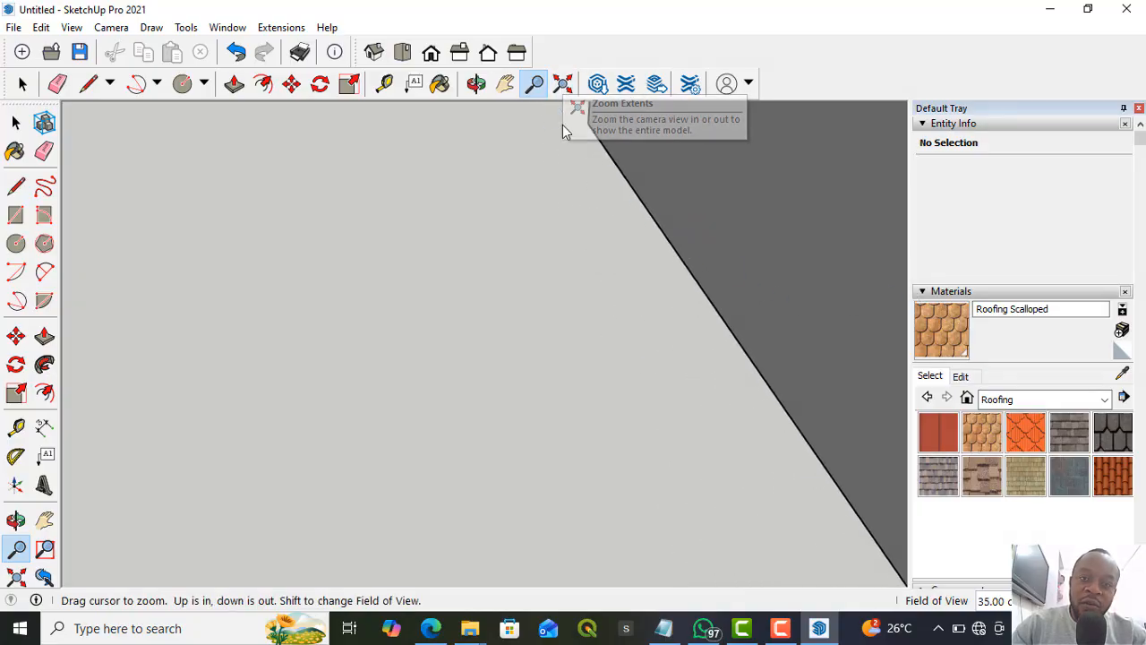
left_click(562, 83)
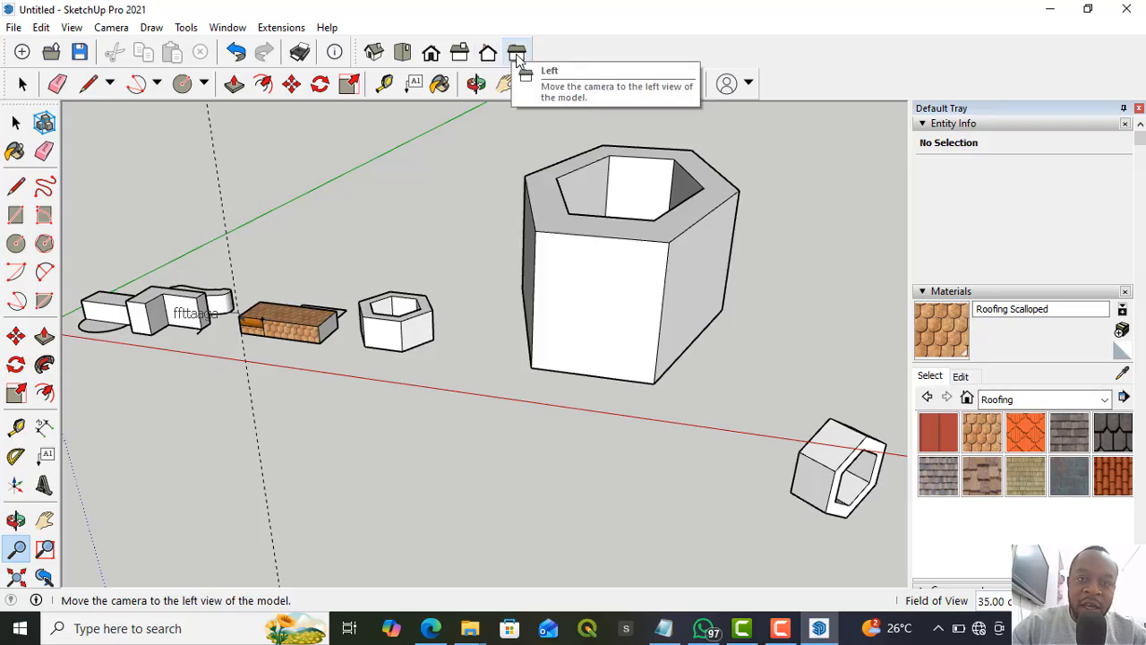
- View the model from the Iso, Top, Front, Right, Back and Left standard camera views in turn
left_click(375, 54)
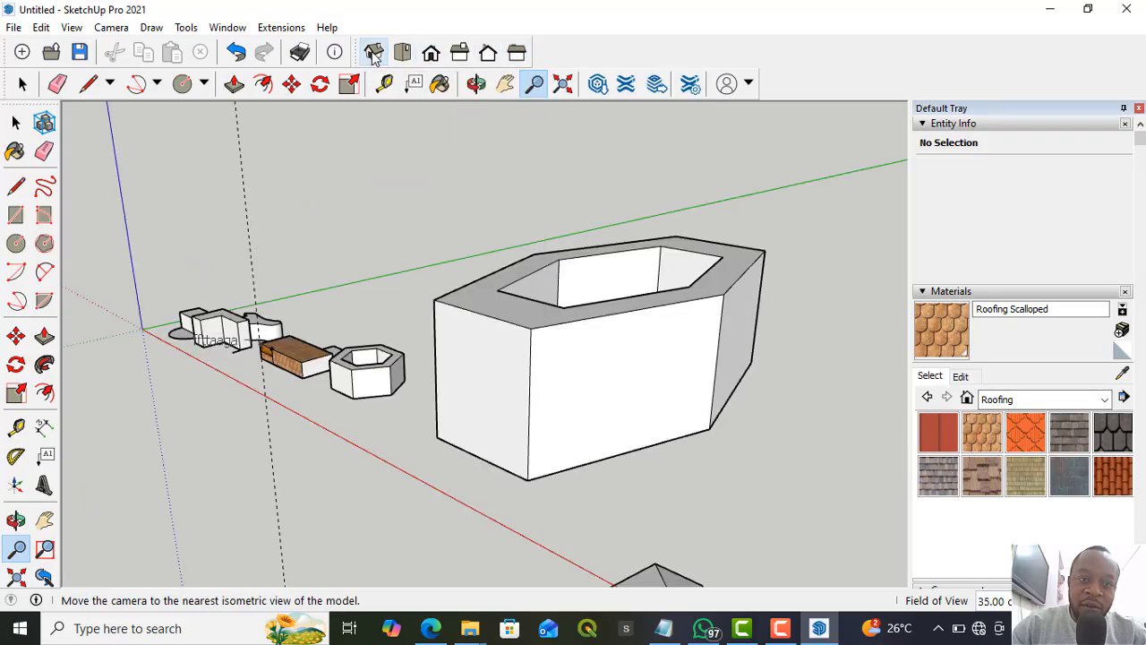
left_click(402, 52)
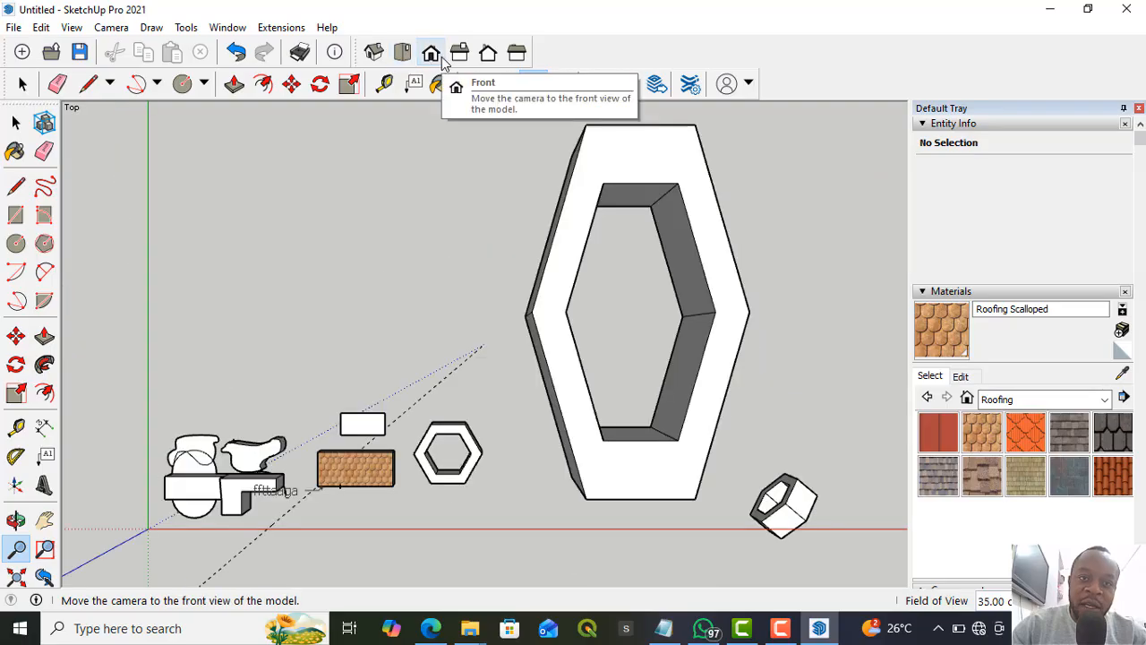
left_click(430, 54)
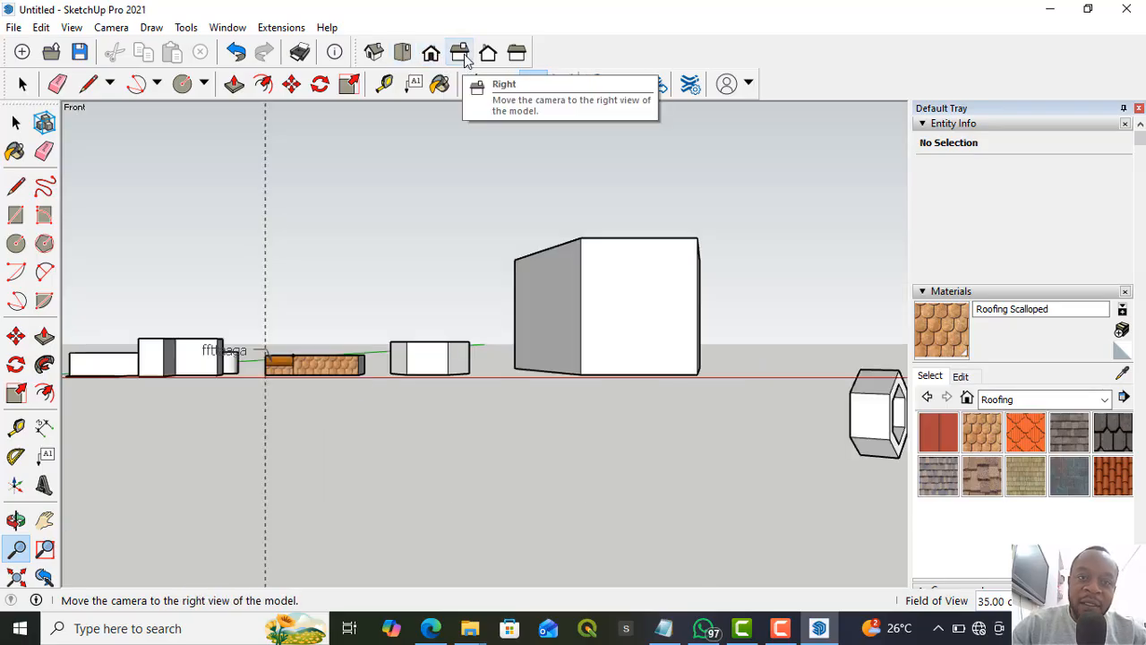
left_click(460, 54)
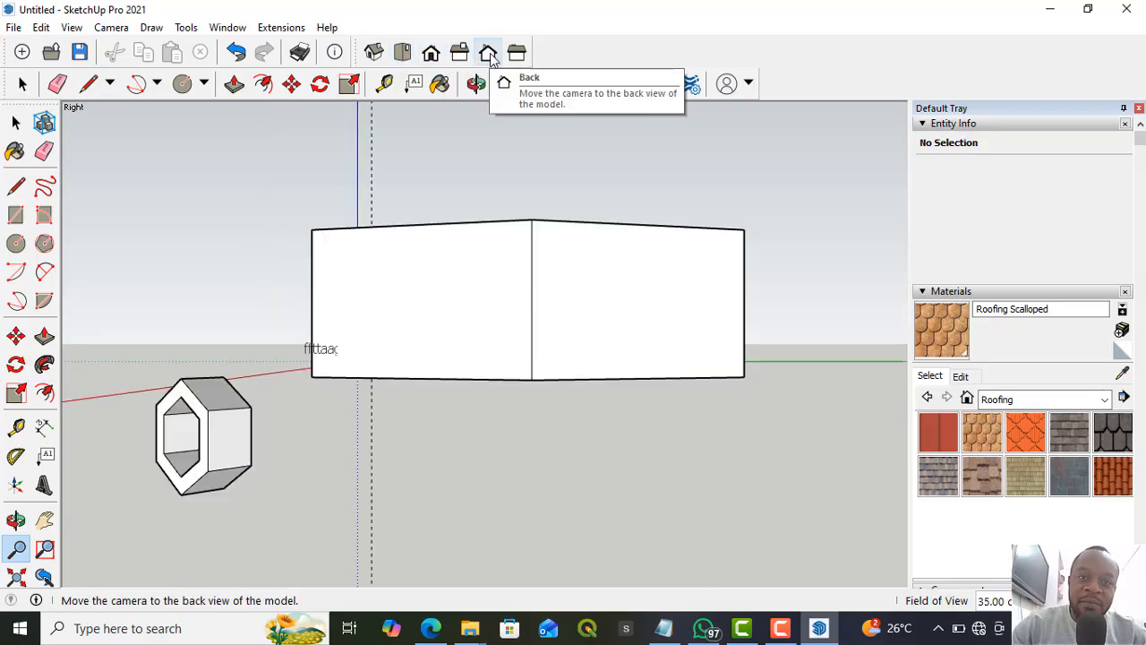
left_click(488, 55)
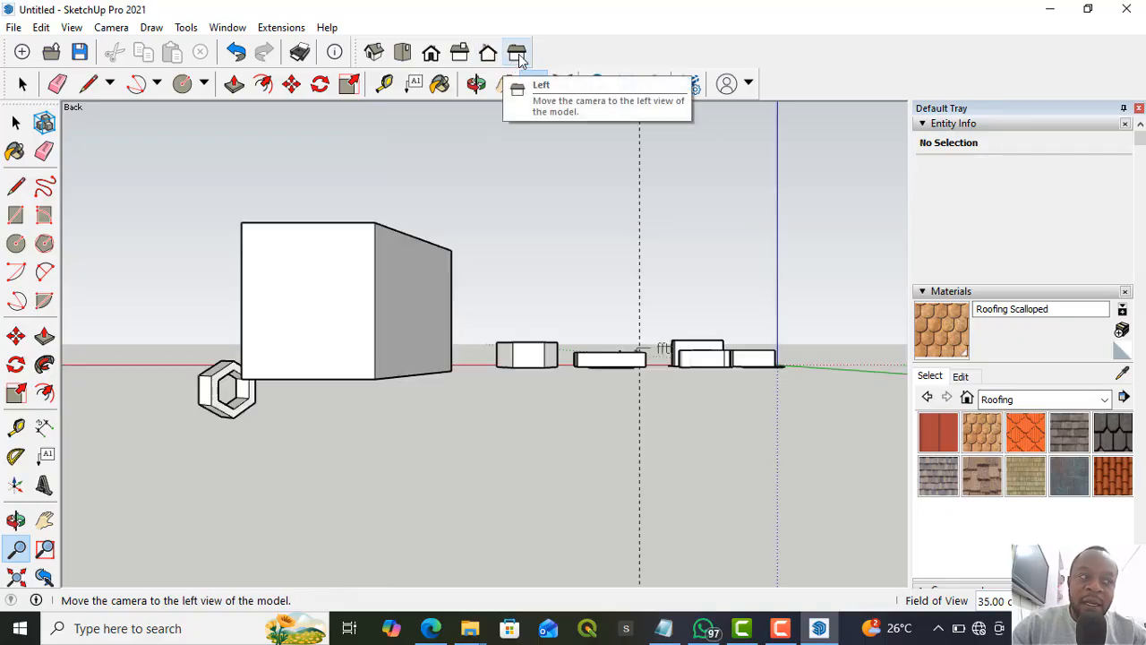
left_click(517, 56)
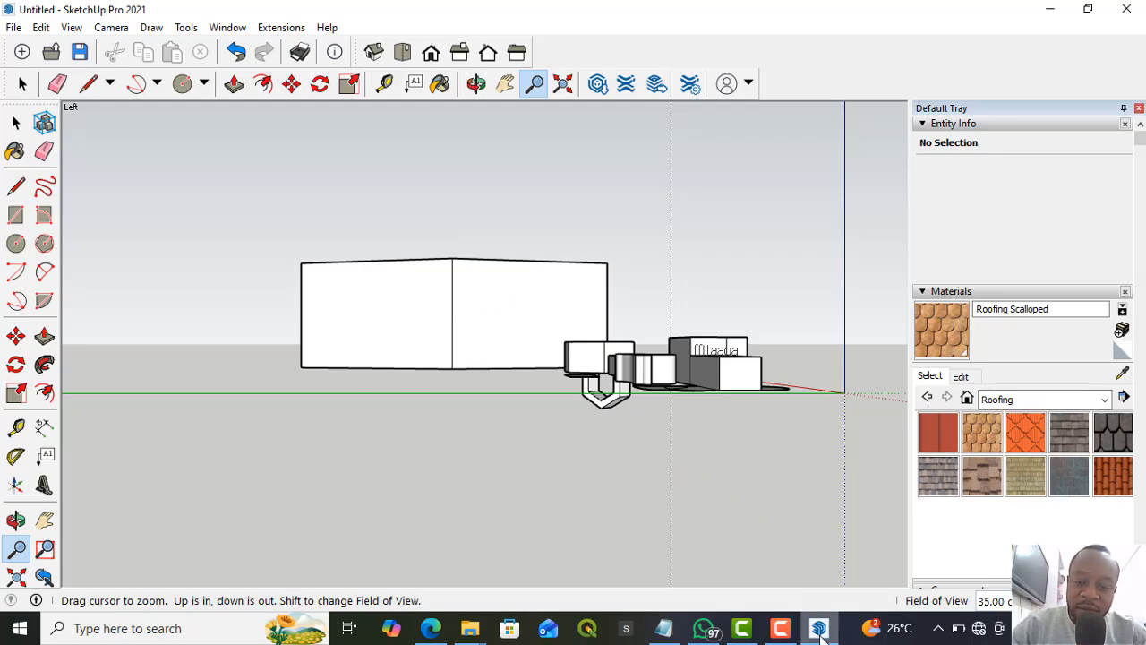
mouse_move(779, 628)
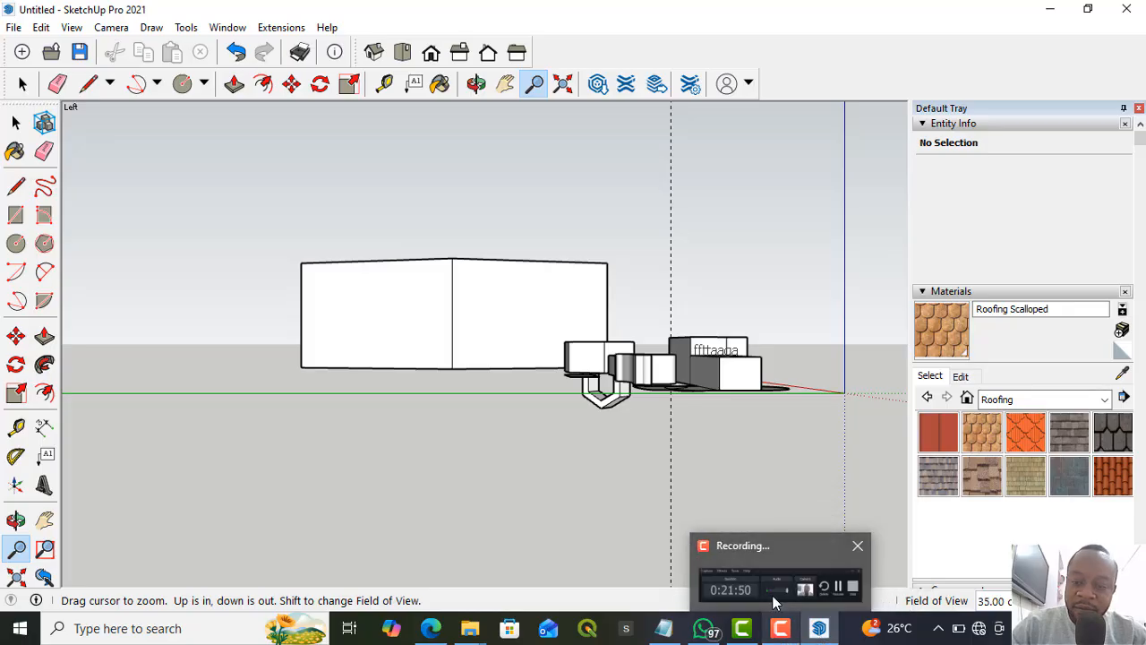